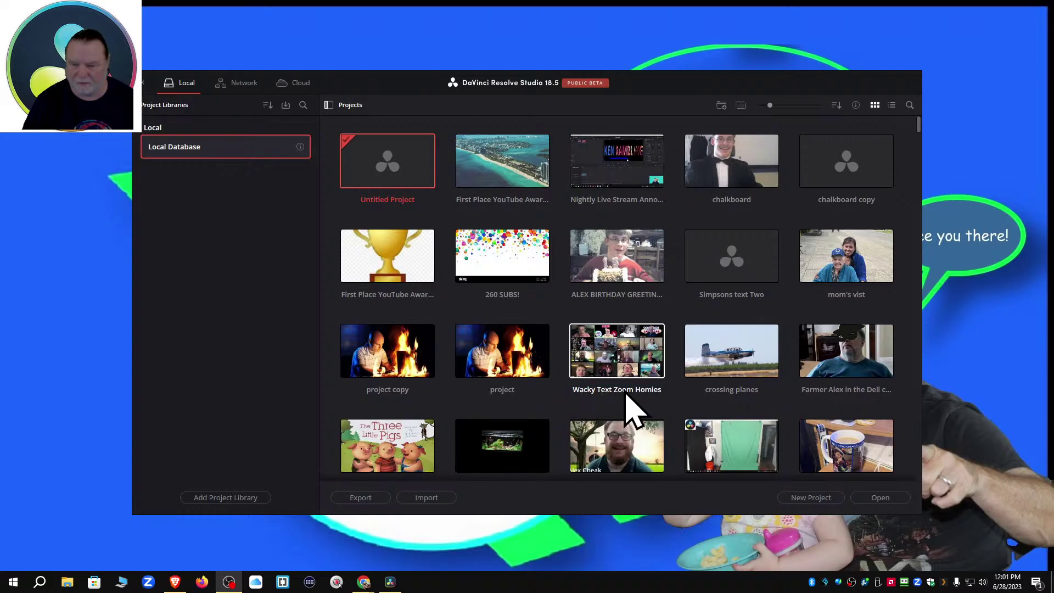
Open the Wacky Text Zoom Homies project and show the Funky Text composition's full node tree on the Fusion page.
{"action": "double_click", "coordinate": [622, 351]}
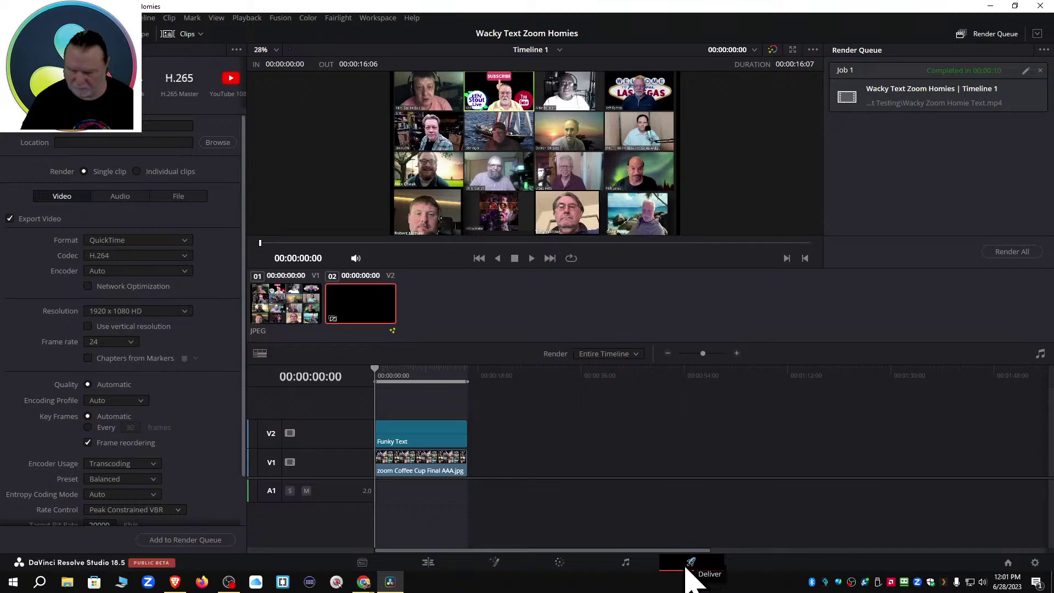
{"action": "left_click", "coordinate": [429, 566]}
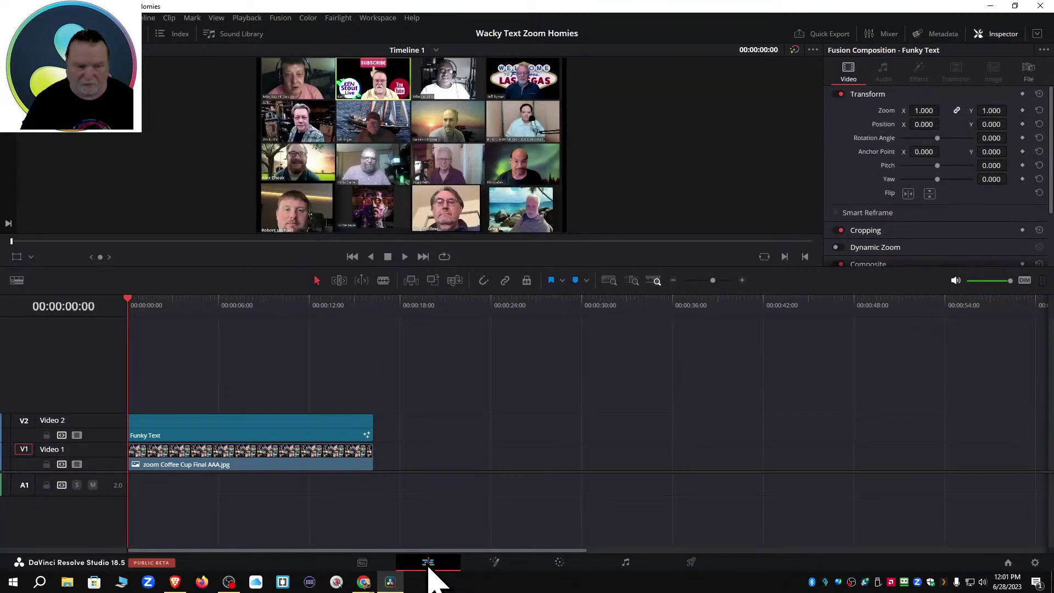
{"action": "left_click", "coordinate": [492, 566]}
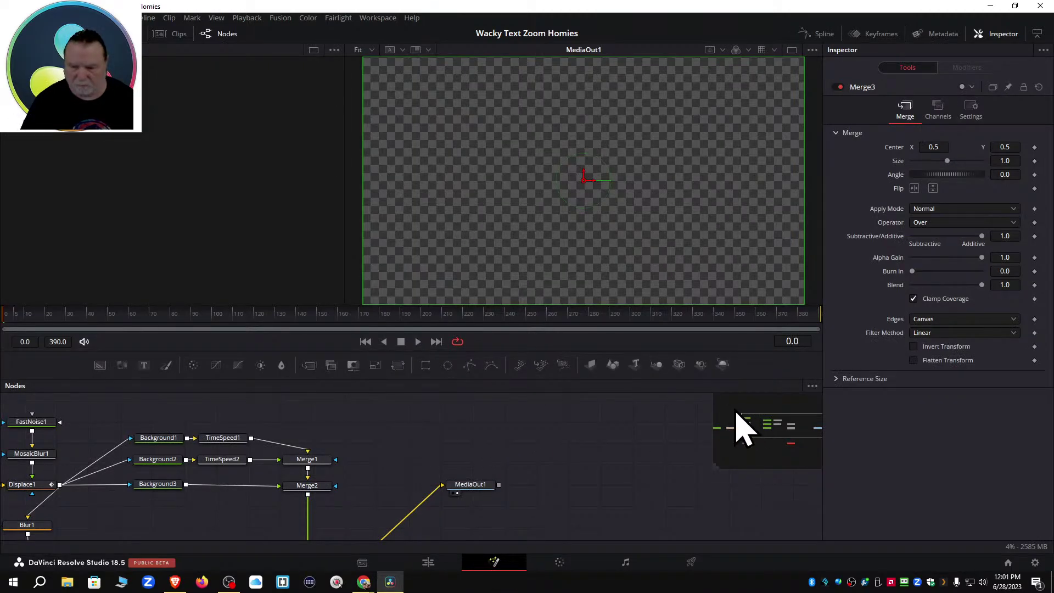
{"action": "left_click_drag", "start_coordinate": [668, 377], "coordinate": [666, 291]}
{"action": "left_click", "coordinate": [769, 347]}
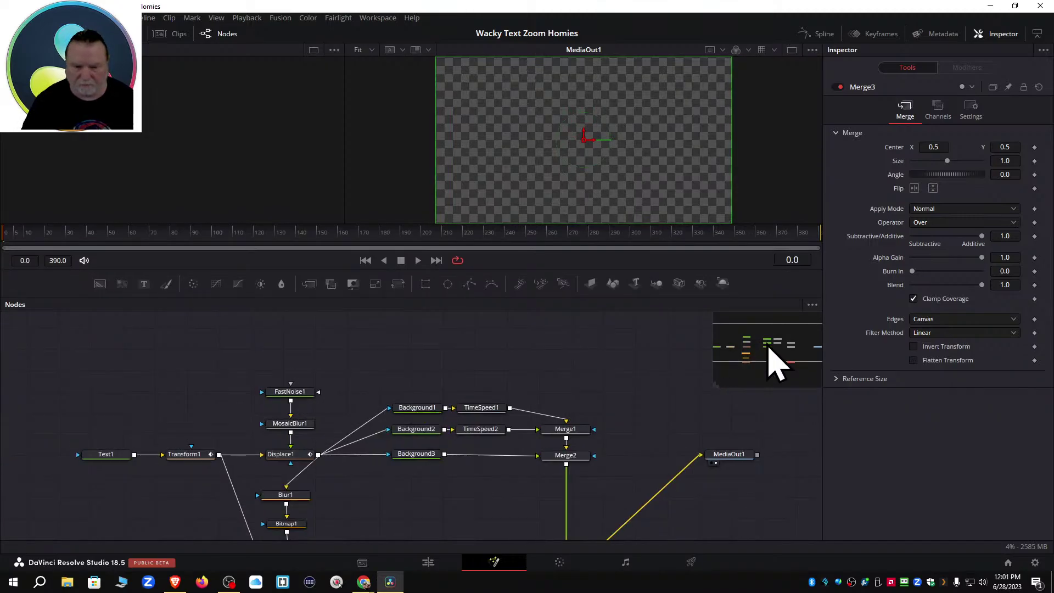
{"action": "mouse_move", "coordinate": [769, 349]}
{"action": "left_mouse_down"}
{"action": "mouse_move", "coordinate": [756, 357]}
{"action": "mouse_move", "coordinate": [769, 357]}
{"action": "left_mouse_up"}
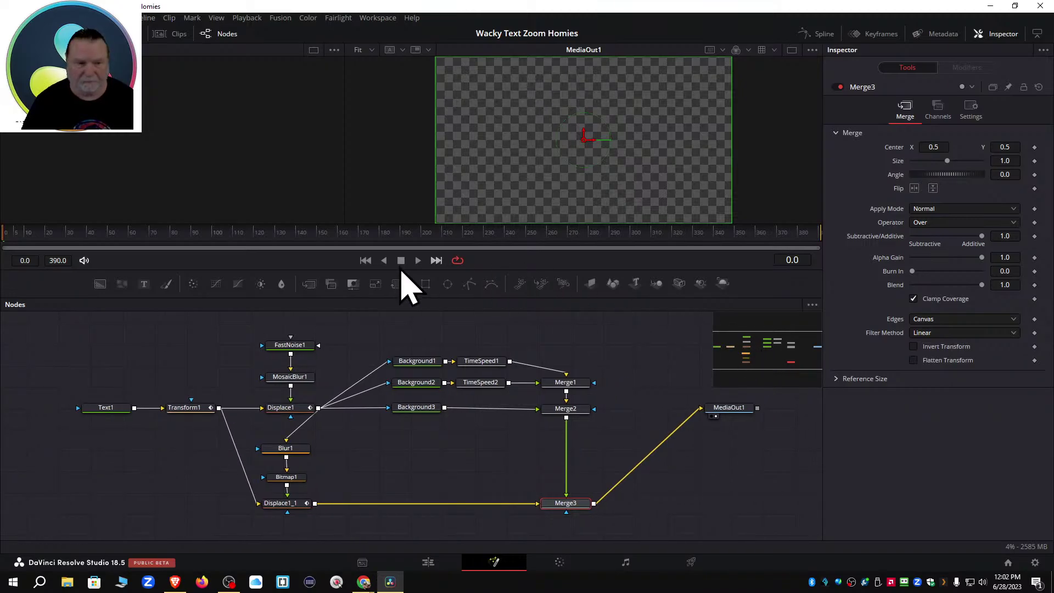
Scrub through the ZOOM HOMIES title animation in Fusion and on the edit timeline, finishing at frame 76 in Fusion.
{"action": "left_click", "coordinate": [103, 236]}
{"action": "left_click_drag", "start_coordinate": [103, 238], "coordinate": [88, 259]}
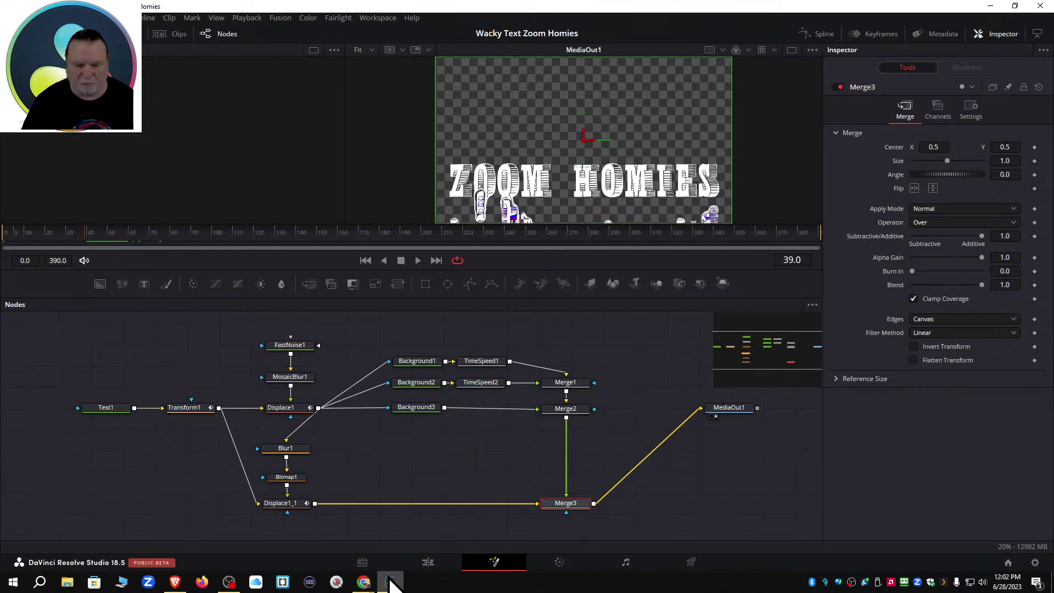
{"action": "left_click", "coordinate": [428, 562]}
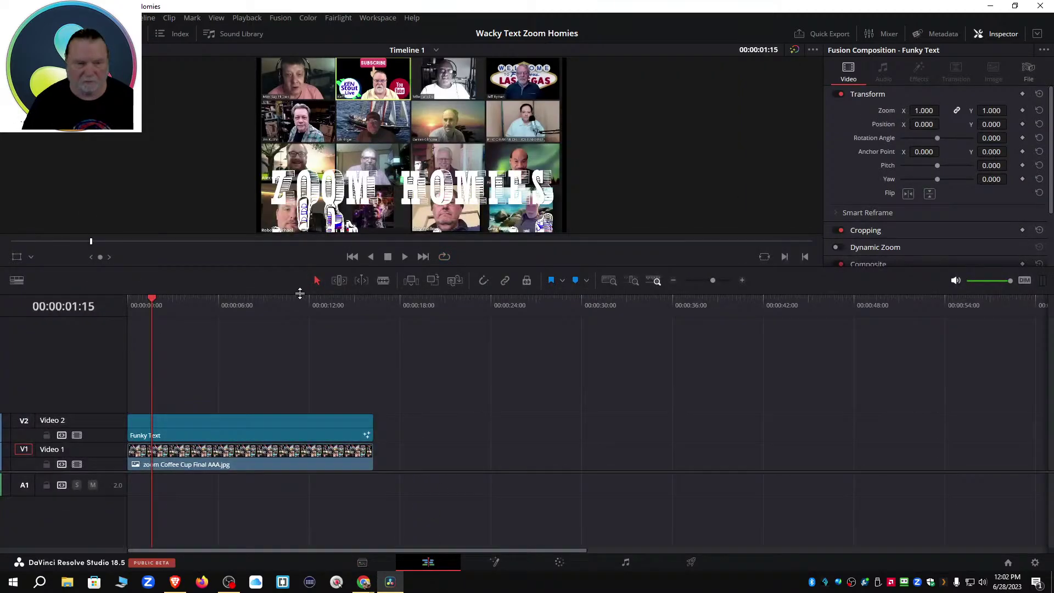
{"action": "left_click_drag", "start_coordinate": [150, 299], "coordinate": [135, 369]}
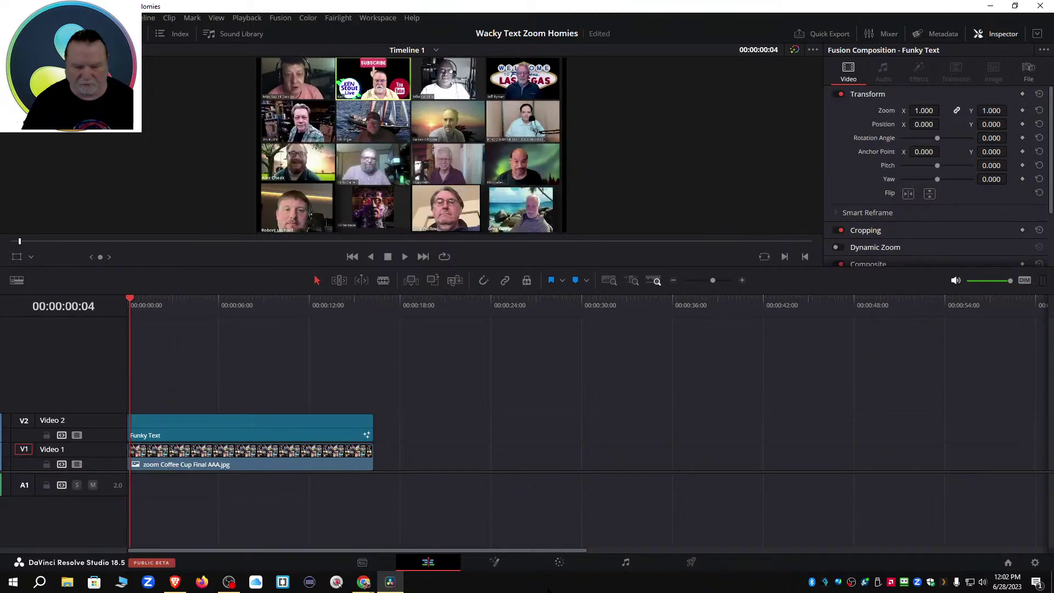
{"action": "left_click", "coordinate": [502, 570]}
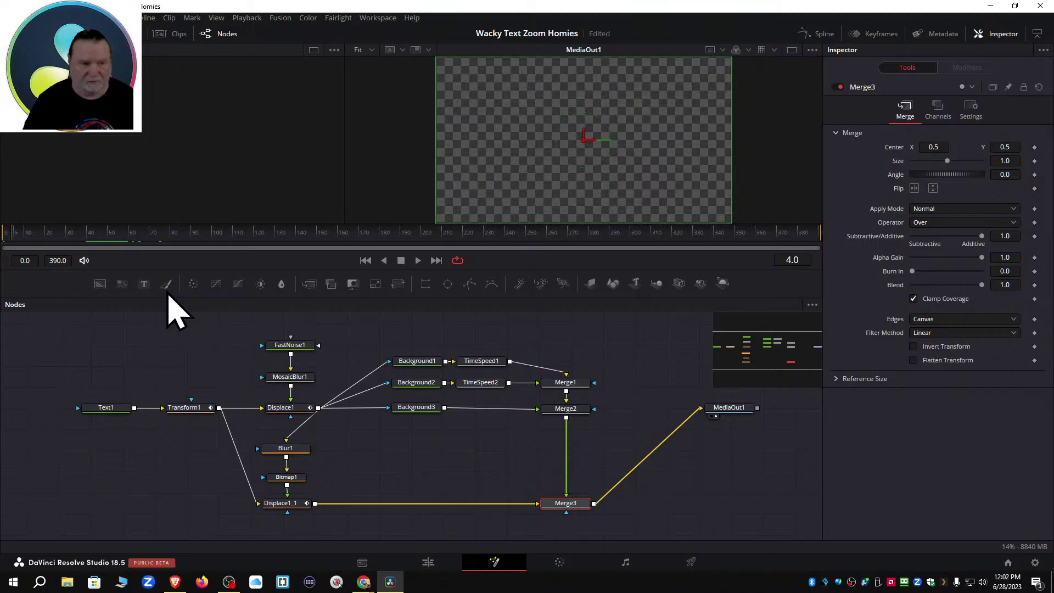
{"action": "left_click_drag", "start_coordinate": [106, 247], "coordinate": [165, 248]}
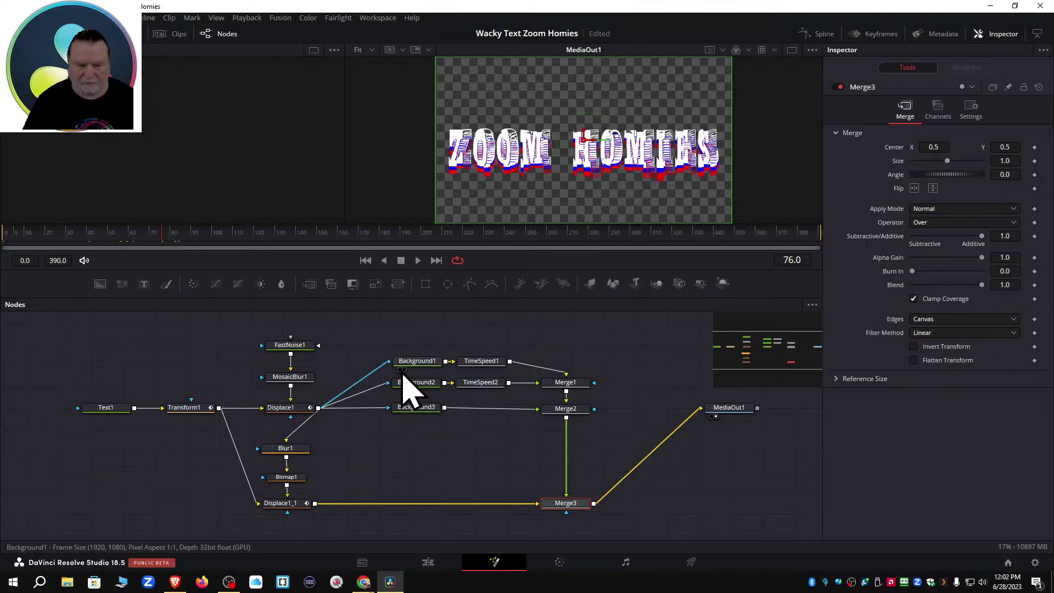
Inspect the Background1, Background2 and Background3 nodes one after another in the first viewer.
{"action": "key", "text": "1"}
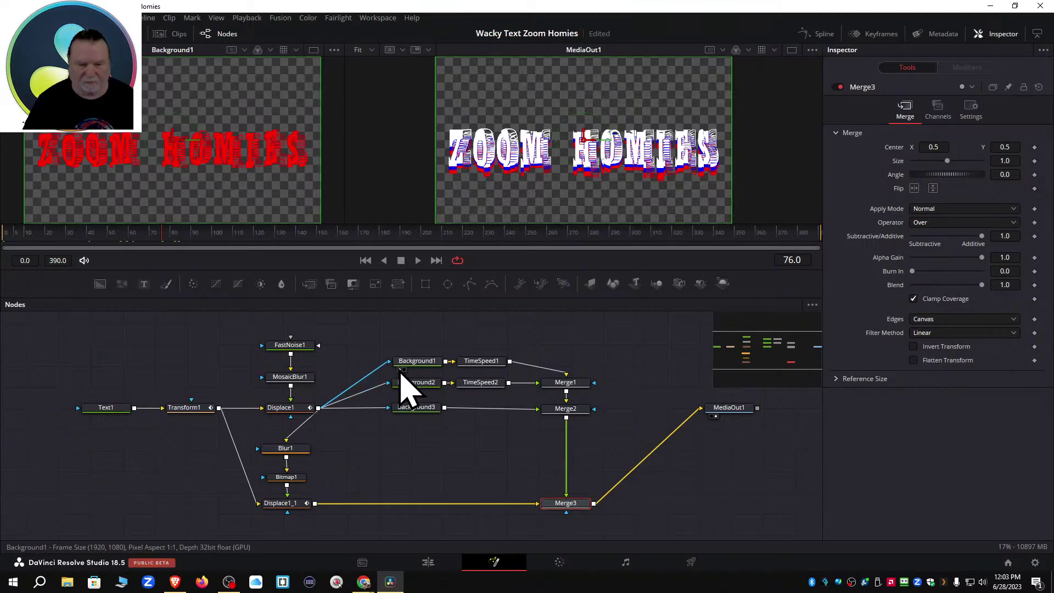
{"action": "key", "text": "1"}
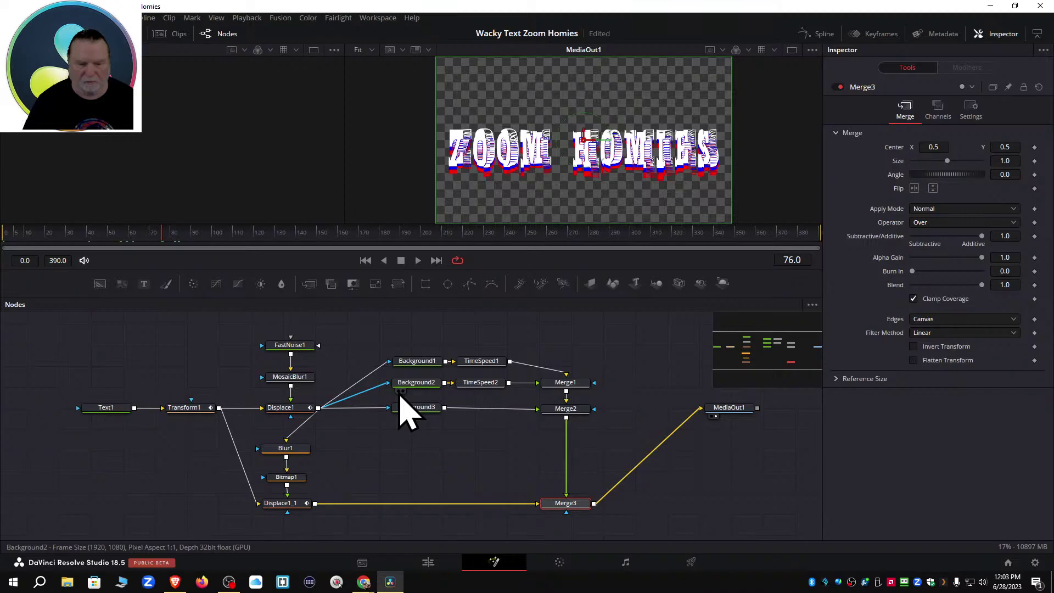
{"action": "left_click", "coordinate": [400, 392]}
{"action": "key", "text": "1"}
{"action": "left_click", "coordinate": [400, 416]}
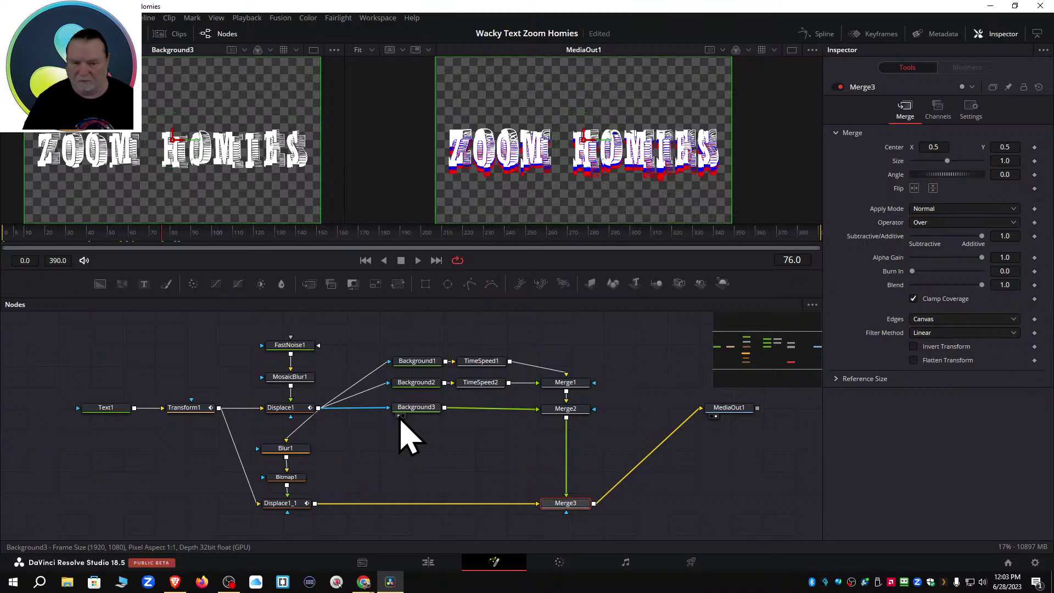
{"action": "mouse_move", "coordinate": [411, 416]}
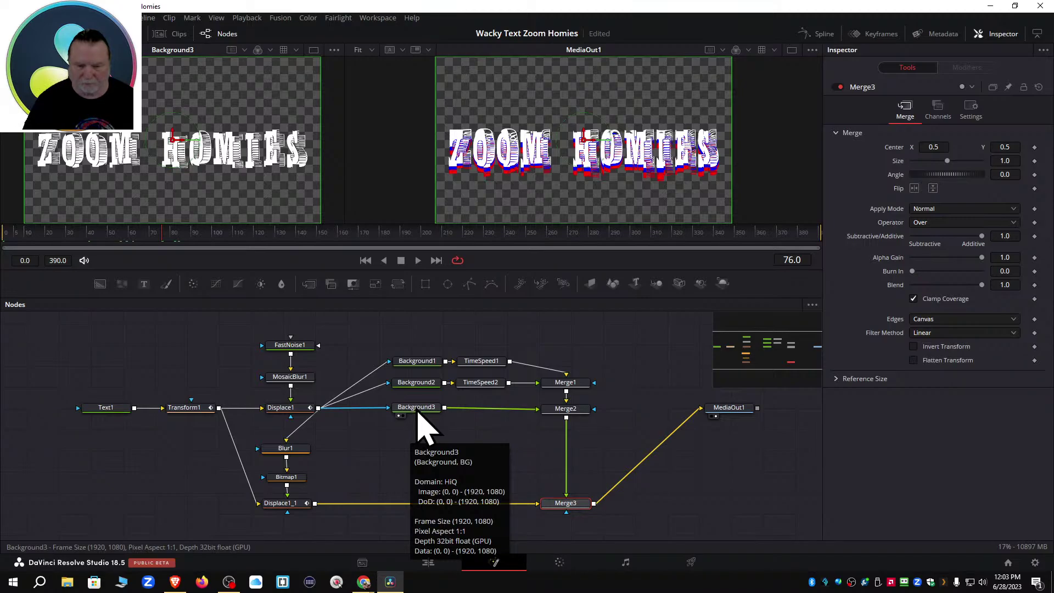
Set the Background3 node's solid color to pale peach, #ffd2bb.
{"action": "left_click", "coordinate": [417, 409]}
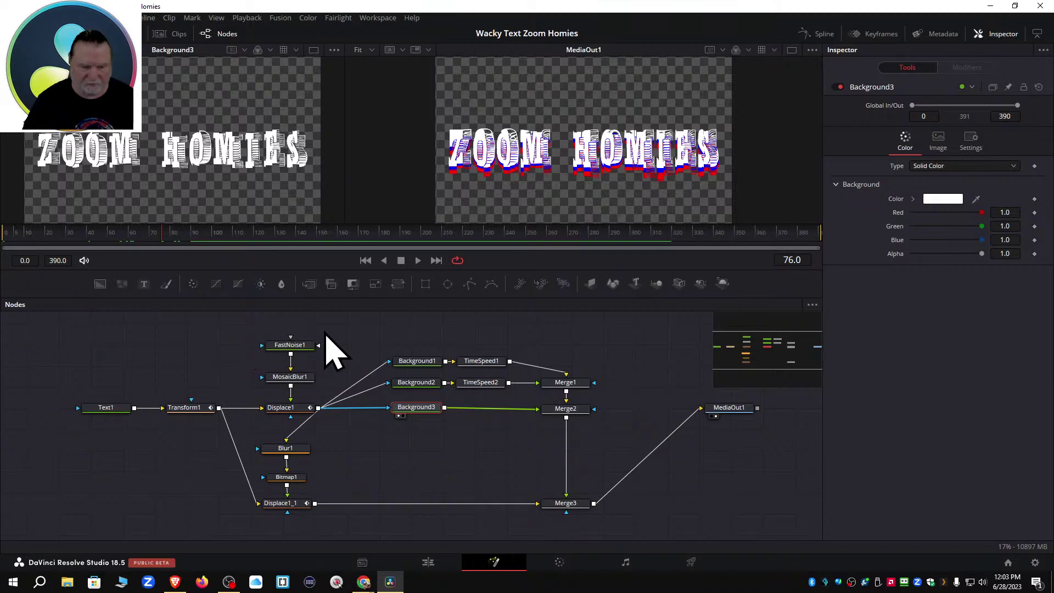
{"action": "left_click_drag", "start_coordinate": [322, 318], "coordinate": [337, 516]}
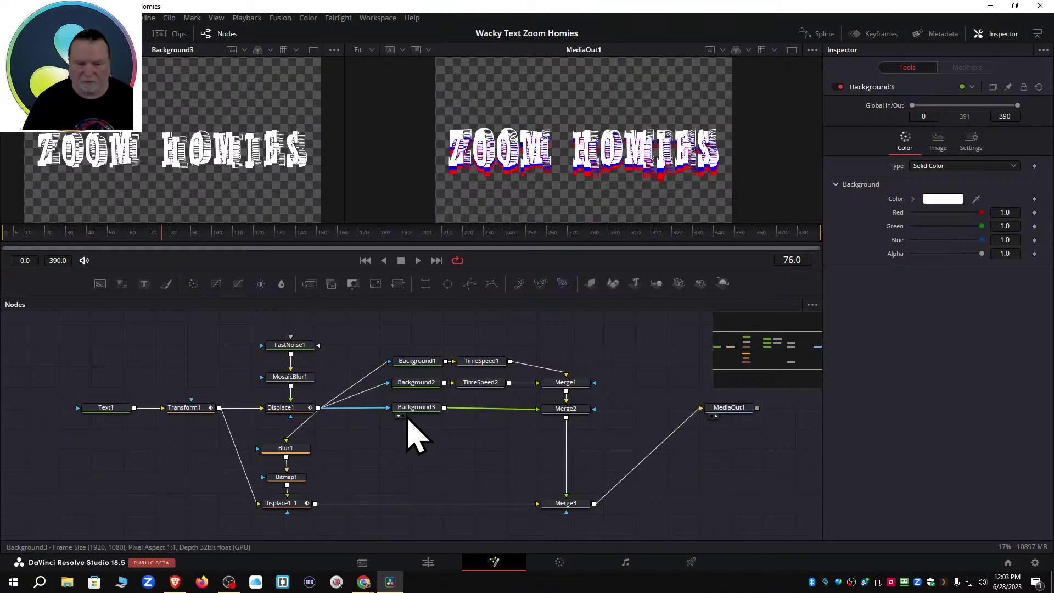
{"action": "mouse_move", "coordinate": [410, 418]}
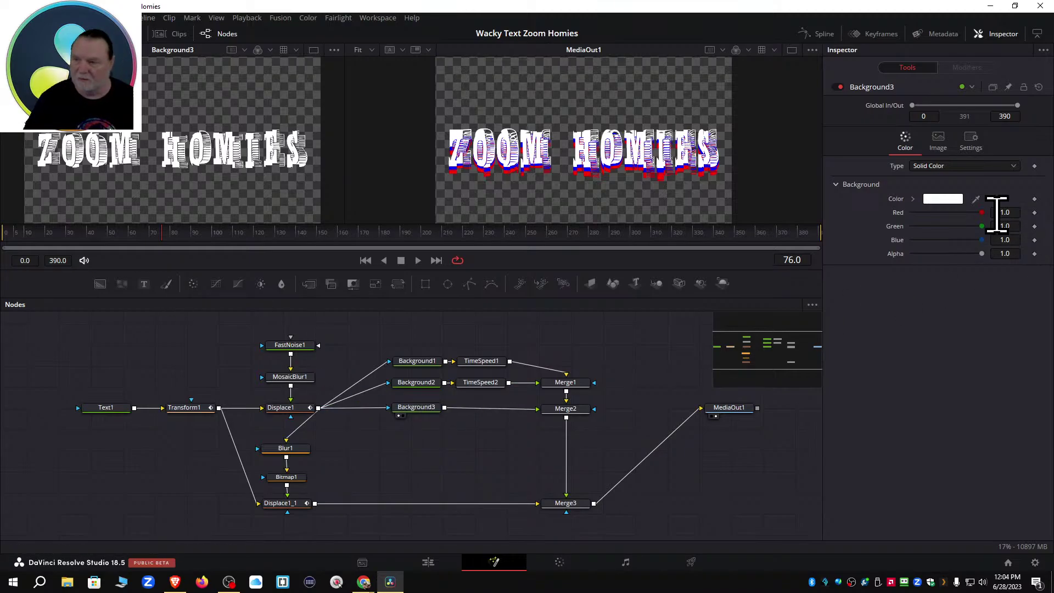
{"action": "left_click", "coordinate": [416, 413]}
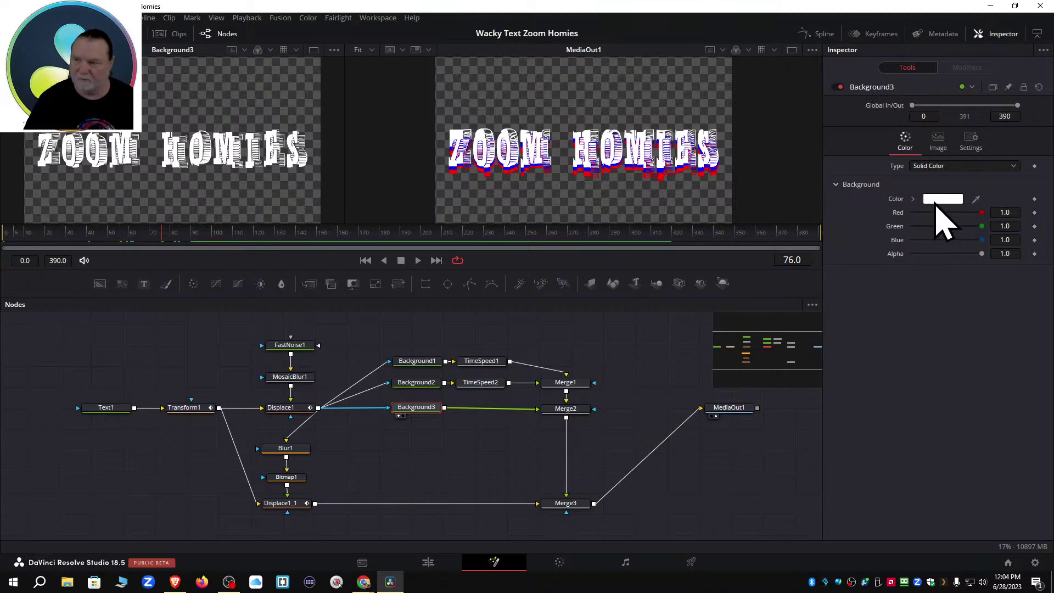
{"action": "left_click", "coordinate": [943, 200]}
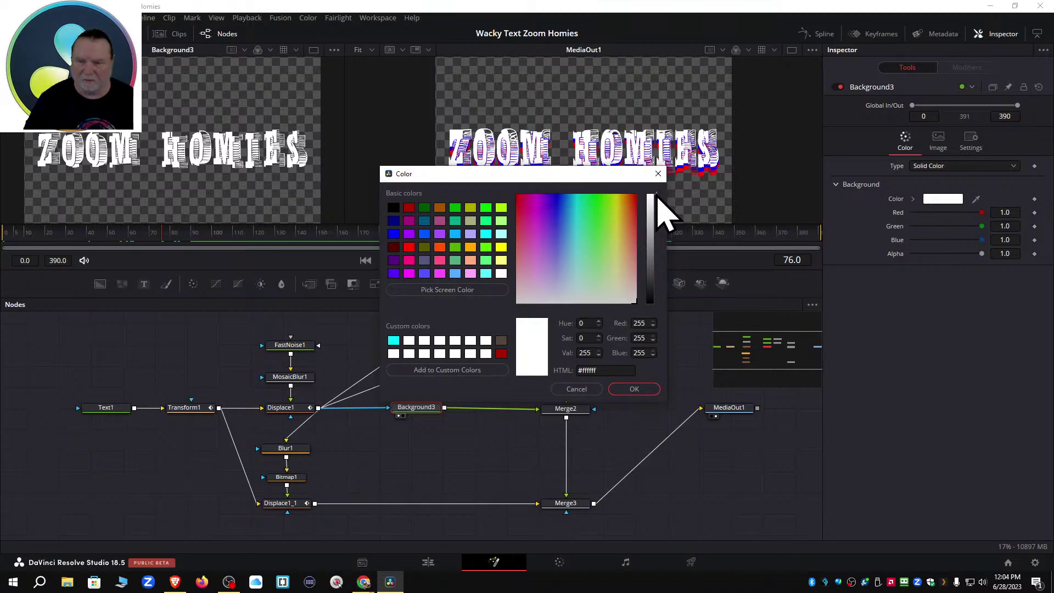
{"action": "mouse_move", "coordinate": [657, 196]}
{"action": "left_mouse_down"}
{"action": "mouse_move", "coordinate": [657, 243]}
{"action": "mouse_move", "coordinate": [654, 195]}
{"action": "left_mouse_up"}
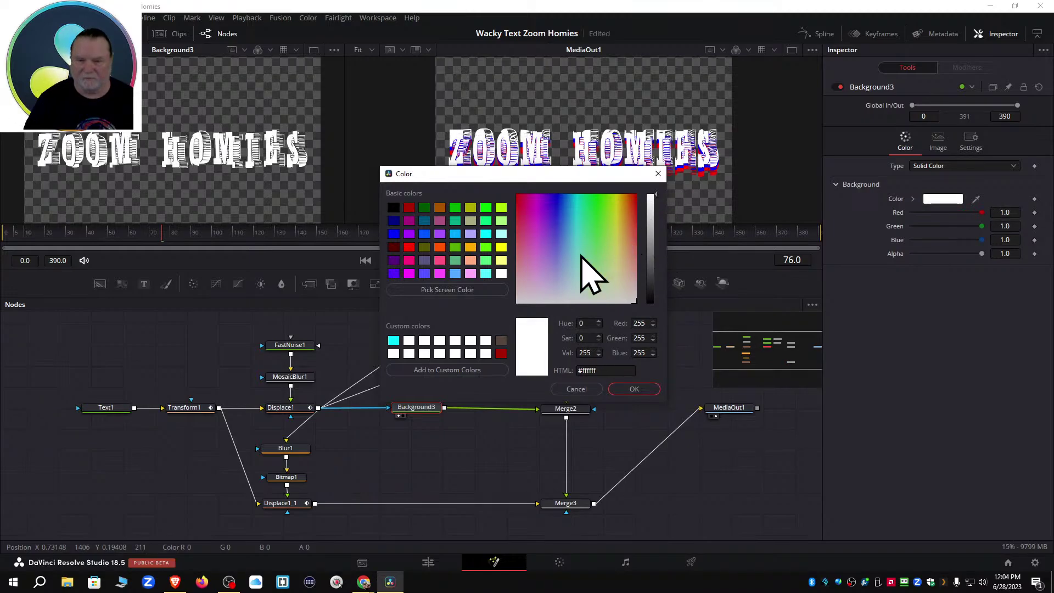
{"action": "left_click", "coordinate": [562, 292]}
{"action": "left_click_drag", "start_coordinate": [563, 292], "coordinate": [601, 281]}
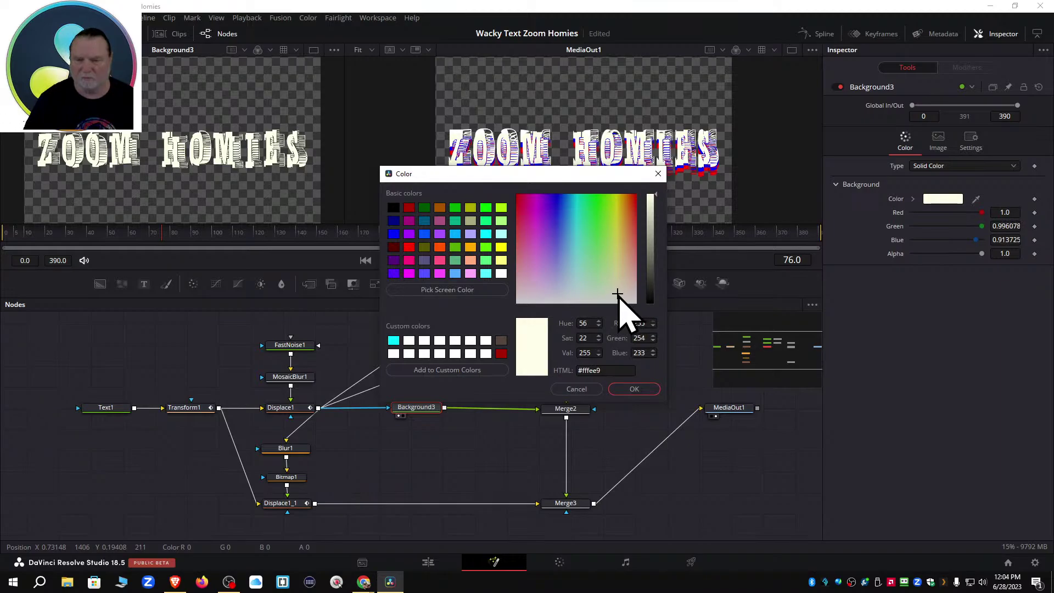
{"action": "left_click_drag", "start_coordinate": [618, 294], "coordinate": [627, 253]}
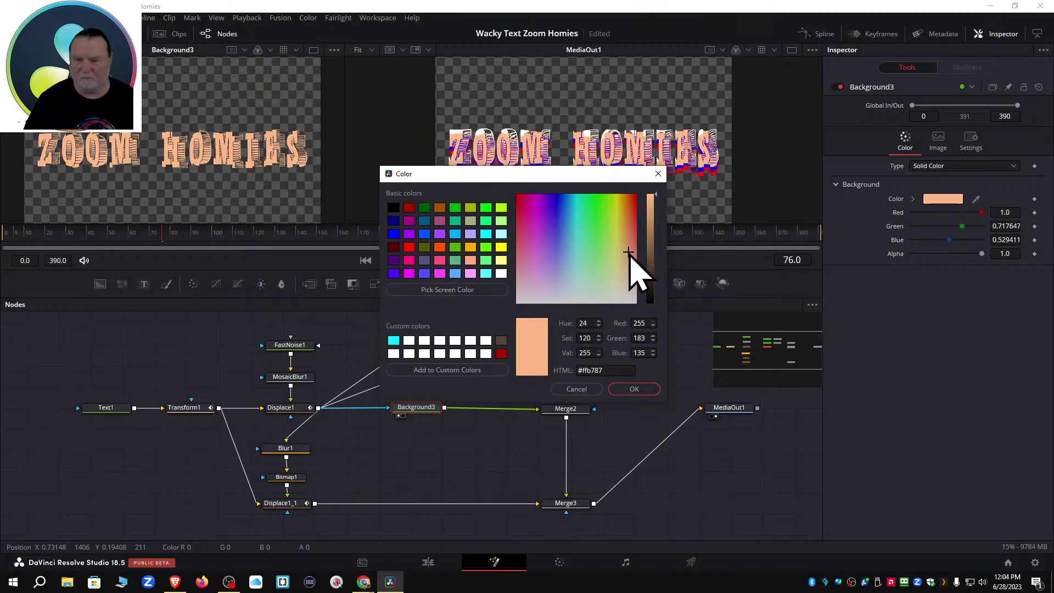
{"action": "left_click_drag", "start_coordinate": [628, 258], "coordinate": [628, 262]}
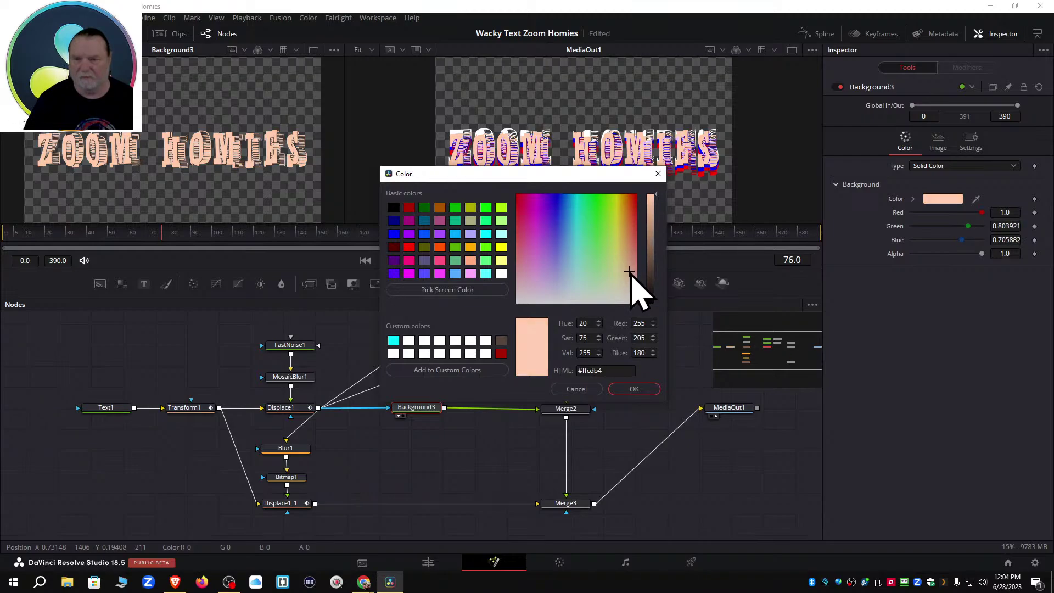
{"action": "left_click", "coordinate": [635, 390]}
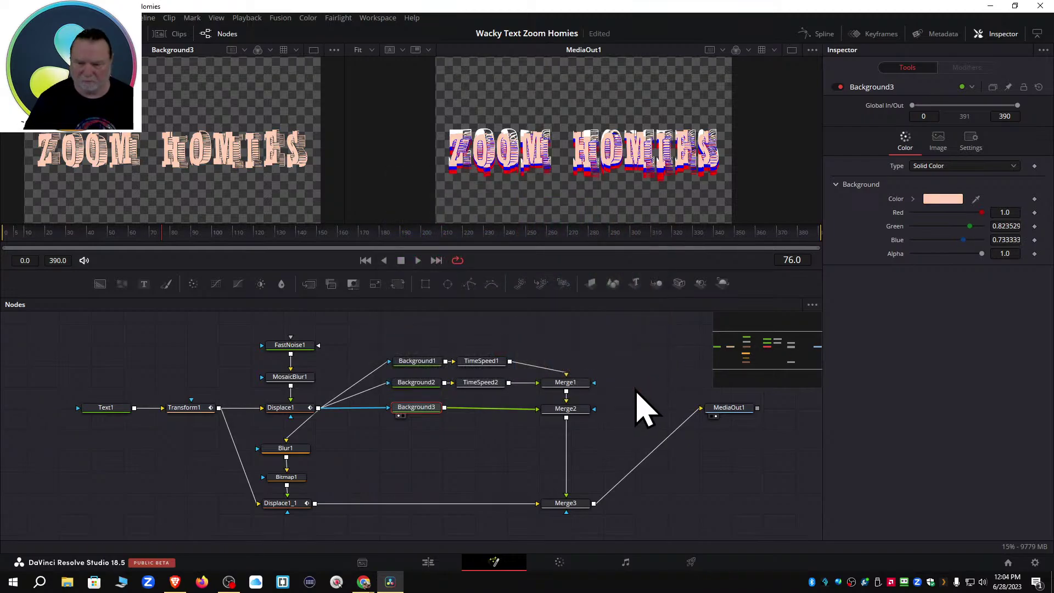
Play the recolored title from the start of the edit timeline and return the playhead to 00:00:01:10.
{"action": "left_click", "coordinate": [428, 565]}
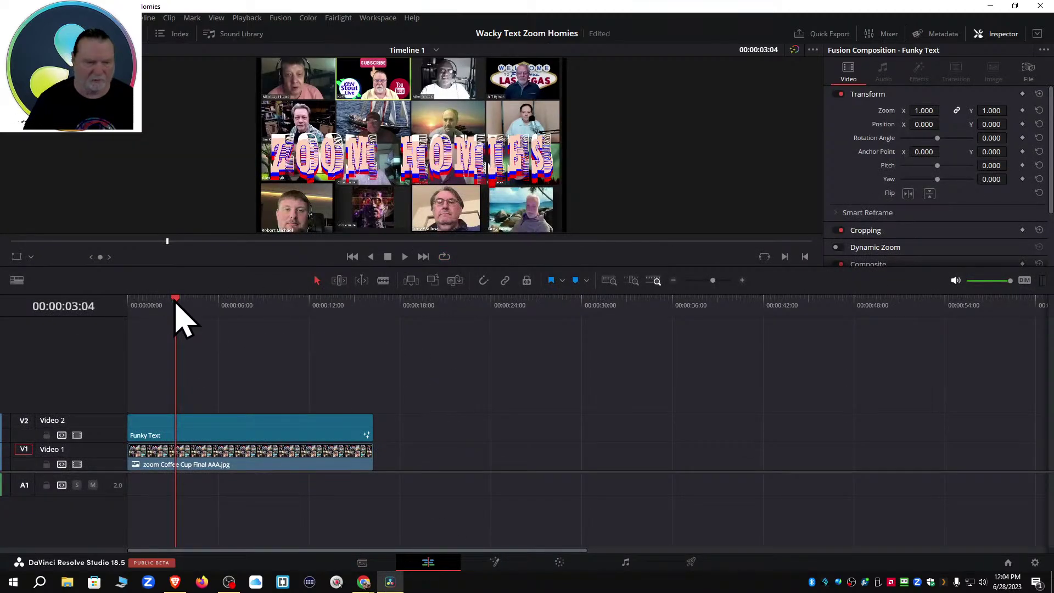
{"action": "left_click_drag", "start_coordinate": [177, 307], "coordinate": [130, 306]}
{"action": "key", "text": "space"}
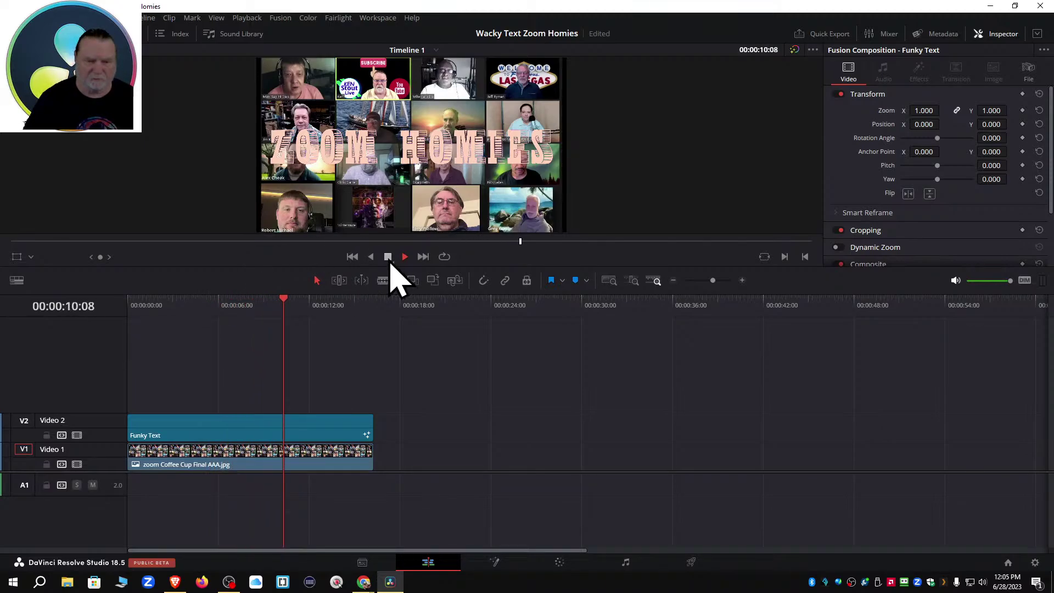
{"action": "key", "text": "space"}
{"action": "left_click_drag", "start_coordinate": [286, 298], "coordinate": [151, 300]}
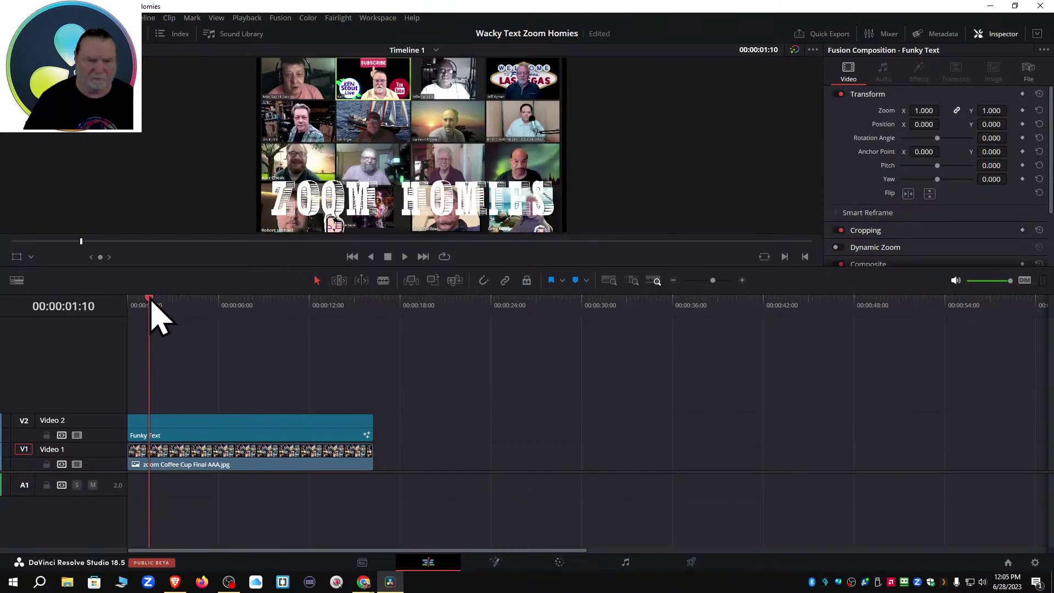
Display Text1 in Fusion's first viewer and copy the HTML color code #ffd2bb from Background3.
{"action": "left_click", "coordinate": [494, 563]}
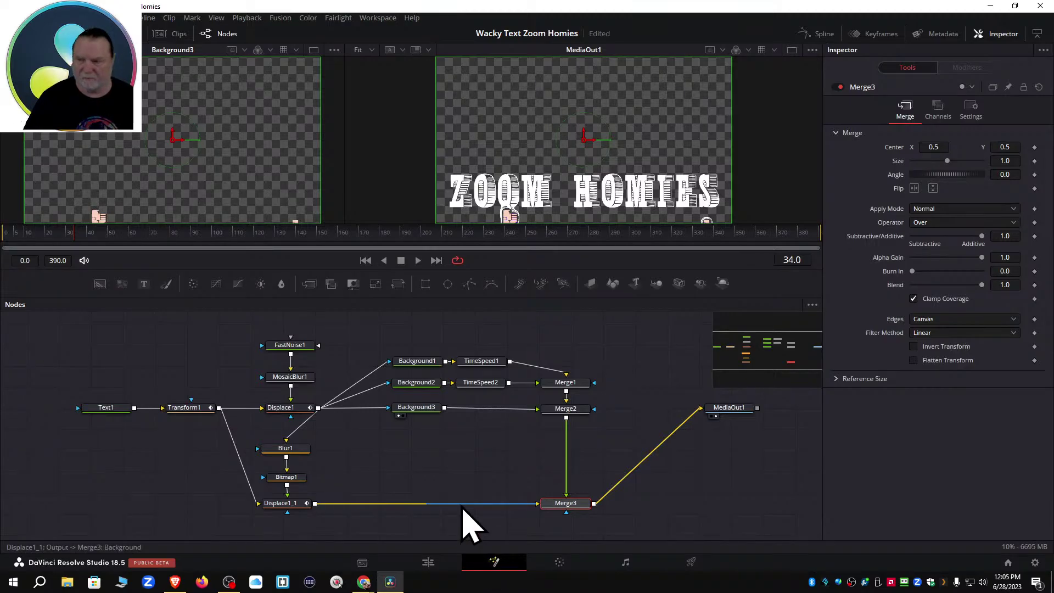
{"action": "left_click", "coordinate": [418, 411]}
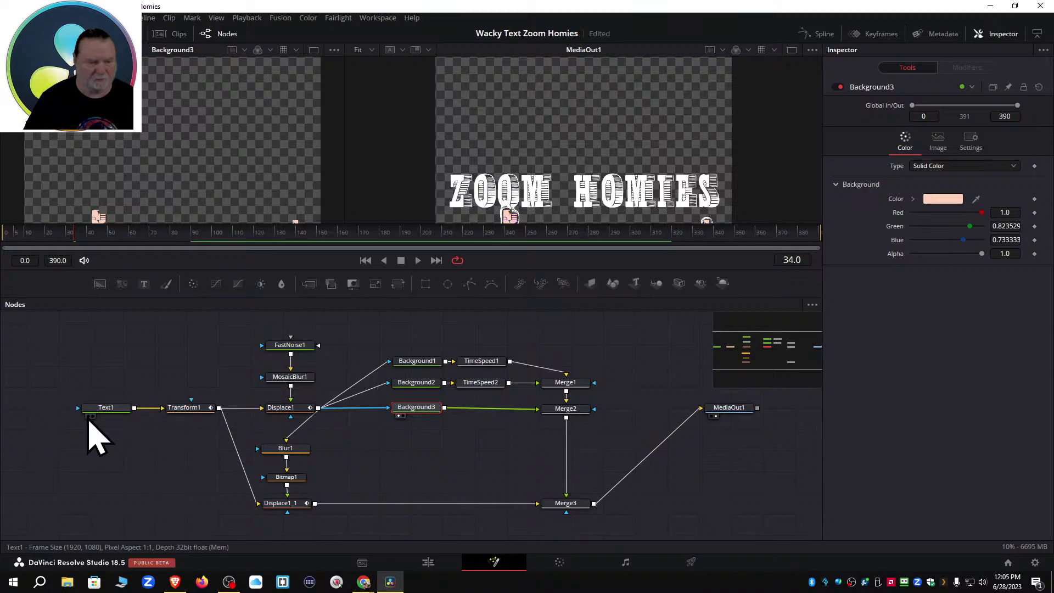
{"action": "left_click", "coordinate": [89, 416]}
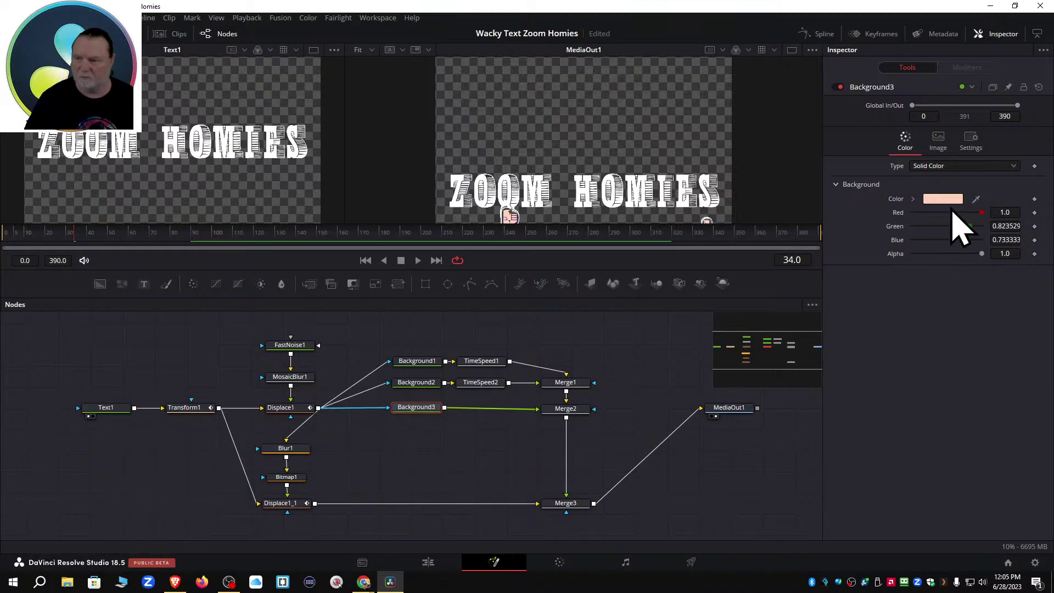
{"action": "left_click", "coordinate": [946, 201]}
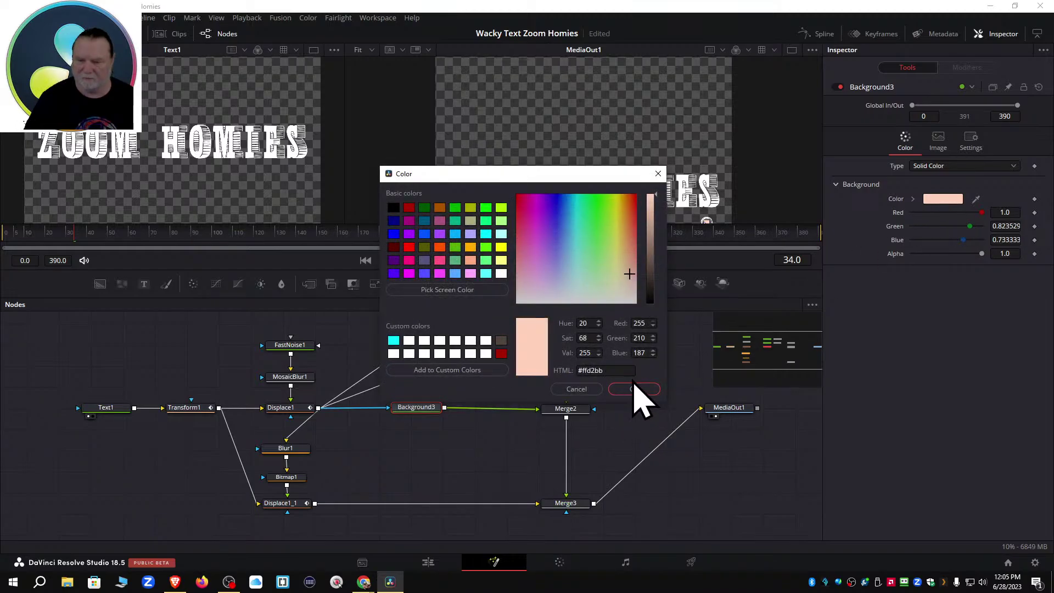
{"action": "right_click", "coordinate": [589, 371]}
{"action": "left_click", "coordinate": [609, 418]}
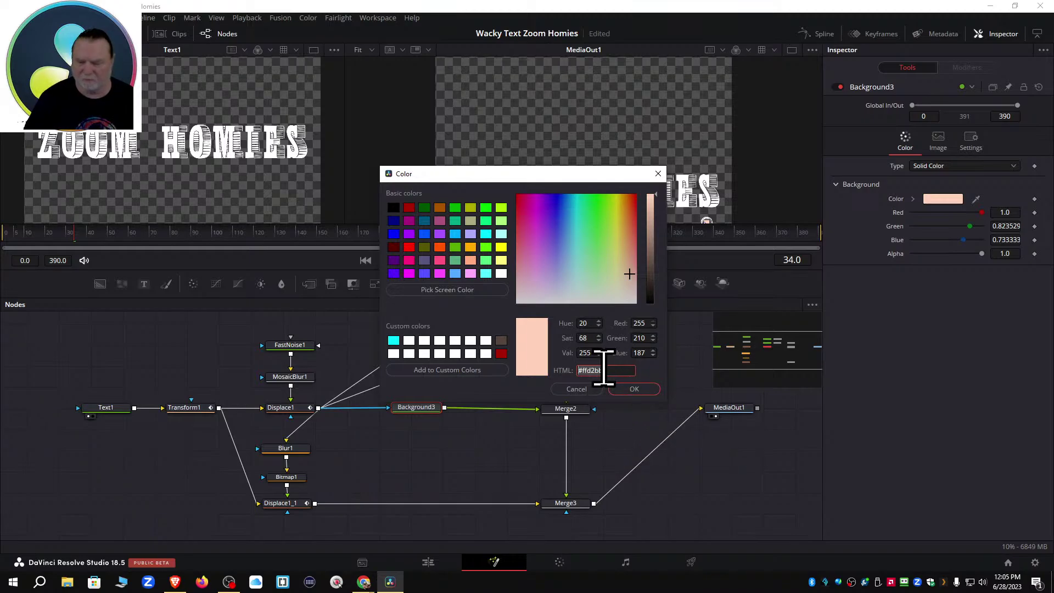
{"action": "left_click", "coordinate": [630, 390]}
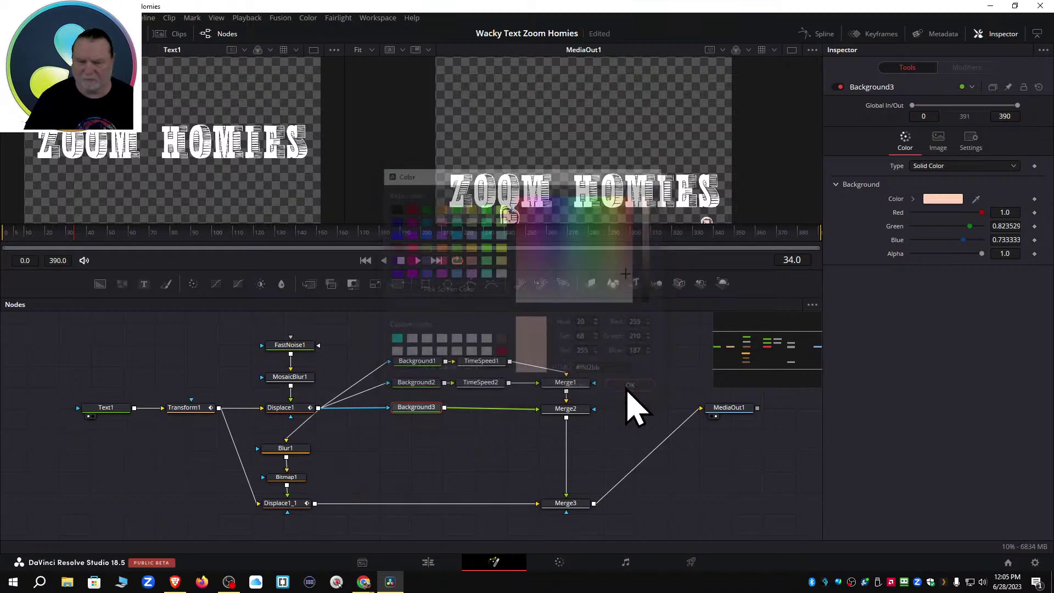
Set the Text1 node's text color to the copied HTML code #ffd2bb.
{"action": "left_click", "coordinate": [107, 420]}
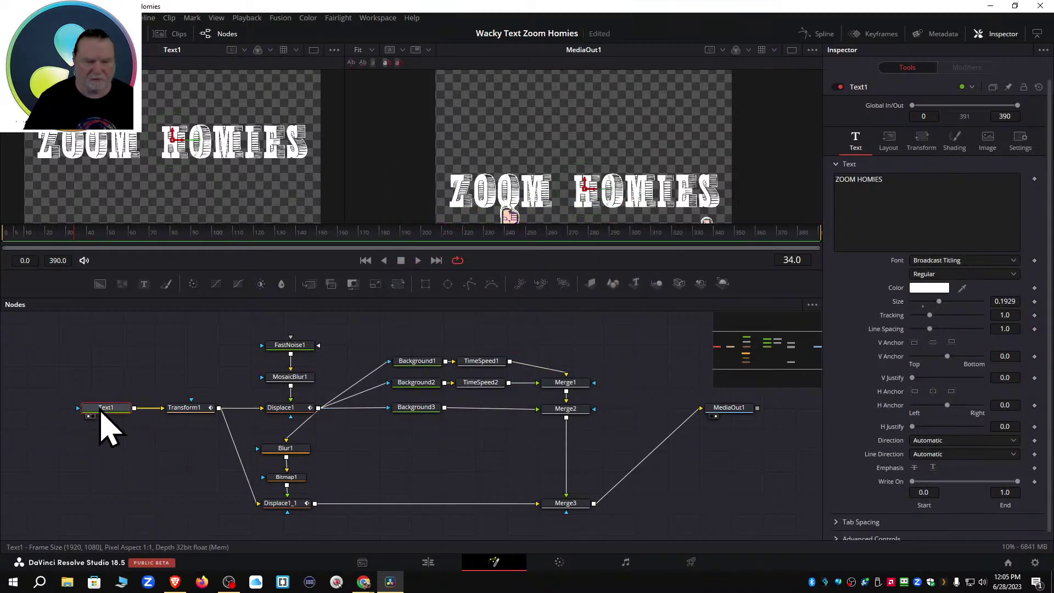
{"action": "left_click", "coordinate": [928, 289]}
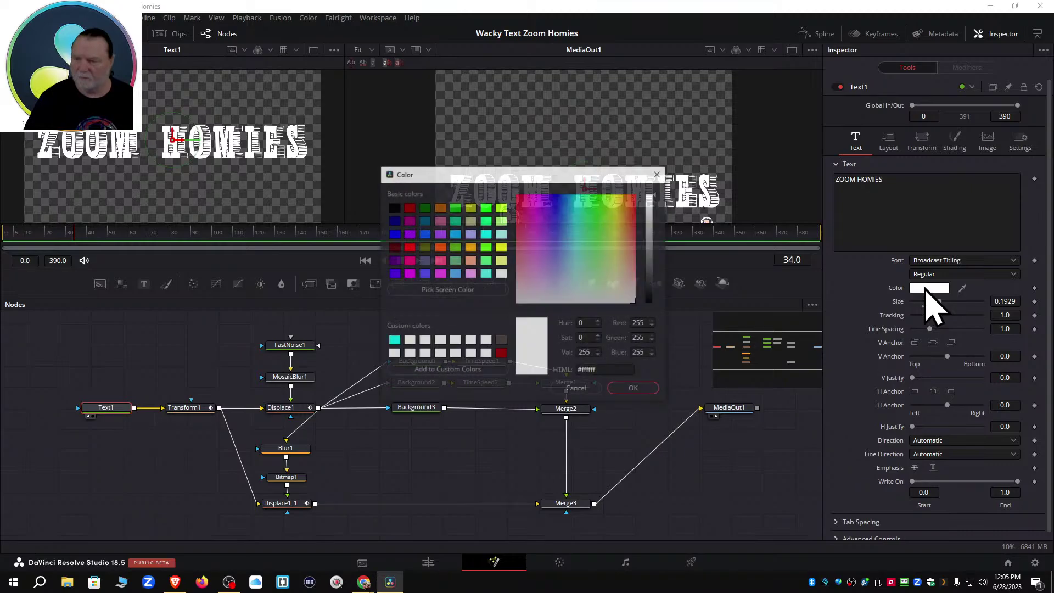
{"action": "left_click_drag", "start_coordinate": [605, 369], "coordinate": [525, 390]}
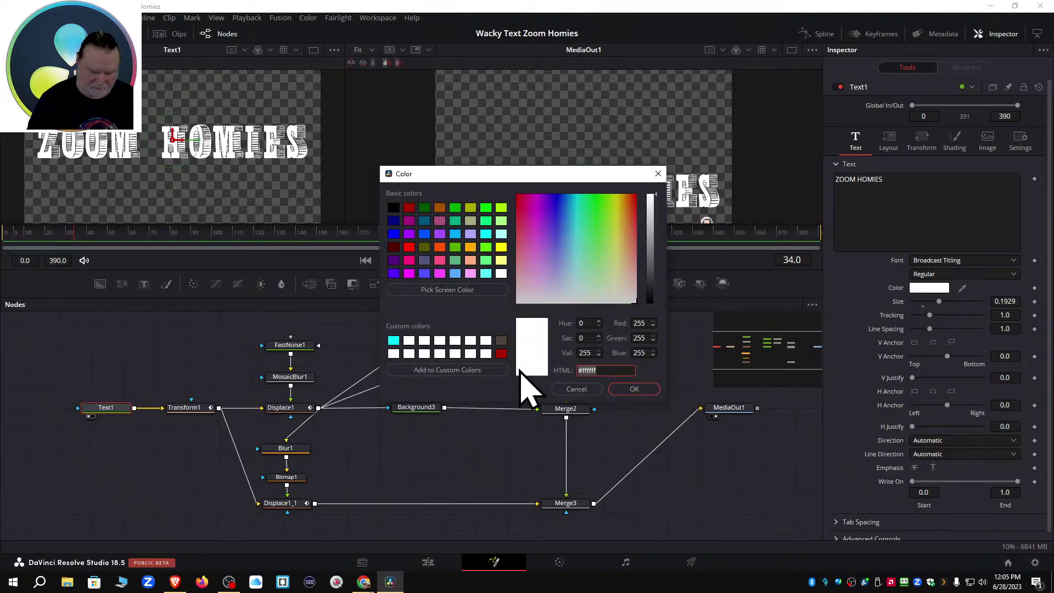
{"action": "key", "text": "ctrl+v"}
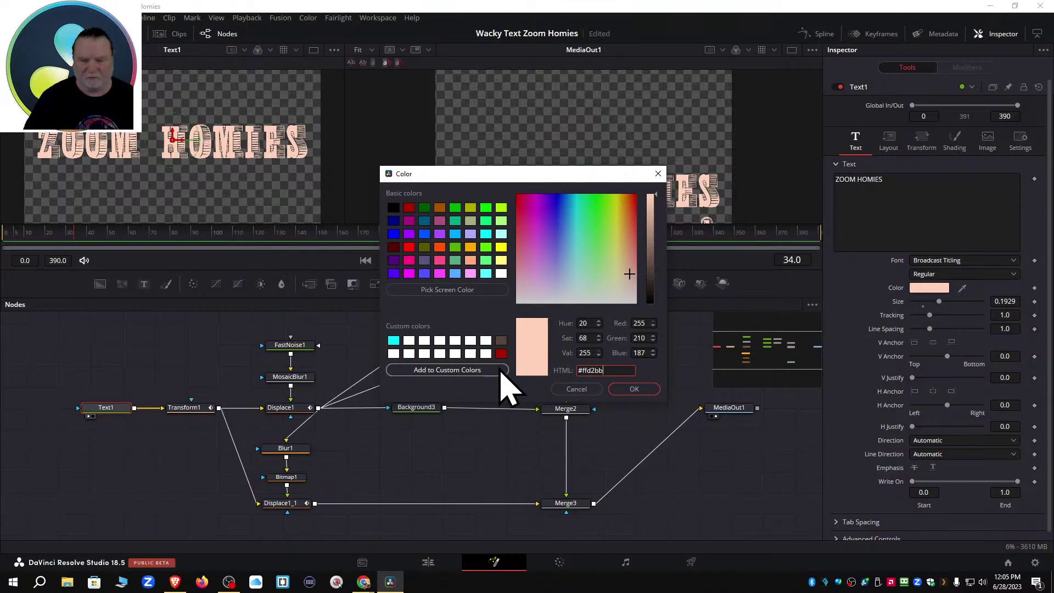
{"action": "left_click", "coordinate": [629, 389]}
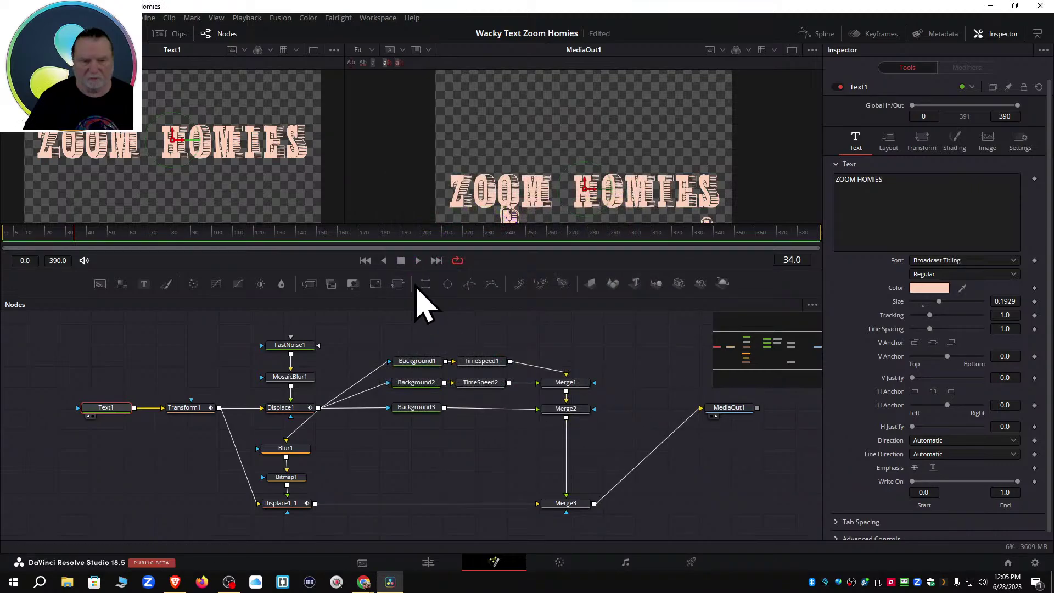
Play the recolored title on the edit timeline from the start to the end of the clips and stop playback.
{"action": "left_click", "coordinate": [429, 566]}
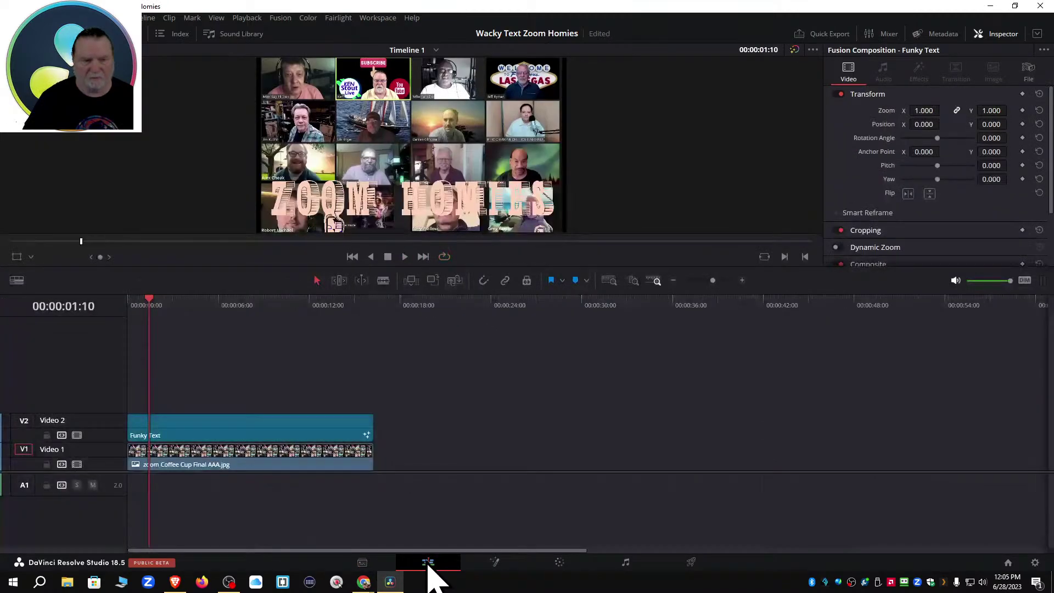
{"action": "left_click_drag", "start_coordinate": [143, 306], "coordinate": [131, 305]}
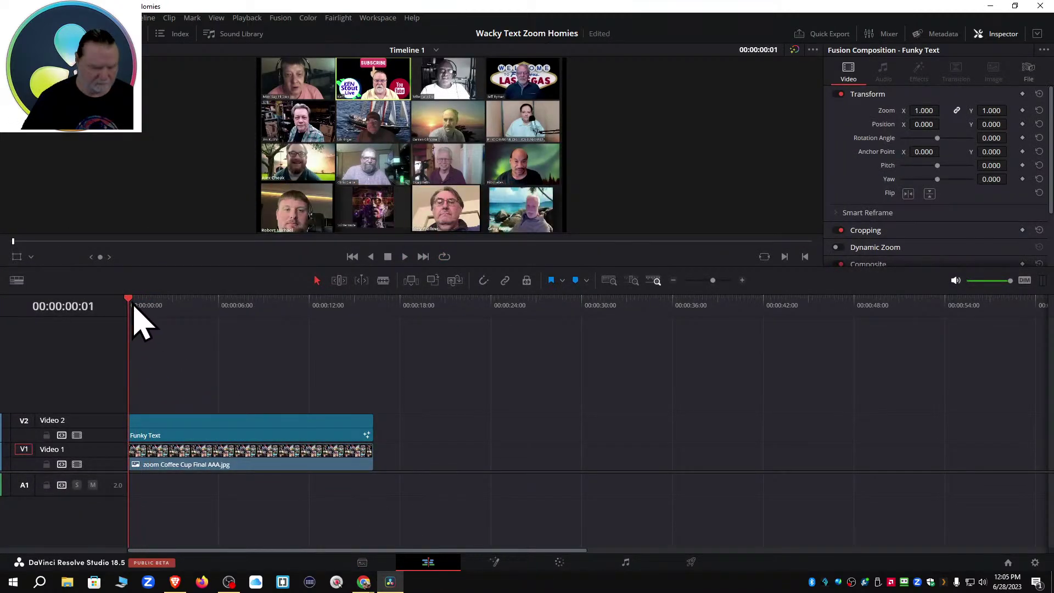
{"action": "key", "text": "space"}
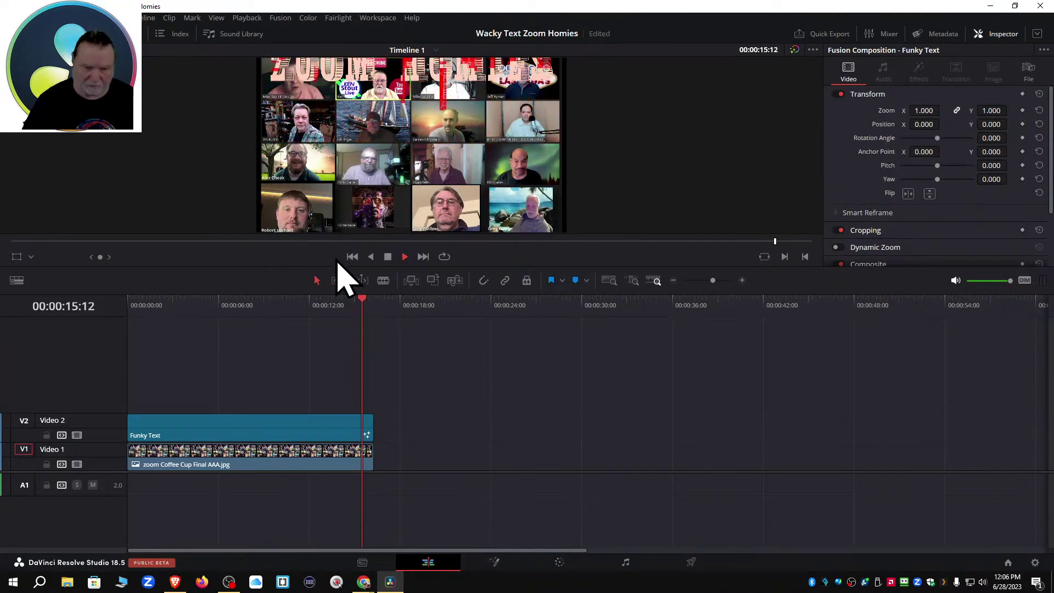
{"action": "left_click", "coordinate": [387, 256]}
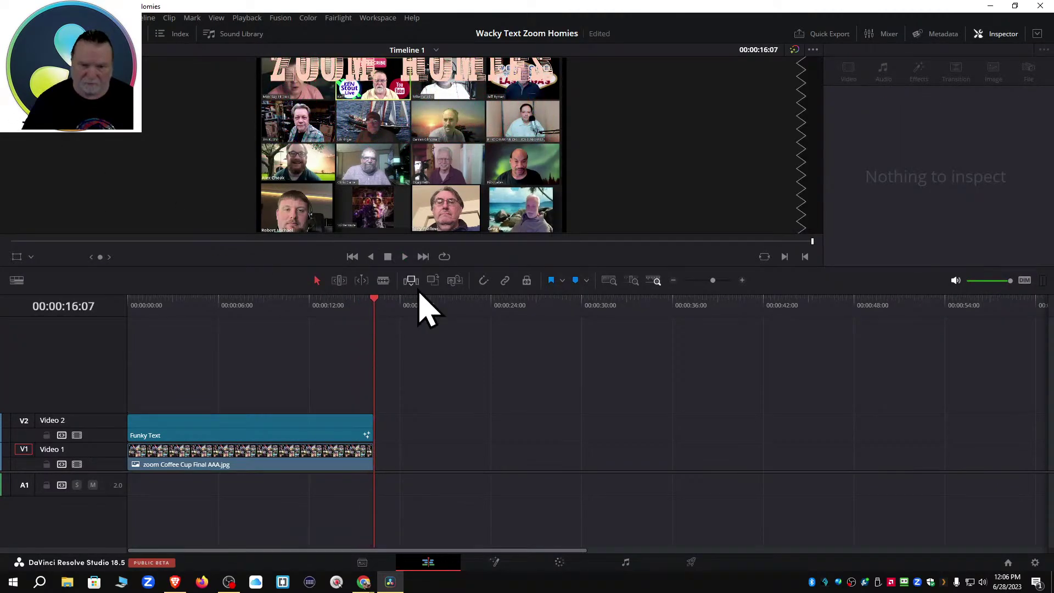
In the Deliver settings, save the output Wacky Zoom Homie Text 2 to D:\Davinci\Davinci Completed Projects\Text Testing.
{"action": "left_click", "coordinate": [691, 562]}
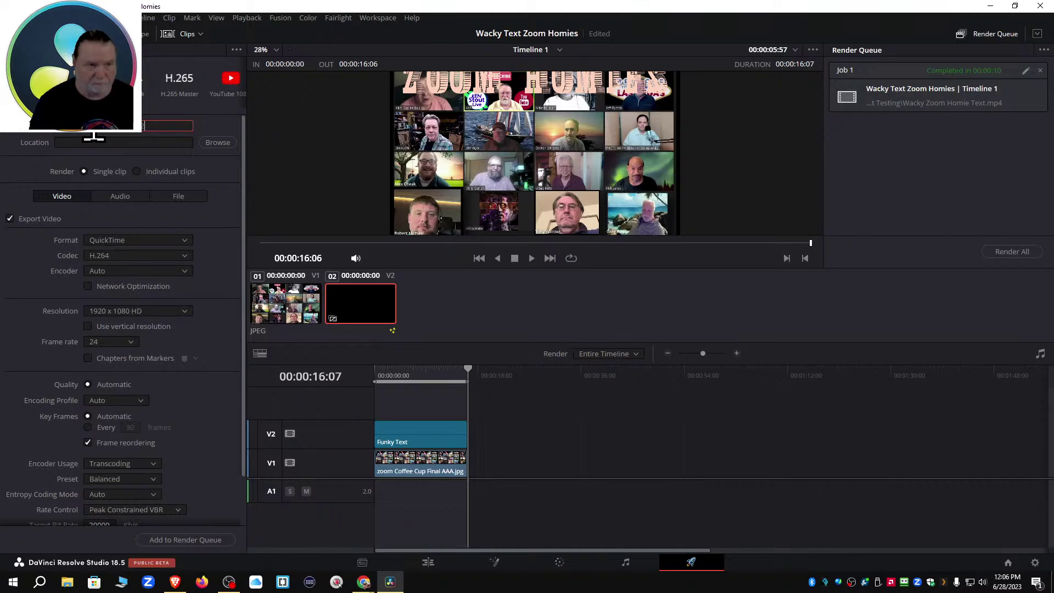
{"action": "left_click", "coordinate": [215, 145]}
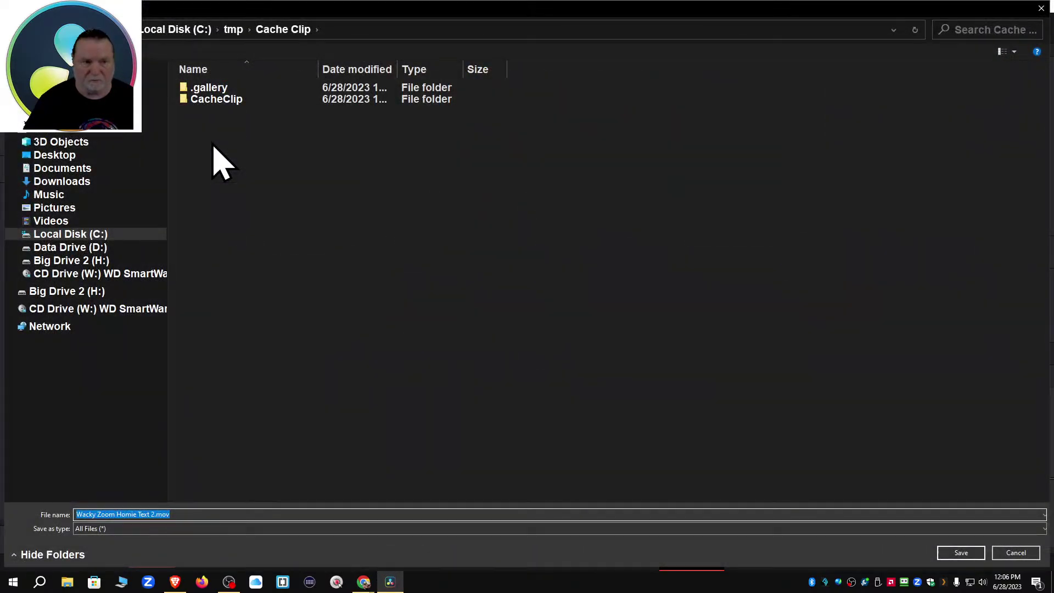
{"action": "left_click", "coordinate": [1041, 8]}
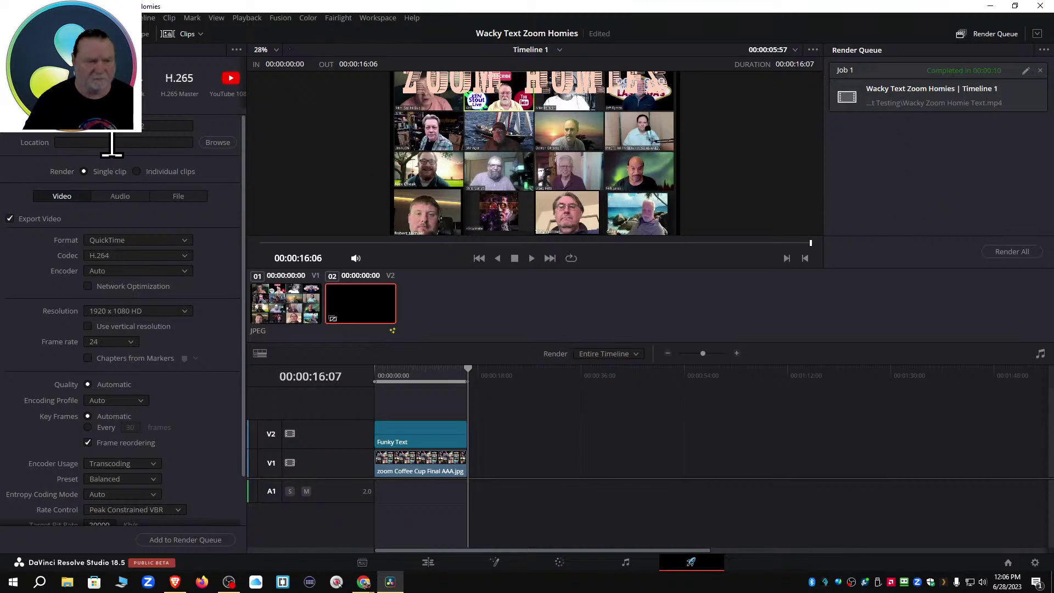
{"action": "left_click", "coordinate": [214, 146]}
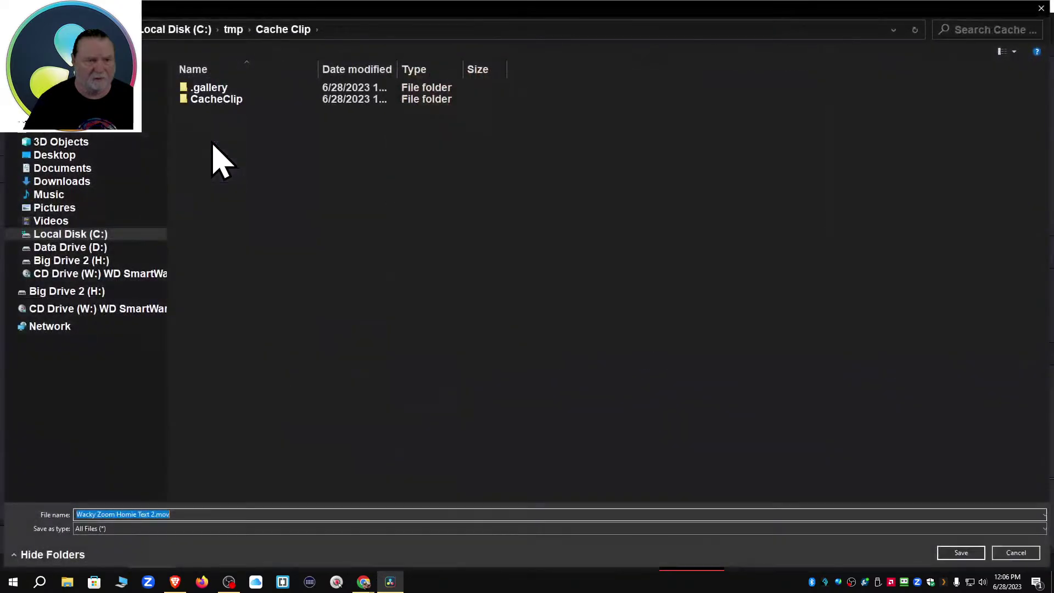
{"action": "left_click", "coordinate": [97, 249]}
{"action": "double_click", "coordinate": [906, 174]}
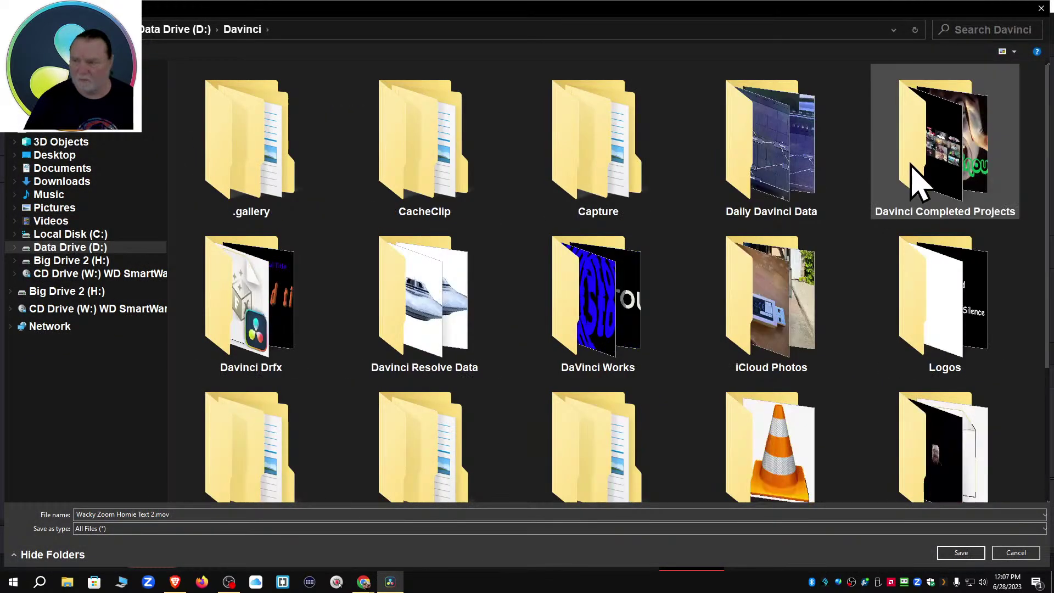
{"action": "double_click", "coordinate": [918, 181]}
{"action": "scroll", "coordinate": [702, 283], "scroll_direction": "down", "scroll_amount": 5}
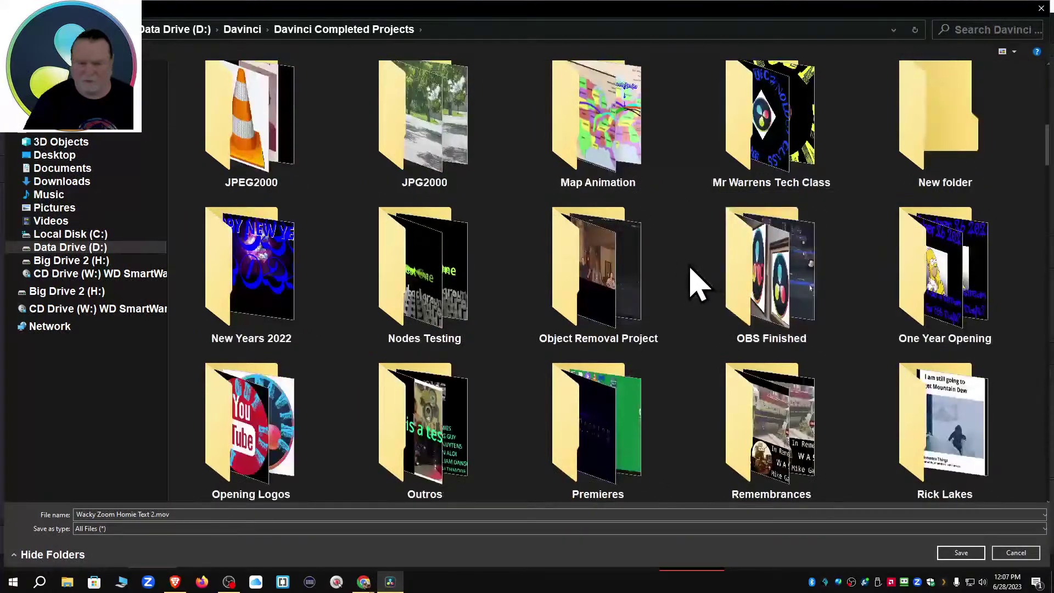
{"action": "scroll", "coordinate": [685, 286], "scroll_direction": "down", "scroll_amount": 1}
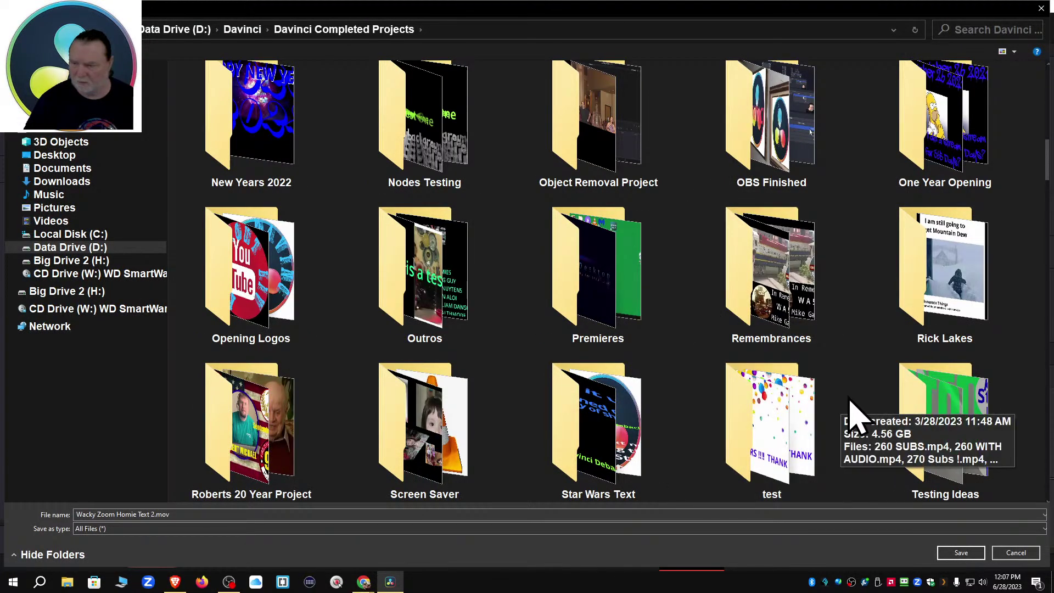
{"action": "scroll", "coordinate": [857, 409], "scroll_direction": "down", "scroll_amount": 1}
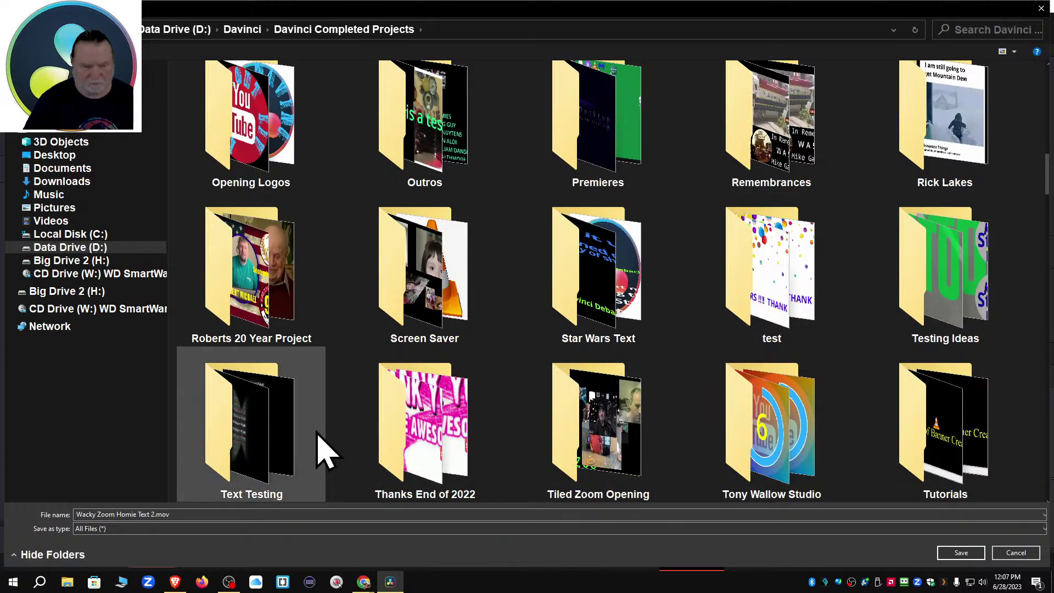
{"action": "double_click", "coordinate": [269, 448]}
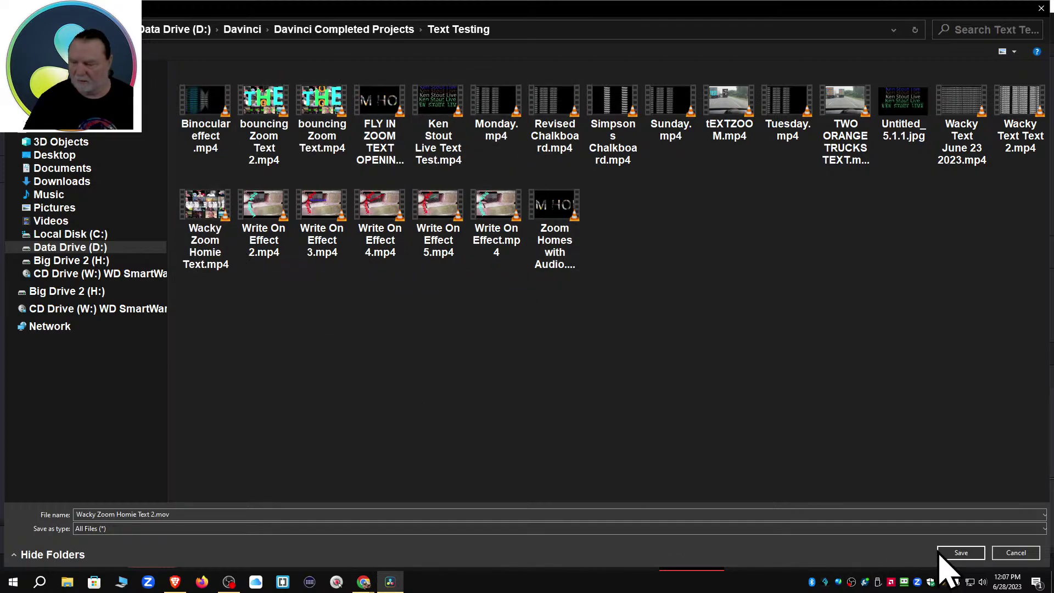
{"action": "left_click", "coordinate": [961, 552]}
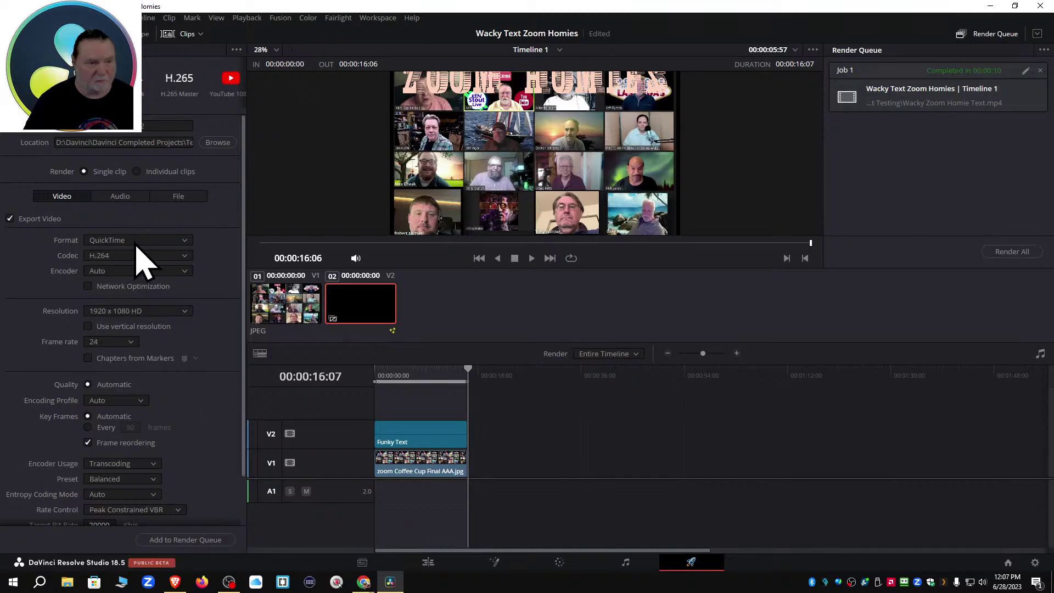
Set the export format to MP4, then queue and render Timeline 1 as a new job.
{"action": "left_click", "coordinate": [184, 240]}
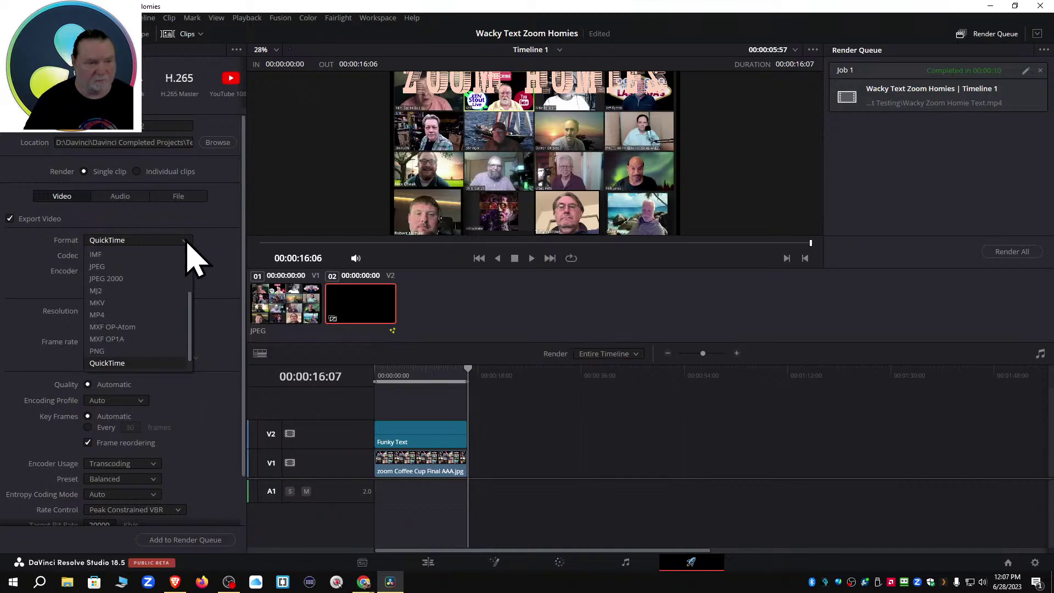
{"action": "left_click", "coordinate": [104, 315]}
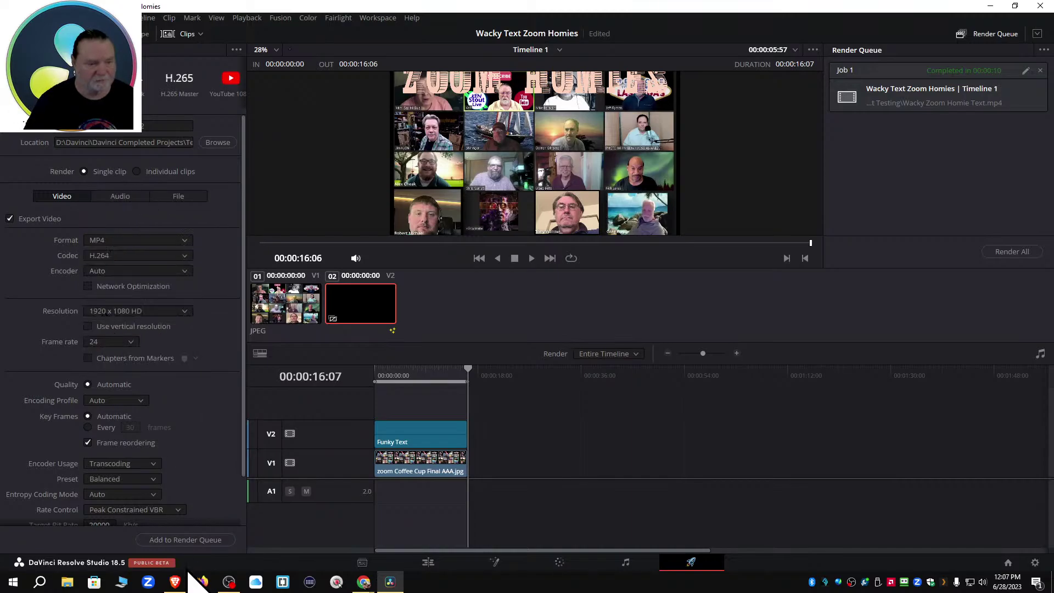
{"action": "left_click", "coordinate": [194, 540]}
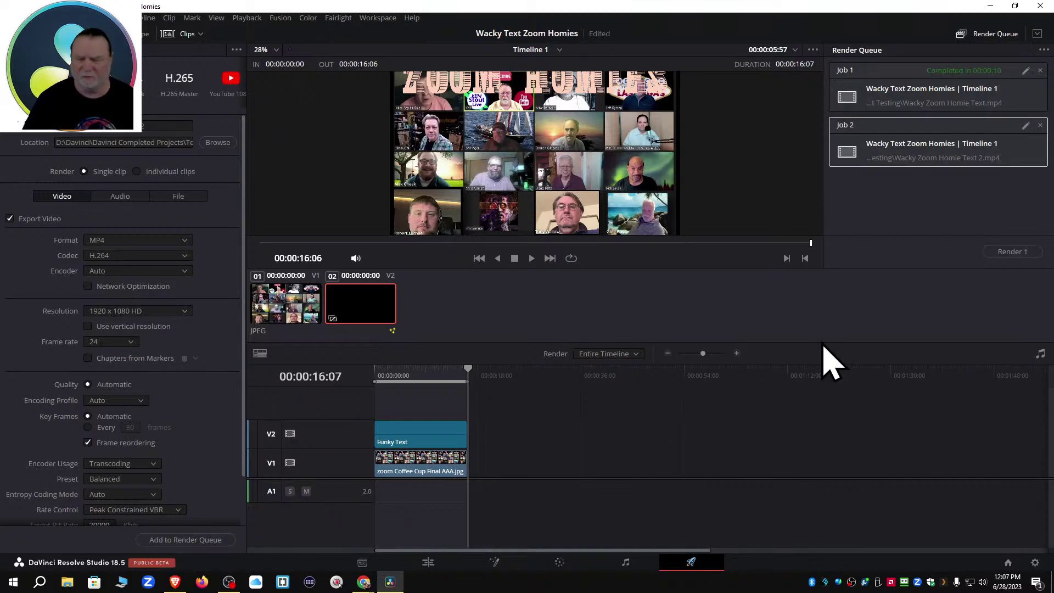
{"action": "left_click", "coordinate": [1011, 253]}
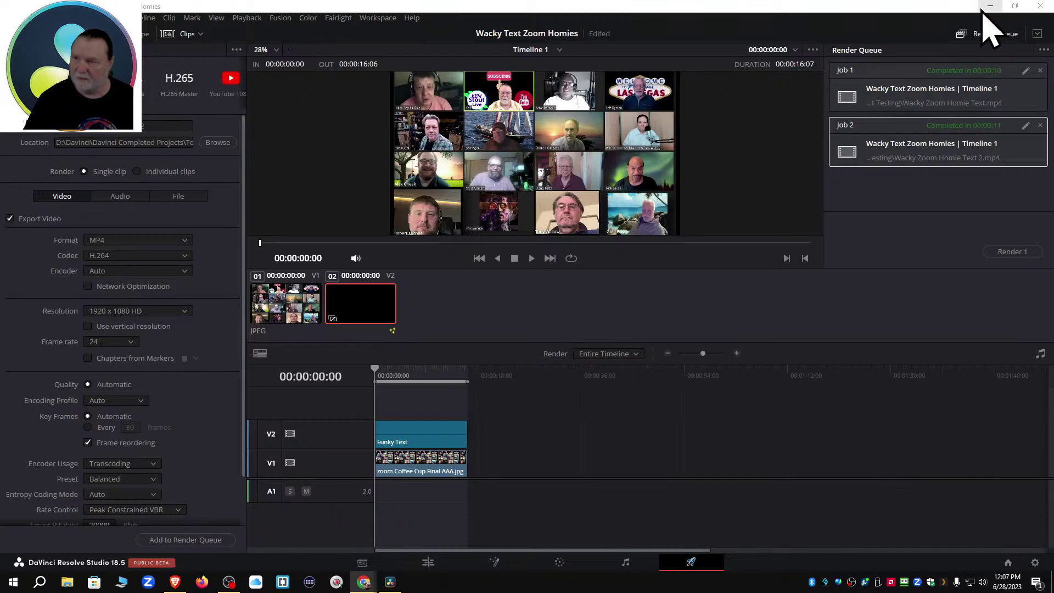
Return to the Edit page and open Data Drive (D:) > Davinci > Davinci Completed Projects > Text Testing in File Explorer.
{"action": "left_click", "coordinate": [429, 562]}
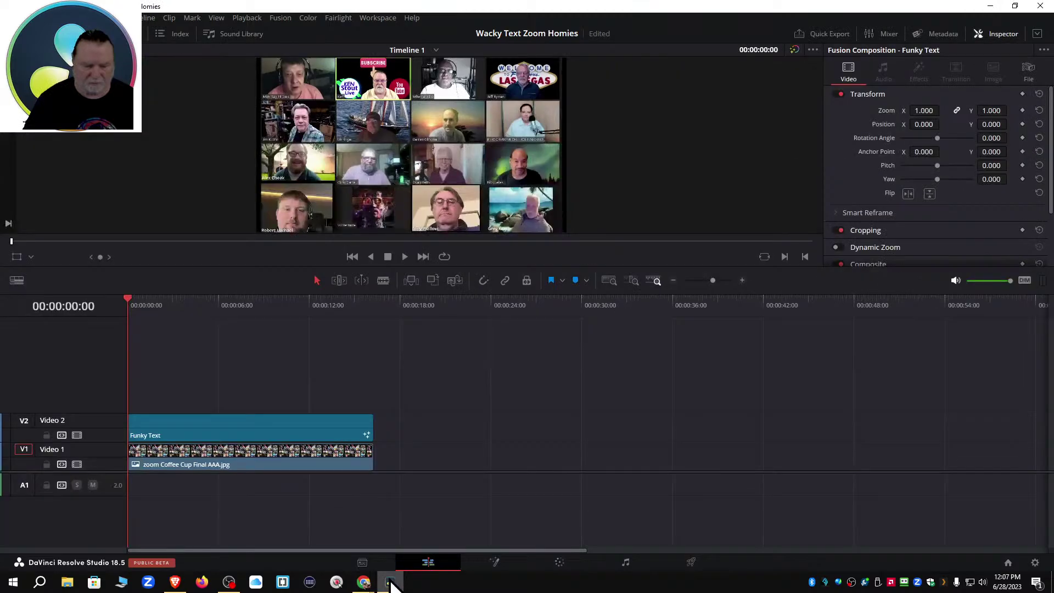
{"action": "left_click", "coordinate": [68, 584]}
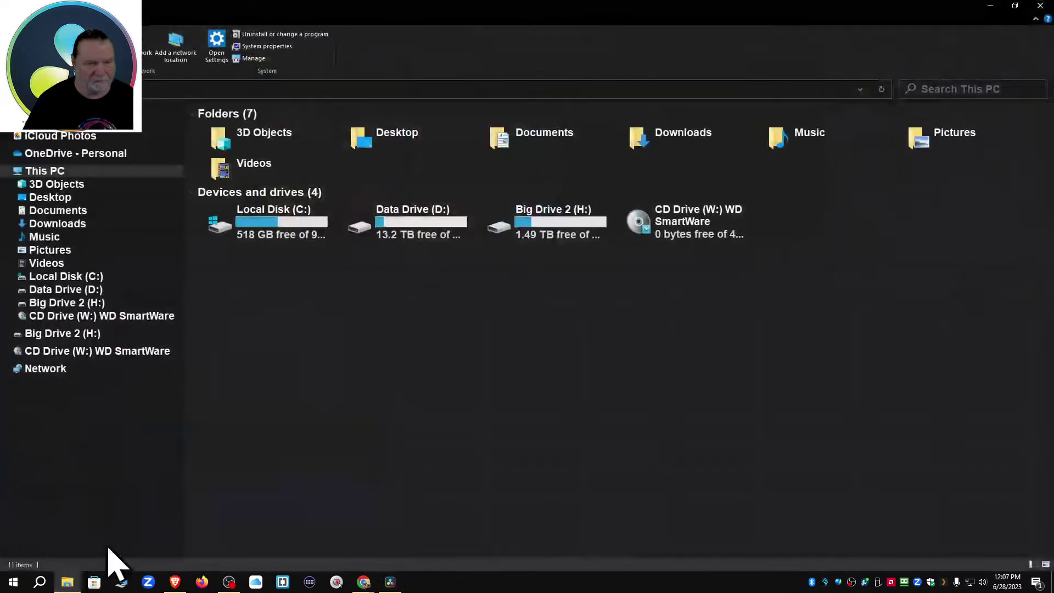
{"action": "double_click", "coordinate": [395, 242]}
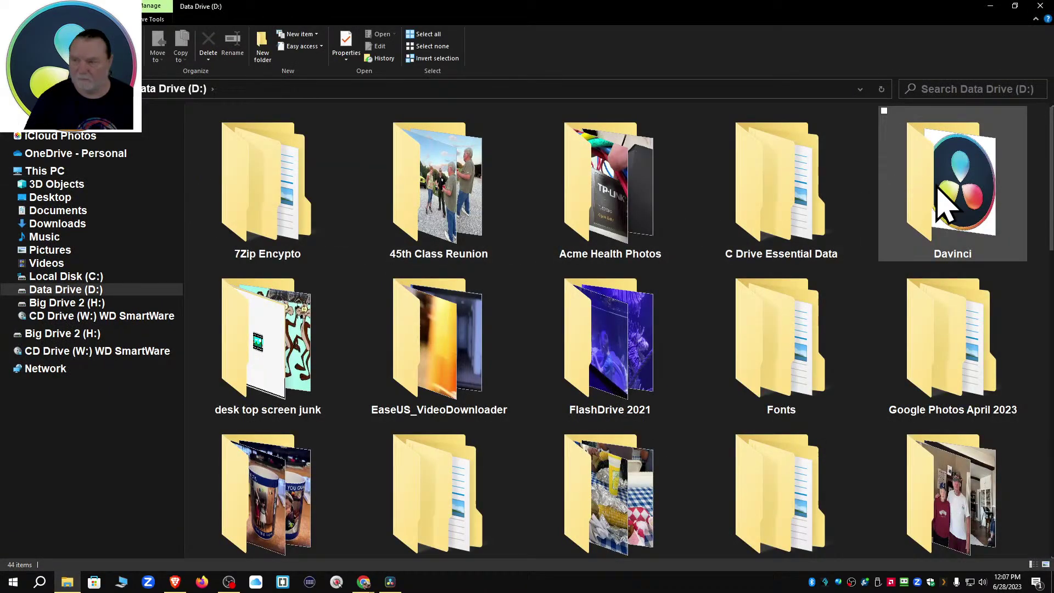
{"action": "double_click", "coordinate": [941, 209]}
{"action": "double_click", "coordinate": [927, 223]}
{"action": "scroll", "coordinate": [607, 426], "scroll_direction": "down", "scroll_amount": 15}
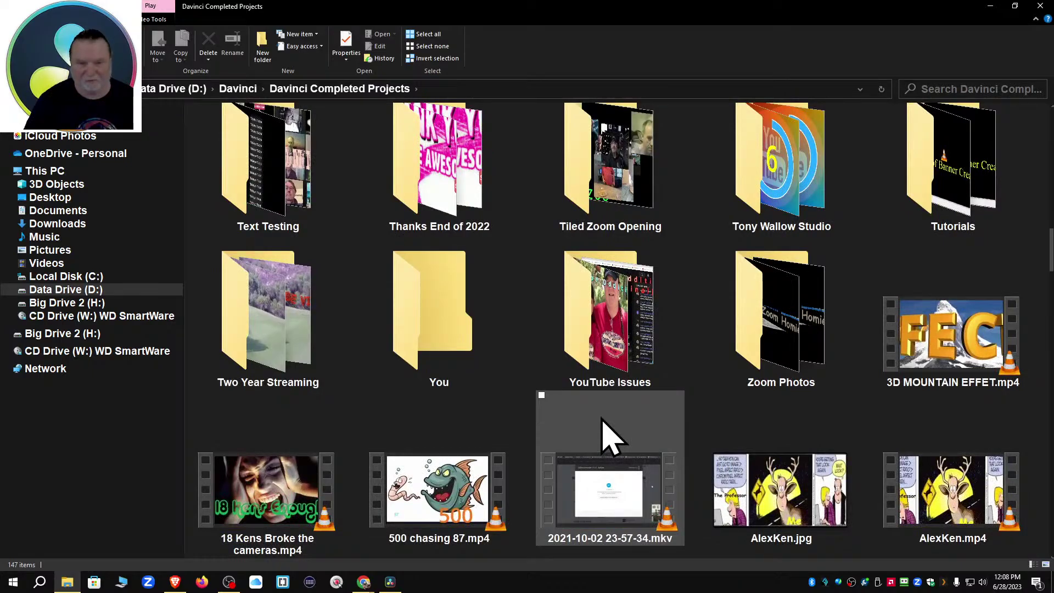
{"action": "double_click", "coordinate": [273, 213]}
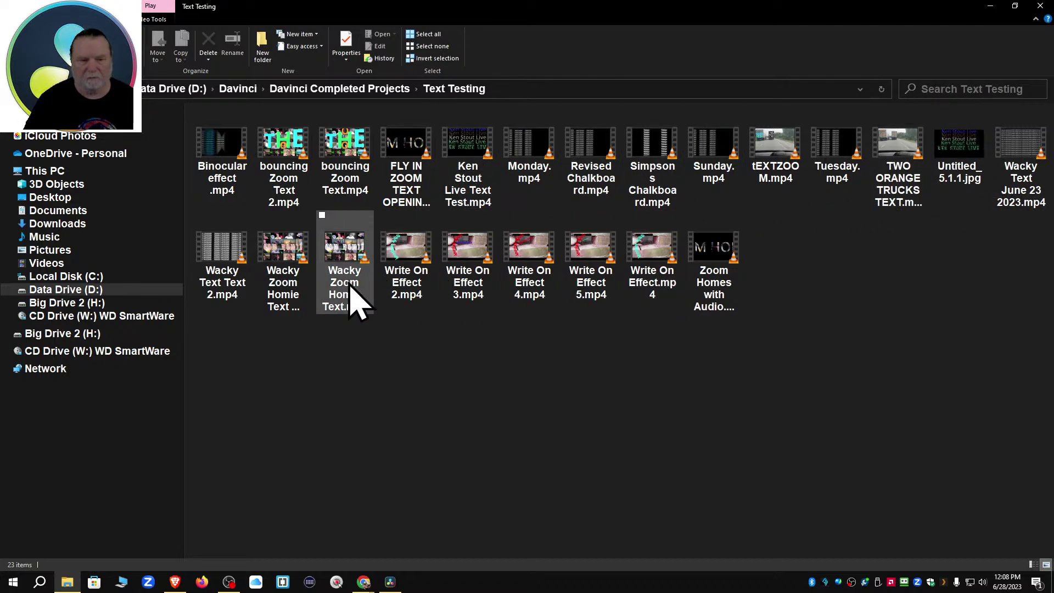
Play the rendered video Wacky Zoom Homie Text 2, then close the video player and the folder window.
{"action": "double_click", "coordinate": [291, 258]}
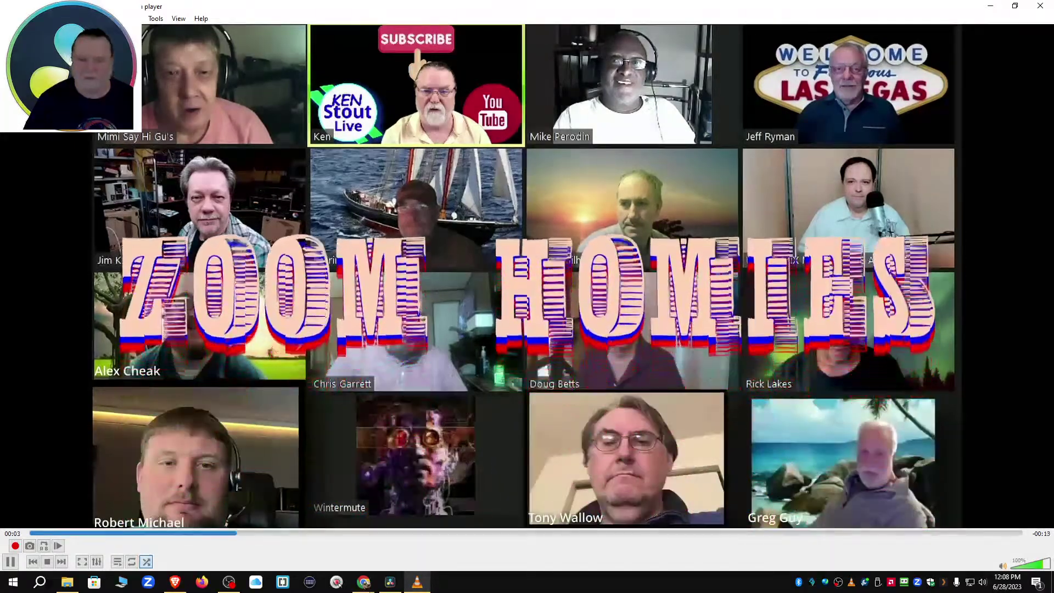
{"action": "left_click", "coordinate": [1040, 6]}
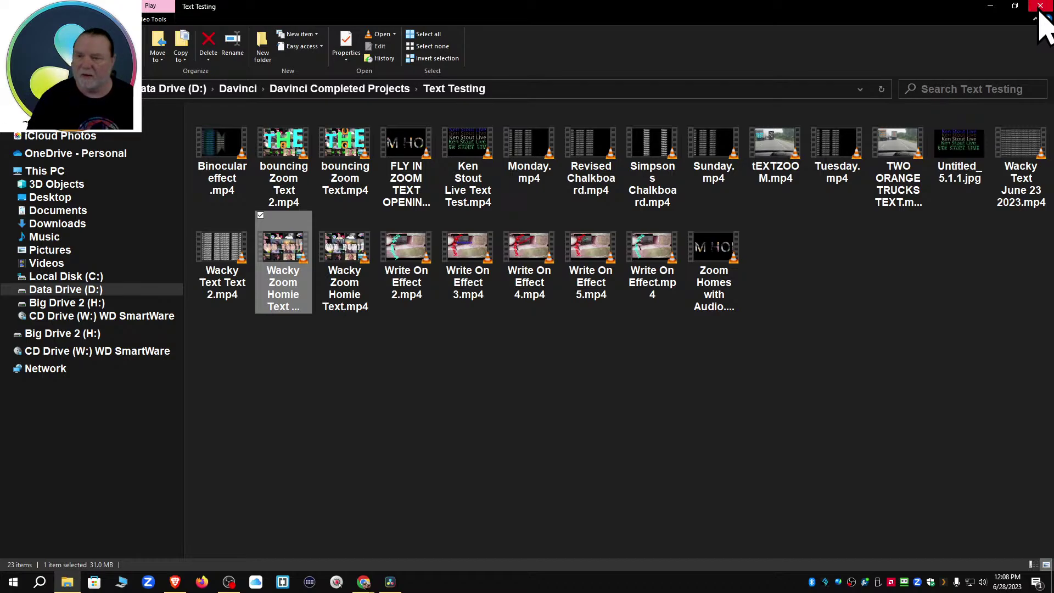
{"action": "left_click", "coordinate": [1042, 8]}
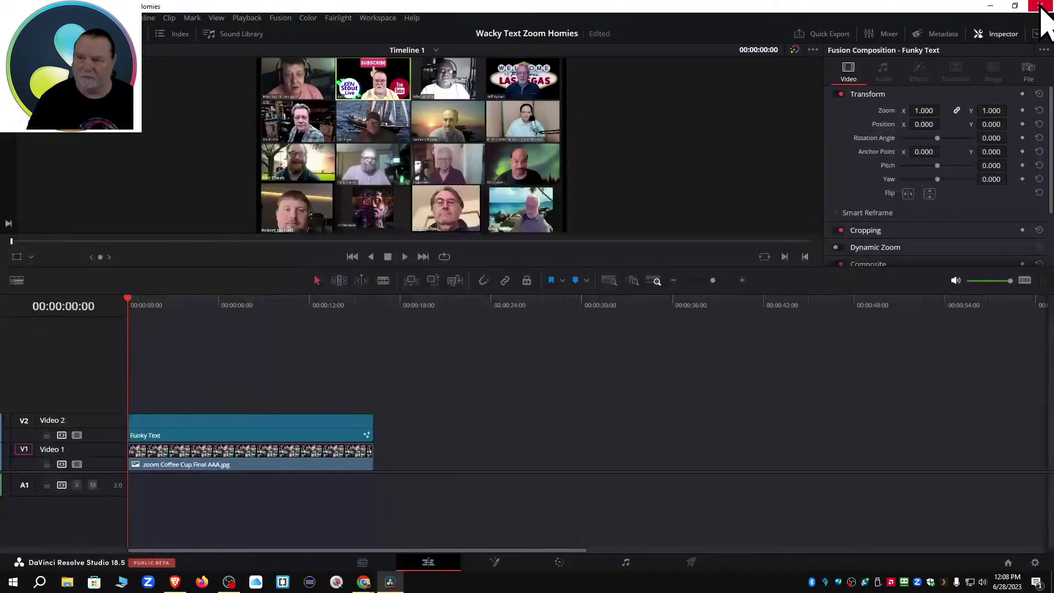
Open the chalkboard copy project from the project library and place the playhead near the timeline start, at 00:00:00:07.
{"action": "left_click", "coordinate": [1008, 563]}
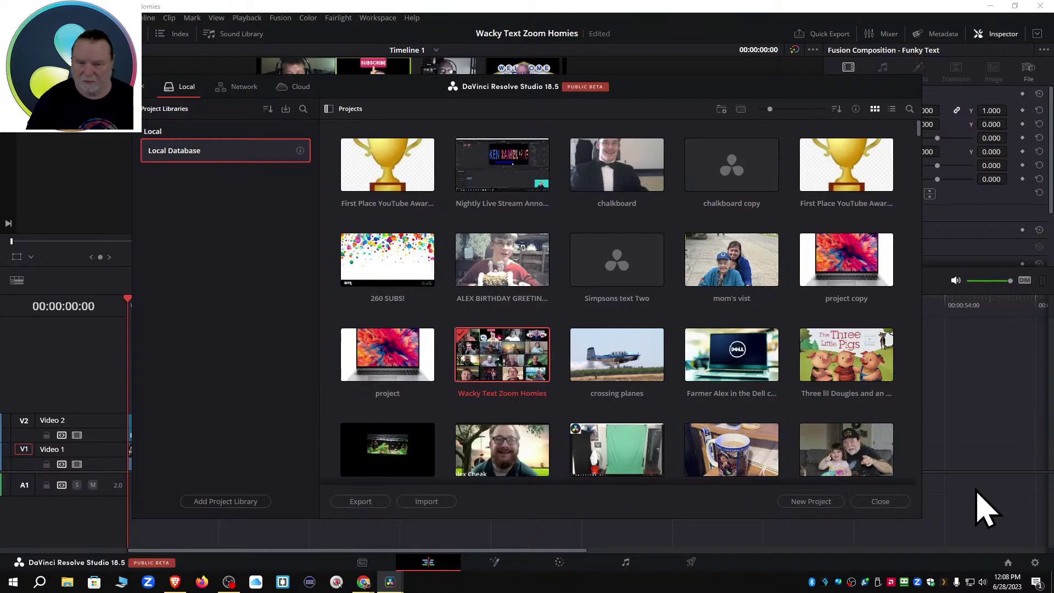
{"action": "double_click", "coordinate": [733, 176]}
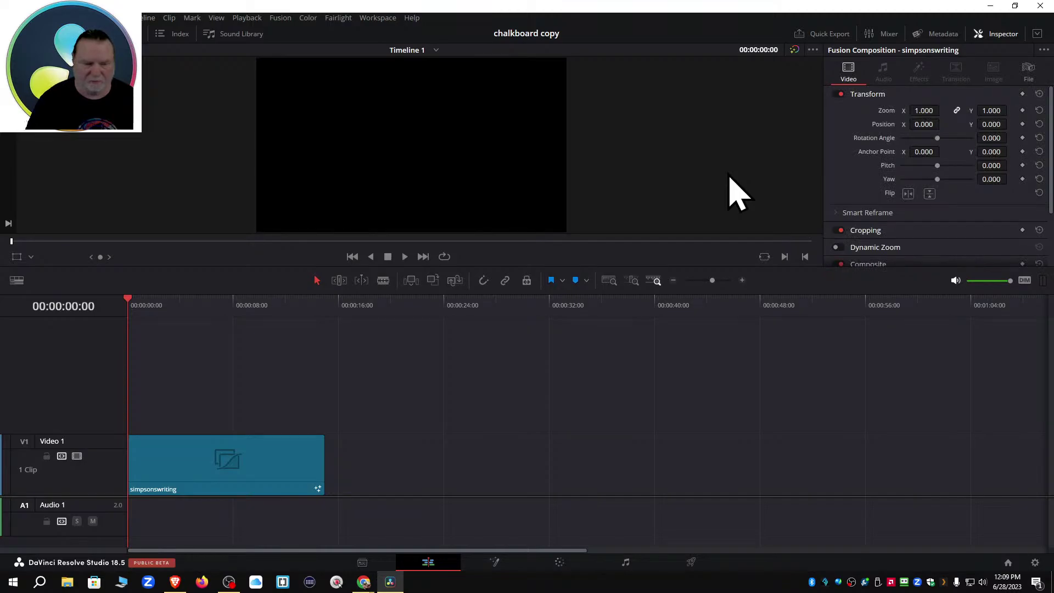
{"action": "left_click", "coordinate": [142, 310]}
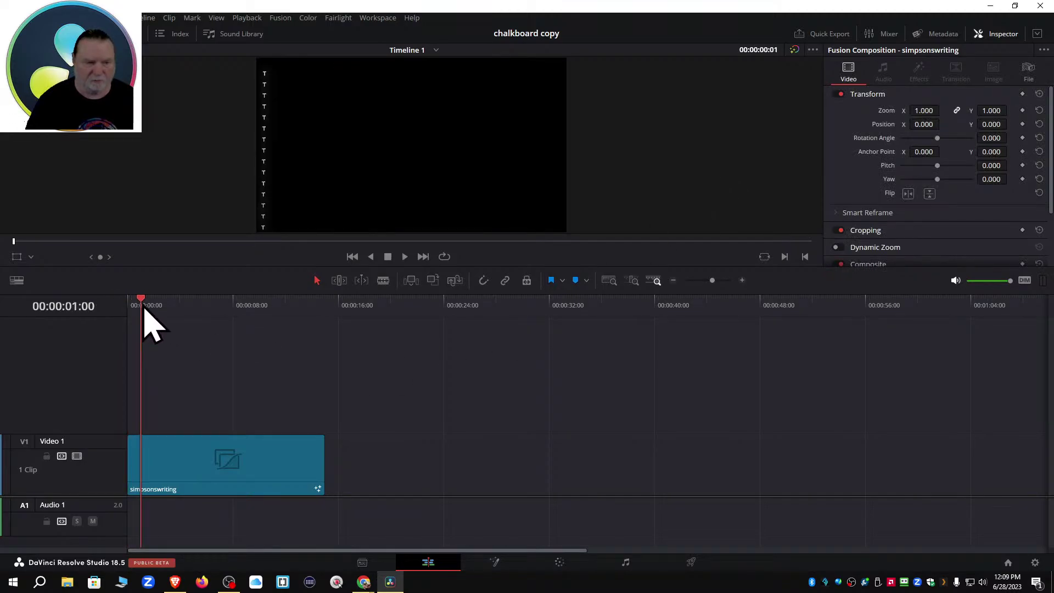
{"action": "left_click_drag", "start_coordinate": [144, 312], "coordinate": [132, 330]}
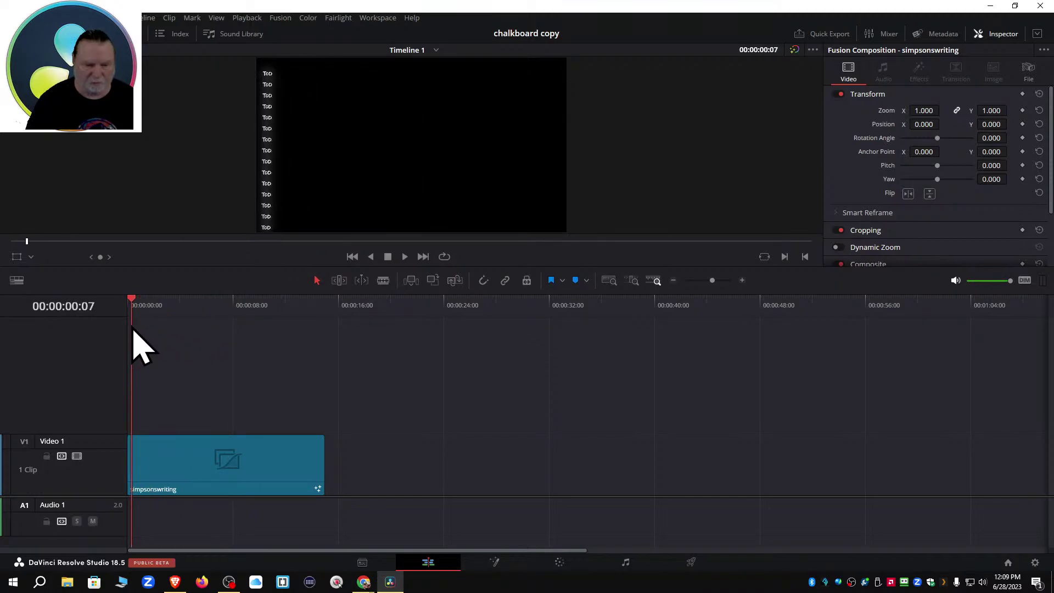
Open the simpsonswriting composition in Fusion, enlarge the node area, and briefly select the whole node tree.
{"action": "left_click", "coordinate": [496, 563]}
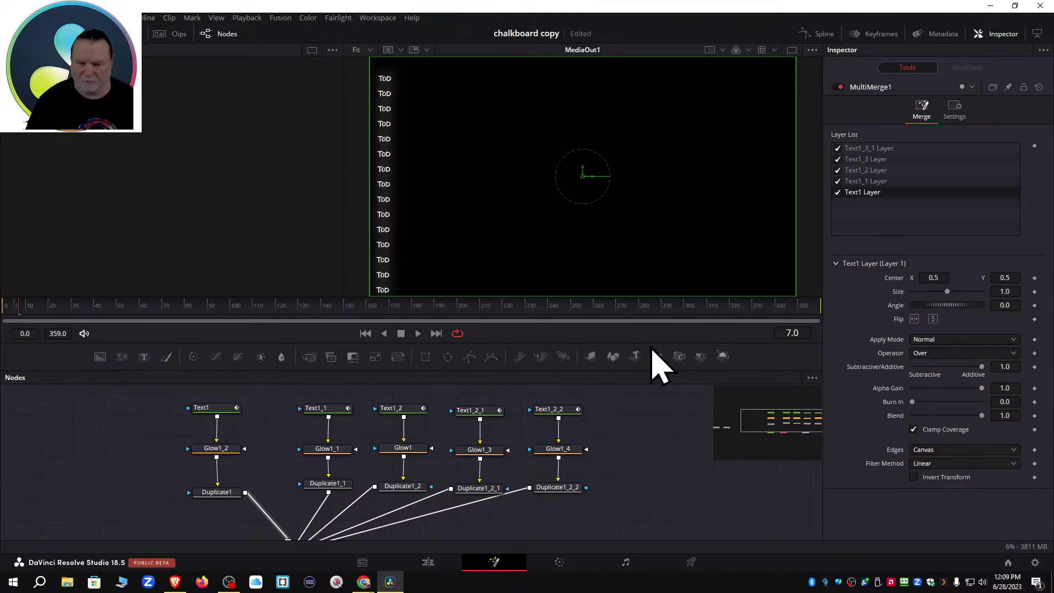
{"action": "left_click_drag", "start_coordinate": [652, 341], "coordinate": [651, 275]}
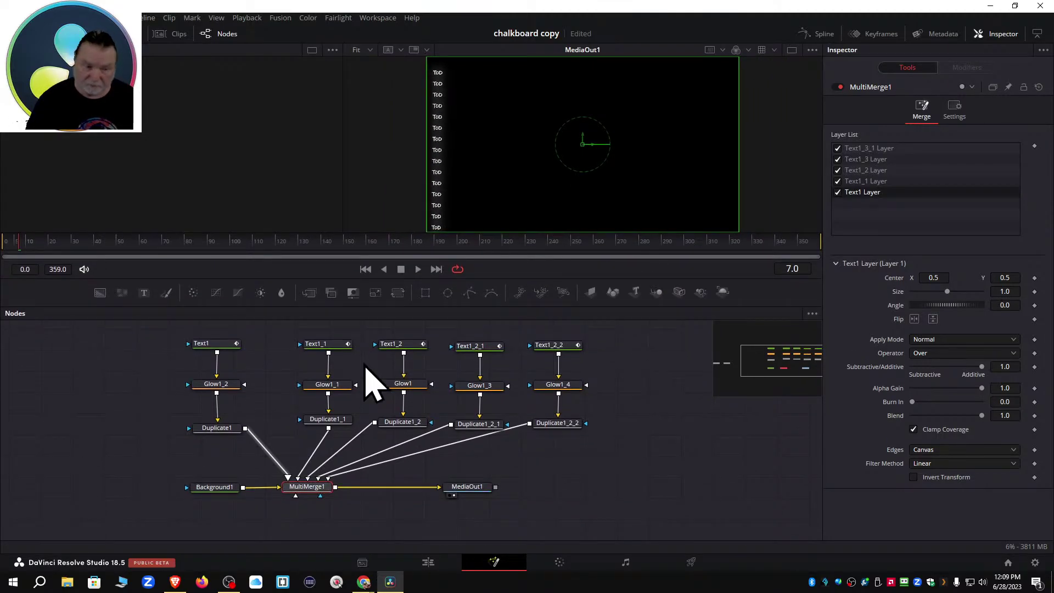
{"action": "left_click_drag", "start_coordinate": [144, 337], "coordinate": [618, 516]}
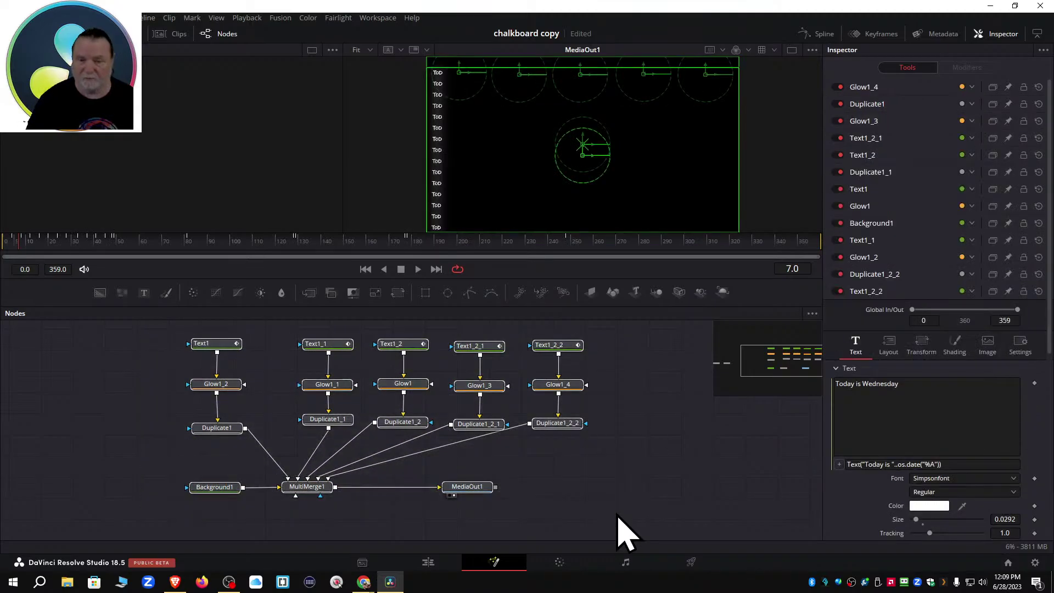
{"action": "left_click", "coordinate": [91, 417]}
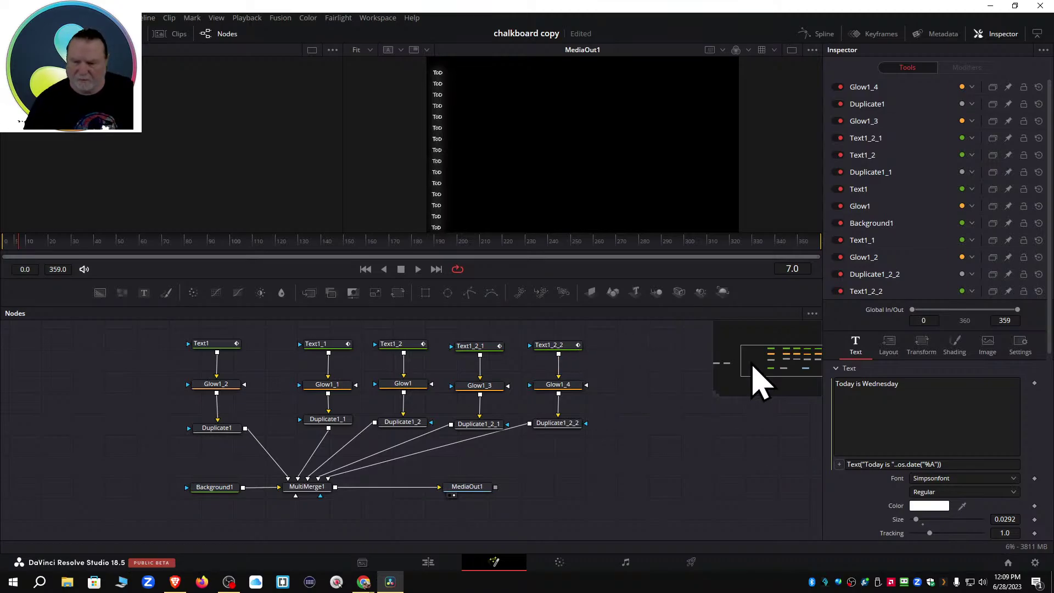
Delete the unconnected Duplicate2 and Duplicate3 nodes from the simpsonswriting composition.
{"action": "mouse_move", "coordinate": [758, 379]}
{"action": "left_mouse_down"}
{"action": "mouse_move", "coordinate": [775, 376]}
{"action": "mouse_move", "coordinate": [757, 371]}
{"action": "left_mouse_up"}
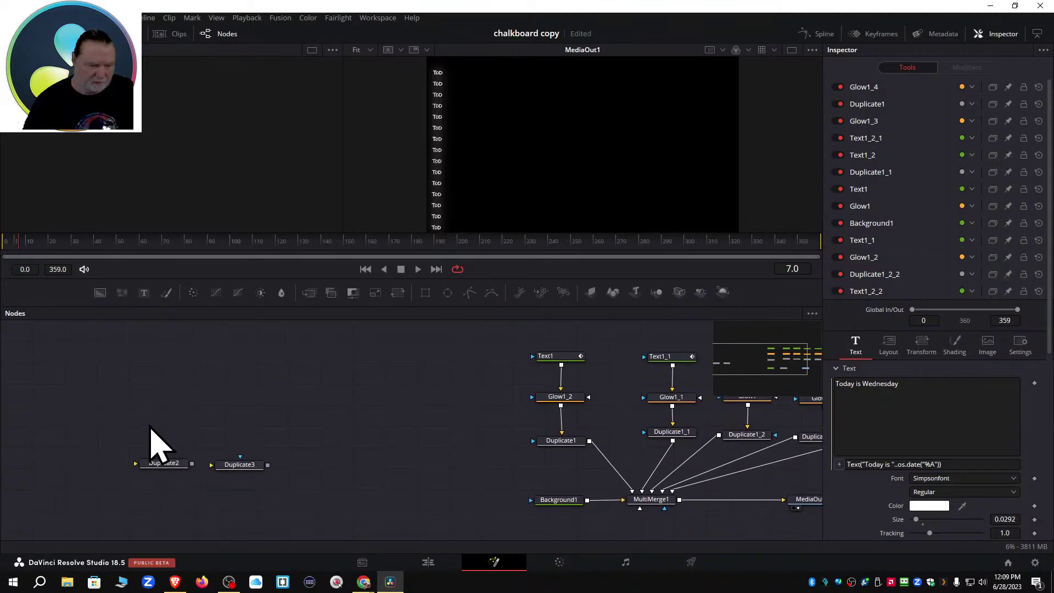
{"action": "left_click_drag", "start_coordinate": [146, 425], "coordinate": [273, 488]}
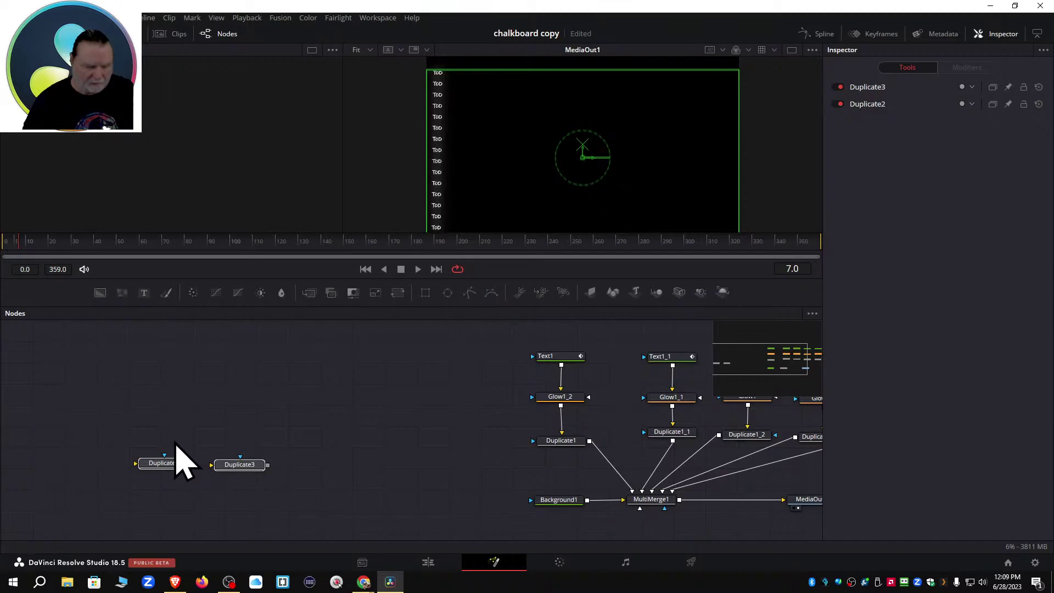
{"action": "left_click", "coordinate": [164, 466]}
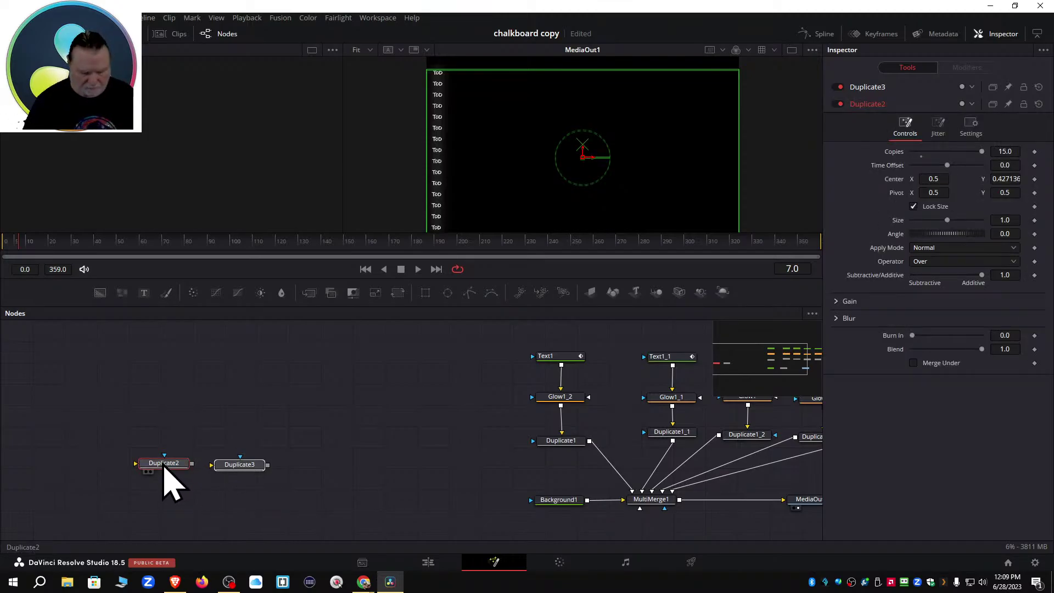
{"action": "key", "text": "Delete"}
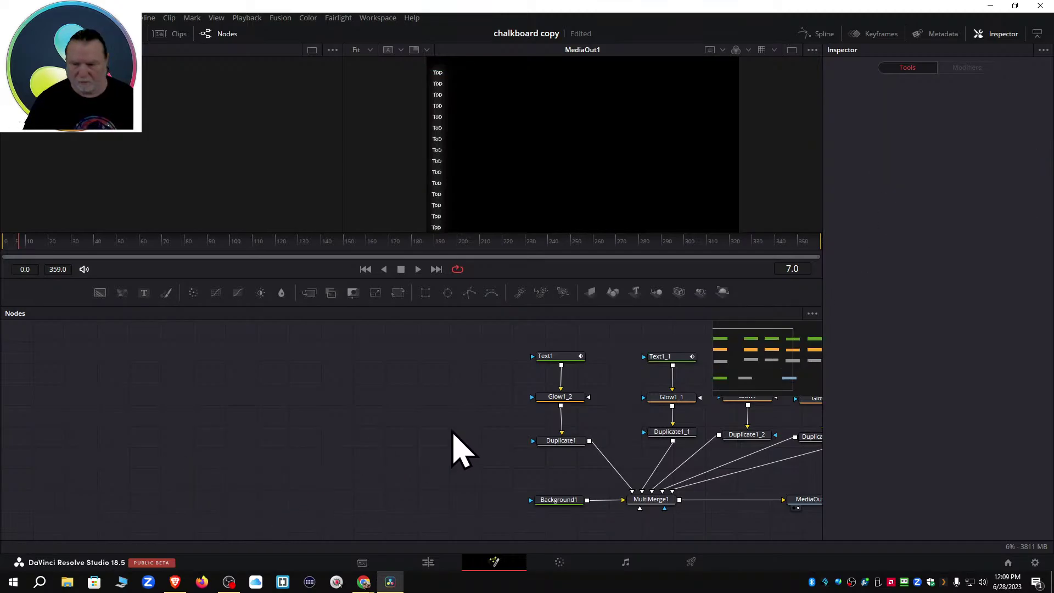
{"action": "left_click_drag", "start_coordinate": [751, 358], "coordinate": [779, 367]}
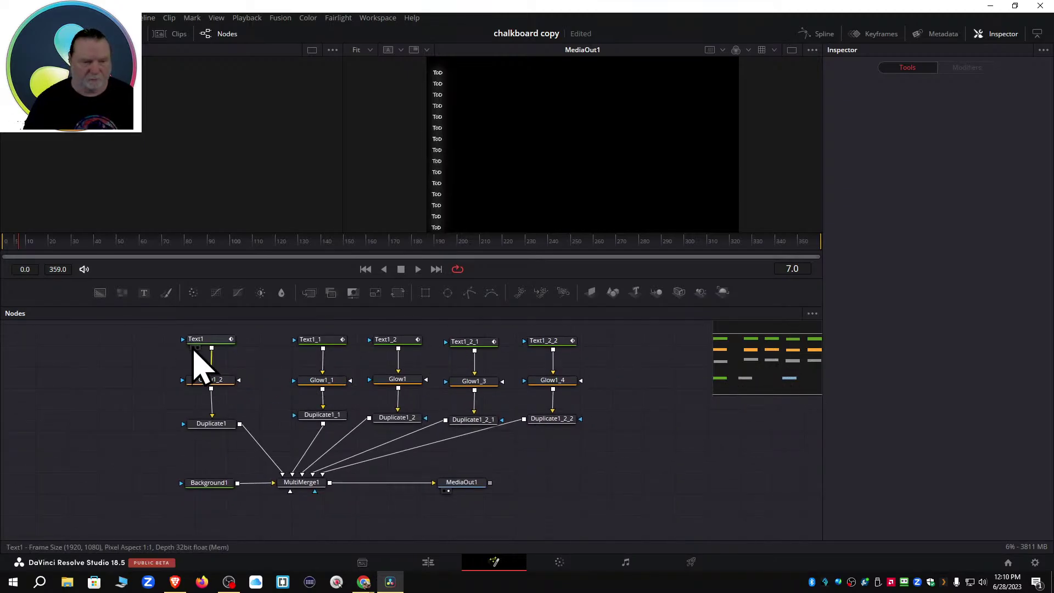
Check the Text1 node in the first viewer, then scrub the composition through frame 46 to frame 356.
{"action": "key", "text": "1"}
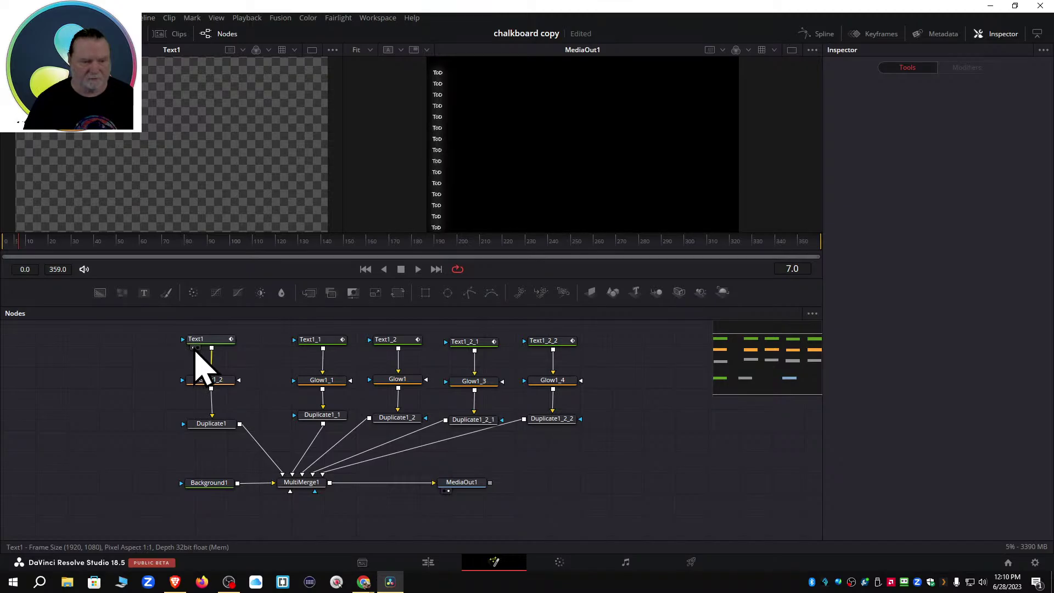
{"action": "key", "text": "1"}
{"action": "mouse_move", "coordinate": [125, 249]}
{"action": "left_mouse_down"}
{"action": "mouse_move", "coordinate": [148, 251]}
{"action": "mouse_move", "coordinate": [108, 251]}
{"action": "left_mouse_up"}
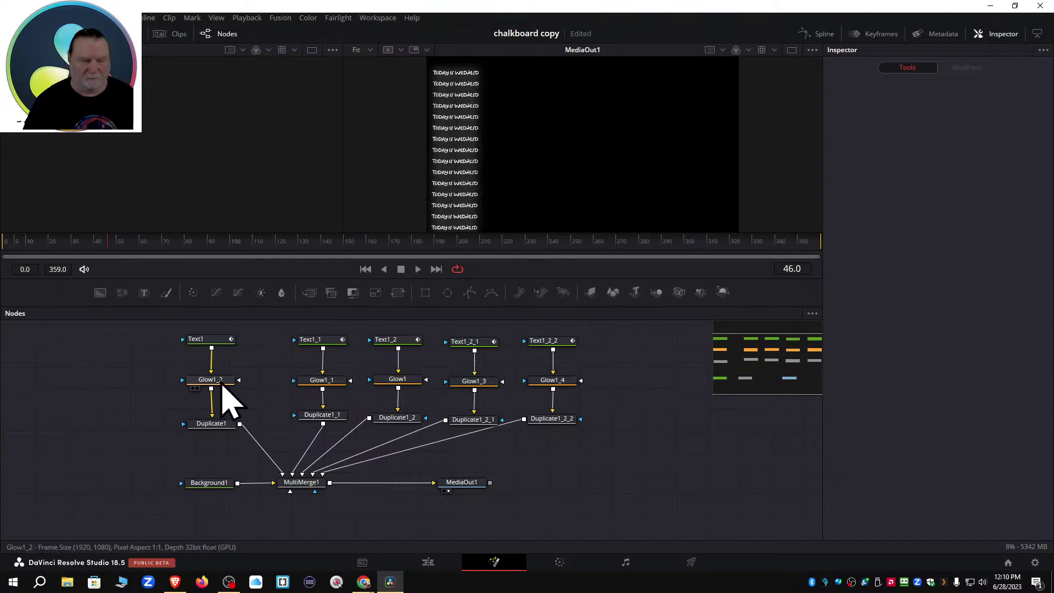
{"action": "mouse_move", "coordinate": [224, 388]}
{"action": "mouse_move", "coordinate": [213, 428]}
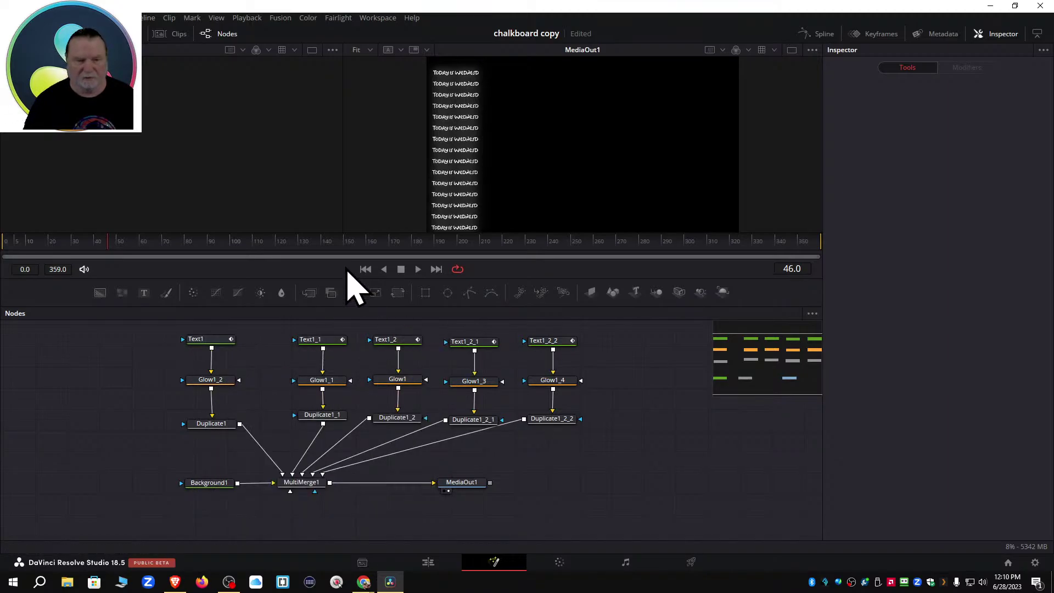
{"action": "left_click_drag", "start_coordinate": [285, 245], "coordinate": [817, 256]}
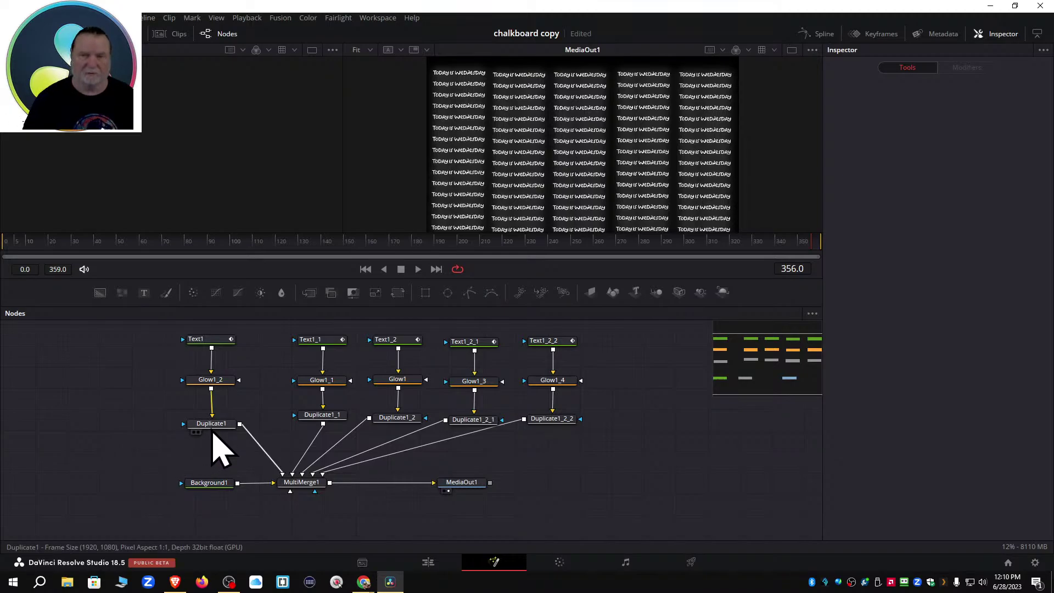
Select the Text1 node and copy its text expression, Text("Today is "..os.date("%A")).
{"action": "left_click", "coordinate": [207, 341]}
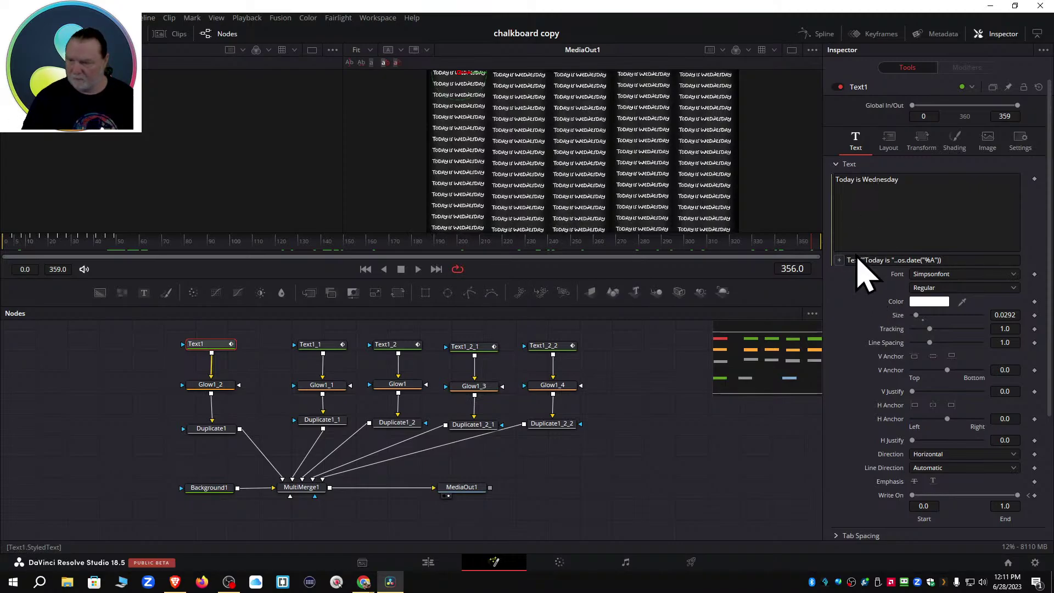
{"action": "right_click", "coordinate": [874, 227]}
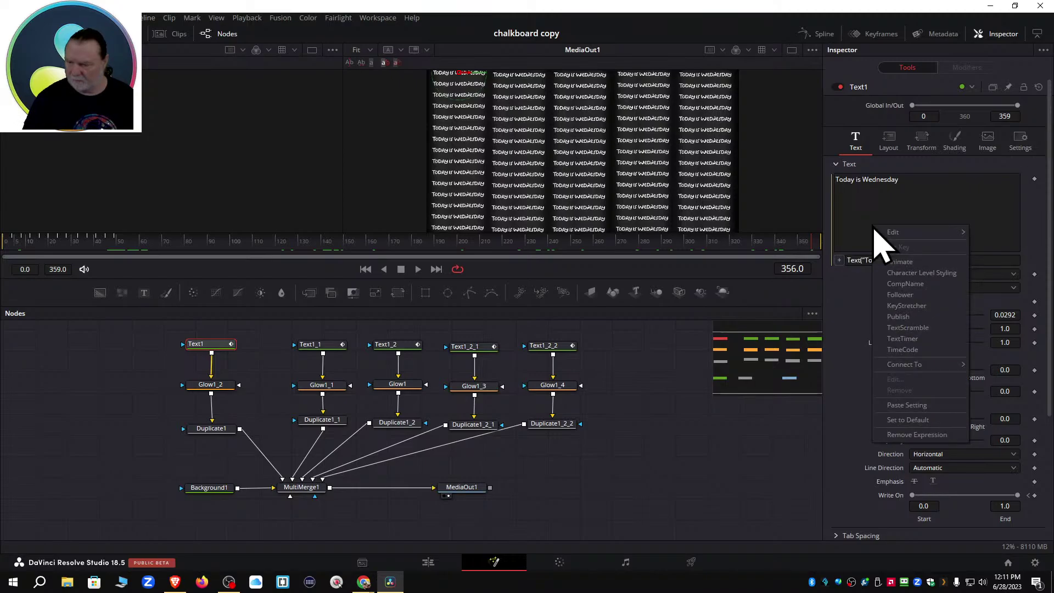
{"action": "left_click", "coordinate": [852, 348]}
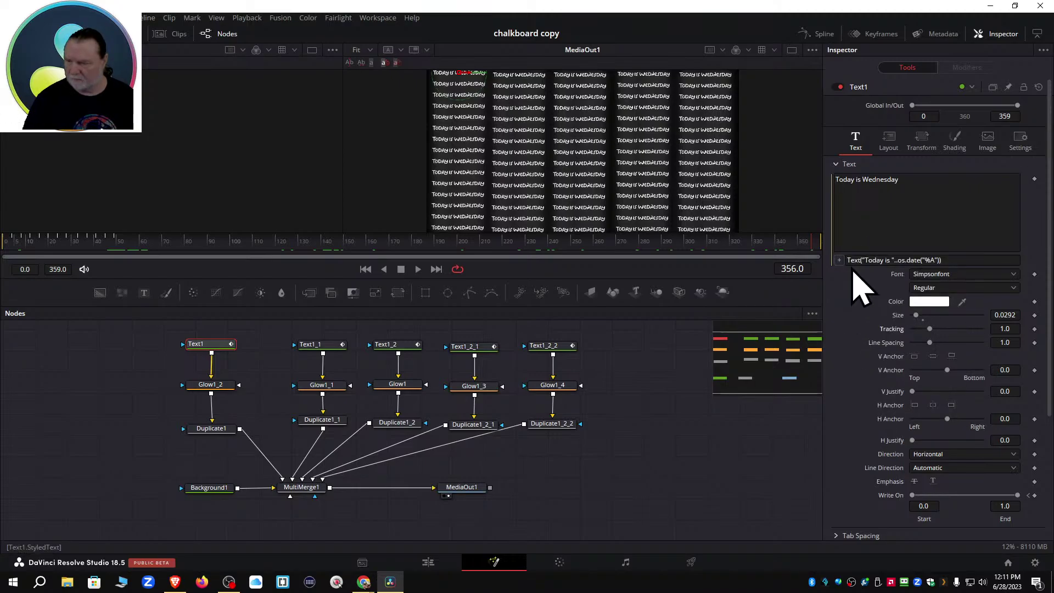
{"action": "right_click", "coordinate": [948, 260]}
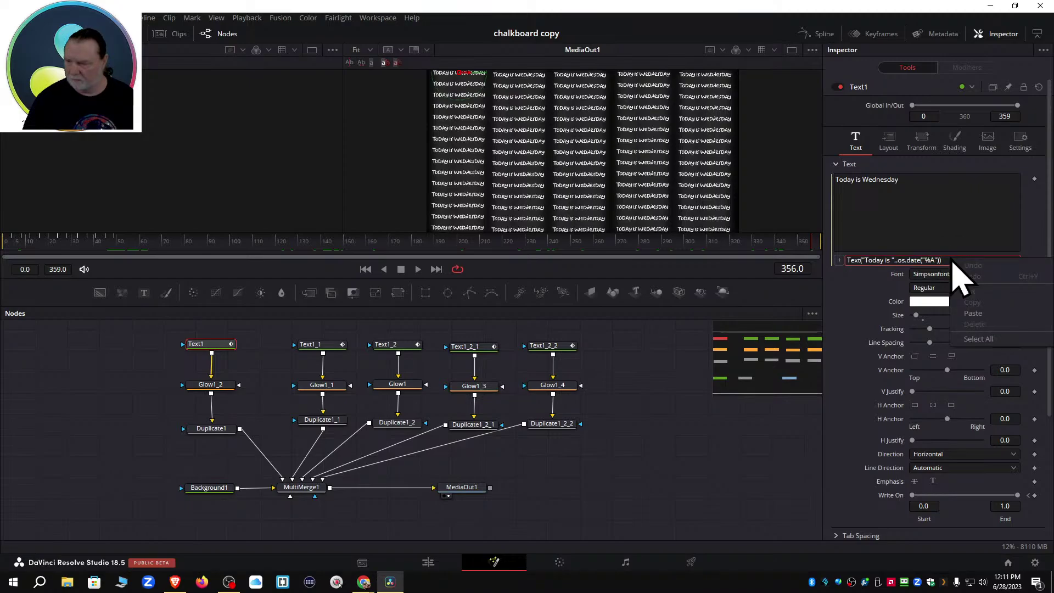
{"action": "left_click", "coordinate": [868, 314]}
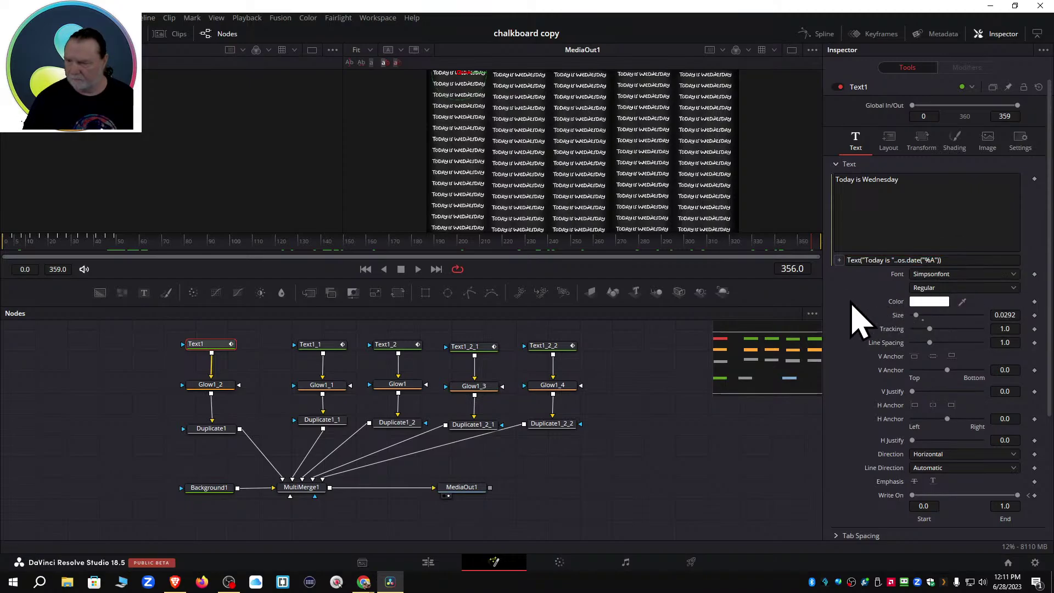
{"action": "right_click", "coordinate": [843, 269]}
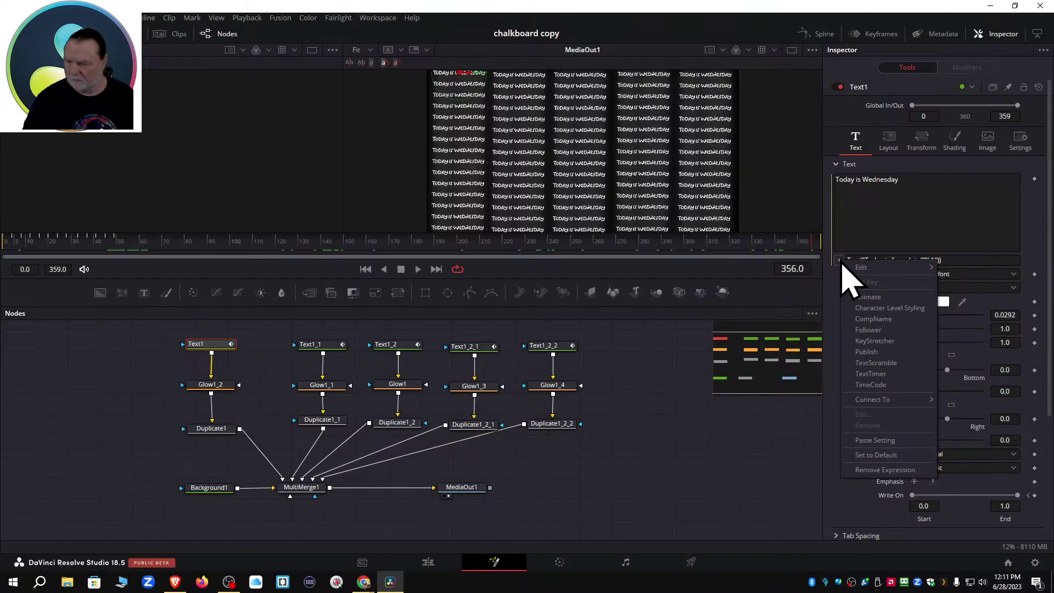
{"action": "left_click", "coordinate": [835, 305]}
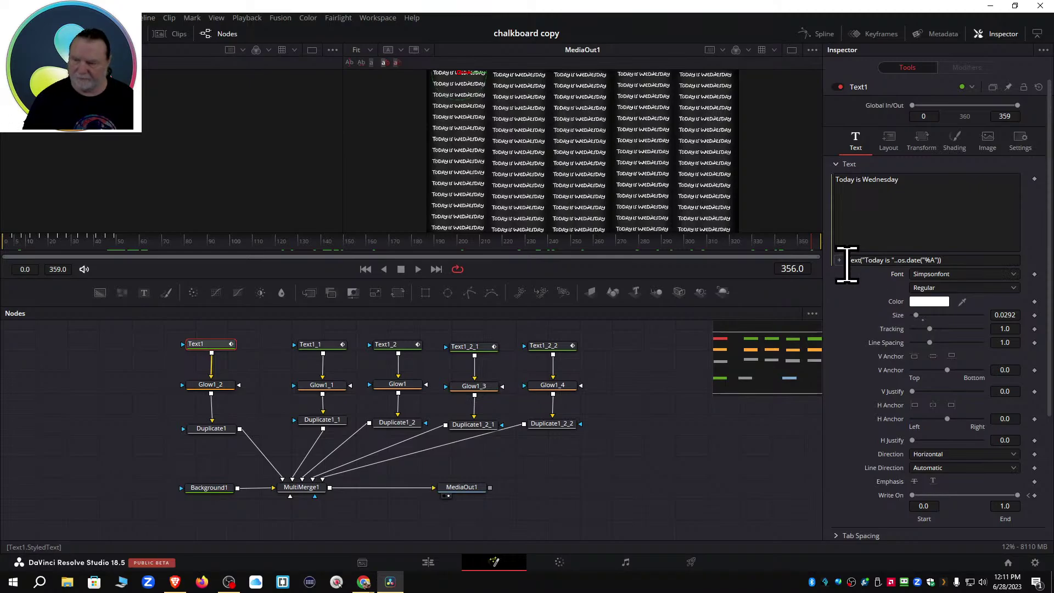
{"action": "left_click_drag", "start_coordinate": [843, 261], "coordinate": [950, 261]}
{"action": "key", "text": "ctrl+c"}
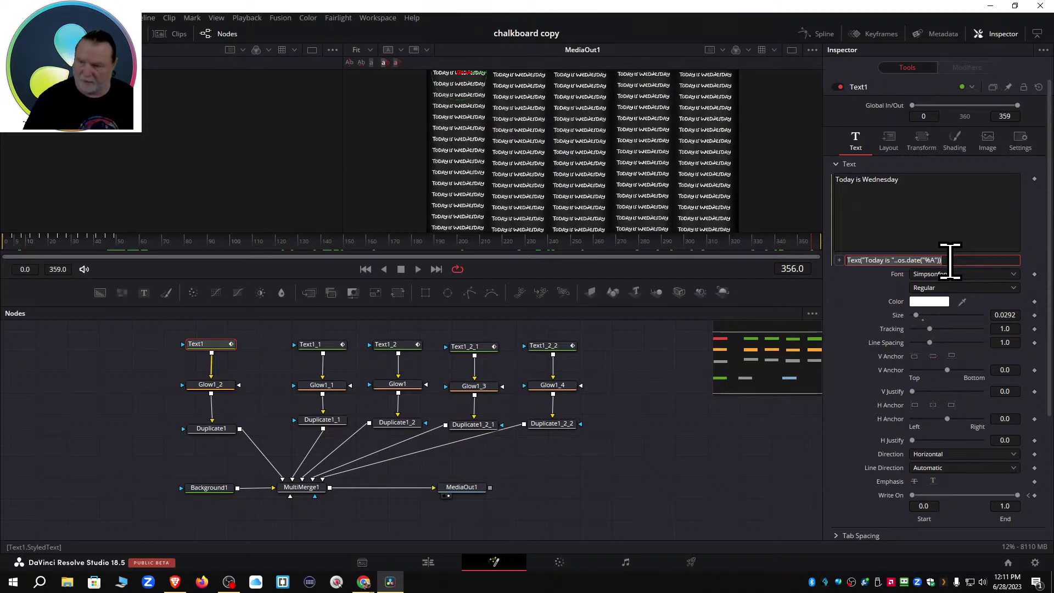
Remove the expression from Text1, set its text to "Today is Thursday" and scrub to frame 49.
{"action": "left_click", "coordinate": [839, 261]}
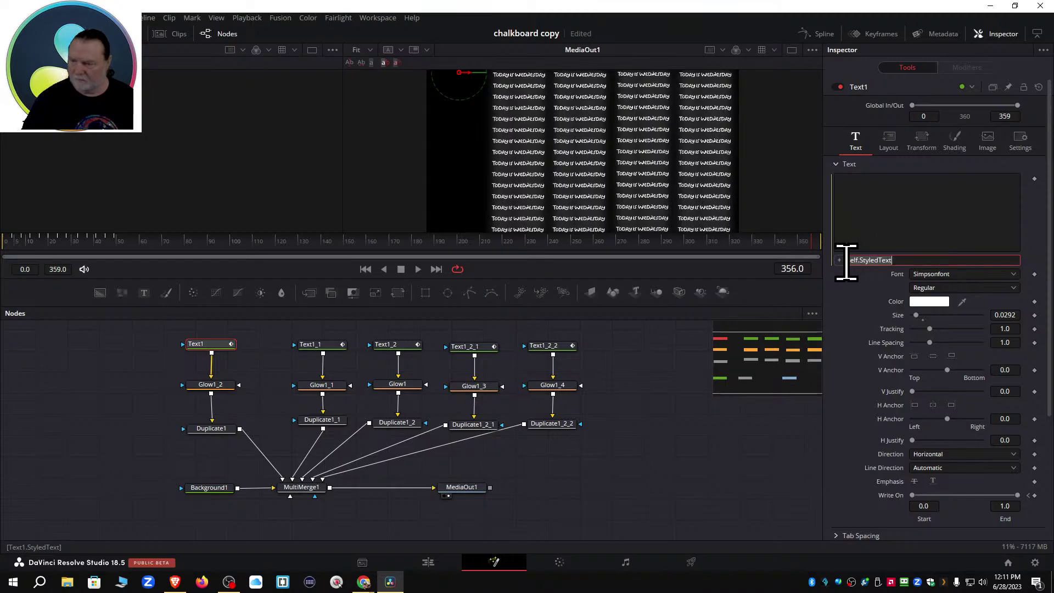
{"action": "right_click", "coordinate": [843, 267]}
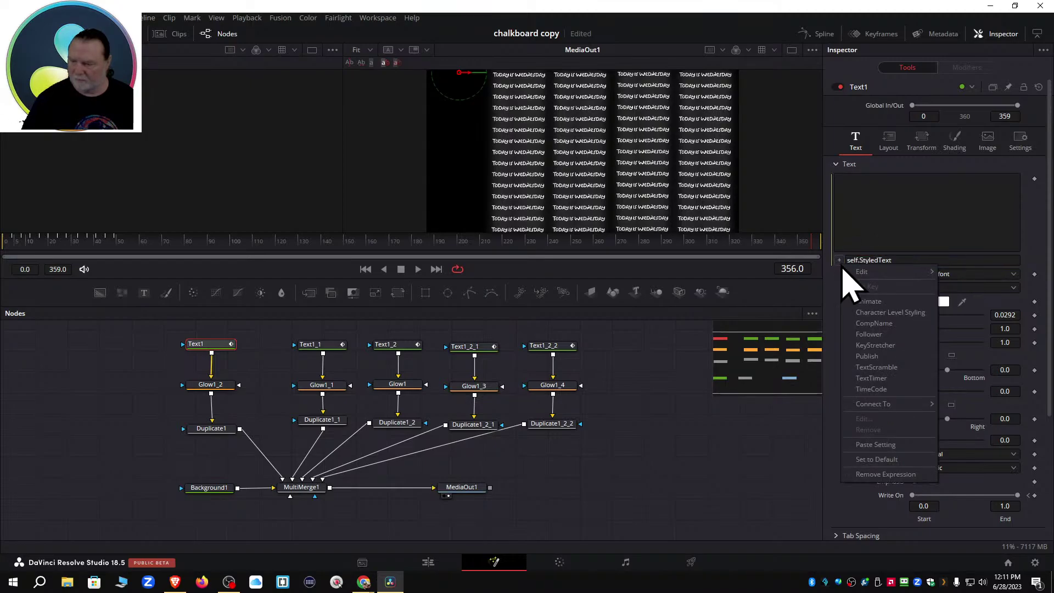
{"action": "left_click", "coordinate": [877, 476]}
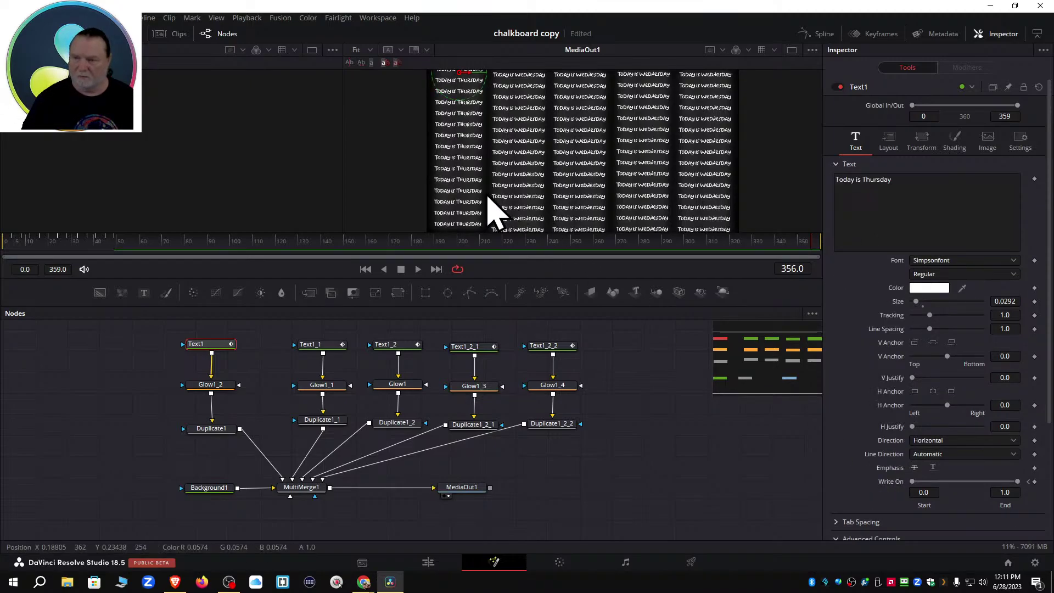
{"action": "left_click", "coordinate": [35, 243]}
{"action": "mouse_move", "coordinate": [38, 245]}
{"action": "left_mouse_down"}
{"action": "mouse_move", "coordinate": [253, 260]}
{"action": "mouse_move", "coordinate": [24, 255]}
{"action": "mouse_move", "coordinate": [492, 275]}
{"action": "mouse_move", "coordinate": [15, 248]}
{"action": "mouse_move", "coordinate": [522, 276]}
{"action": "mouse_move", "coordinate": [15, 249]}
{"action": "mouse_move", "coordinate": [38, 262]}
{"action": "mouse_move", "coordinate": [116, 254]}
{"action": "left_mouse_up"}
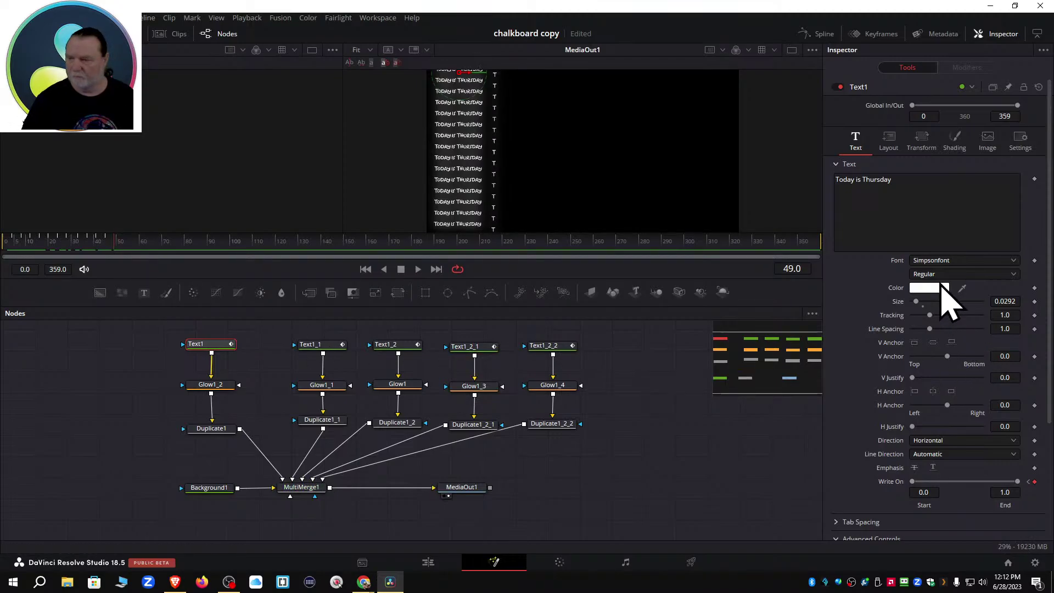
Add an expression to the Text1 text and replace its contents with the copied Text("Today is "..os.date("%A")).
{"action": "right_click", "coordinate": [870, 216]}
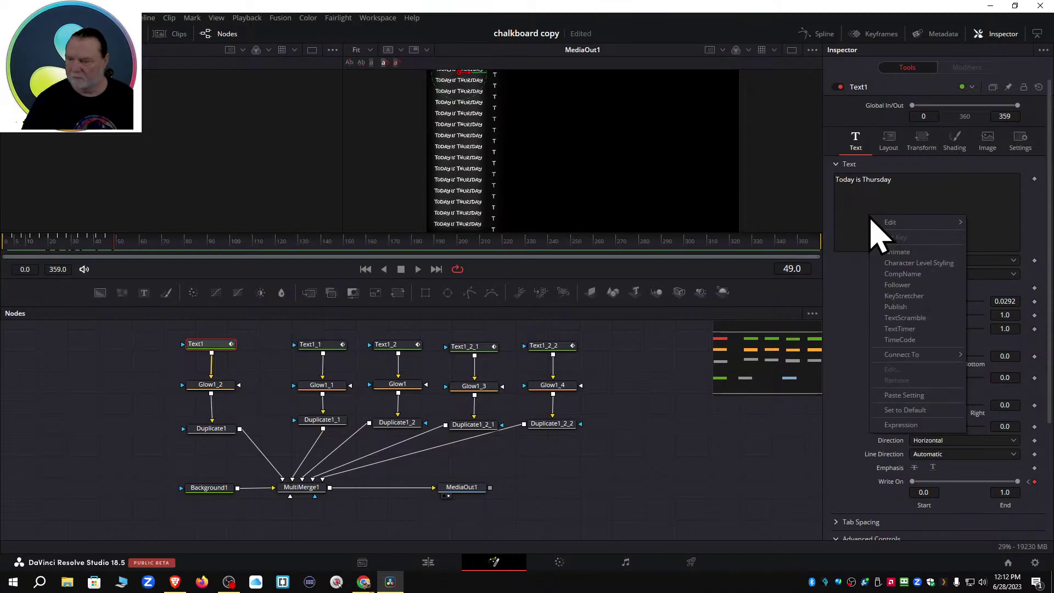
{"action": "left_click", "coordinate": [901, 425]}
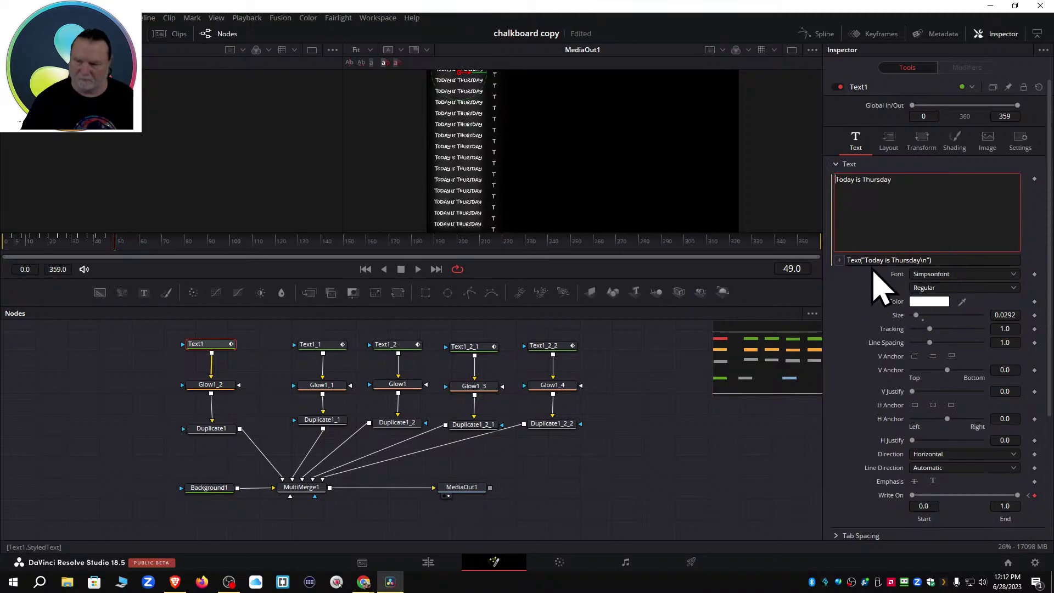
{"action": "left_click_drag", "start_coordinate": [846, 261], "coordinate": [959, 261]}
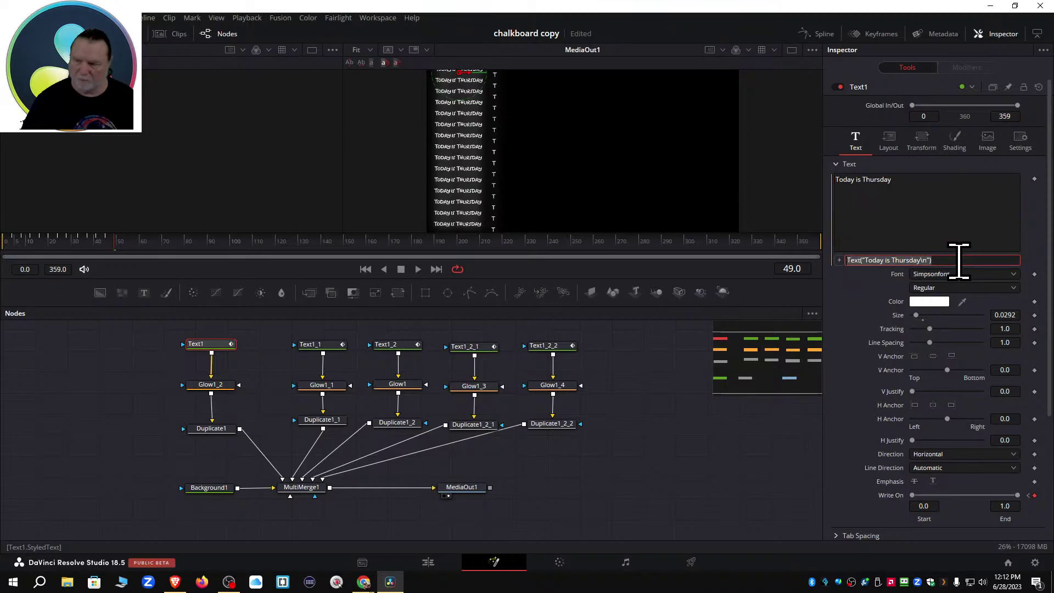
{"action": "key", "text": "BackSpace"}
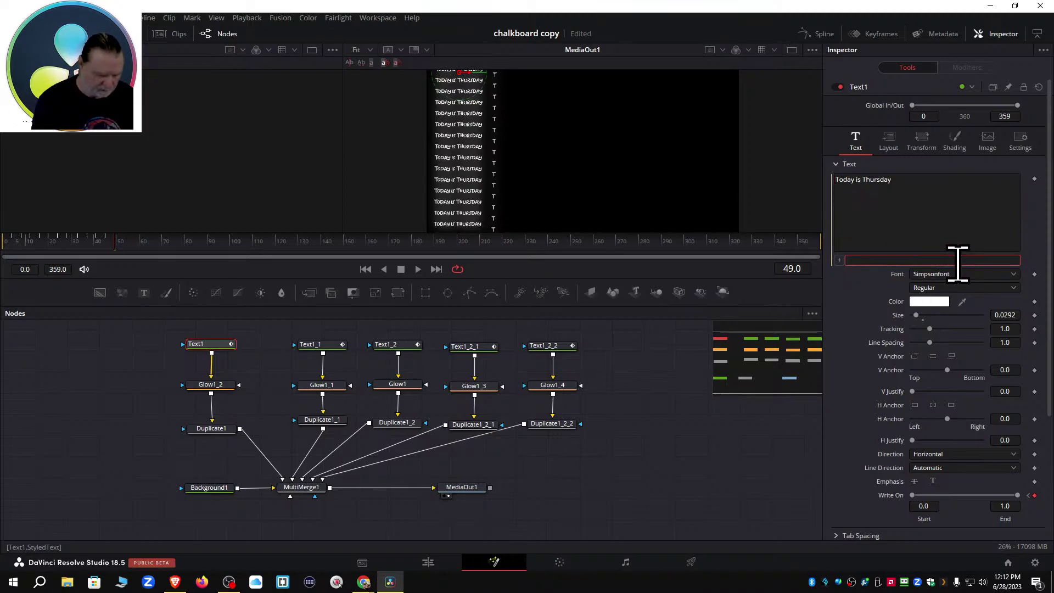
{"action": "key", "text": "ctrl+v"}
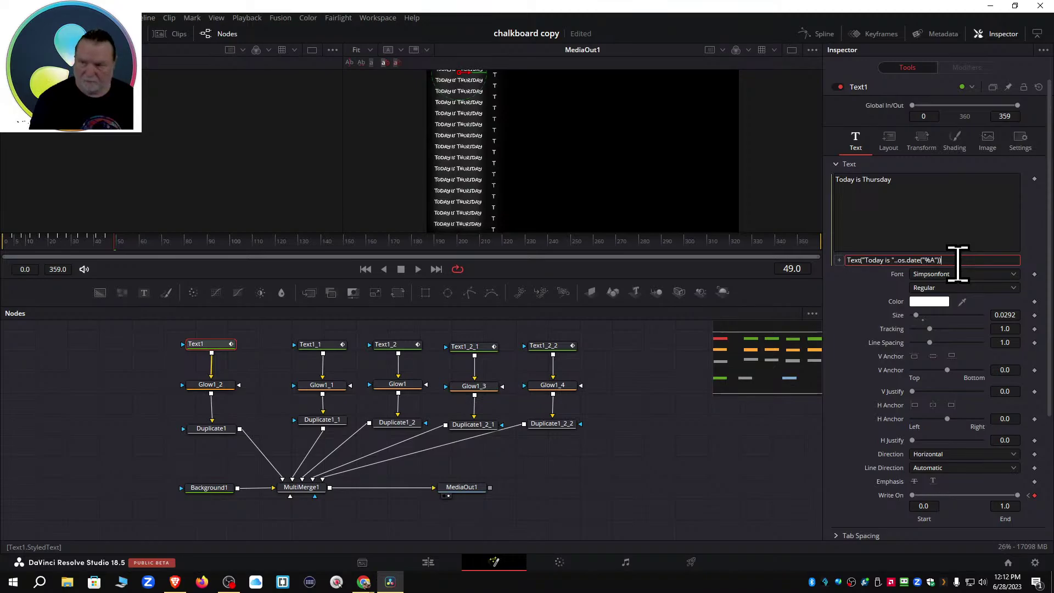
{"action": "key", "text": "Return"}
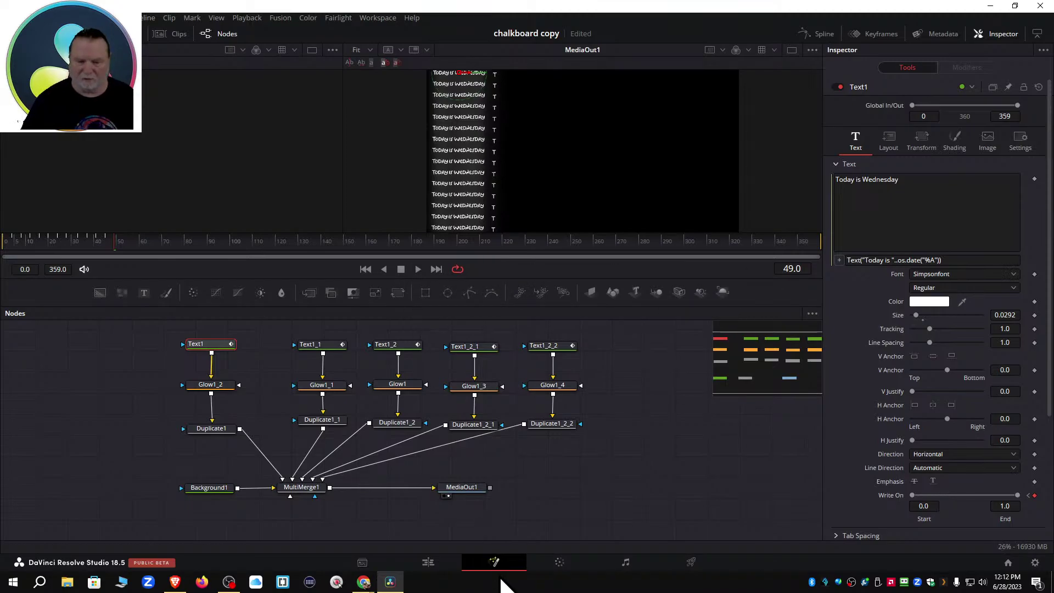
Return to the Edit page and move the playhead to the timeline start at 00:00:00:00.
{"action": "left_click", "coordinate": [433, 571]}
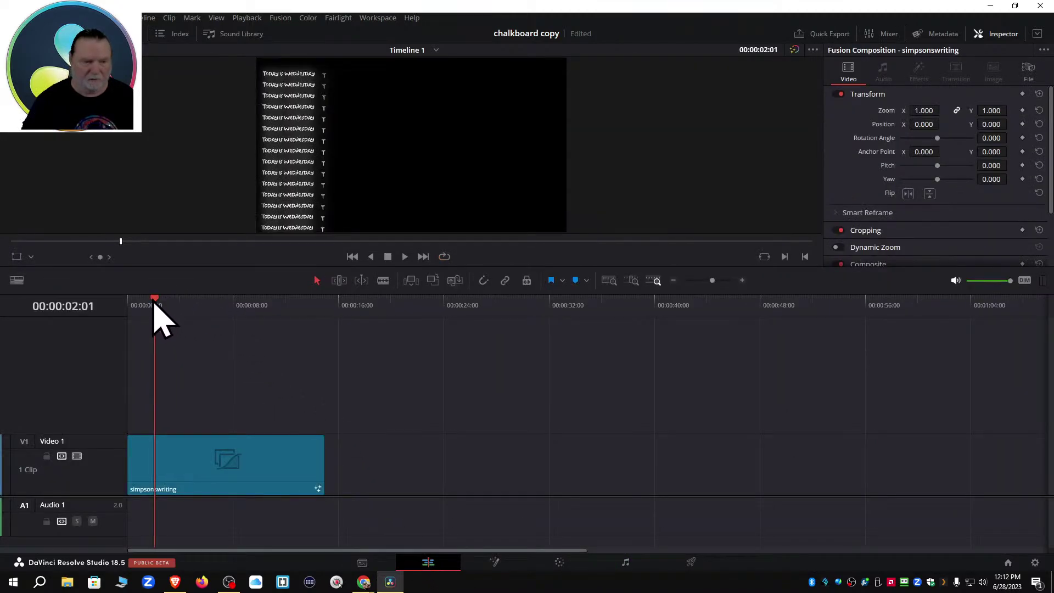
{"action": "left_click_drag", "start_coordinate": [152, 303], "coordinate": [120, 308]}
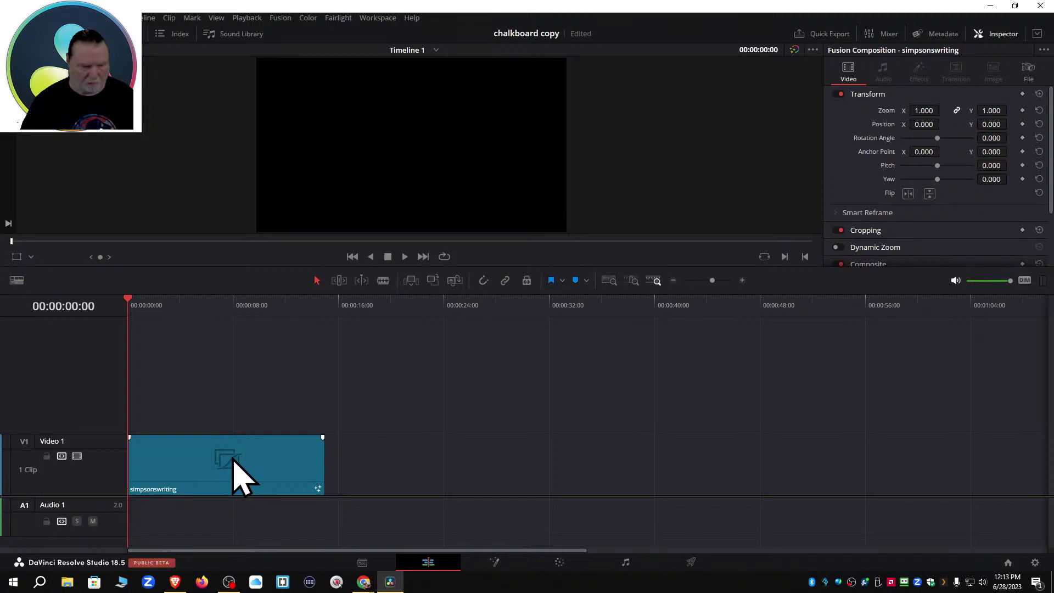
Place a copy of the simpsonswriting clip further along Video 1, then delete that copy.
{"action": "left_click_drag", "start_coordinate": [232, 458], "coordinate": [526, 462]}
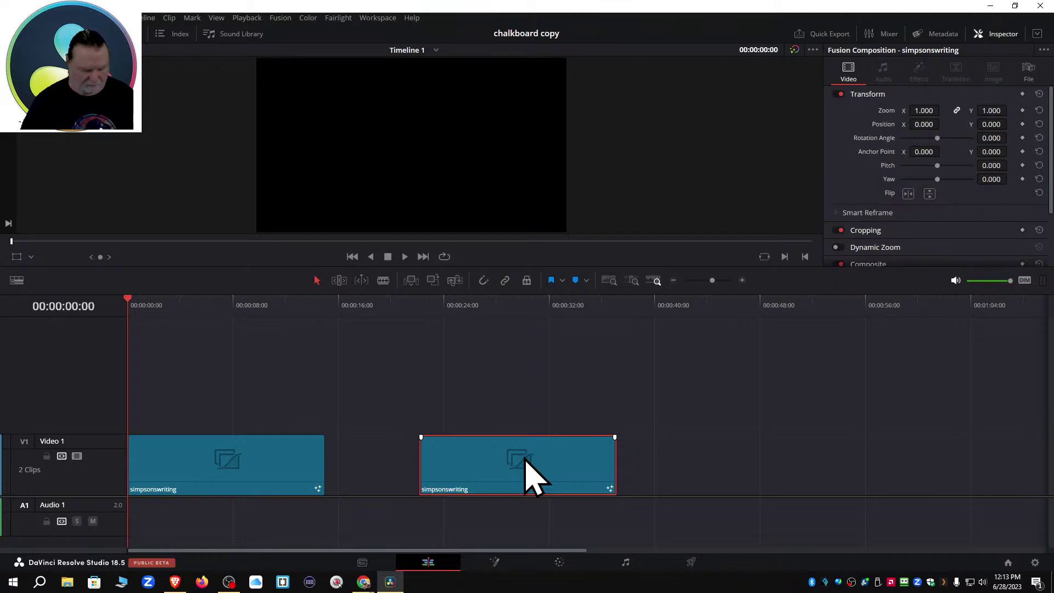
{"action": "key", "text": "Delete"}
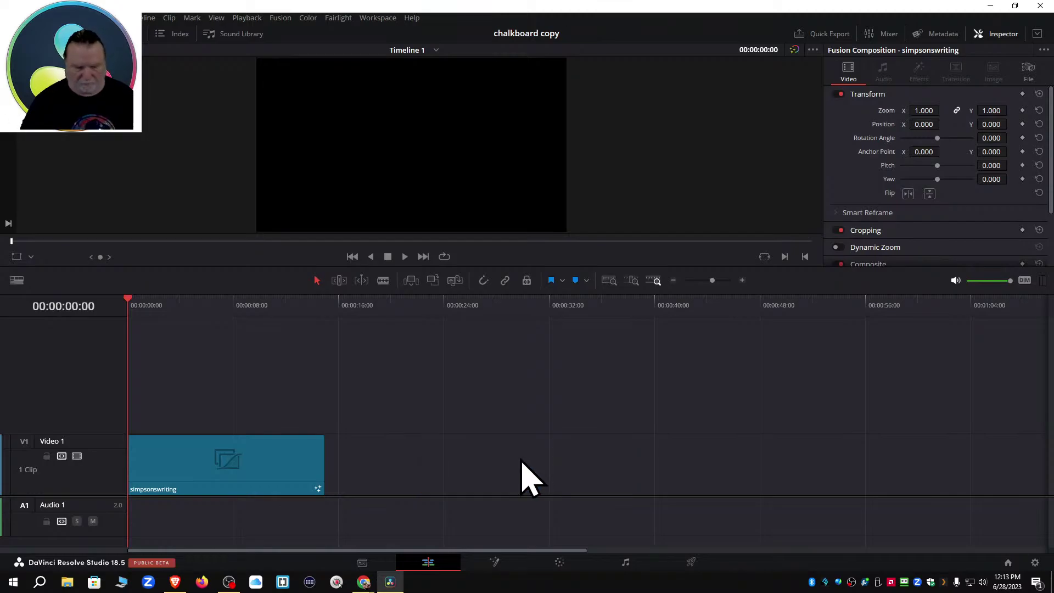
Copy the simpsonswriting clip, paste it on Video 1 at 00:00:27:19 and delete the pasted clip.
{"action": "left_click", "coordinate": [250, 474]}
{"action": "right_click", "coordinate": [246, 463]}
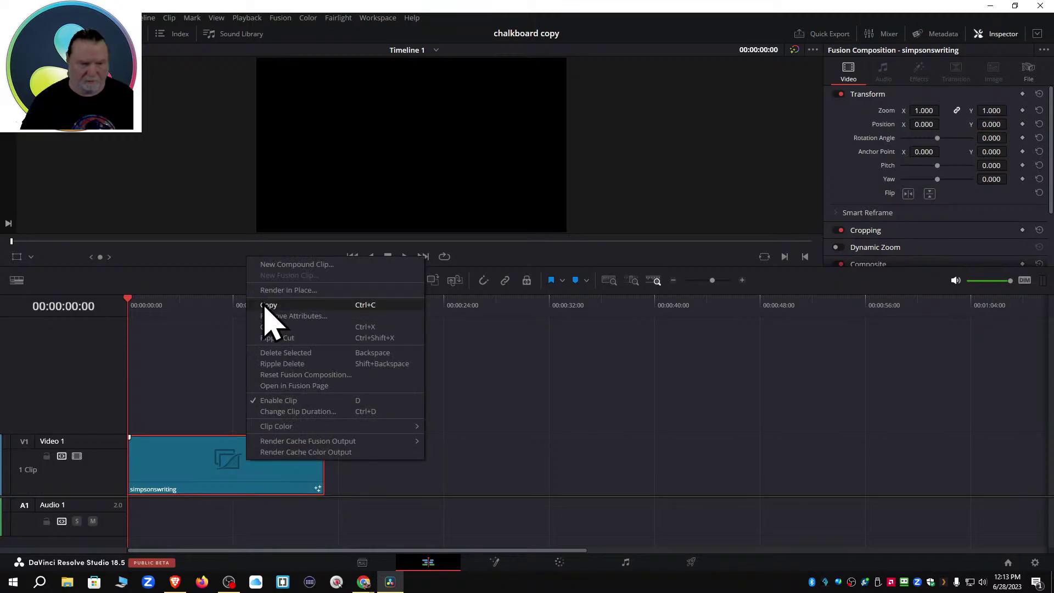
{"action": "left_click", "coordinate": [268, 306]}
{"action": "left_click", "coordinate": [497, 308]}
{"action": "right_click", "coordinate": [506, 379]}
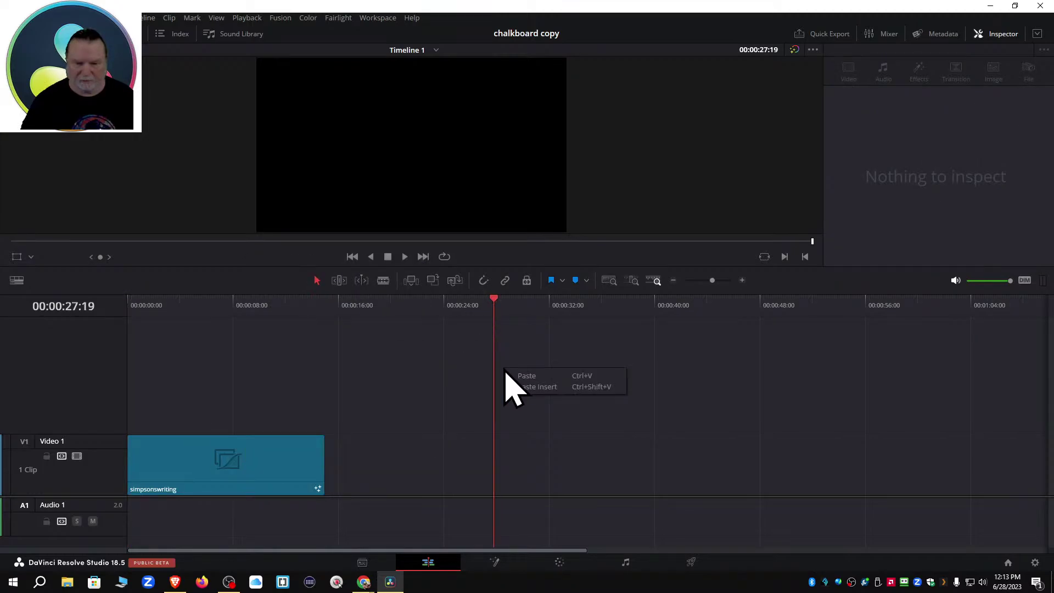
{"action": "left_click", "coordinate": [521, 379]}
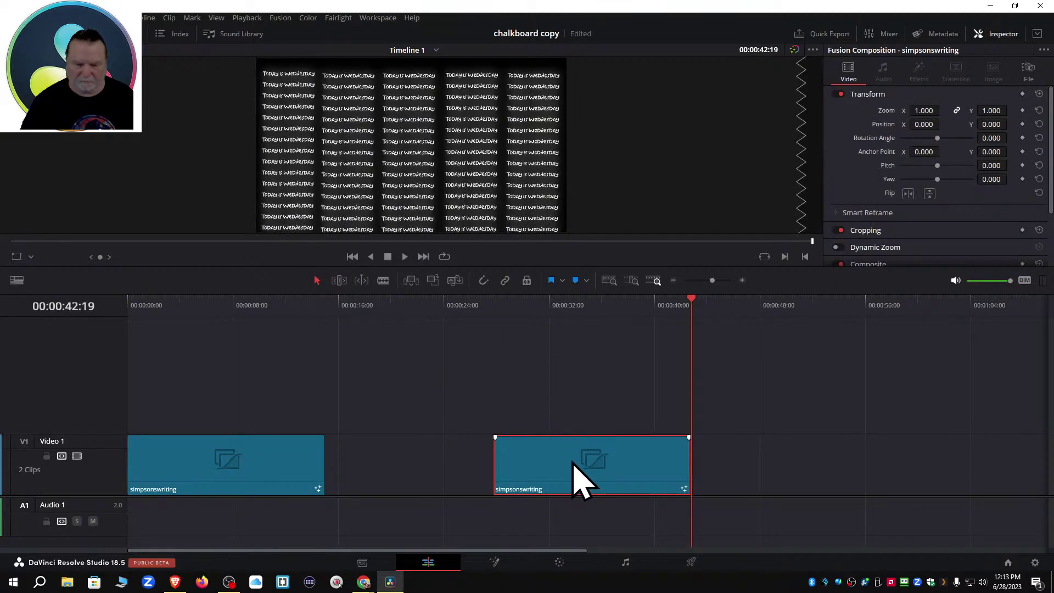
{"action": "key", "text": "Delete"}
Place three duplicates of the simpsonswriting clip along Video 1, then select all three and delete them.
{"action": "left_click", "coordinate": [263, 461]}
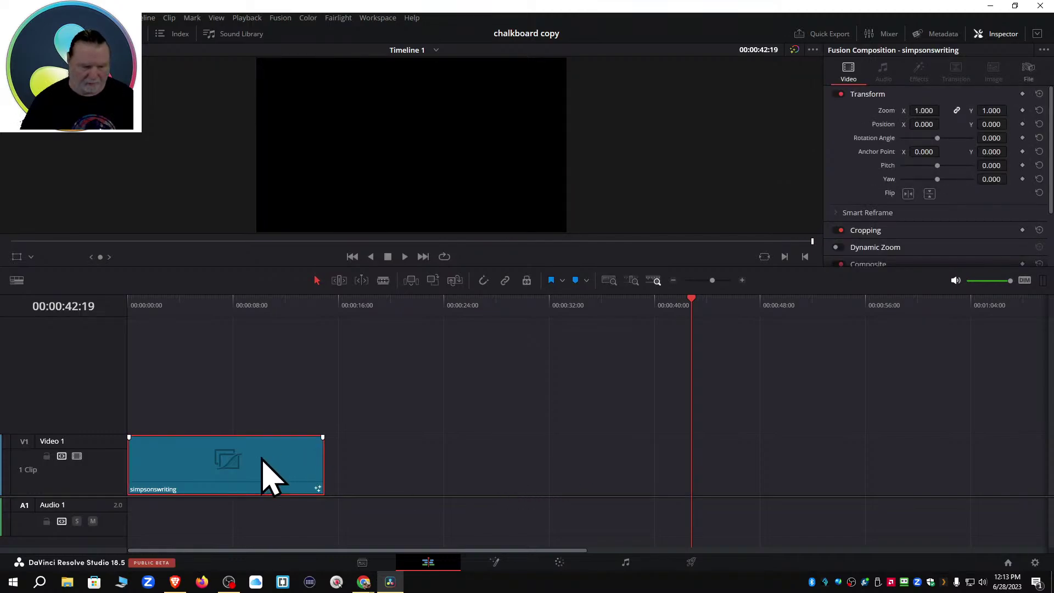
{"action": "key", "text": "Up"}
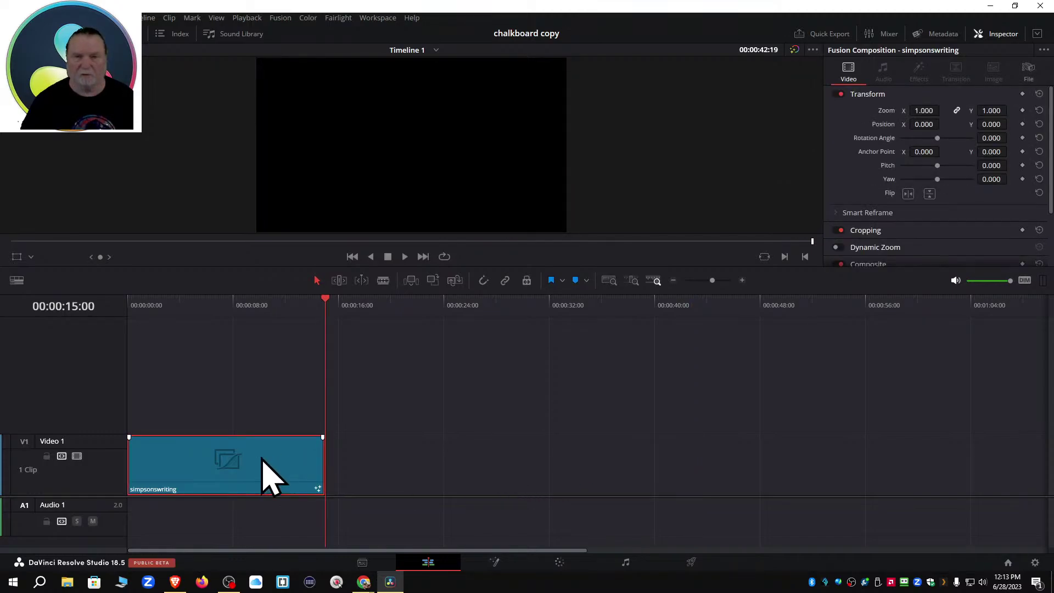
{"action": "left_click_drag", "start_coordinate": [263, 461], "coordinate": [906, 468]}
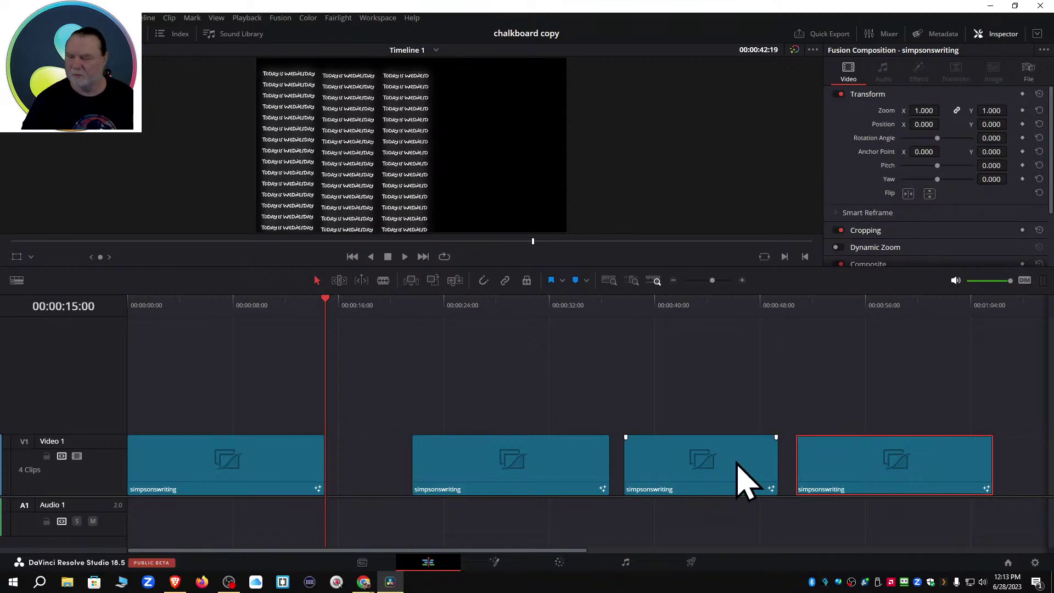
{"action": "left_click_drag", "start_coordinate": [520, 364], "coordinate": [904, 472]}
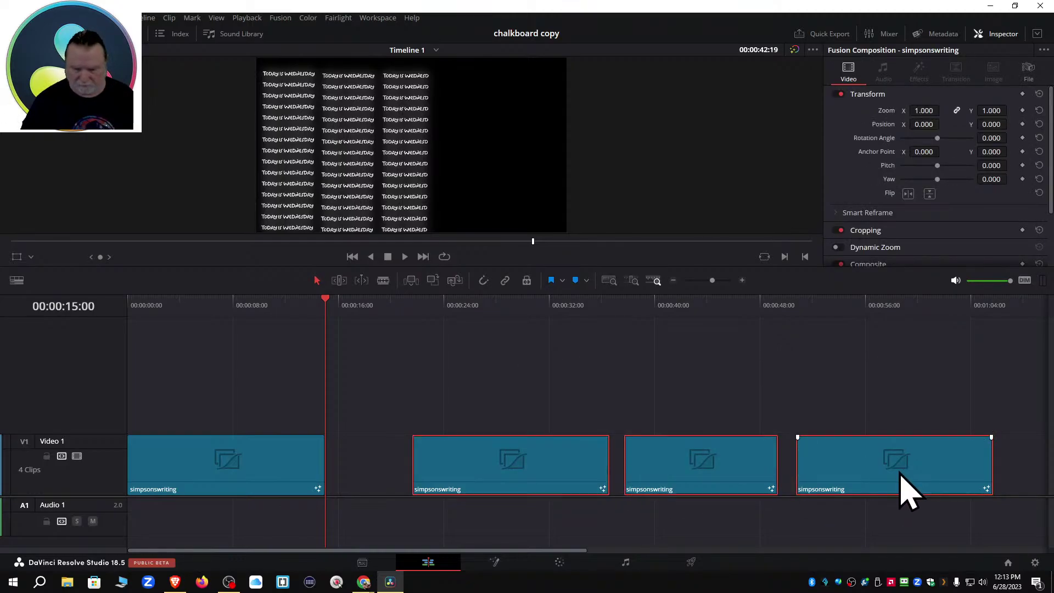
{"action": "key", "text": "Delete"}
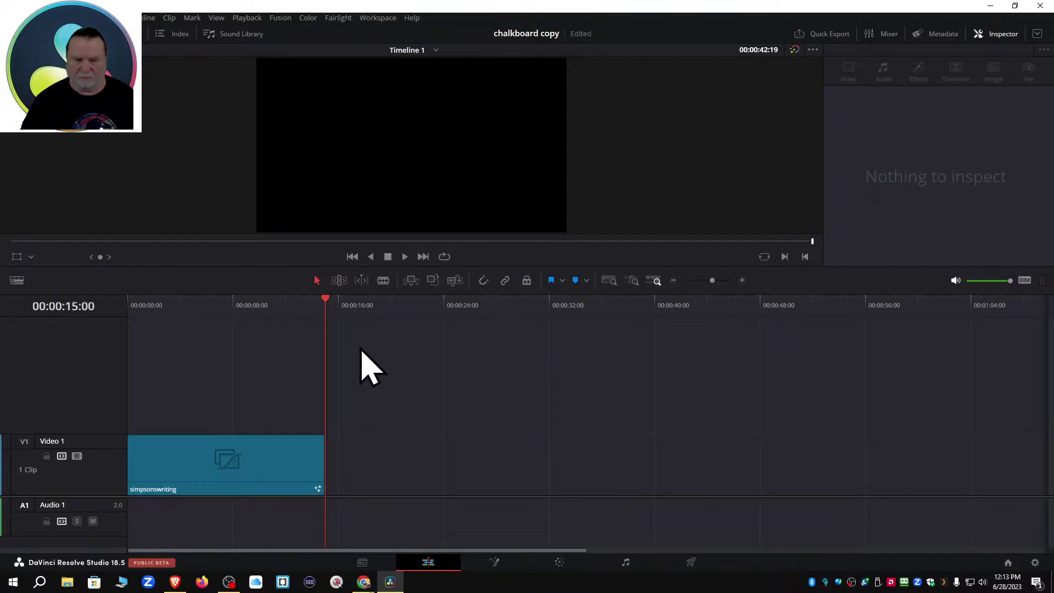
Duplicate the simpsonswriting clip to about 00:00:33 on Video 1 and scrub through the duplicate, ending at 00:00:28:22.
{"action": "left_click", "coordinate": [252, 448]}
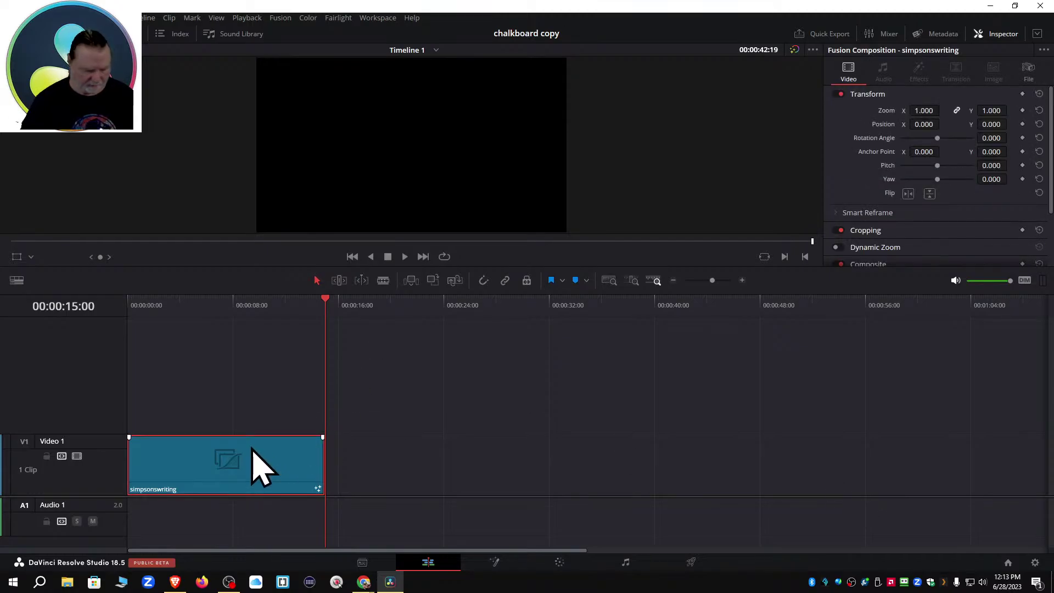
{"action": "left_click_drag", "start_coordinate": [265, 470], "coordinate": [694, 490]}
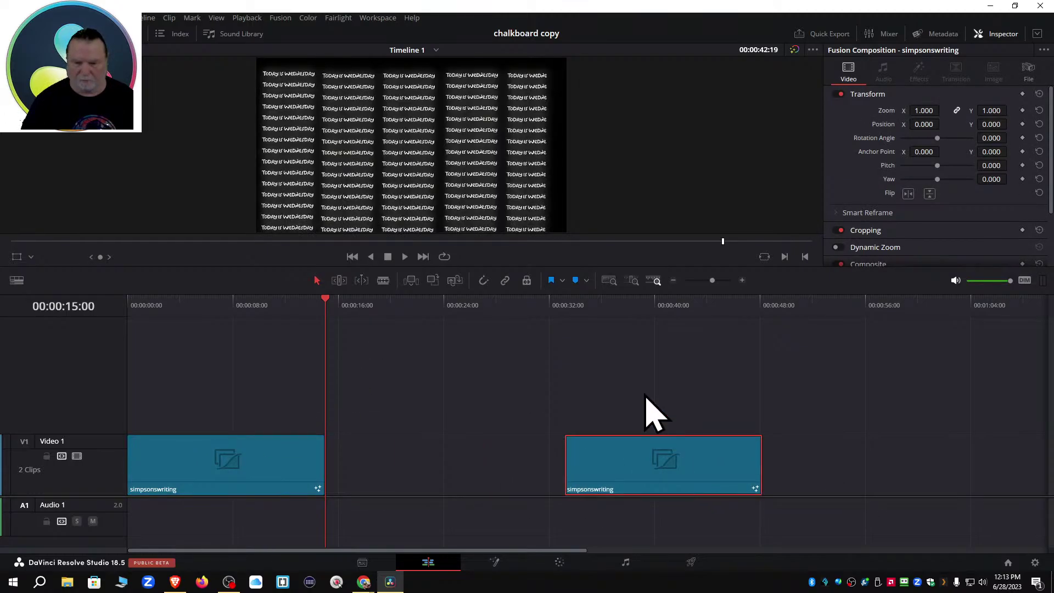
{"action": "left_click", "coordinate": [617, 307]}
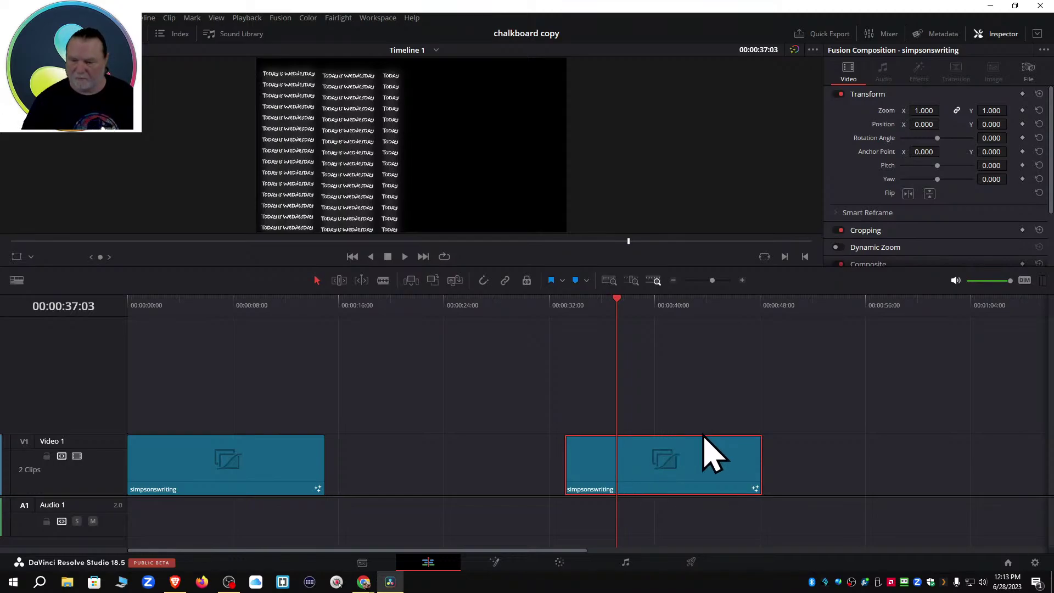
{"action": "left_click_drag", "start_coordinate": [618, 305], "coordinate": [603, 350]}
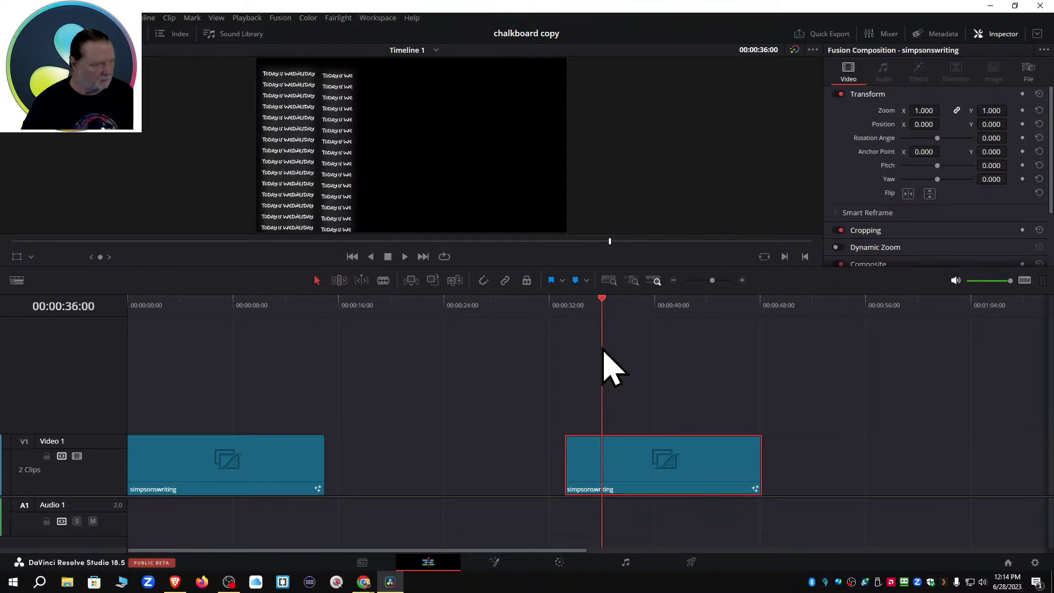
{"action": "key", "text": "Right"}
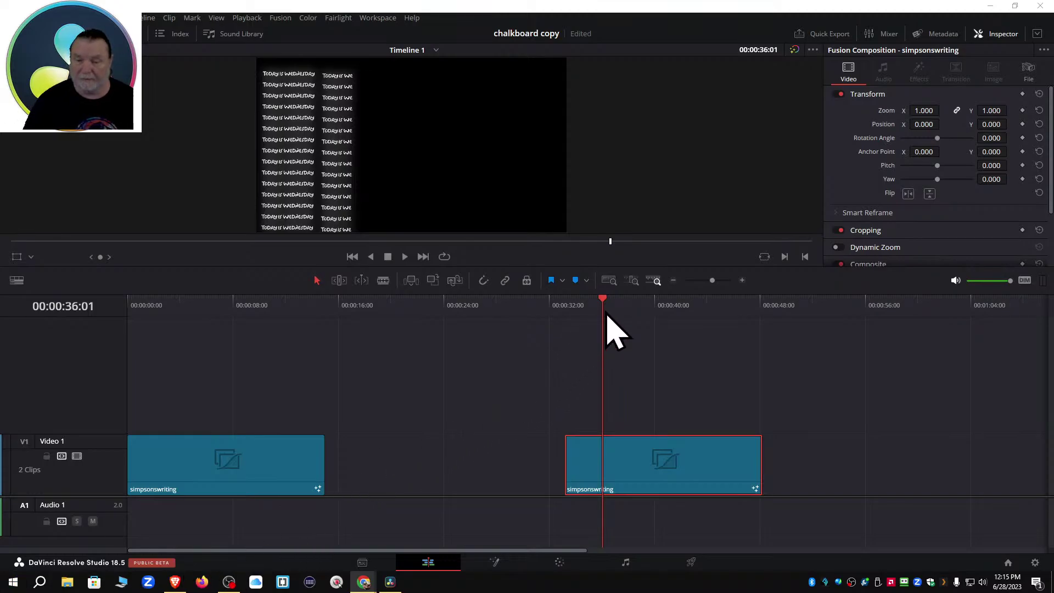
{"action": "left_click_drag", "start_coordinate": [602, 300], "coordinate": [575, 307]}
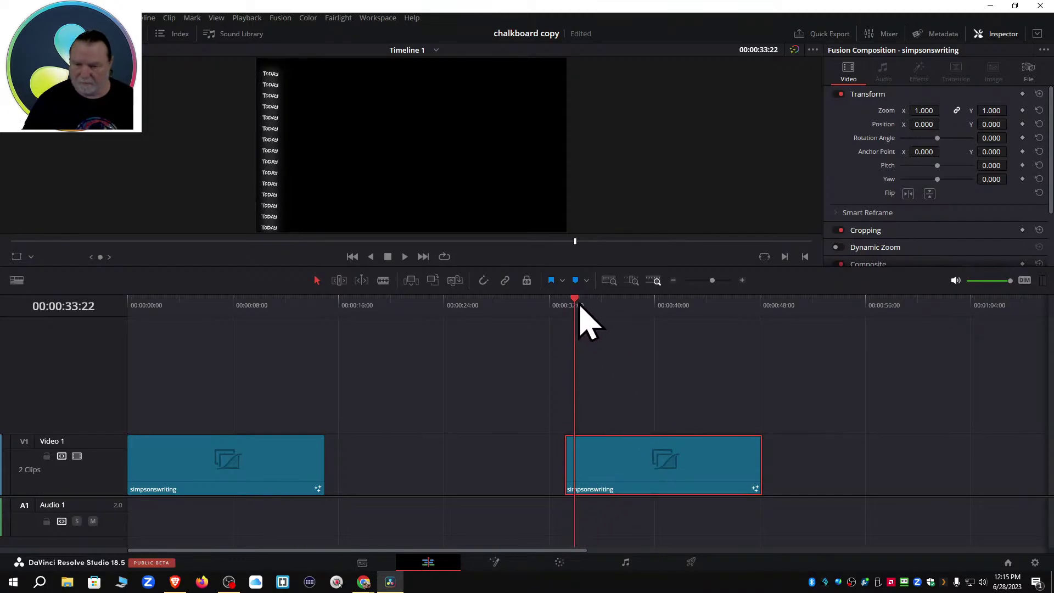
{"action": "left_click_drag", "start_coordinate": [577, 301], "coordinate": [509, 309]}
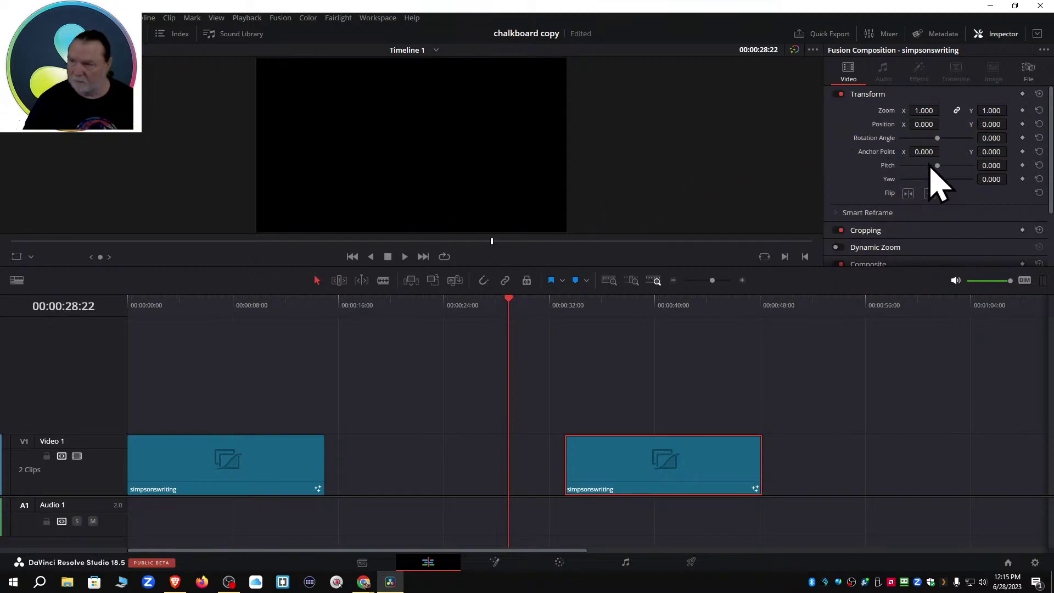
Rename the duplicated simpsonswriting clip to "Goofy Text on Chalkboard".
{"action": "left_click", "coordinate": [1028, 73]}
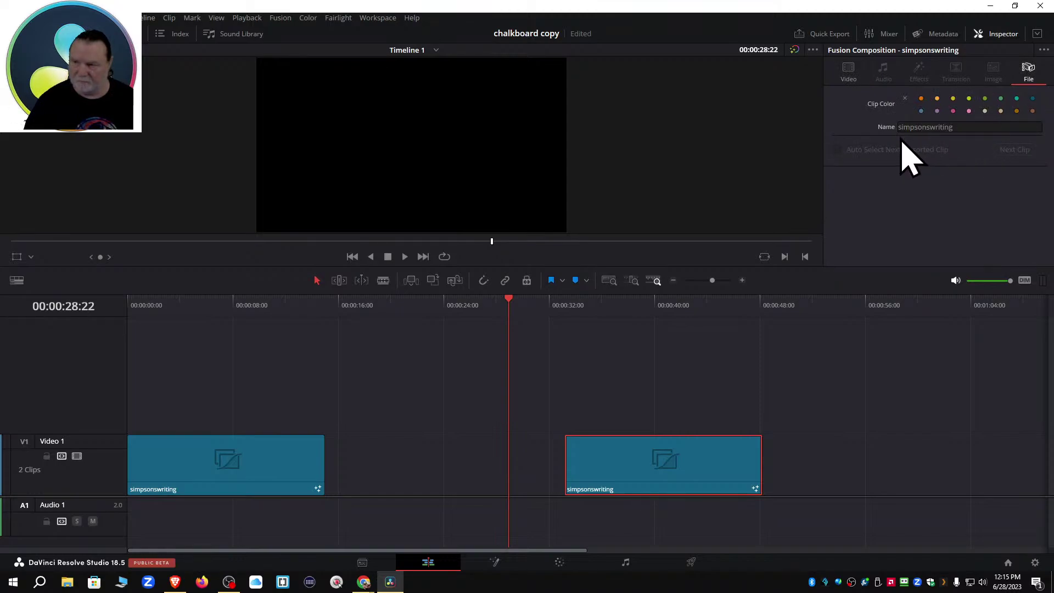
{"action": "left_click", "coordinate": [958, 126]}
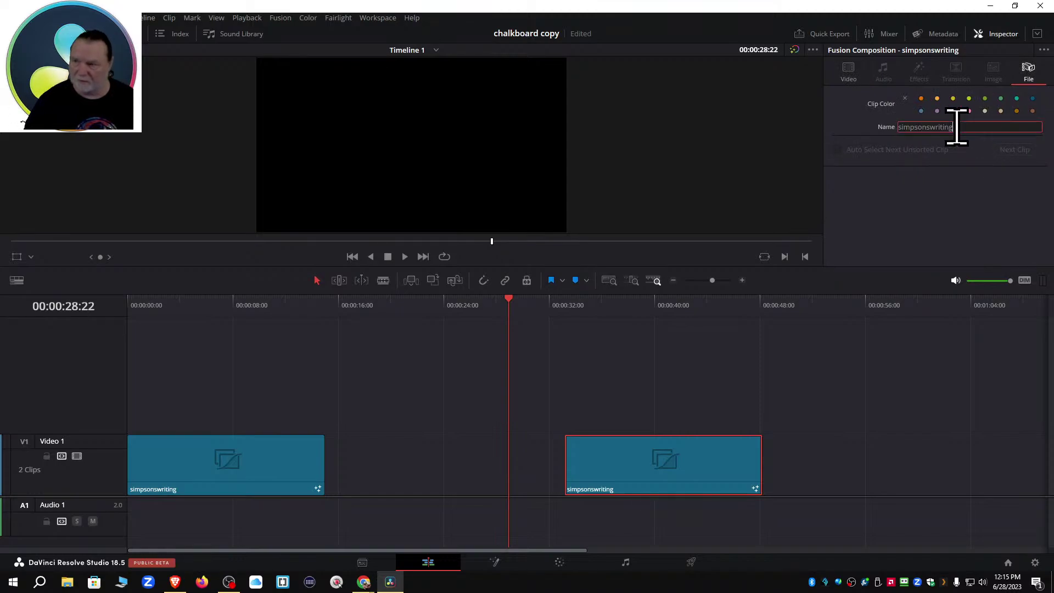
{"action": "key", "text": "BackSpace"}
{"action": "key", "text": "BackSpace"}
{"action": "key", "text": "BackSpace"}
{"action": "key", "text": "BackSpace"}
{"action": "key", "text": "BackSpace"}
{"action": "key", "text": "BackSpace"}
{"action": "key", "text": "BackSpace"}
{"action": "key", "text": "BackSpace"}
{"action": "key", "text": "BackSpace"}
{"action": "key", "text": "BackSpace"}
{"action": "key", "text": "BackSpace"}
{"action": "key", "text": "BackSpace"}
{"action": "key", "text": "BackSpace"}
{"action": "key", "text": "BackSpace"}
{"action": "key", "text": "BackSpace"}
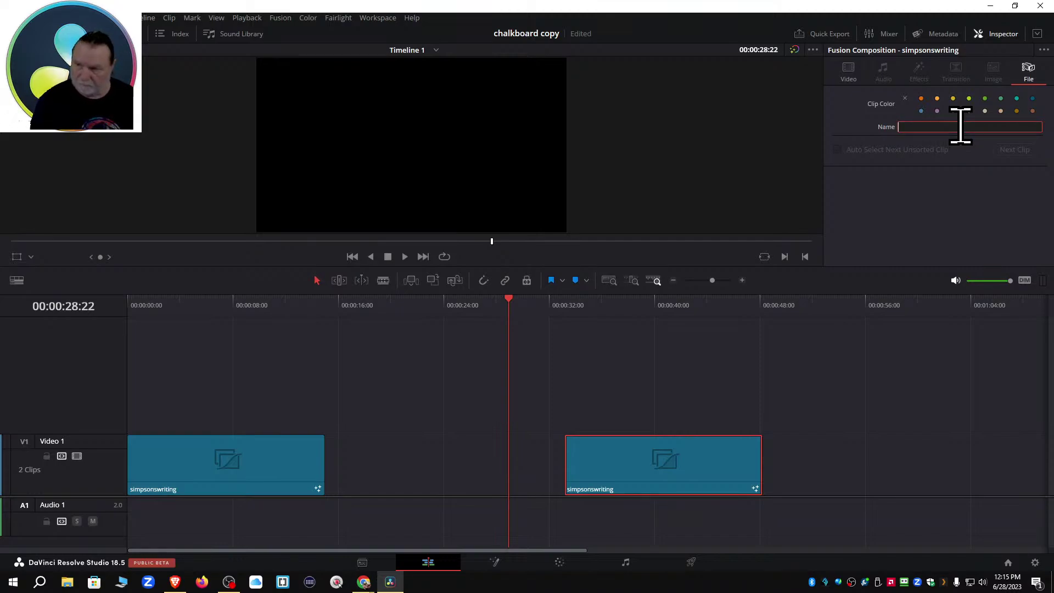
{"action": "type", "text": "Go"}
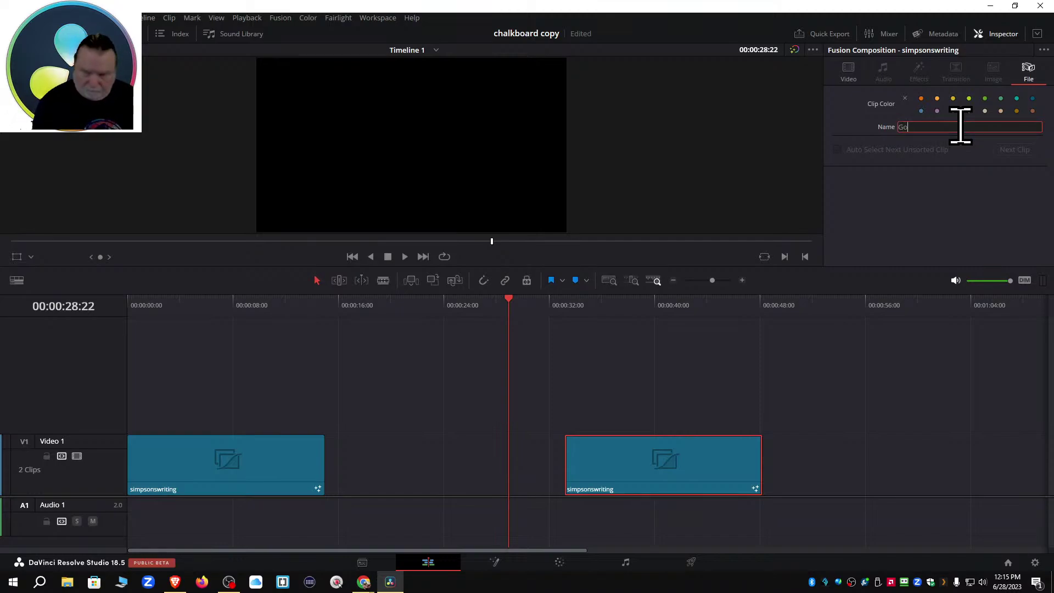
{"action": "type", "text": "o"}
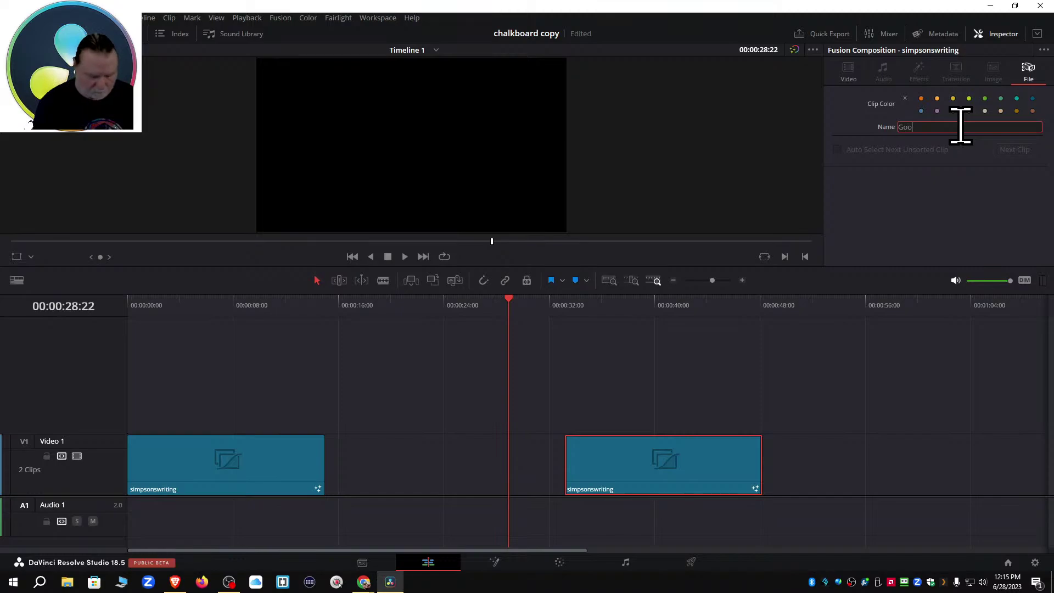
{"action": "type", "text": "gfy"}
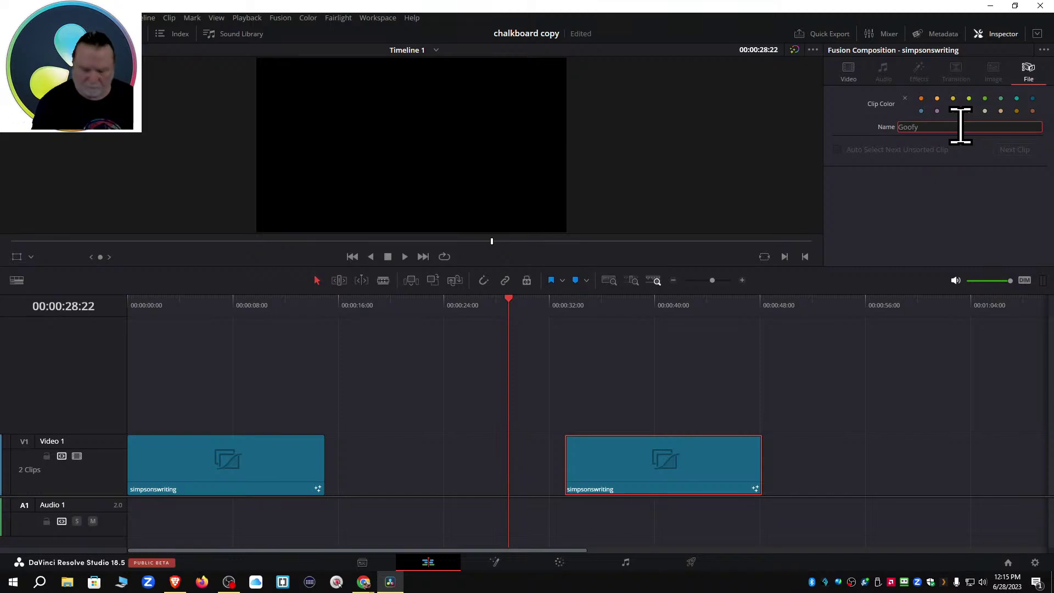
{"action": "type", "text": " Text"}
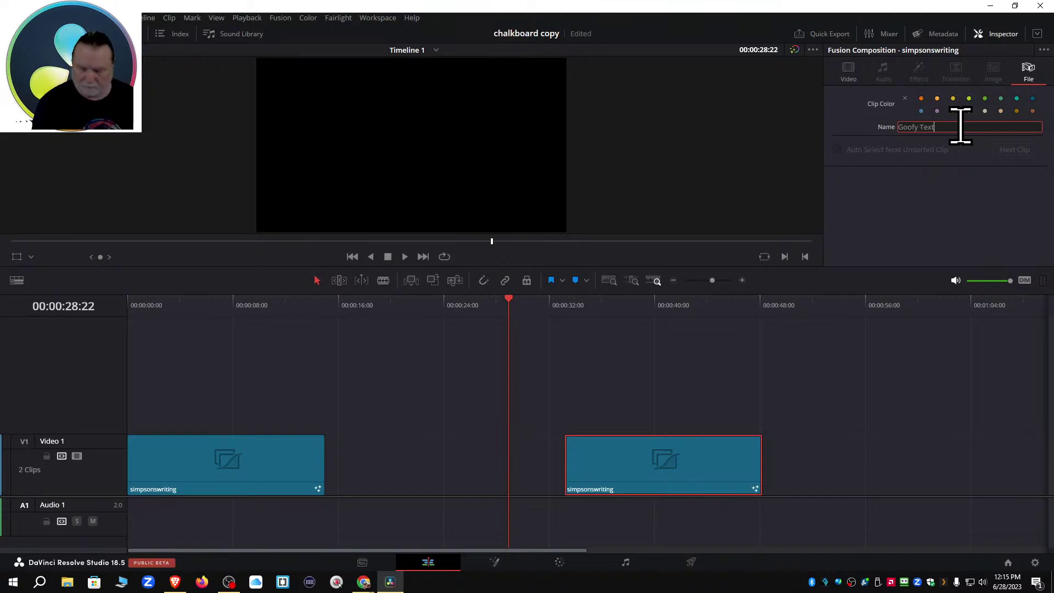
{"action": "type", "text": " on Cha"}
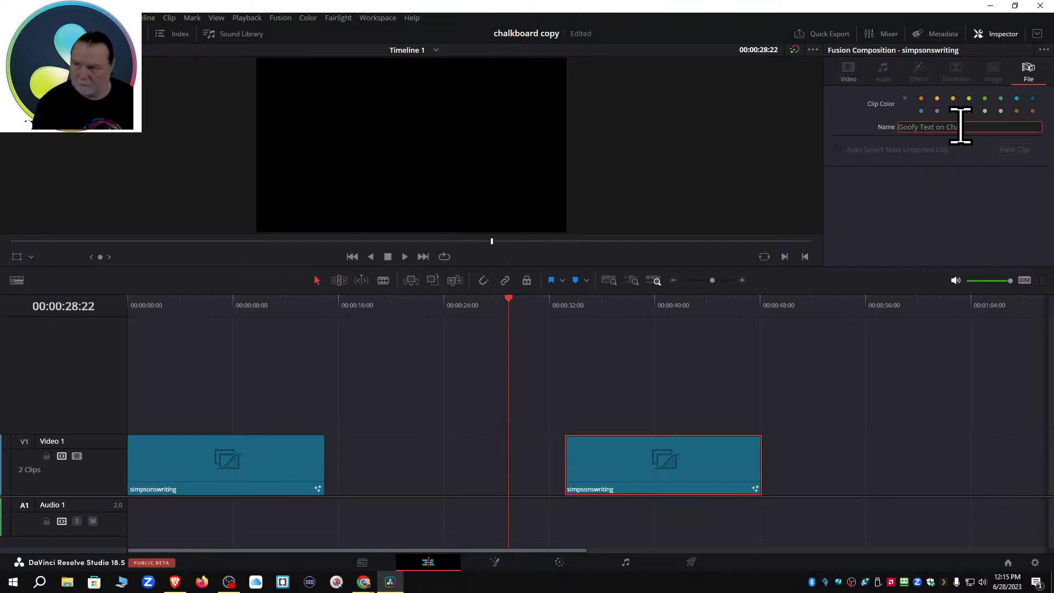
{"action": "type", "text": "lkboard"}
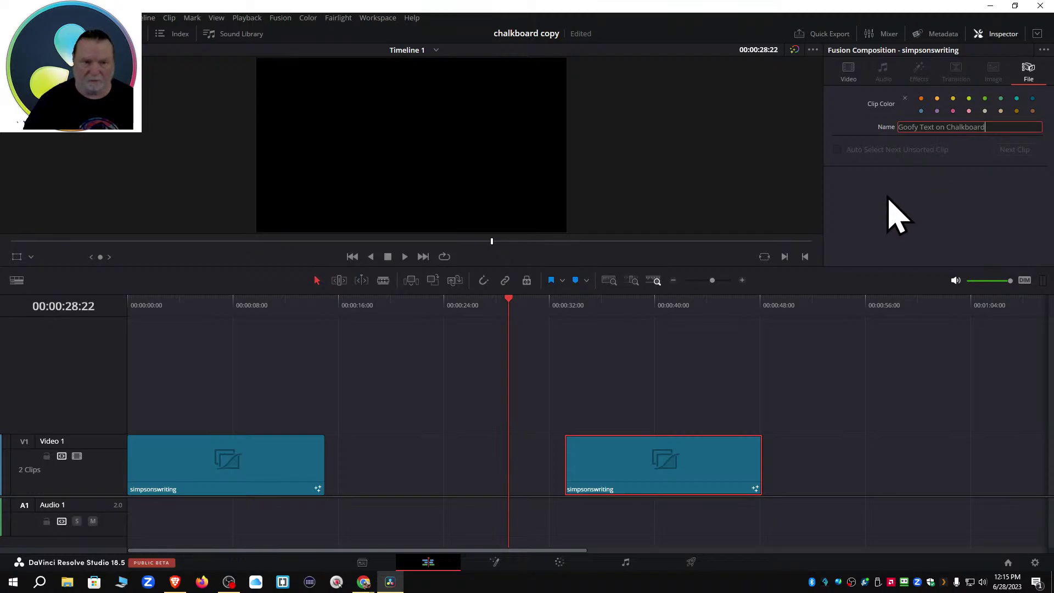
Store the Goofy Text on Chalkboard clip in the Media Pool and delete it from Video 1.
{"action": "left_click", "coordinate": [41, 34]}
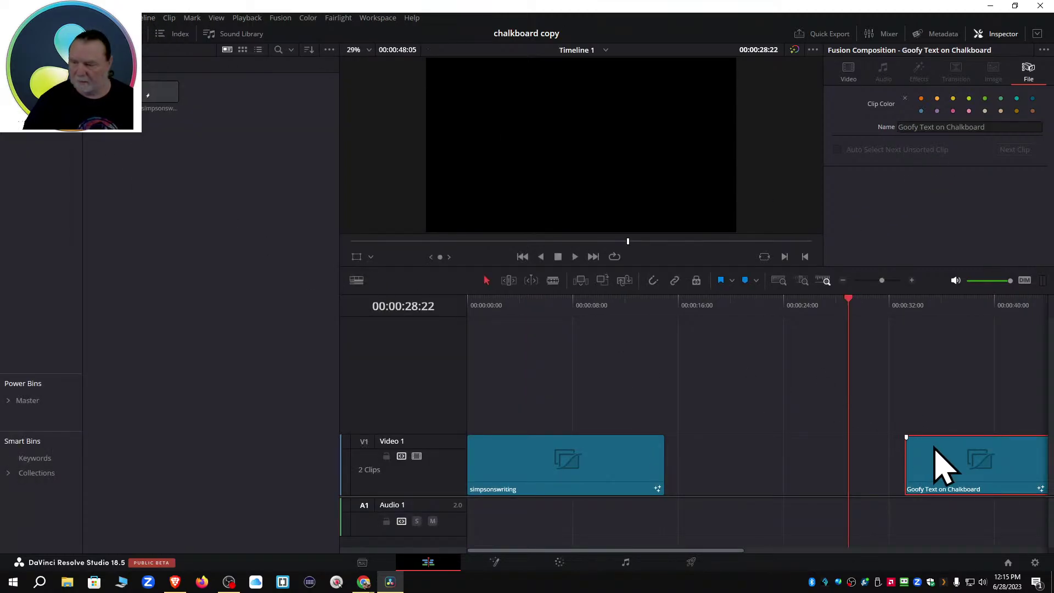
{"action": "left_click_drag", "start_coordinate": [953, 466], "coordinate": [224, 117]}
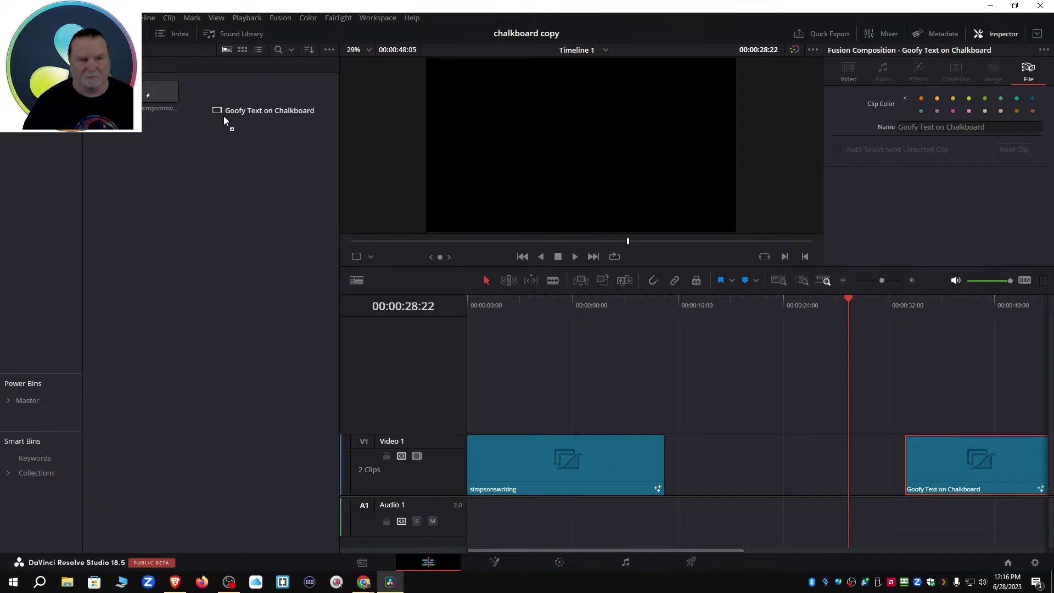
{"action": "left_click_drag", "start_coordinate": [224, 117], "coordinate": [225, 118]}
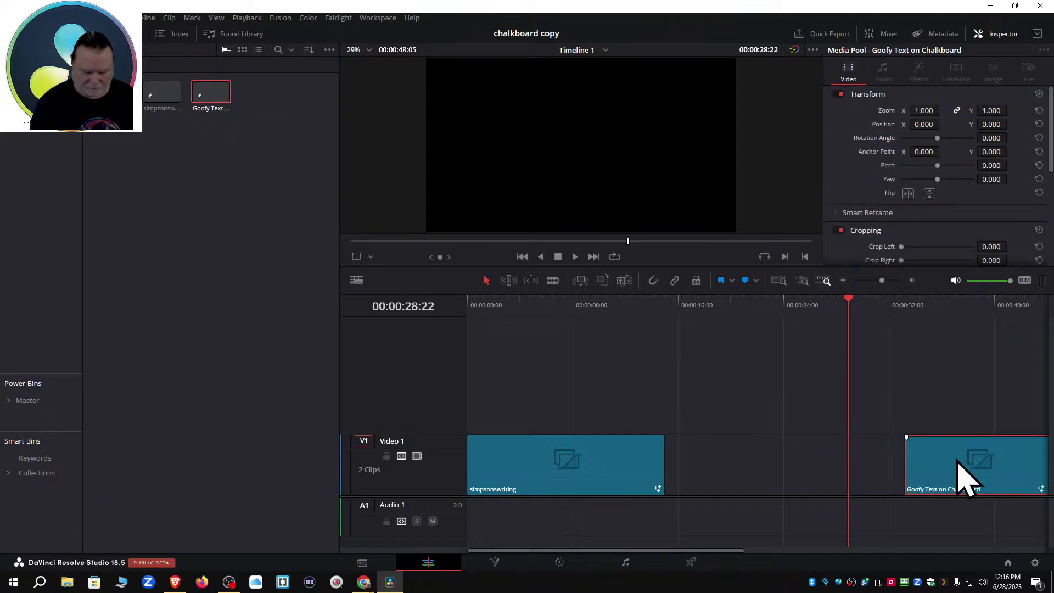
{"action": "key", "text": "Delete"}
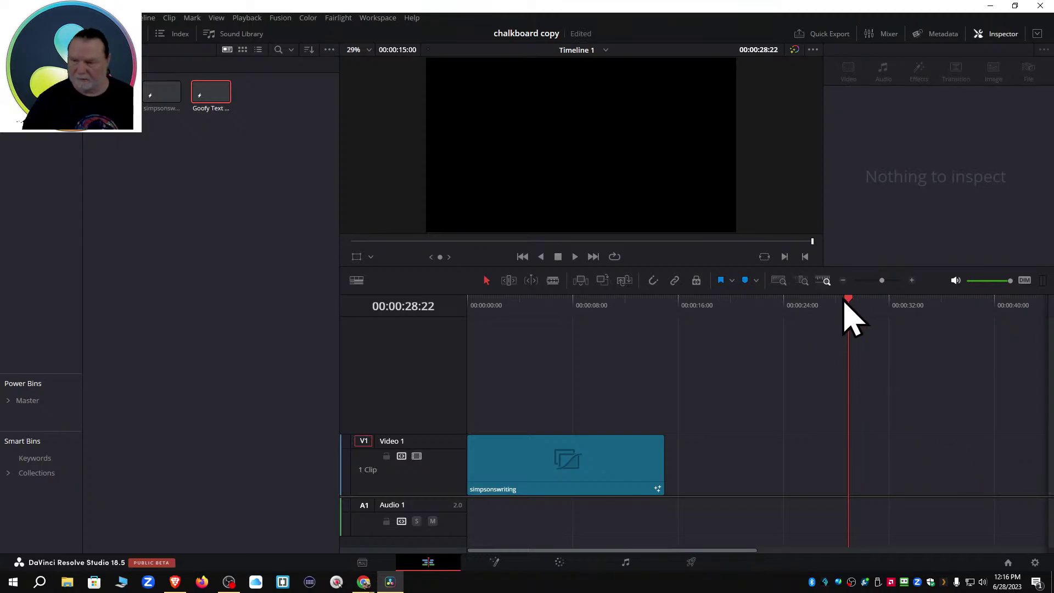
Place Goofy Text on Chalkboard from the Media Pool on Video 1 shortly after simpsonswriting and preview it at 00:00:21:05.
{"action": "left_click_drag", "start_coordinate": [845, 306], "coordinate": [546, 372]}
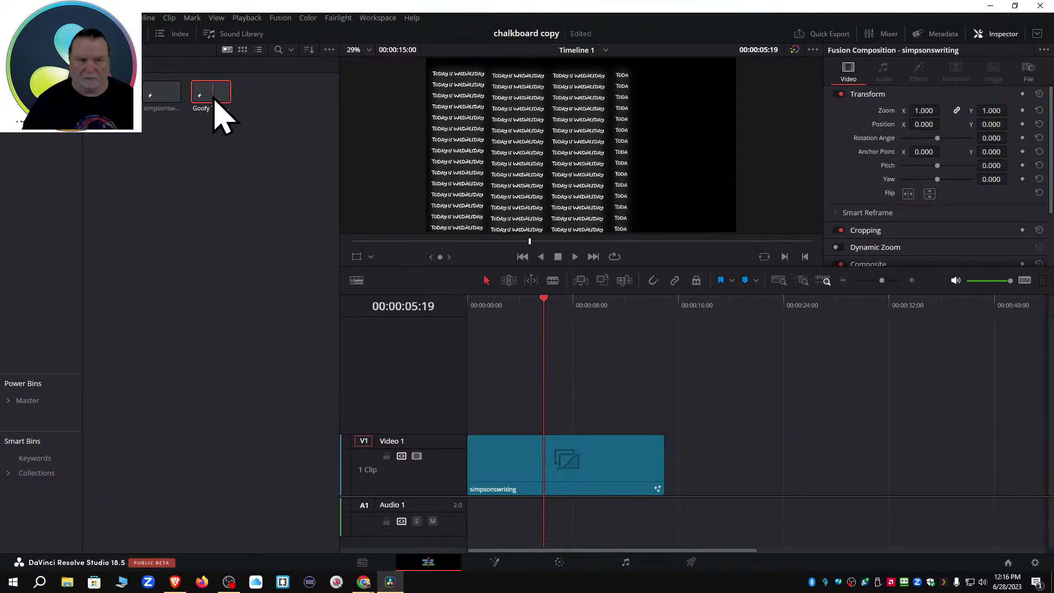
{"action": "left_click_drag", "start_coordinate": [214, 99], "coordinate": [686, 469]}
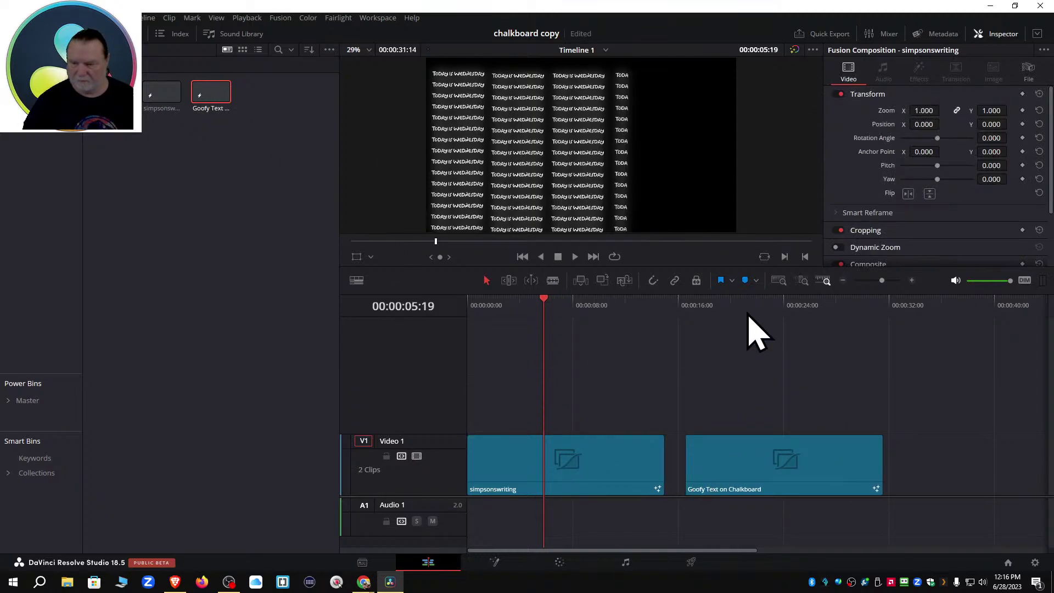
{"action": "left_click", "coordinate": [748, 308]}
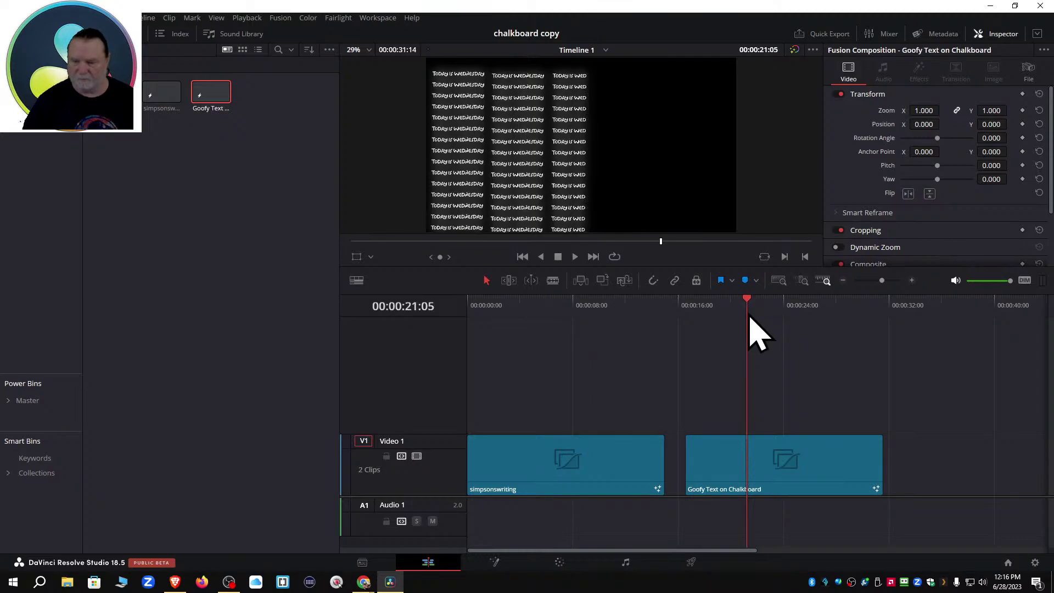
Delete the Goofy Text on Chalkboard clip from Video 1.
{"action": "left_click", "coordinate": [738, 470]}
{"action": "left_click", "coordinate": [638, 477]}
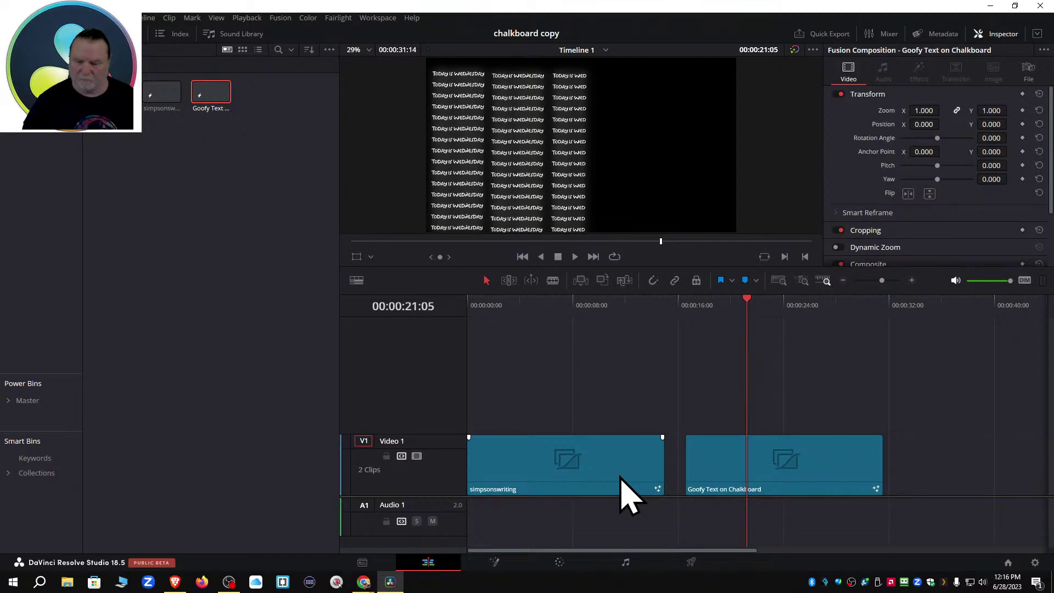
{"action": "left_click", "coordinate": [748, 481]}
{"action": "left_click", "coordinate": [866, 357]}
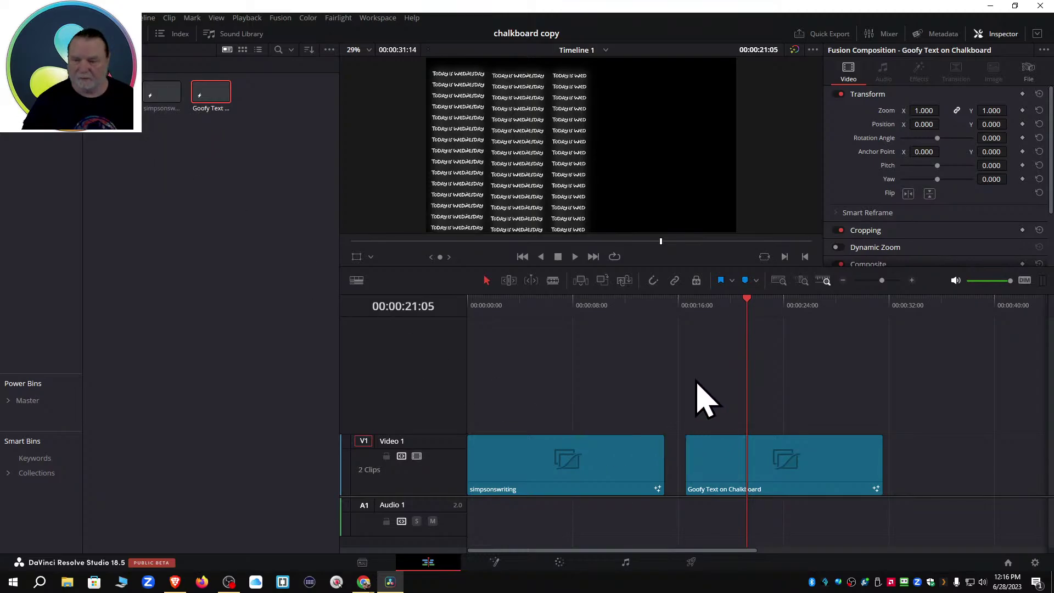
{"action": "left_click", "coordinate": [731, 466]}
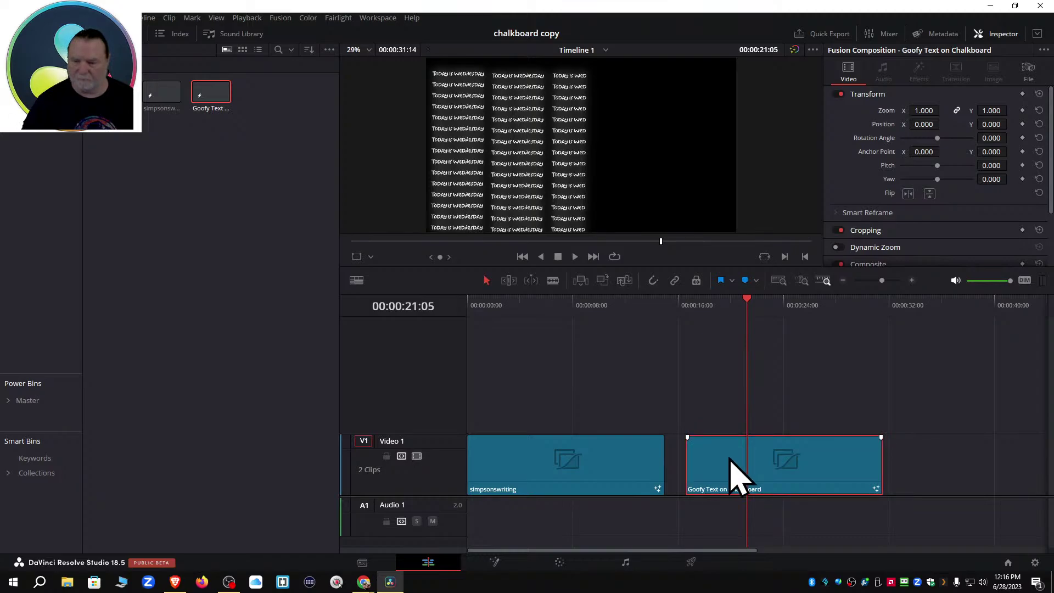
{"action": "key", "text": "Delete"}
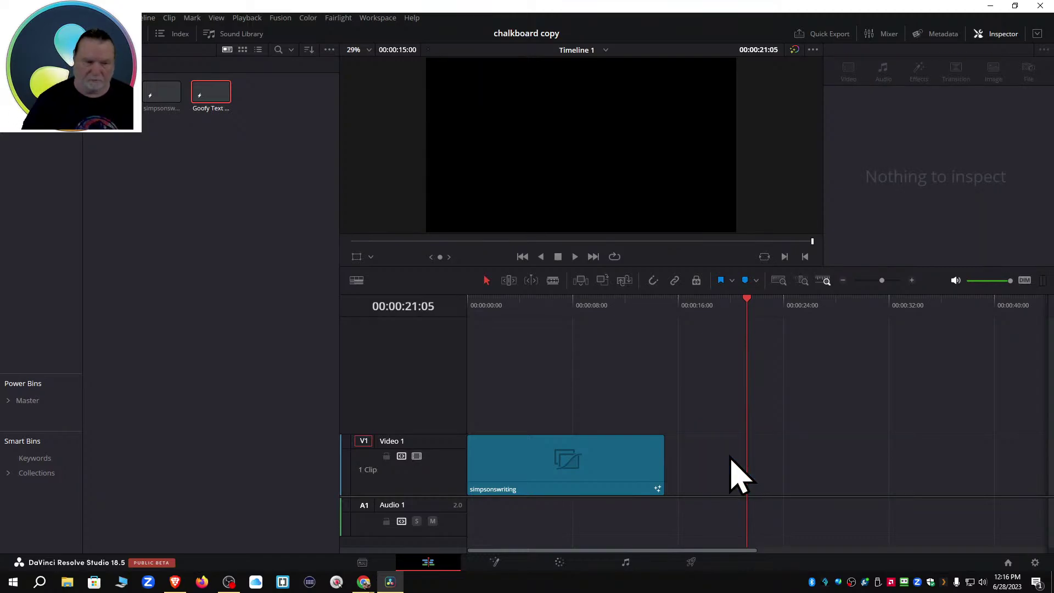
Examine the contents of the Master power bin and its Text sub-bin.
{"action": "left_click", "coordinate": [20, 402]}
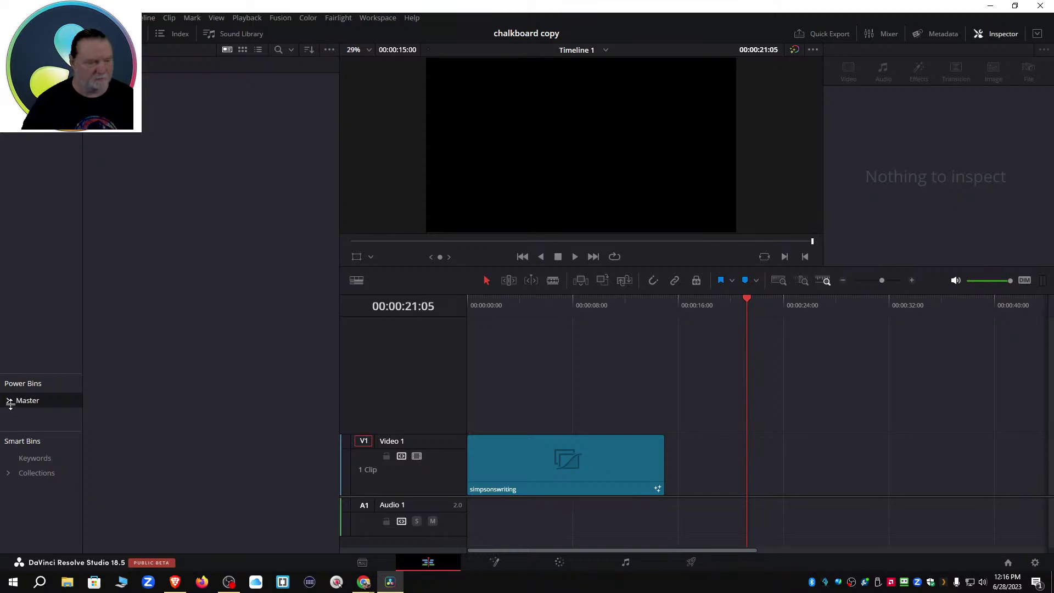
{"action": "left_click", "coordinate": [6, 401]}
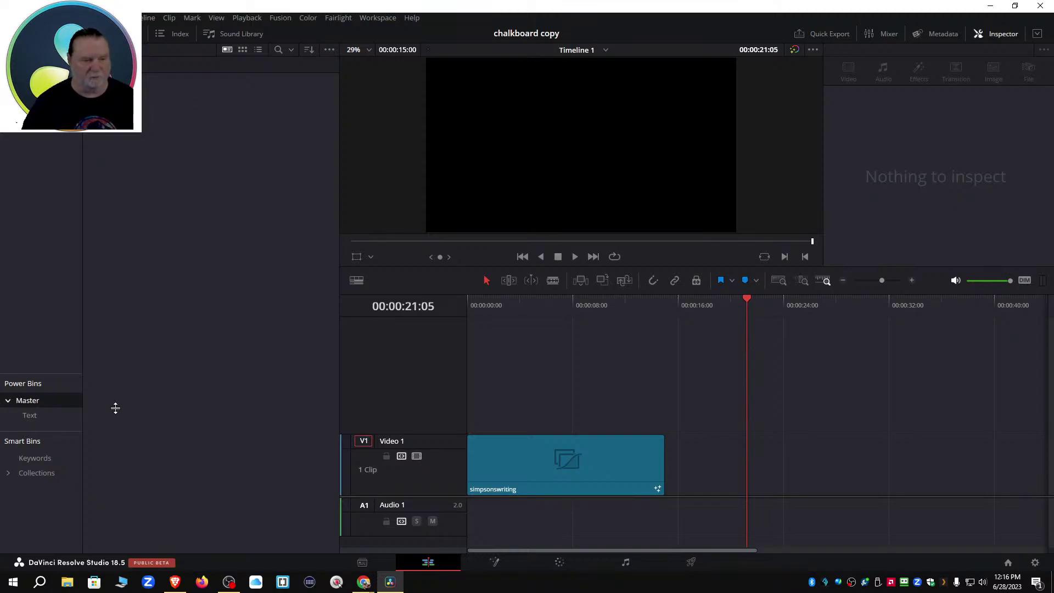
{"action": "left_click", "coordinate": [30, 416]}
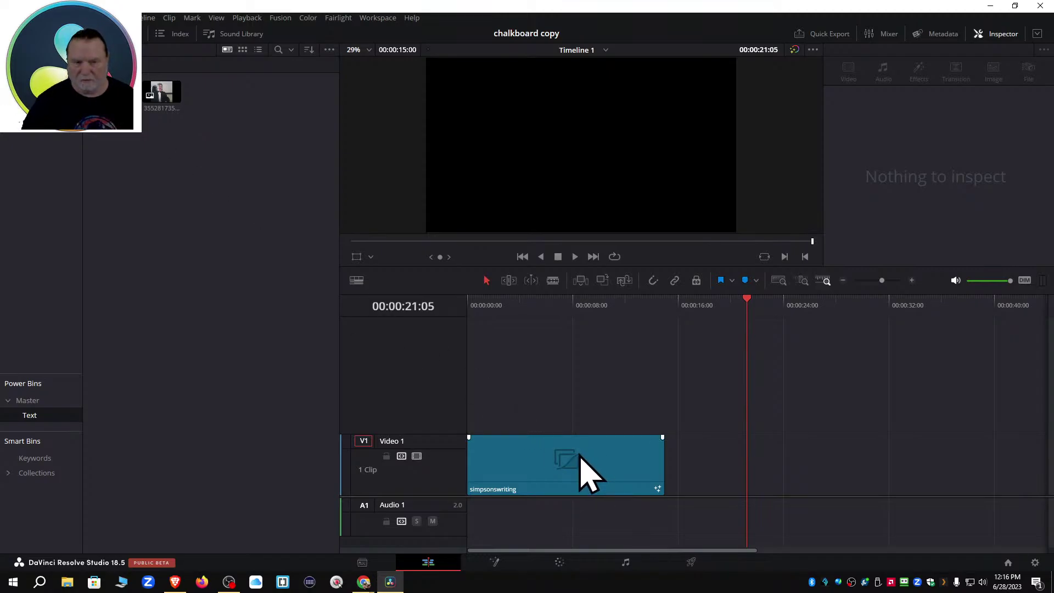
{"action": "left_click", "coordinate": [66, 33]}
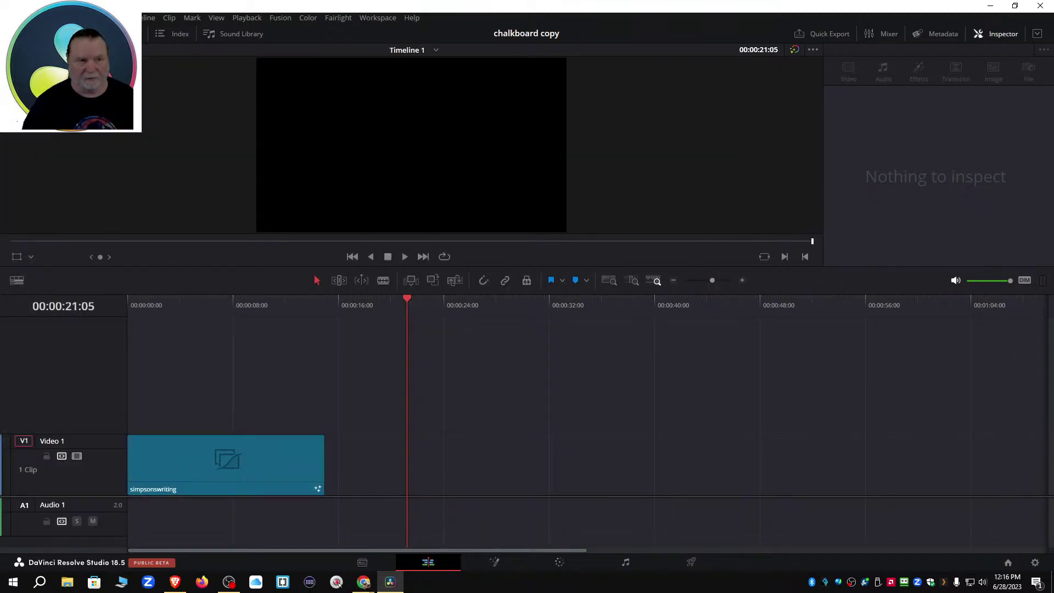
{"action": "left_click", "coordinate": [66, 33]}
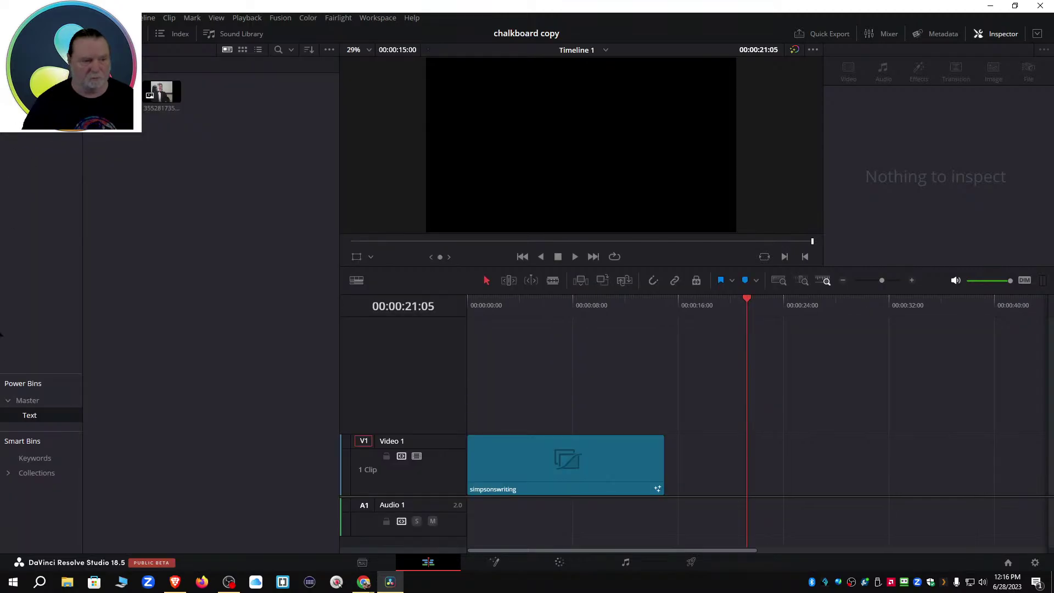
{"action": "left_click", "coordinate": [28, 400]}
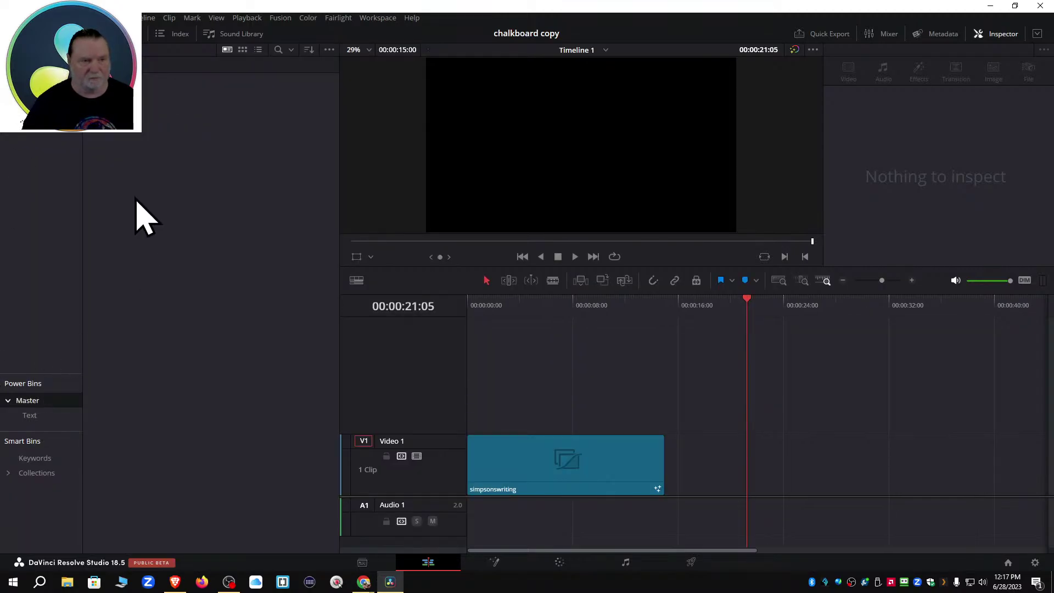
{"action": "left_click", "coordinate": [9, 401]}
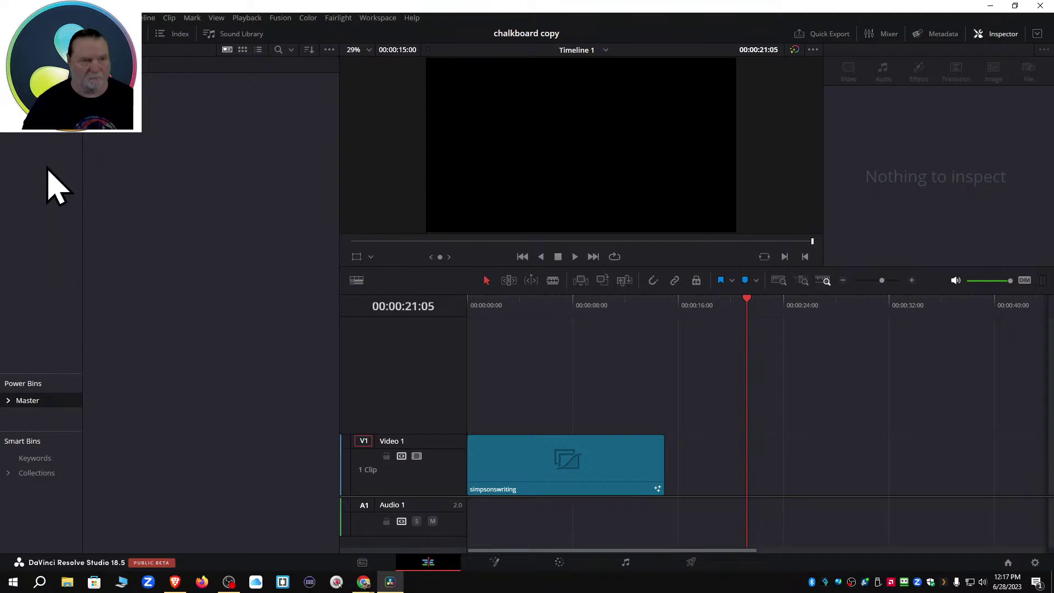
Place Goofy Text on Chalkboard on Video 1 just after 00:00:24:00 and store the clip in the Text power bin.
{"action": "left_click", "coordinate": [33, 80]}
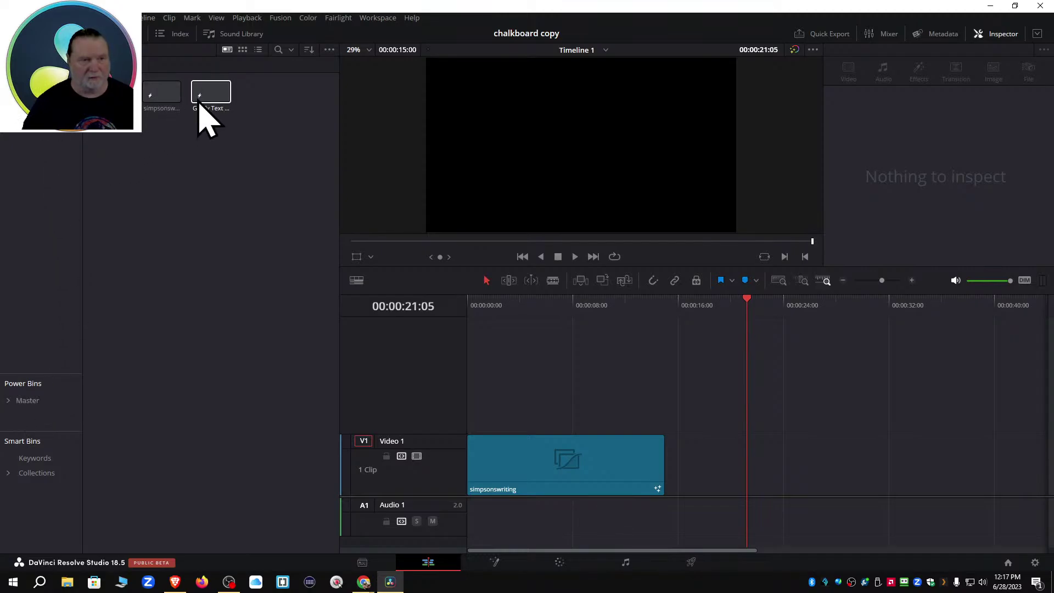
{"action": "left_click_drag", "start_coordinate": [199, 104], "coordinate": [796, 480]}
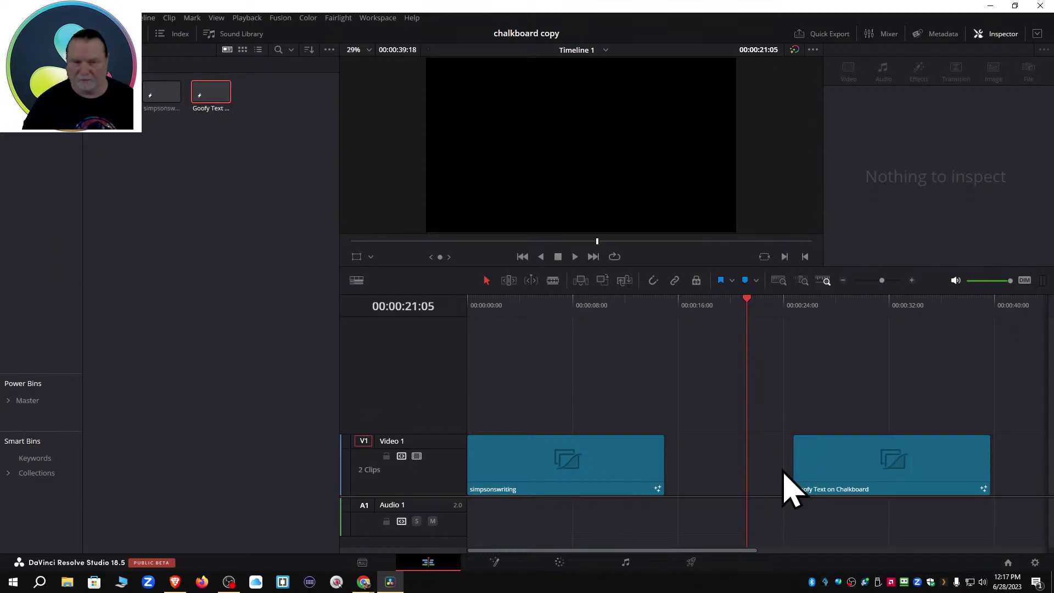
{"action": "left_click", "coordinate": [8, 402]}
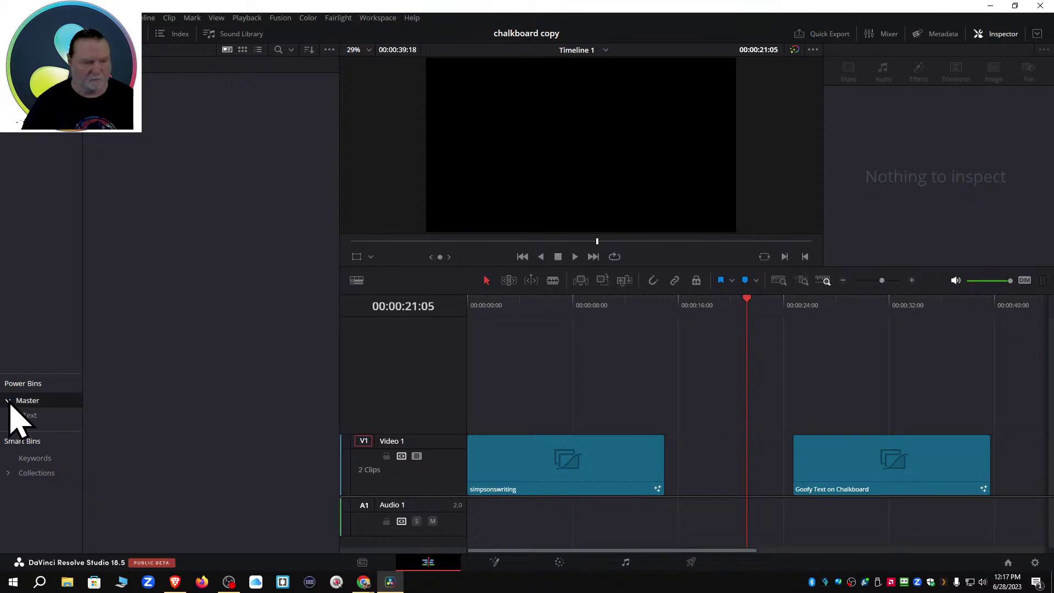
{"action": "left_click", "coordinate": [27, 416]}
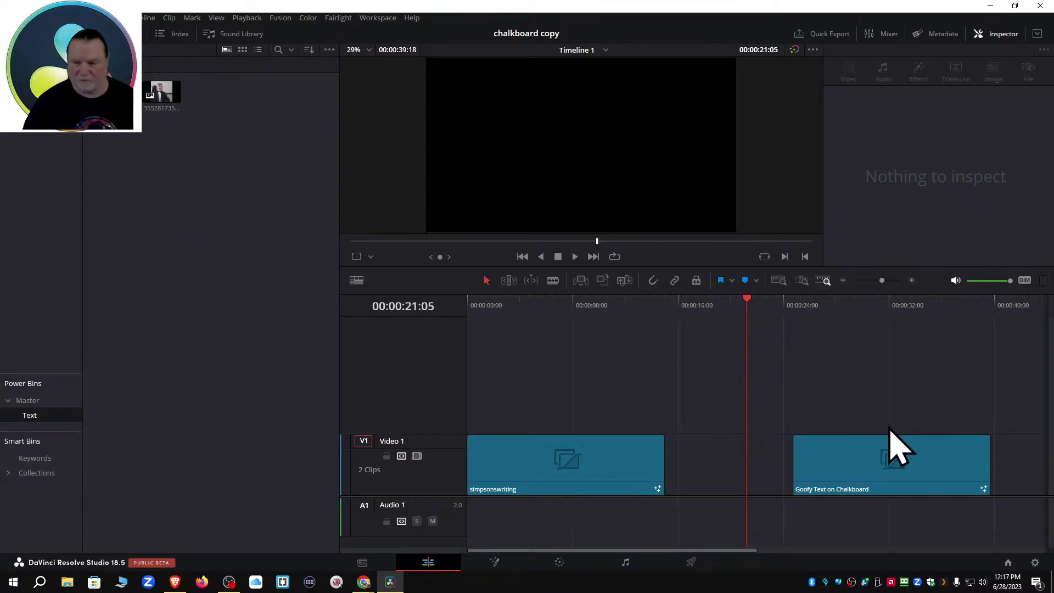
{"action": "left_click_drag", "start_coordinate": [875, 483], "coordinate": [112, 144]}
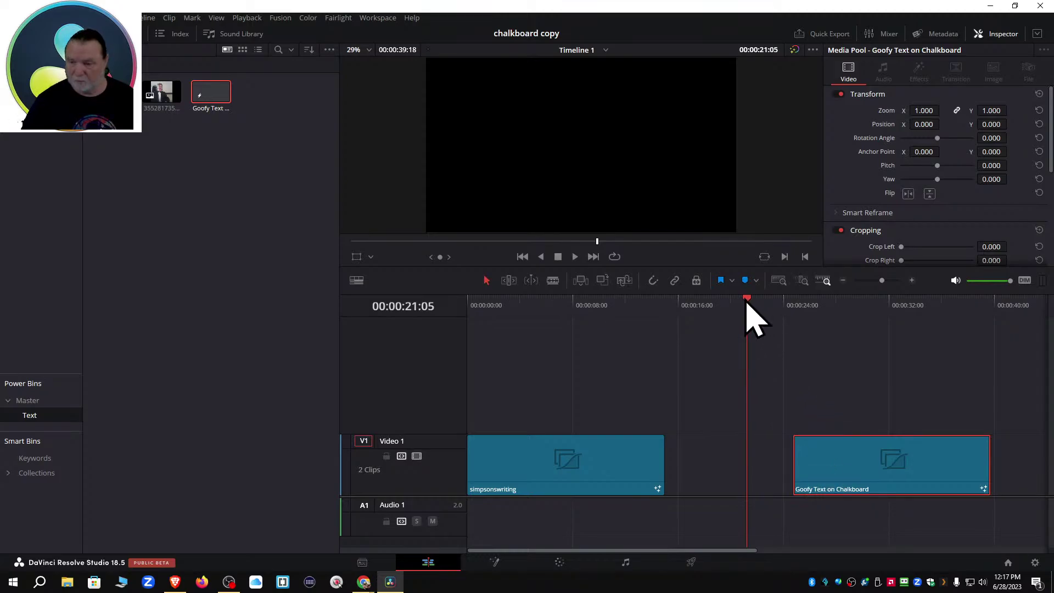
Delete the Goofy Text on Chalkboard clip from Video 1 and save the project.
{"action": "mouse_move", "coordinate": [747, 301]}
{"action": "left_mouse_down"}
{"action": "mouse_move", "coordinate": [835, 313]}
{"action": "mouse_move", "coordinate": [743, 322]}
{"action": "left_mouse_up"}
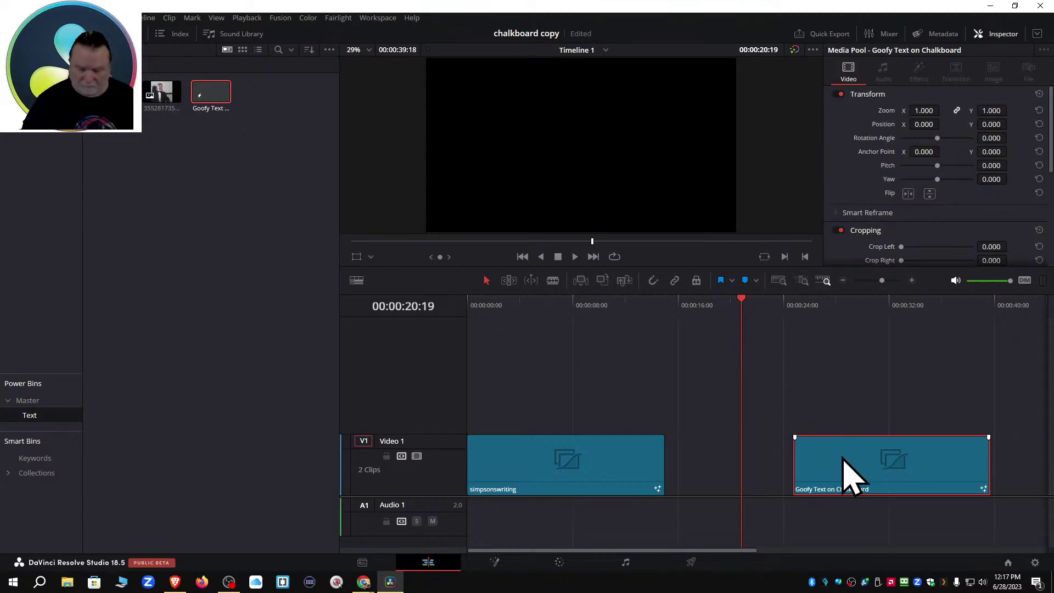
{"action": "key", "text": "Delete"}
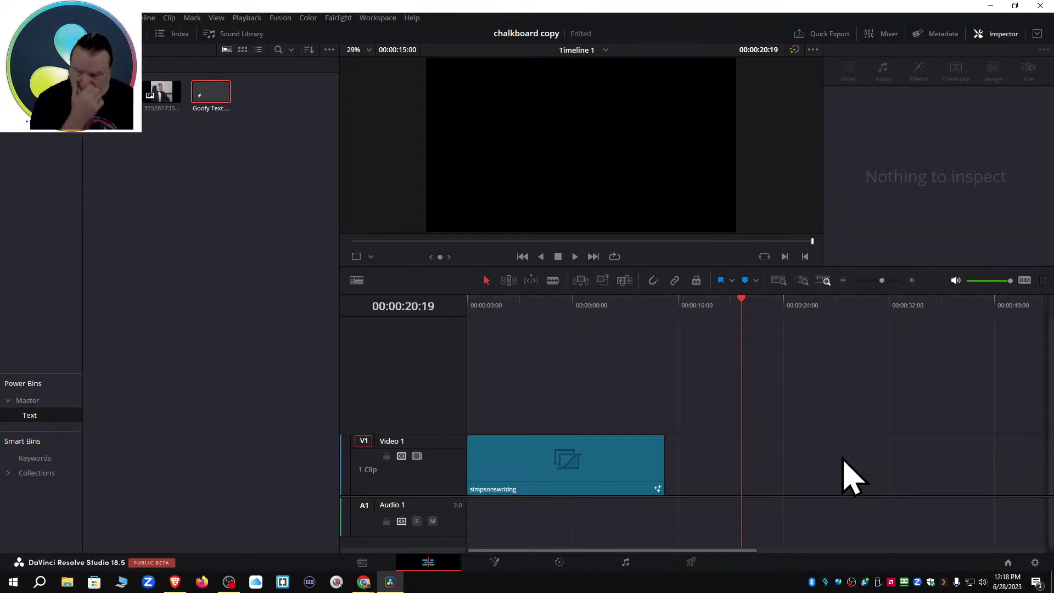
{"action": "key", "text": "ctrl+s"}
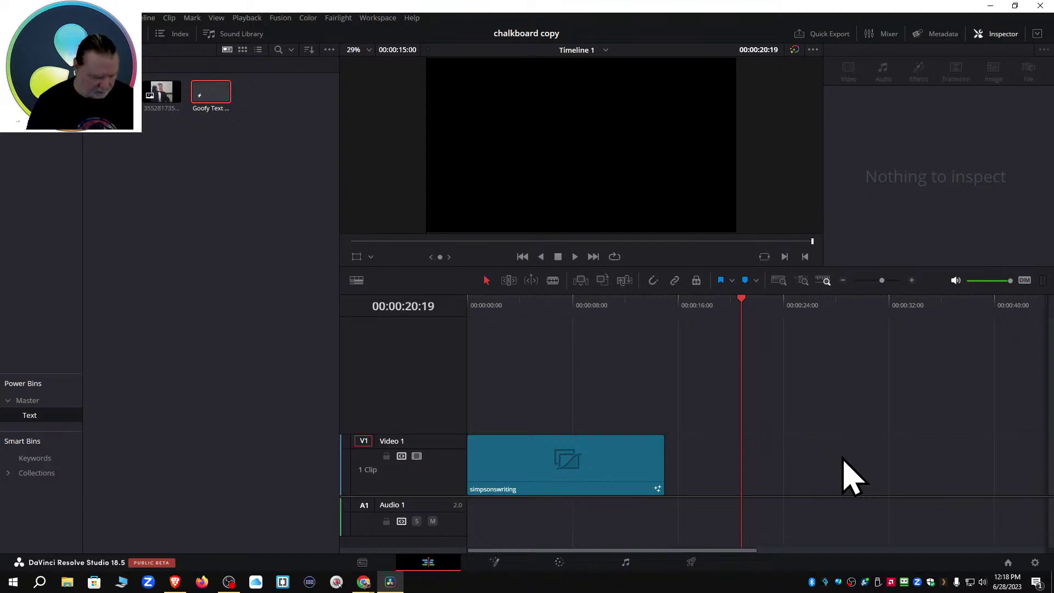
Set up a new timeline with three video tracks and three audio tracks.
{"action": "key", "text": "ctrl+n"}
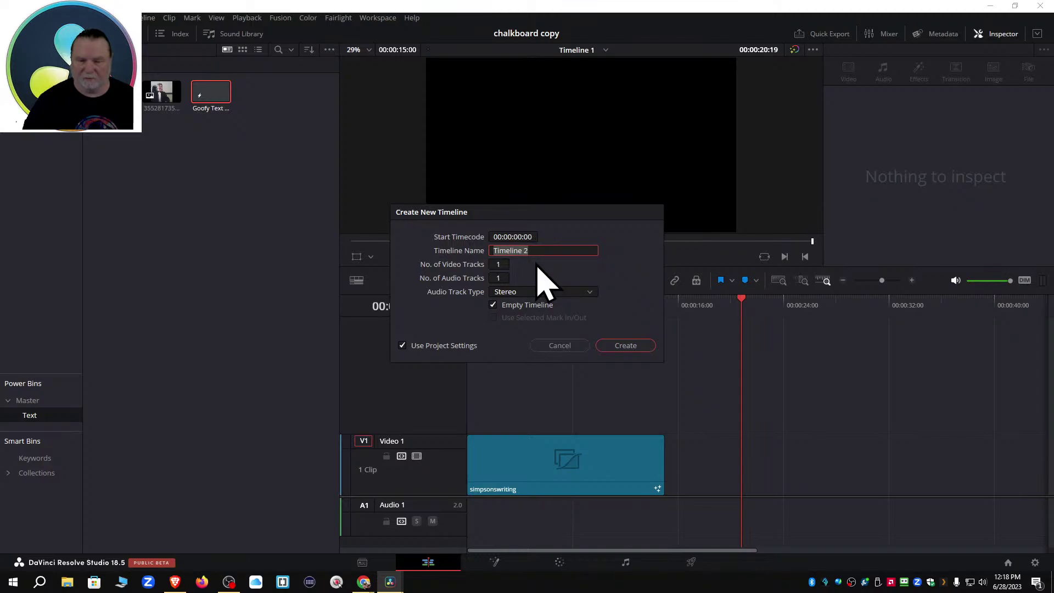
{"action": "left_click", "coordinate": [504, 266]}
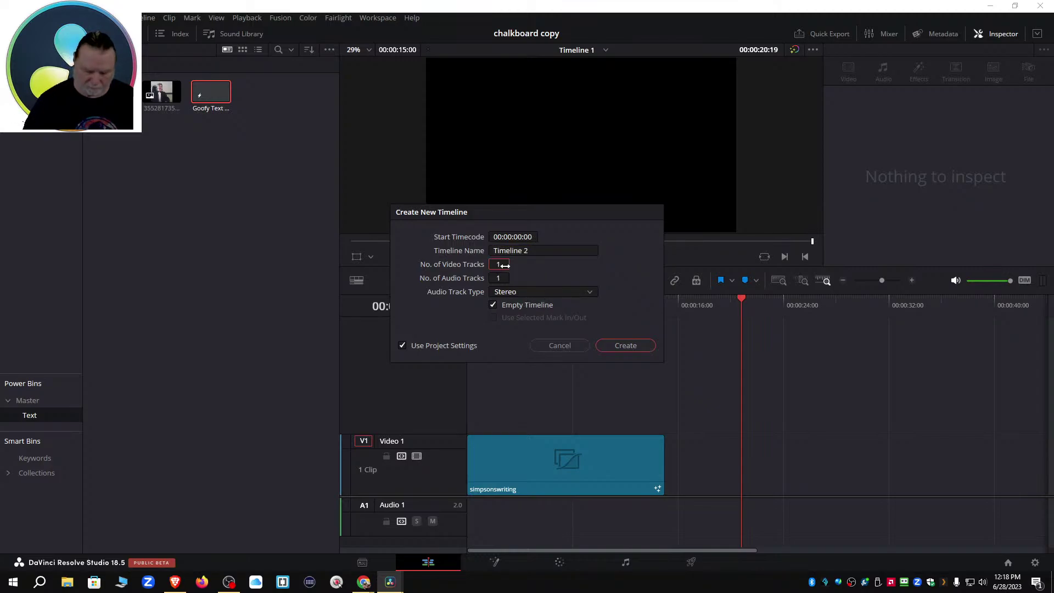
{"action": "type", "text": "3"}
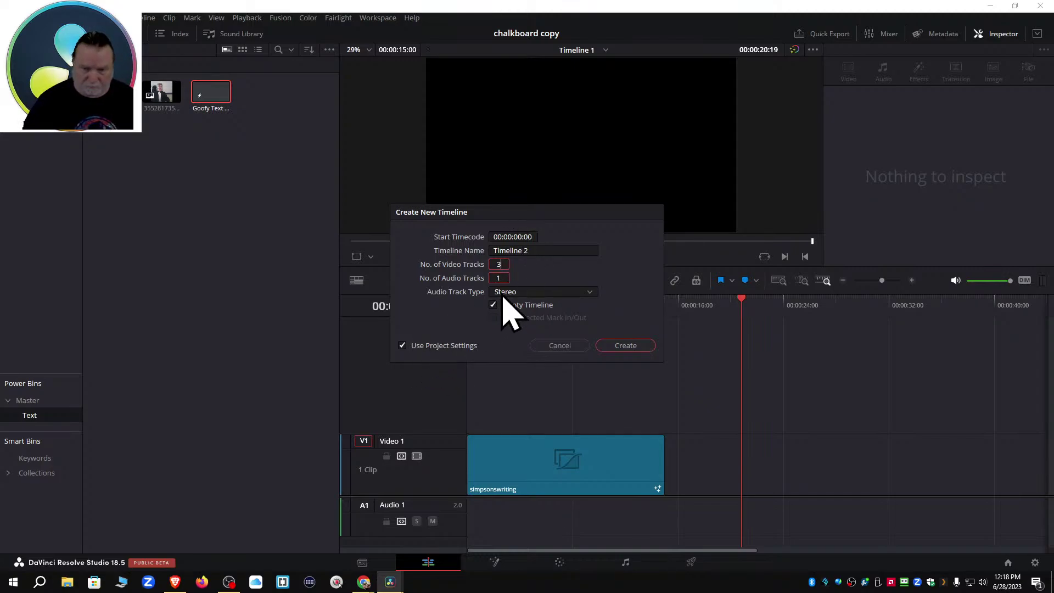
{"action": "left_click_drag", "start_coordinate": [502, 277], "coordinate": [513, 278]}
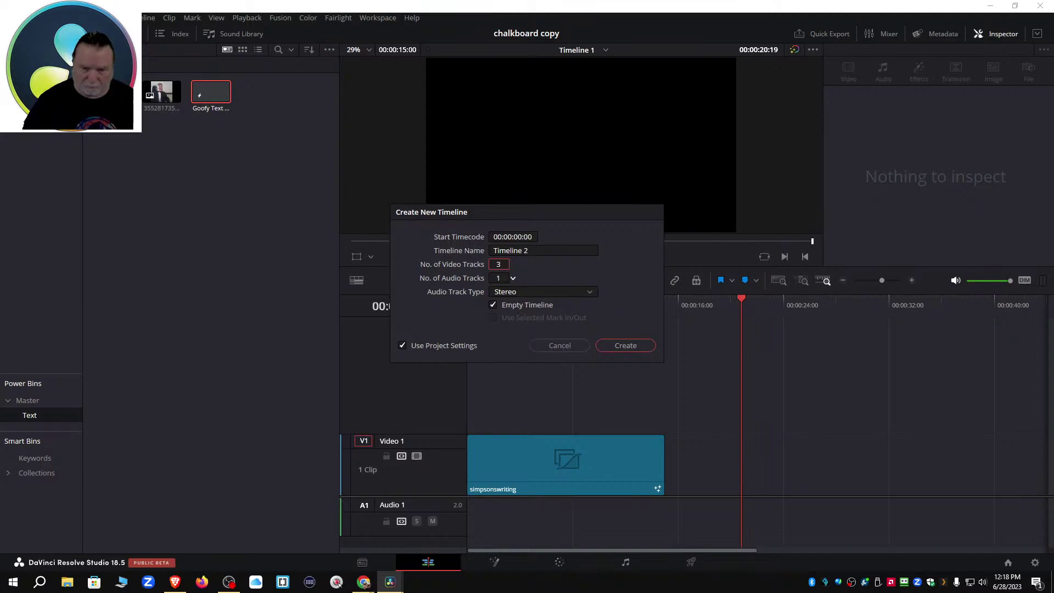
{"action": "left_click", "coordinate": [513, 277]}
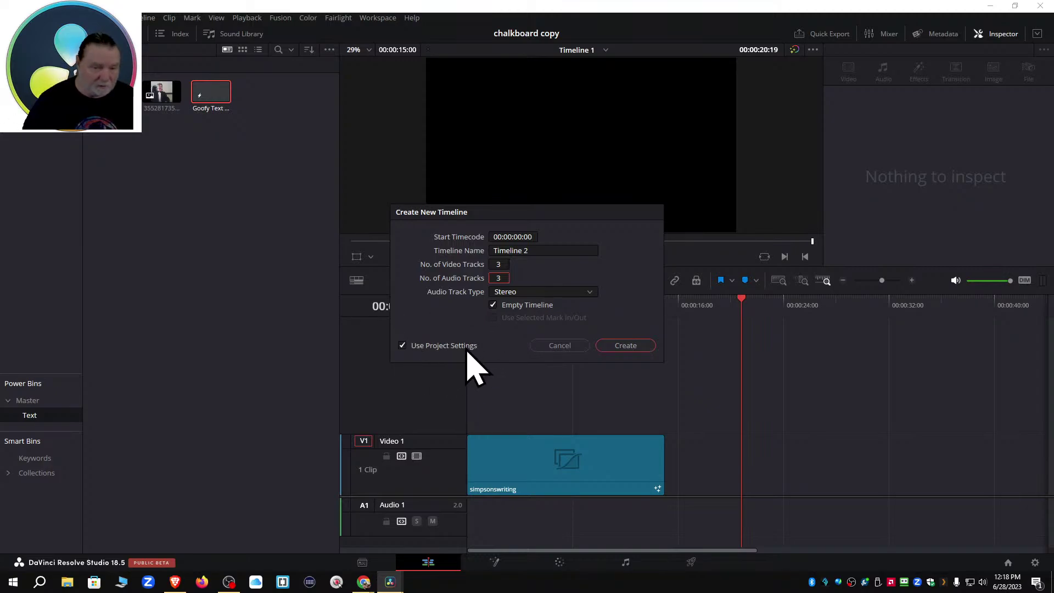
Turn off project settings for the new timeline, use the vertical 1080 x 1920 resolution and create it.
{"action": "left_click", "coordinate": [404, 346]}
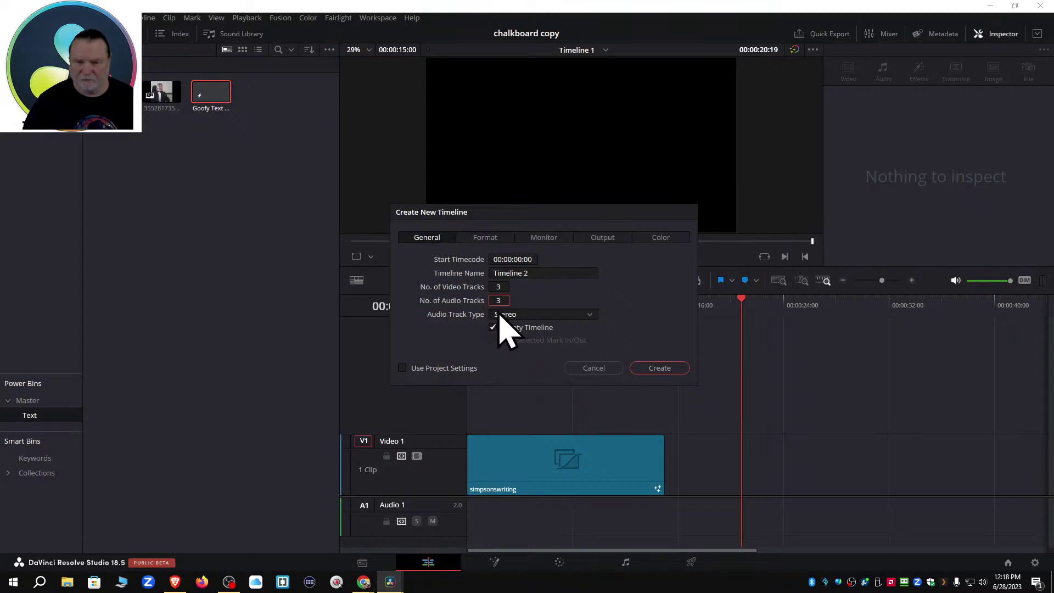
{"action": "left_click", "coordinate": [487, 239]}
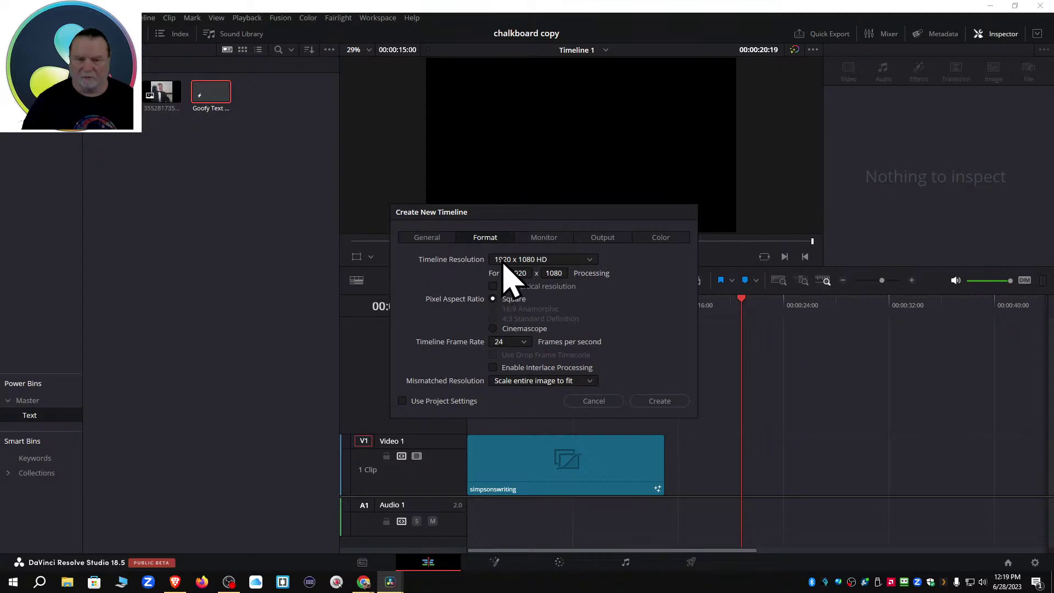
{"action": "left_click", "coordinate": [493, 287]}
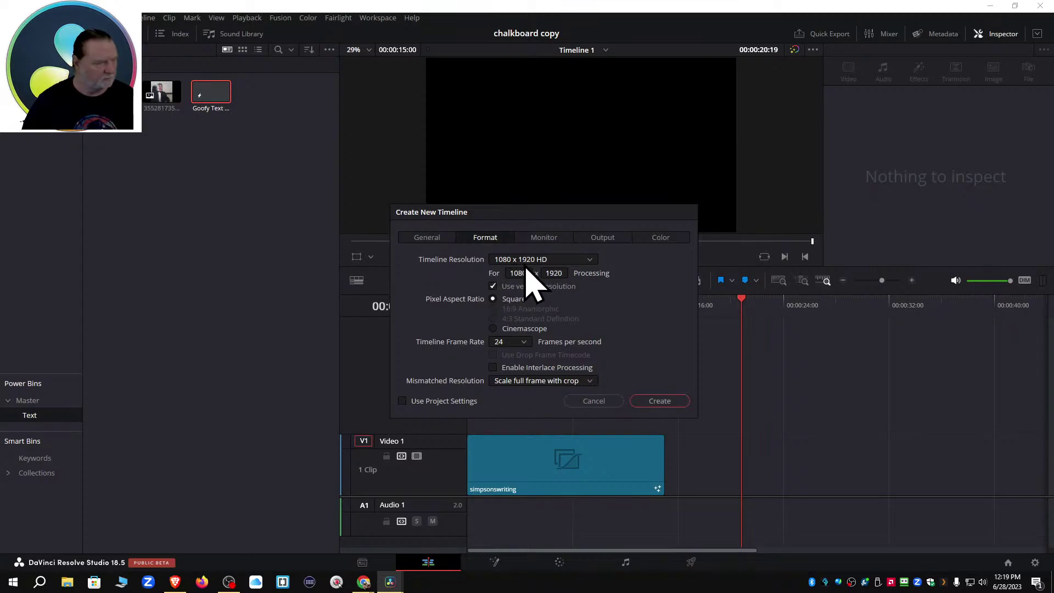
{"action": "left_click", "coordinate": [661, 401]}
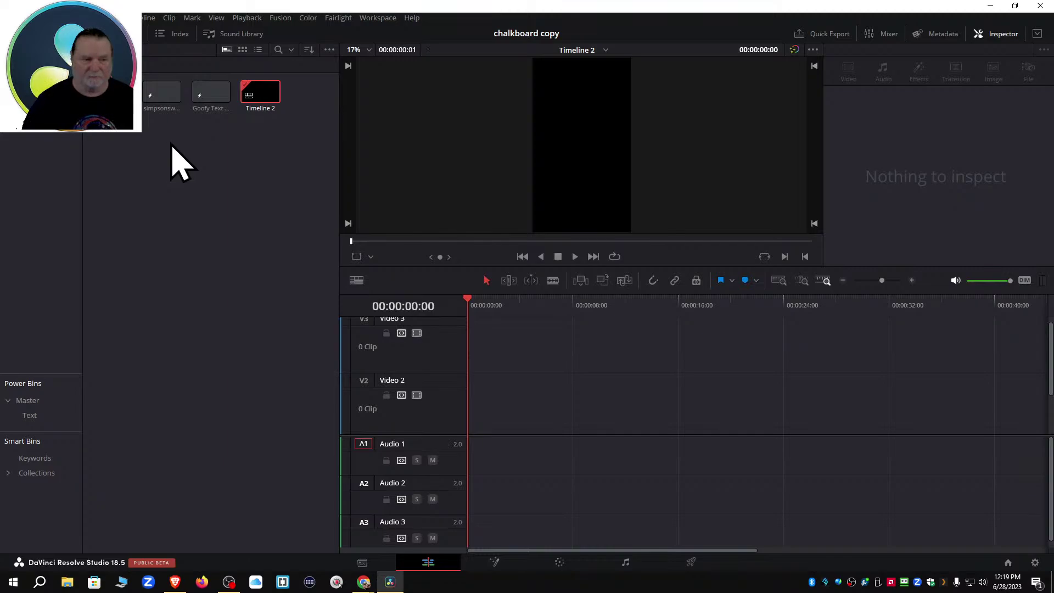
Place the portrait PNG from the Text power bin at the start of Video 2 and set its Position X to 102.
{"action": "left_click", "coordinate": [30, 418]}
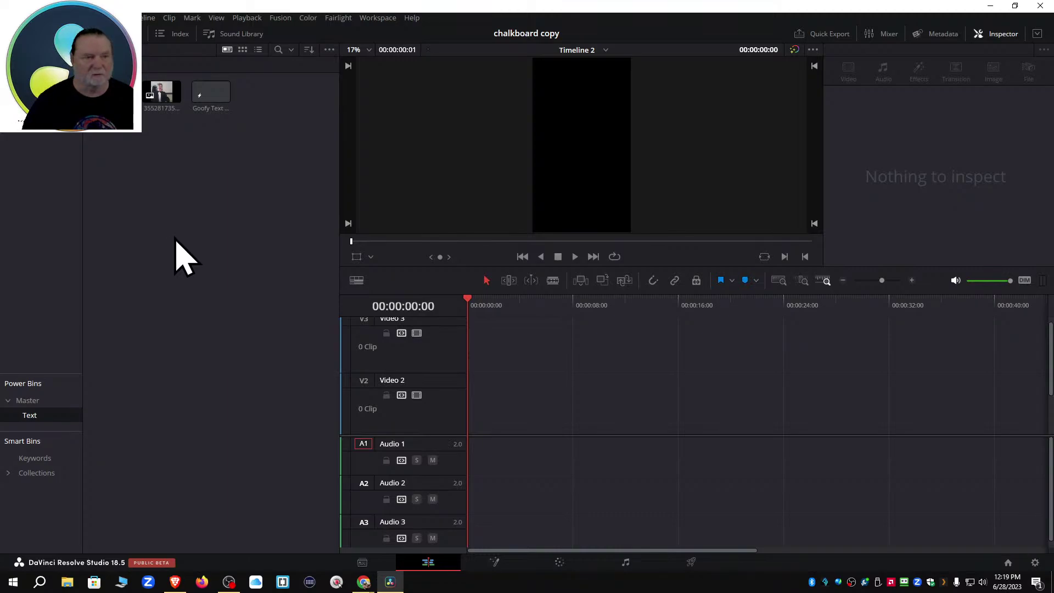
{"action": "left_click_drag", "start_coordinate": [167, 97], "coordinate": [508, 397]}
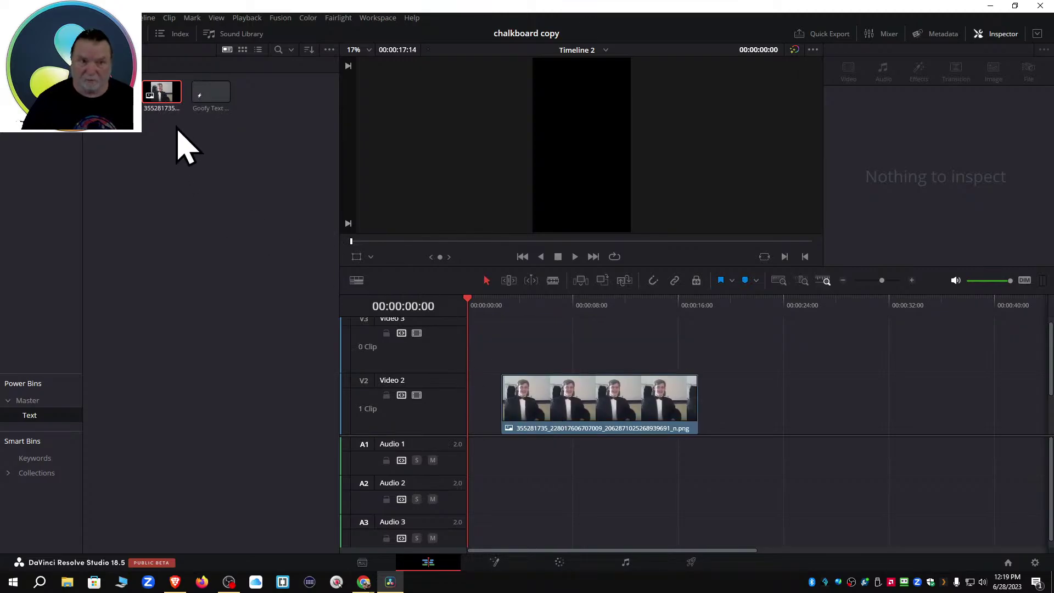
{"action": "left_click_drag", "start_coordinate": [589, 404], "coordinate": [559, 404]}
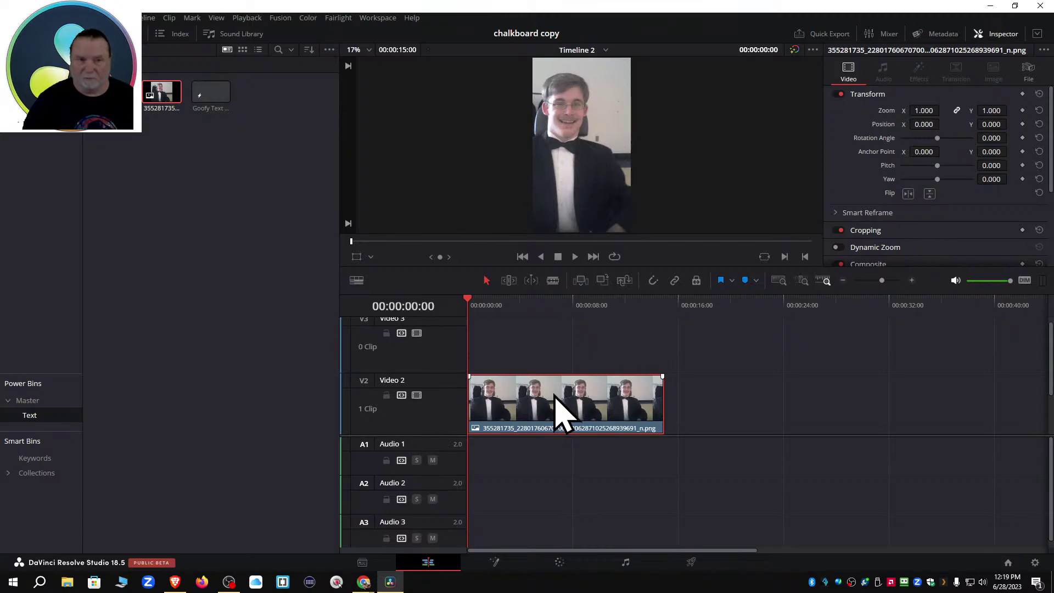
{"action": "left_click", "coordinate": [55, 33]}
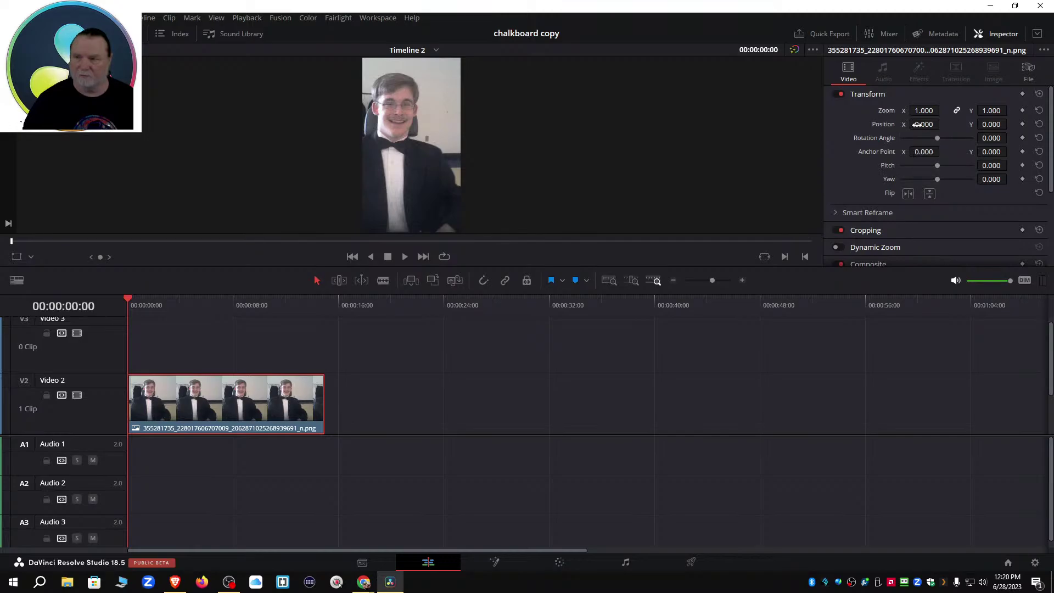
{"action": "left_click_drag", "start_coordinate": [924, 124], "coordinate": [950, 124]}
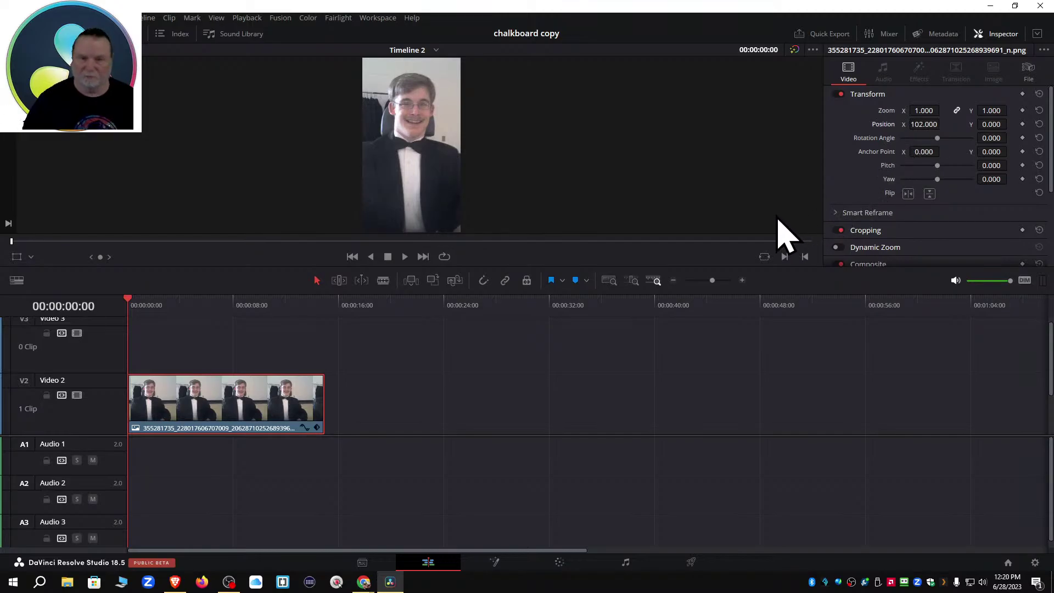
Add an alpha output to the portrait's Color page node graph fed by node 01, and open Magic Mask.
{"action": "left_click", "coordinate": [562, 569]}
{"action": "right_click", "coordinate": [707, 217]}
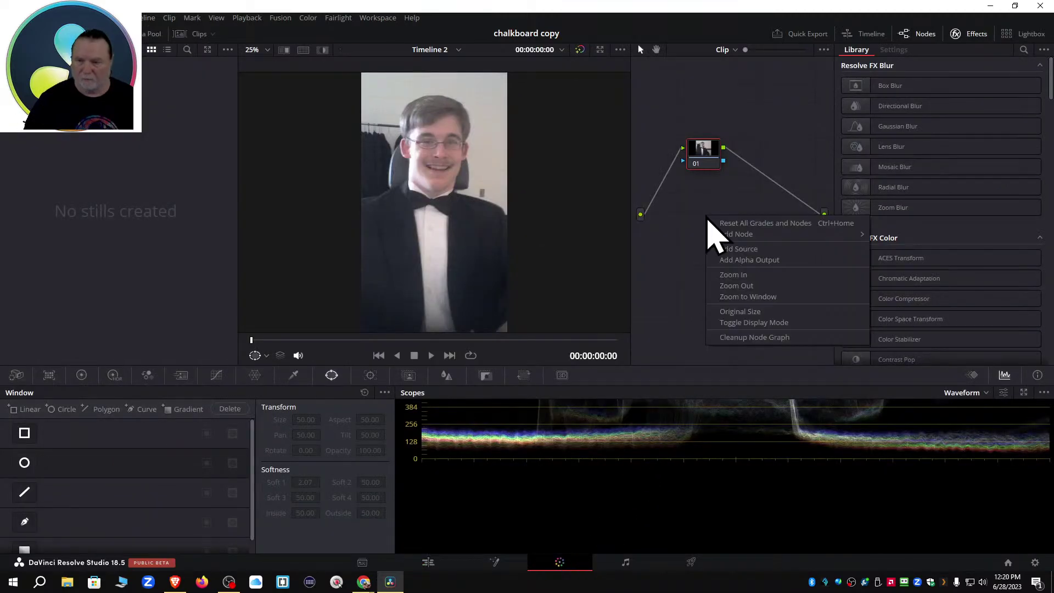
{"action": "left_click", "coordinate": [738, 260]}
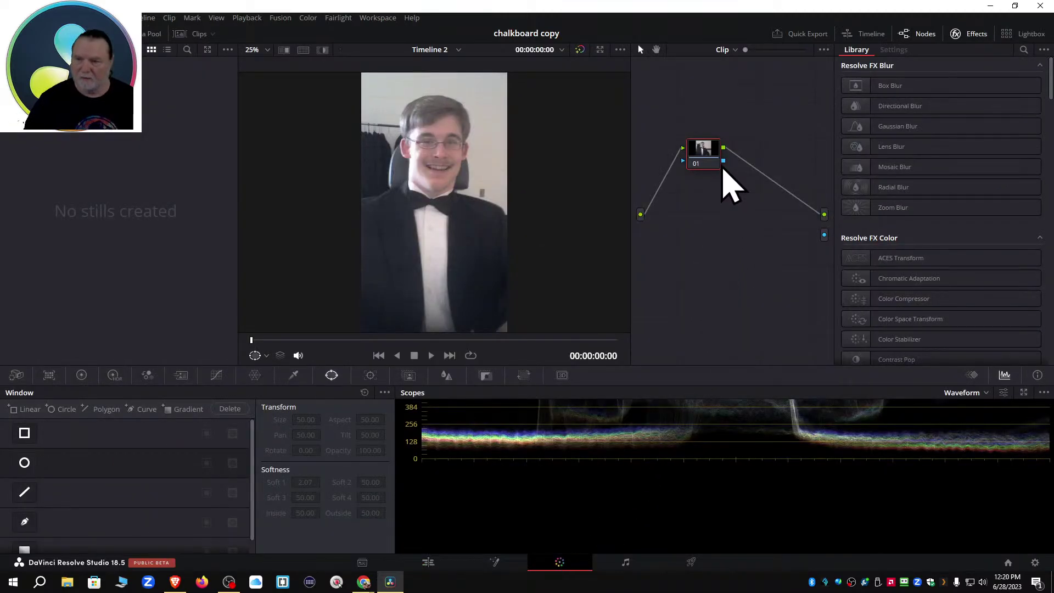
{"action": "left_click_drag", "start_coordinate": [791, 253], "coordinate": [828, 238]}
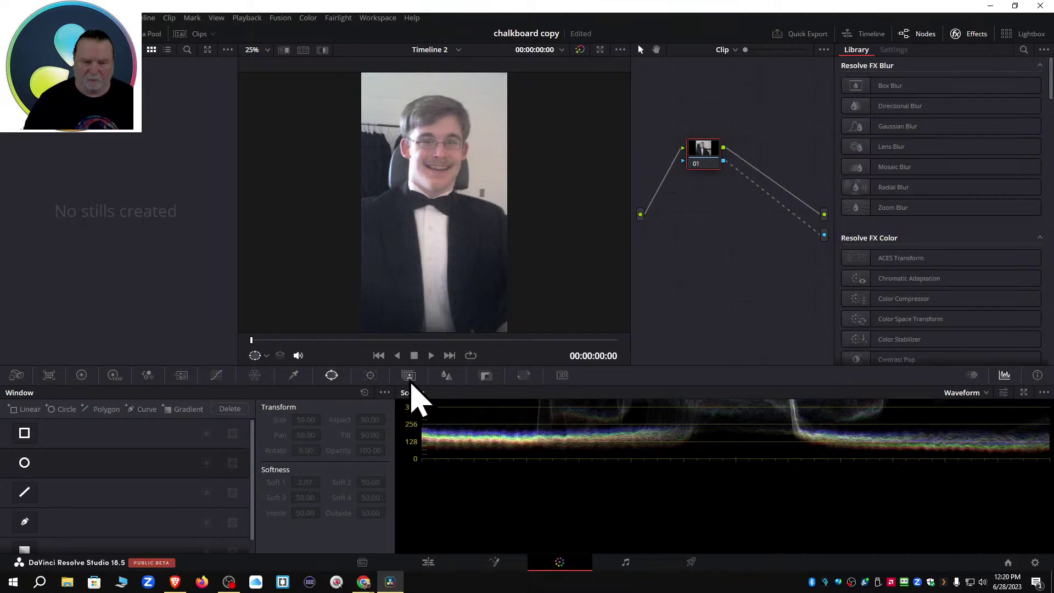
{"action": "left_click", "coordinate": [408, 376]}
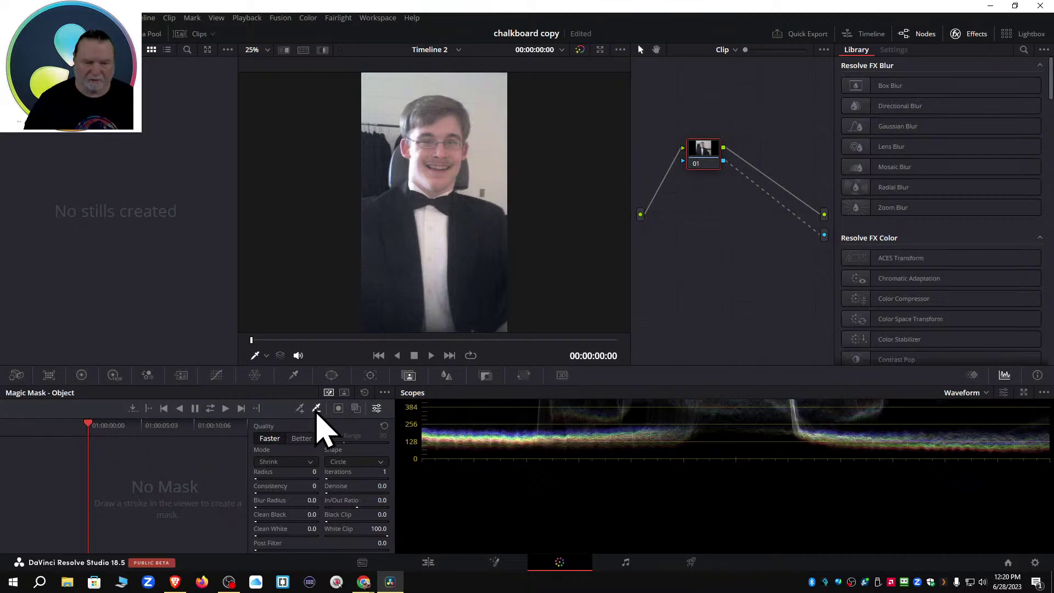
Try a subtractive Magic Mask stroke around the man's head and delete the stroke.
{"action": "mouse_move", "coordinate": [376, 178]}
{"action": "left_mouse_down"}
{"action": "mouse_move", "coordinate": [393, 89]}
{"action": "mouse_move", "coordinate": [456, 82]}
{"action": "mouse_move", "coordinate": [485, 87]}
{"action": "mouse_move", "coordinate": [494, 117]}
{"action": "left_mouse_up"}
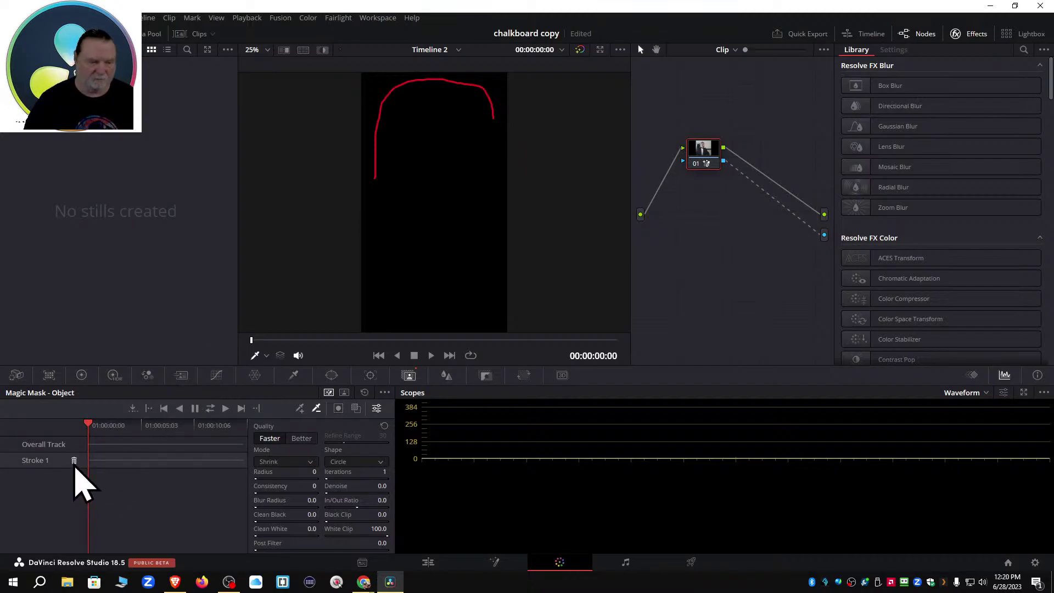
{"action": "left_click", "coordinate": [75, 462]}
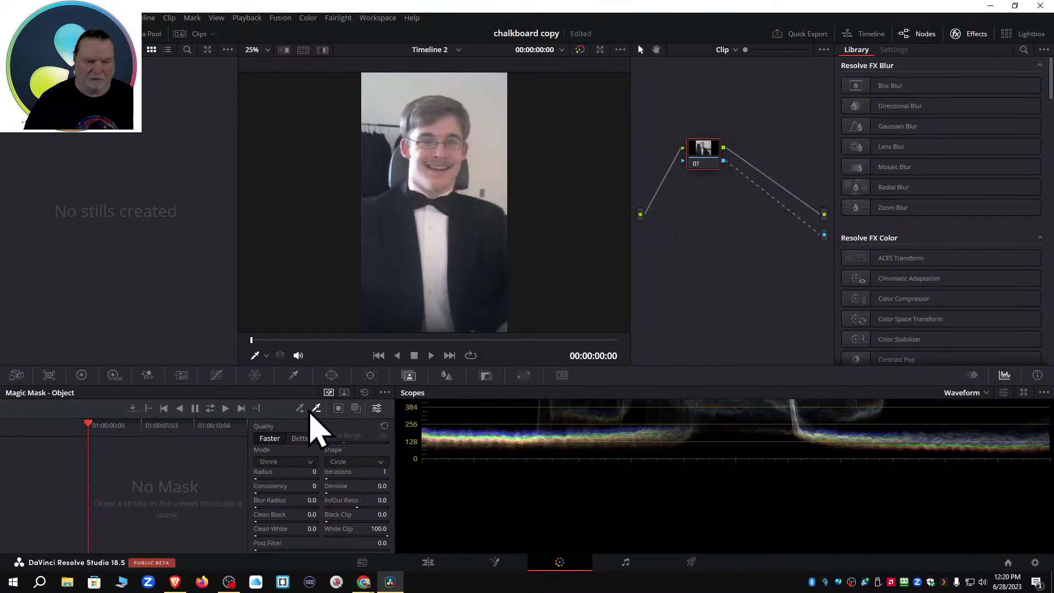
Try an additive Magic Mask stroke across the man's face, jacket and shirt, and delete the stroke.
{"action": "left_click", "coordinate": [300, 408]}
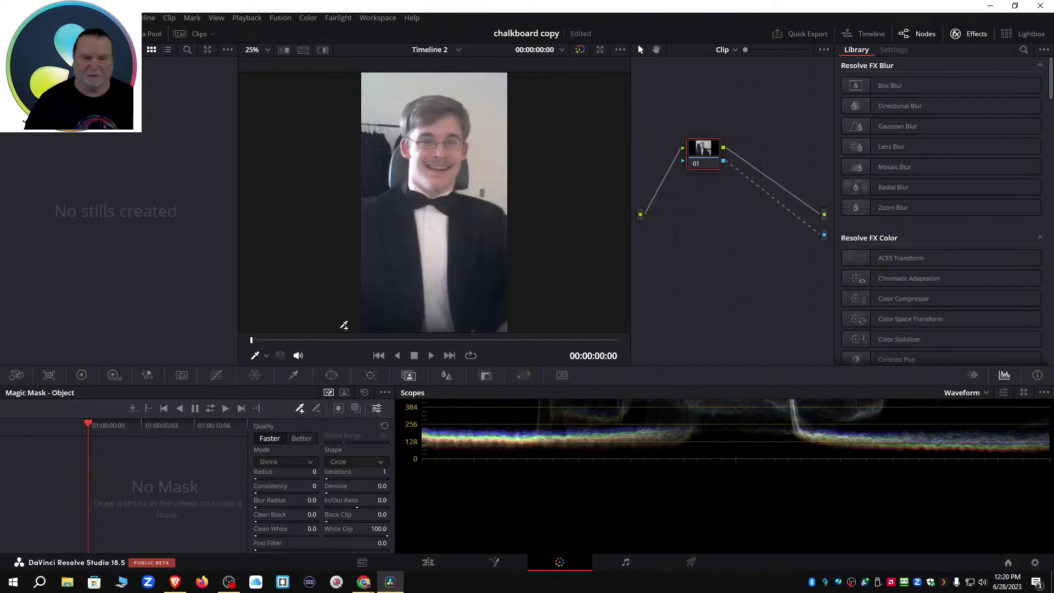
{"action": "mouse_move", "coordinate": [371, 320]}
{"action": "left_mouse_down"}
{"action": "mouse_move", "coordinate": [440, 325]}
{"action": "mouse_move", "coordinate": [487, 299]}
{"action": "left_mouse_up"}
{"action": "left_click_drag", "start_coordinate": [442, 208], "coordinate": [415, 170]}
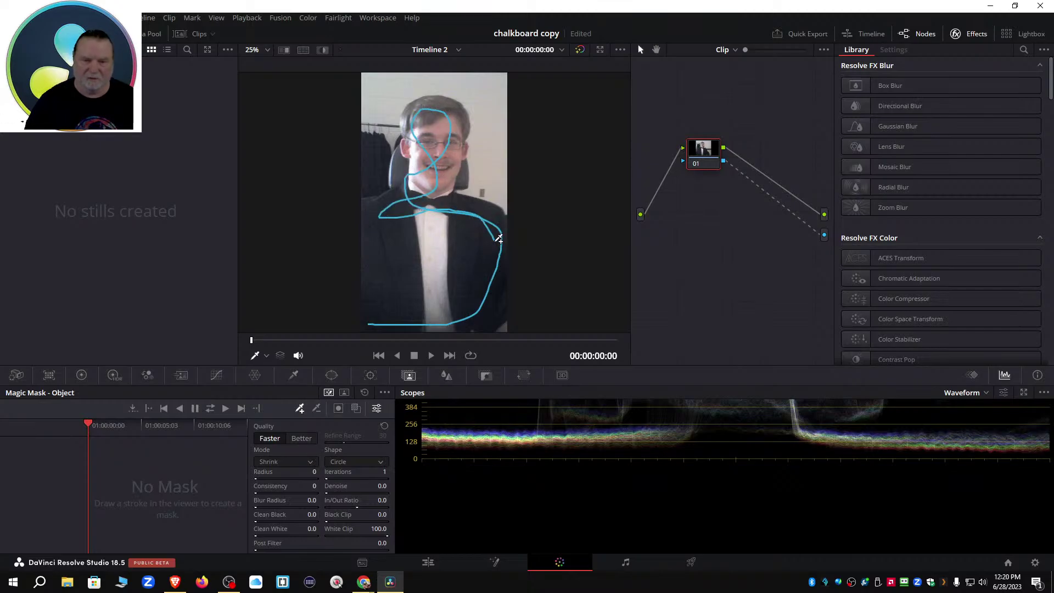
{"action": "left_click_drag", "start_coordinate": [388, 281], "coordinate": [391, 198]}
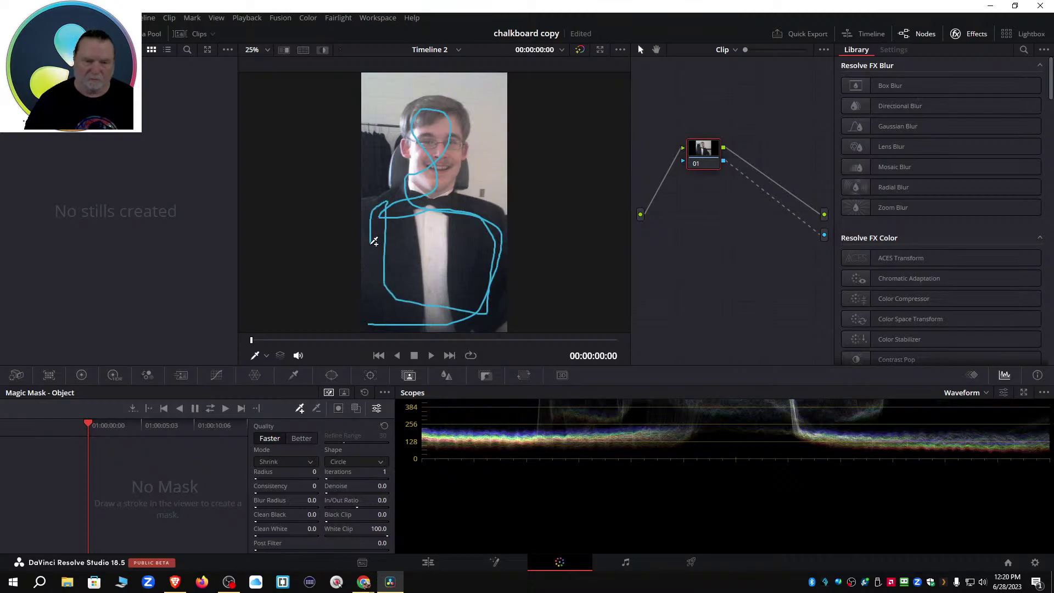
{"action": "left_click_drag", "start_coordinate": [431, 300], "coordinate": [434, 225]}
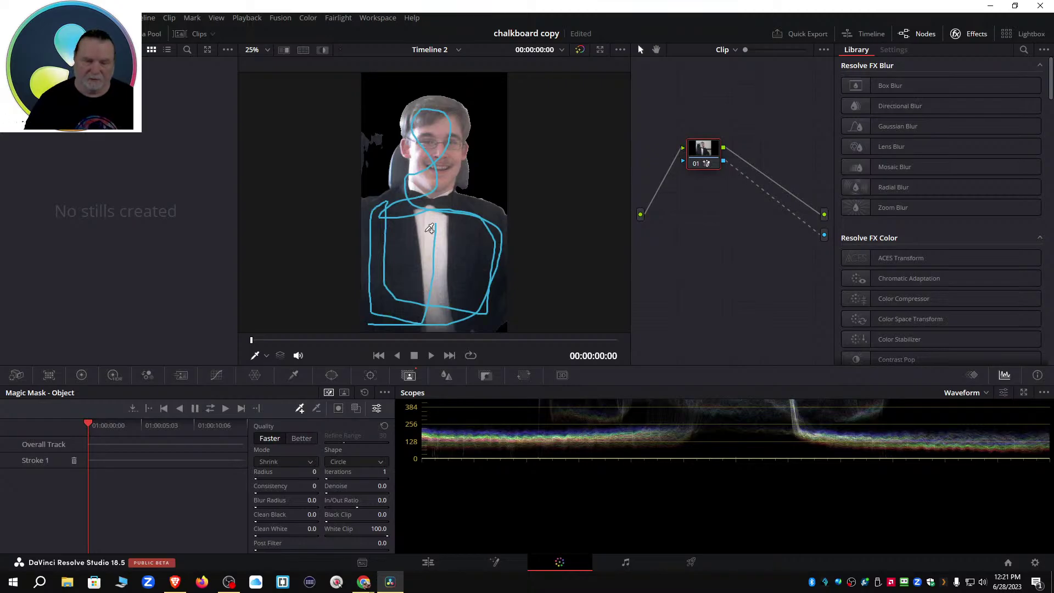
{"action": "left_click", "coordinate": [74, 460]}
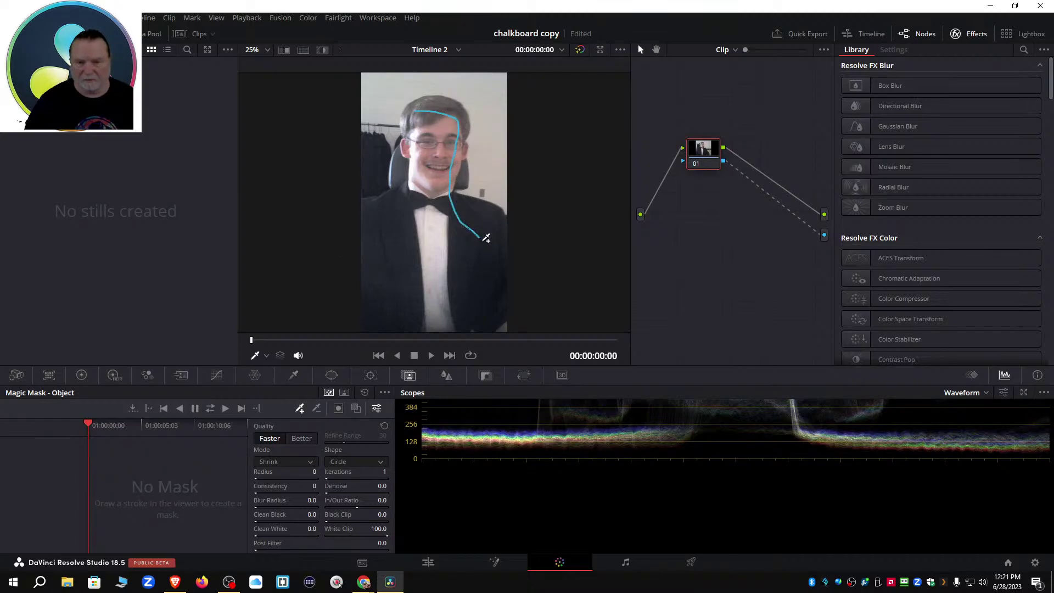
Mask the man with one additive stroke around his face and torso, and exclude the coat rack and chair with three subtractive strokes.
{"action": "mouse_move", "coordinate": [392, 317]}
{"action": "left_mouse_down"}
{"action": "mouse_move", "coordinate": [377, 298]}
{"action": "mouse_move", "coordinate": [387, 235]}
{"action": "left_mouse_up"}
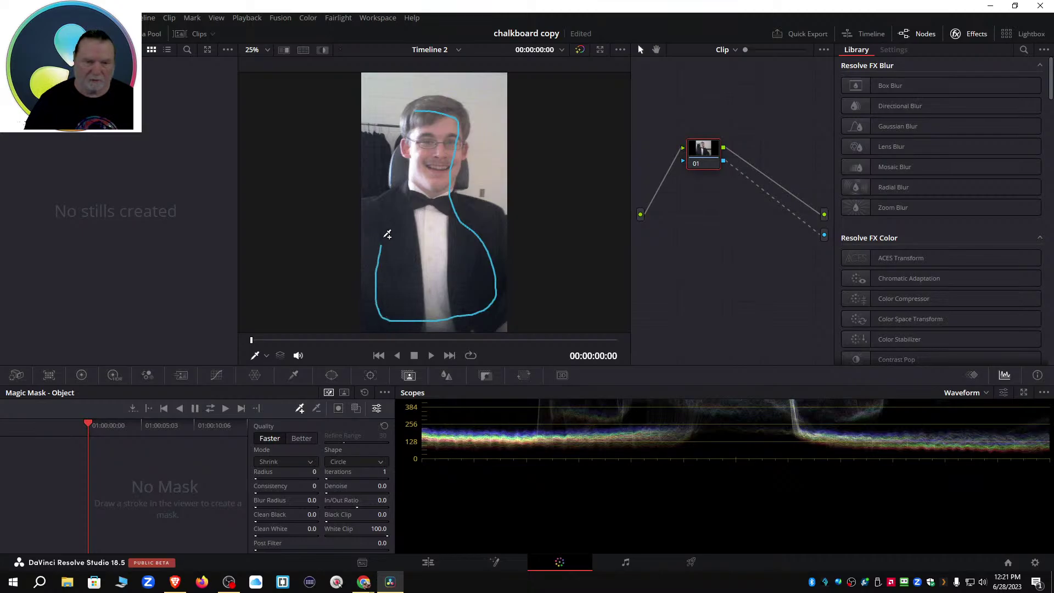
{"action": "left_click_drag", "start_coordinate": [422, 120], "coordinate": [418, 115]}
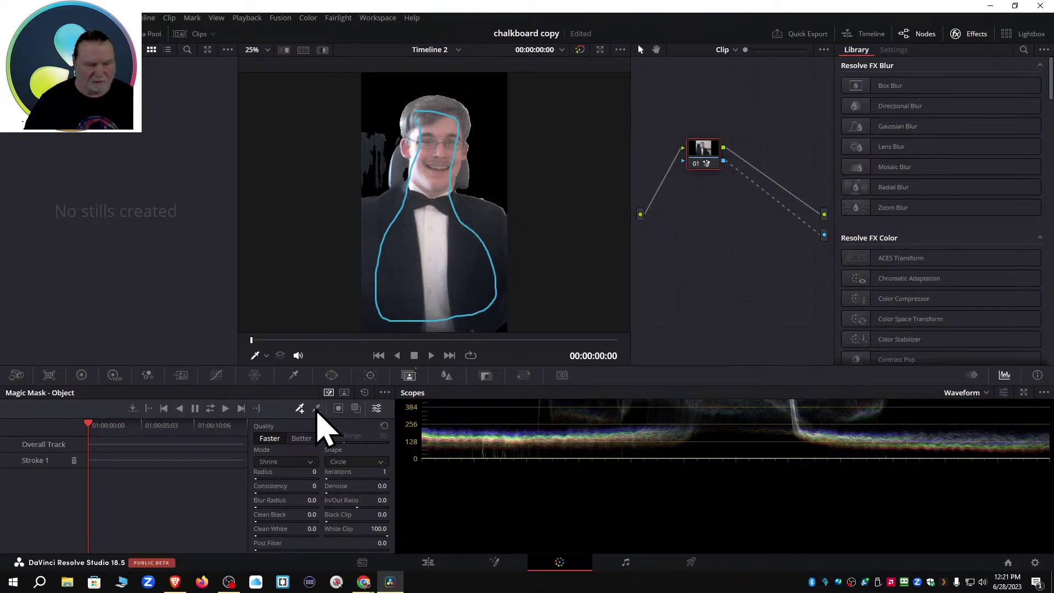
{"action": "left_click", "coordinate": [316, 408]}
{"action": "mouse_move", "coordinate": [373, 110]}
{"action": "left_mouse_down"}
{"action": "mouse_move", "coordinate": [374, 181]}
{"action": "mouse_move", "coordinate": [395, 164]}
{"action": "mouse_move", "coordinate": [393, 141]}
{"action": "left_mouse_up"}
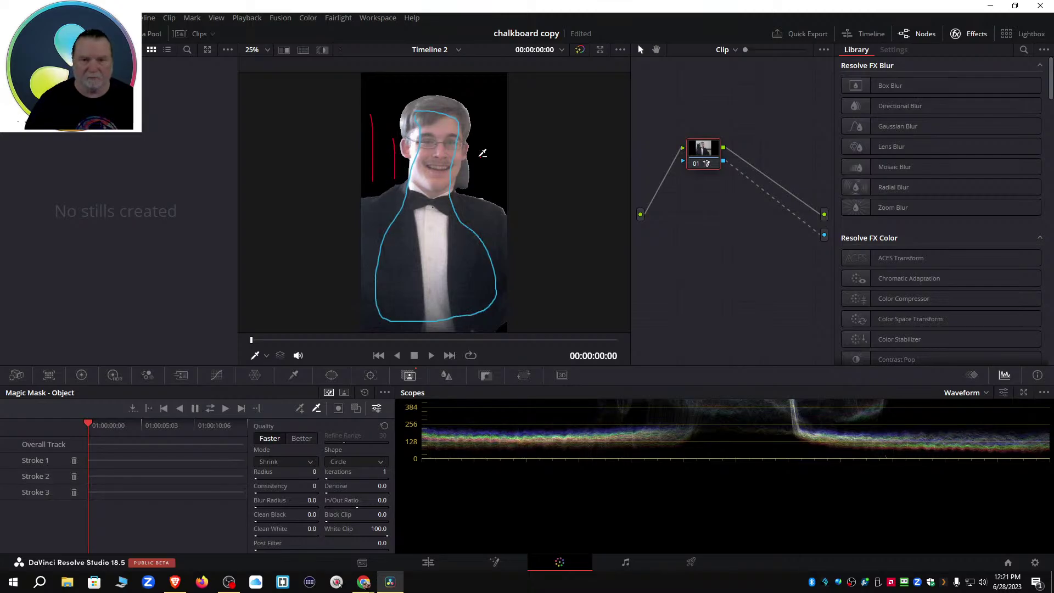
{"action": "left_click_drag", "start_coordinate": [465, 179], "coordinate": [467, 191]}
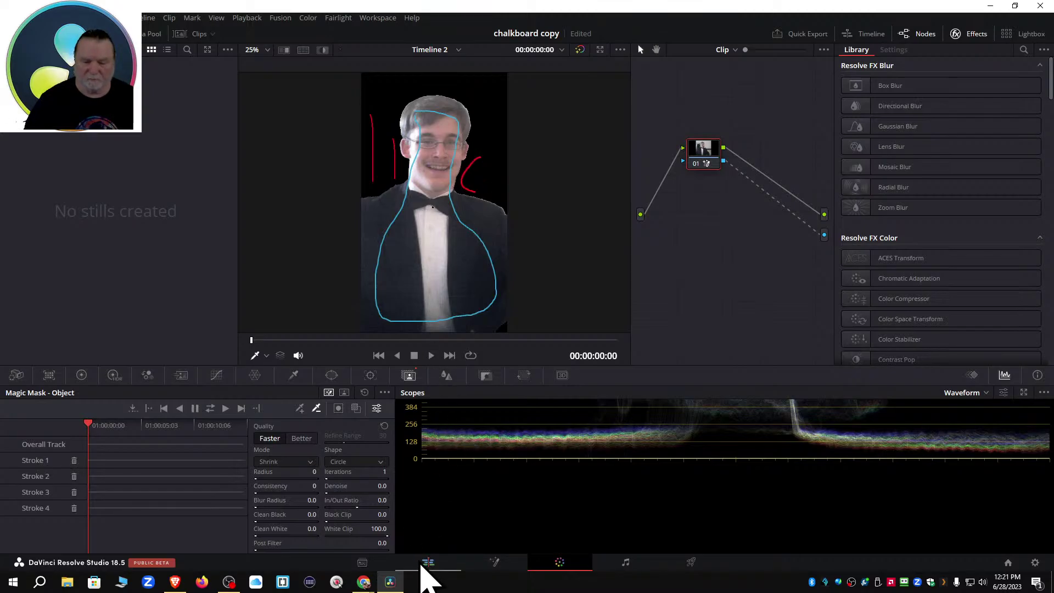
Place the Goofy Text clip from the Text power bin on Video 4 of the edit timeline and preview it at 00:00:19:10.
{"action": "left_click", "coordinate": [428, 565]}
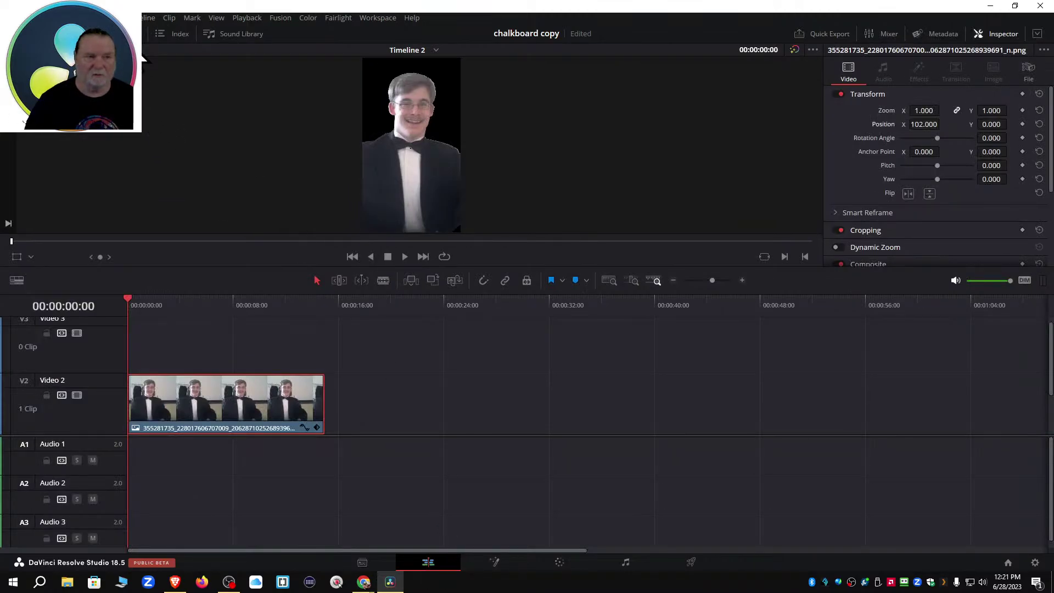
{"action": "left_click", "coordinate": [24, 34]}
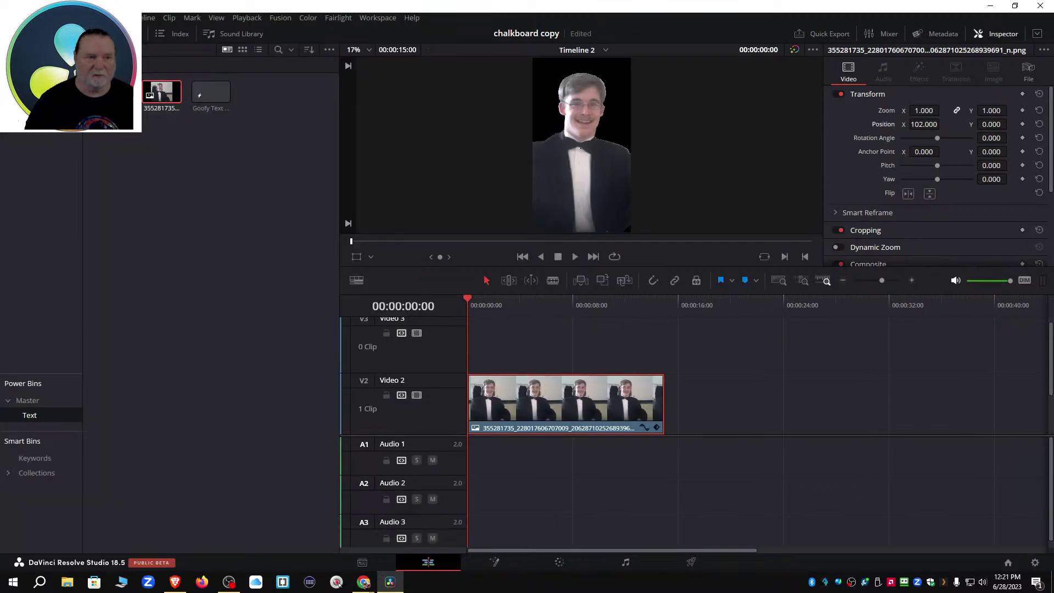
{"action": "left_click_drag", "start_coordinate": [193, 98], "coordinate": [256, 317]}
{"action": "left_click_drag", "start_coordinate": [220, 105], "coordinate": [697, 384]}
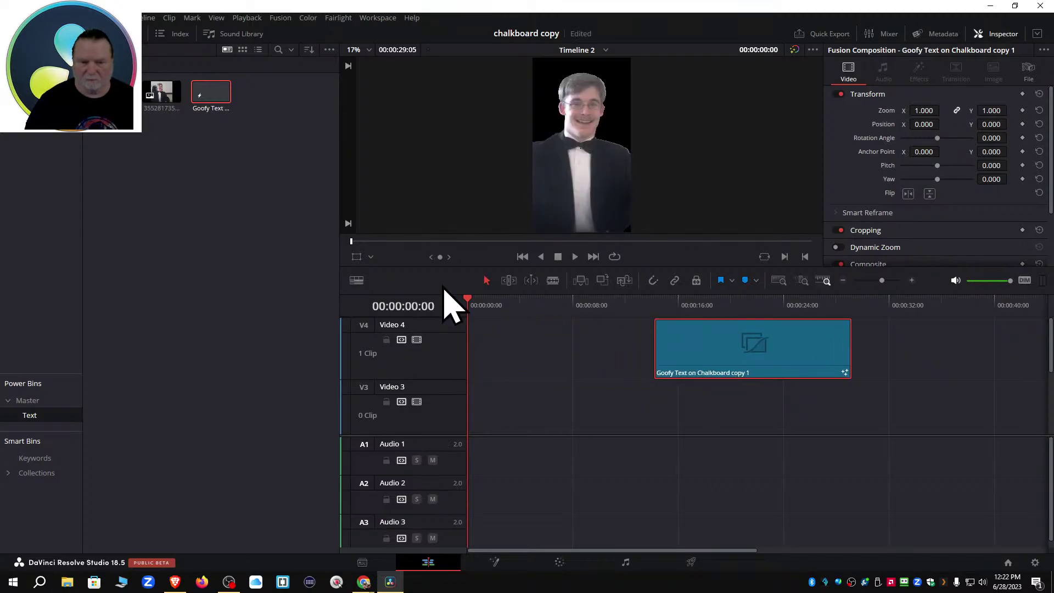
{"action": "left_click", "coordinate": [33, 34]}
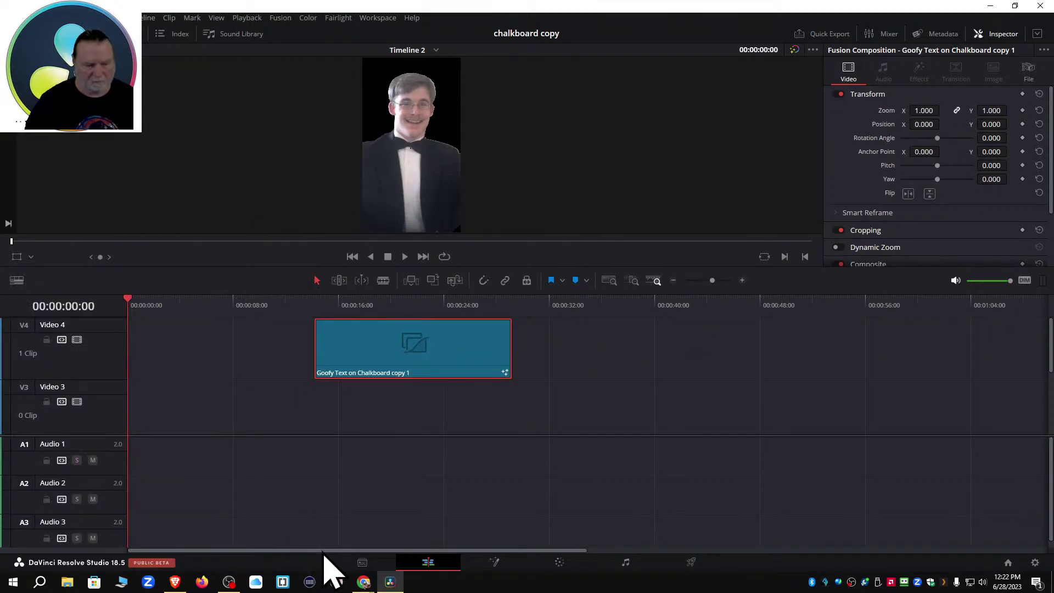
{"action": "left_click_drag", "start_coordinate": [297, 551], "coordinate": [247, 558]}
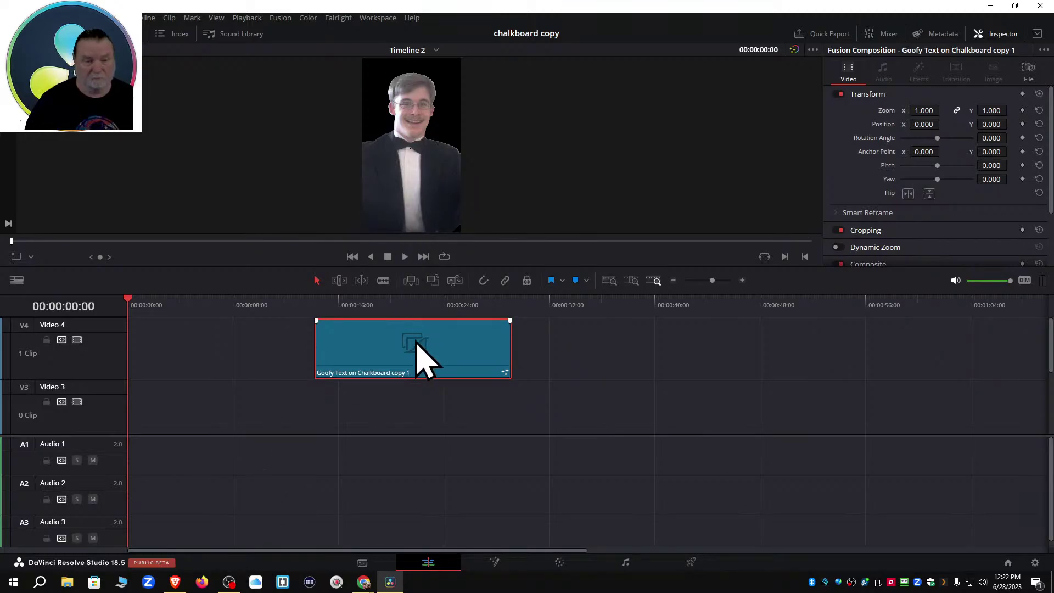
{"action": "left_click", "coordinate": [384, 305]}
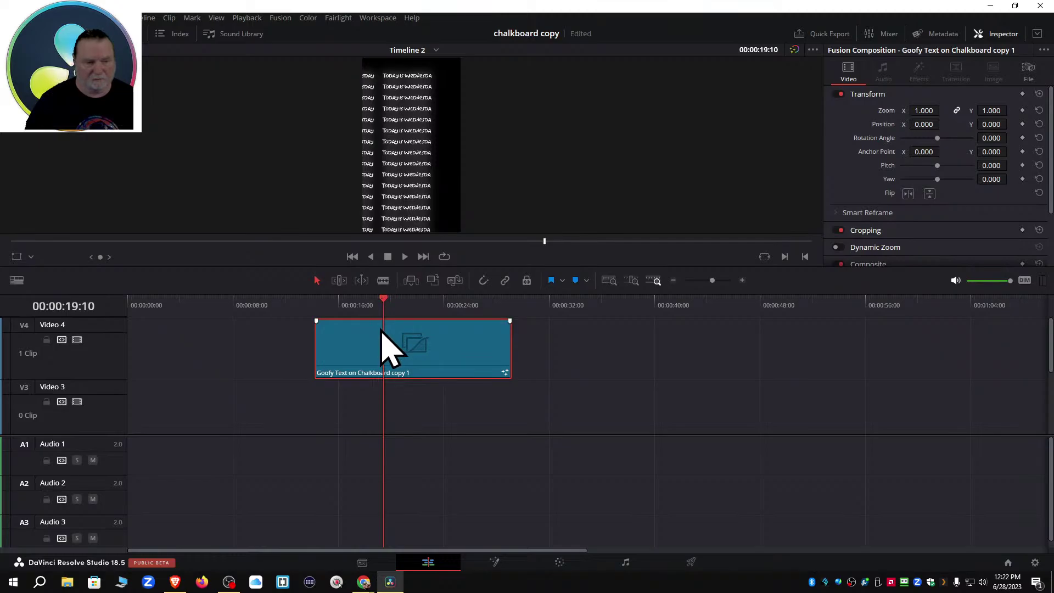
Move the Goofy Text clip down to Video 3, delete it, and return the playhead to the timeline start.
{"action": "left_click_drag", "start_coordinate": [405, 346], "coordinate": [175, 337]}
{"action": "left_click_drag", "start_coordinate": [385, 307], "coordinate": [462, 435]}
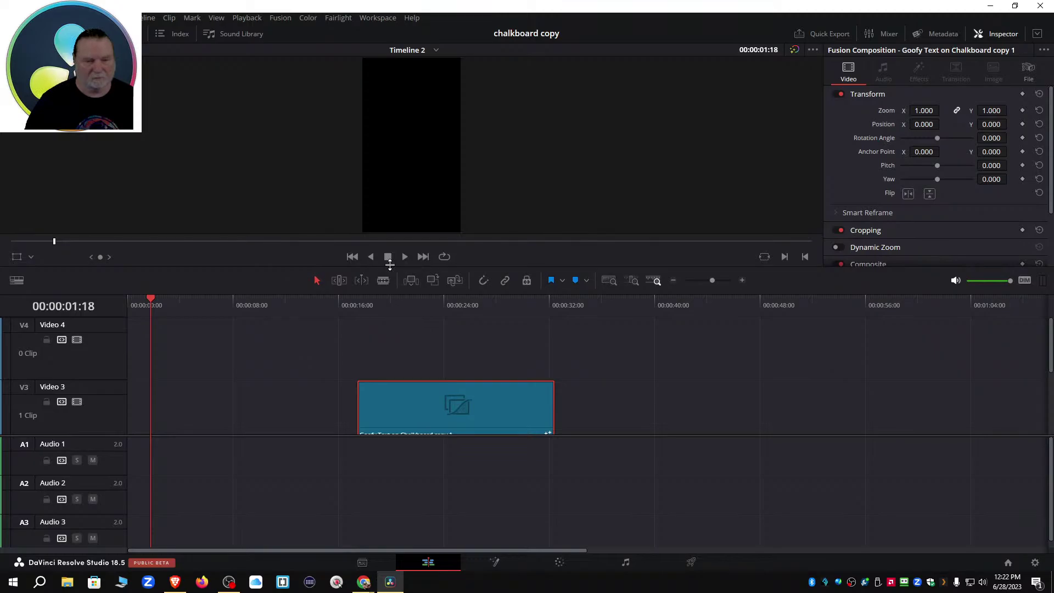
{"action": "key", "text": "Delete"}
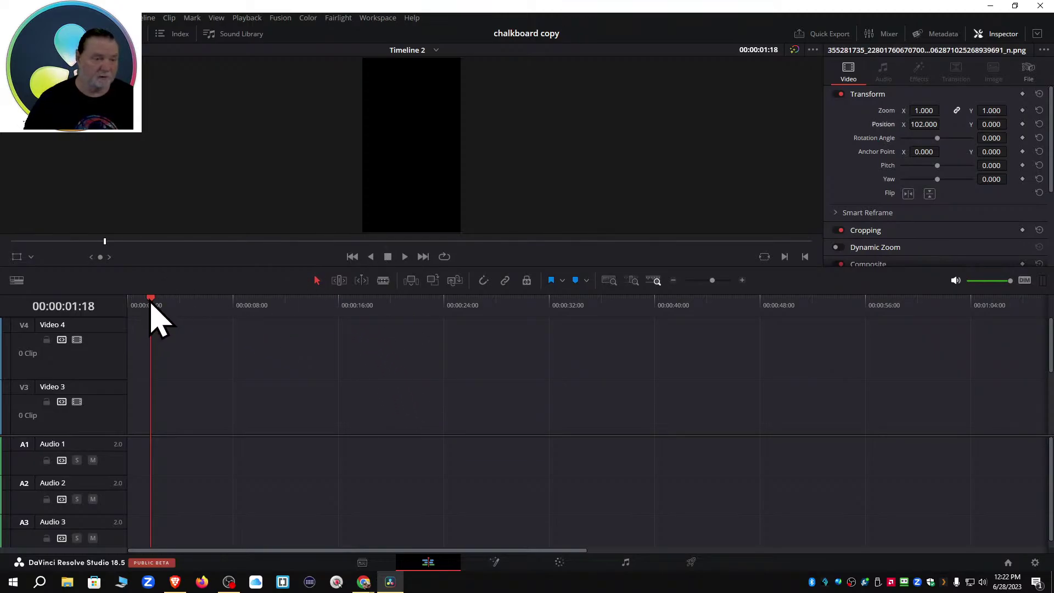
{"action": "left_click_drag", "start_coordinate": [150, 302], "coordinate": [123, 302]}
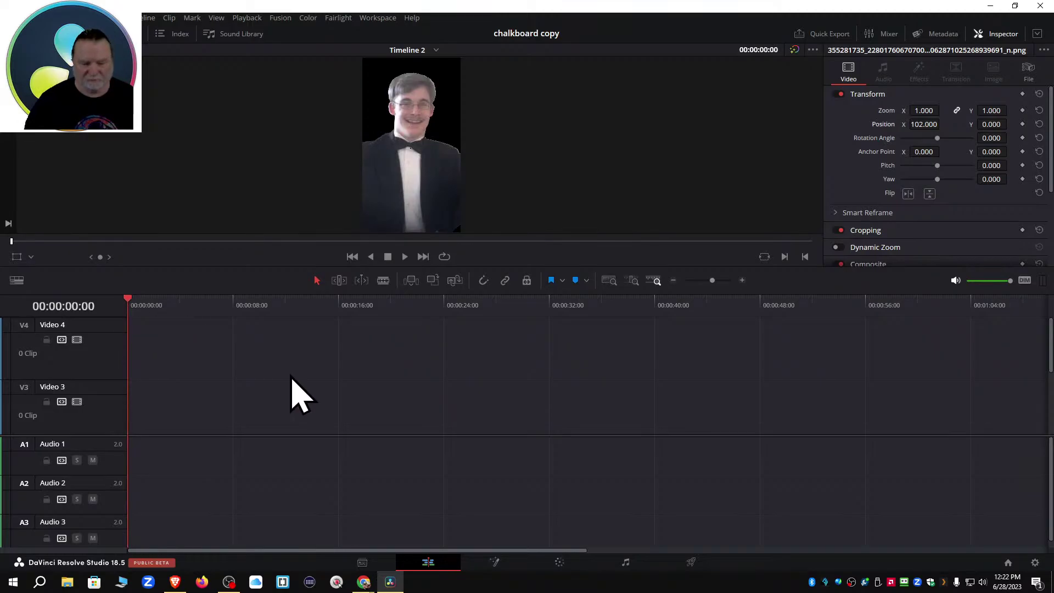
Grab a still of the masked portrait on the Color page and export it as JPEG, named with the man's first name and "Instagramish".
{"action": "left_click", "coordinate": [560, 564]}
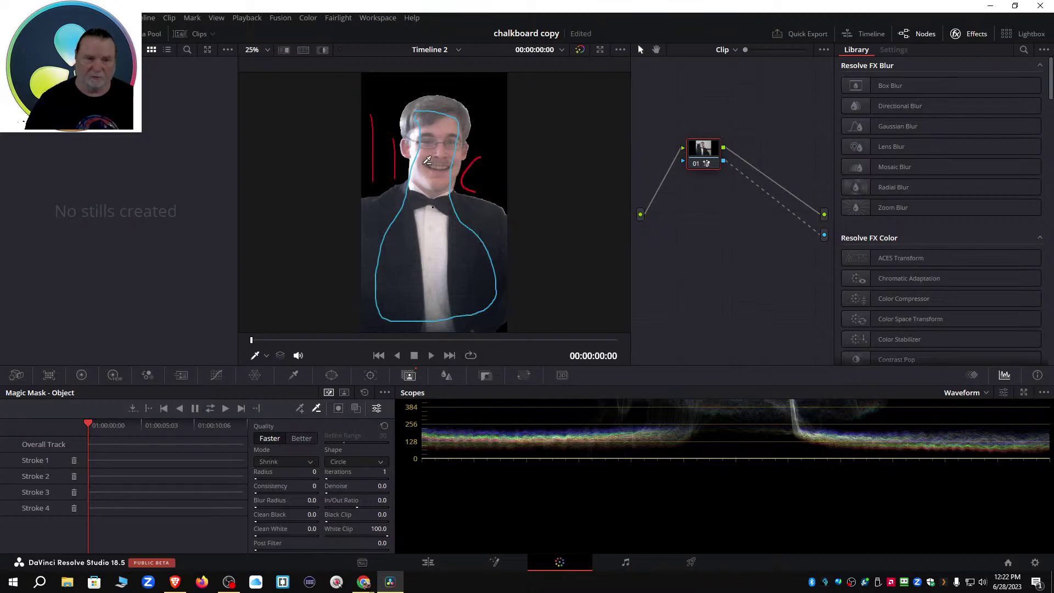
{"action": "right_click", "coordinate": [428, 161]}
{"action": "left_click", "coordinate": [445, 188]}
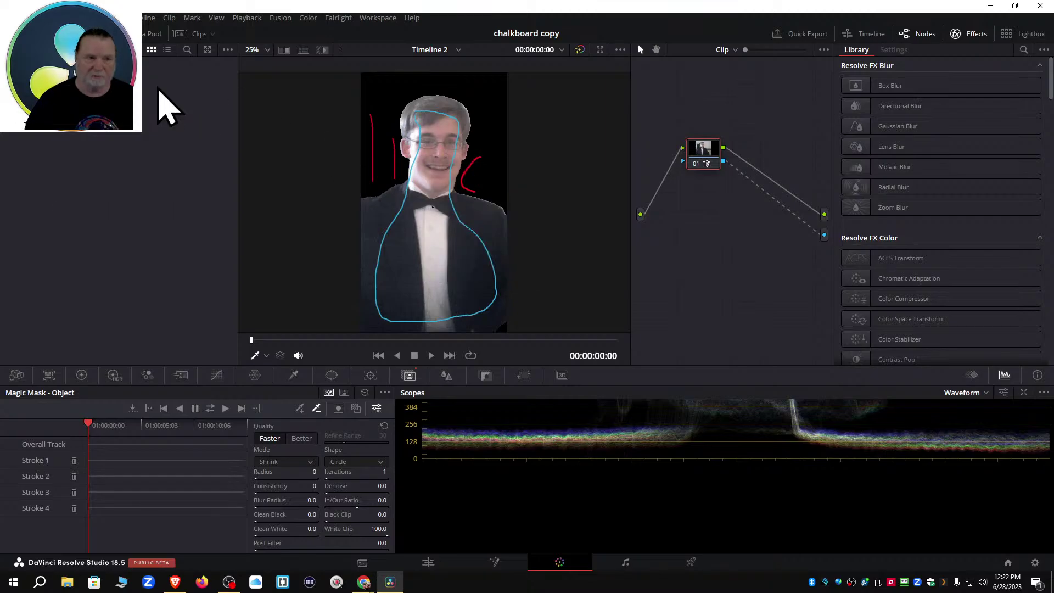
{"action": "right_click", "coordinate": [35, 84]}
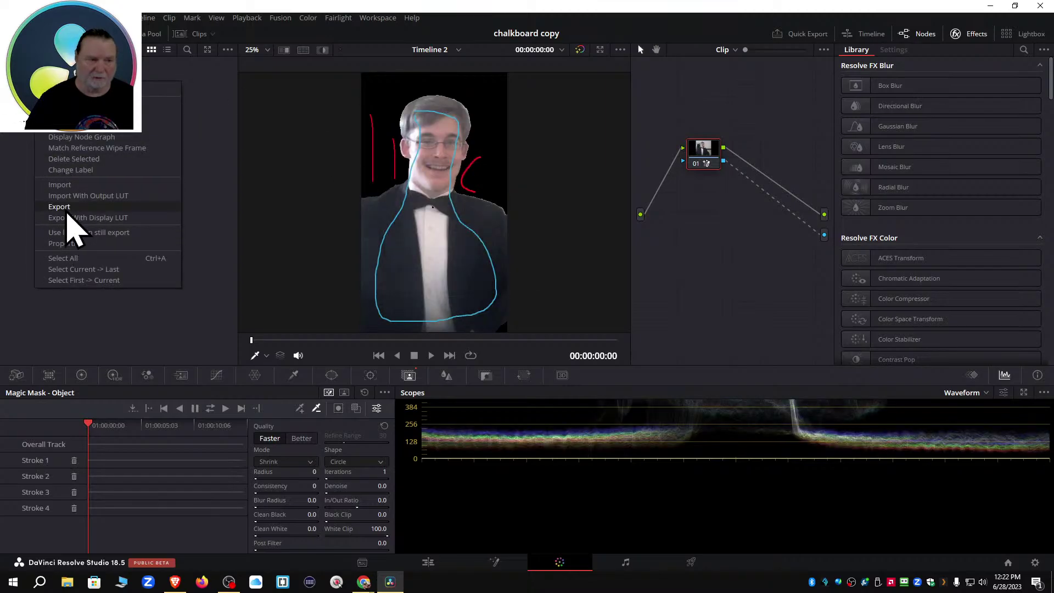
{"action": "left_click", "coordinate": [66, 209]}
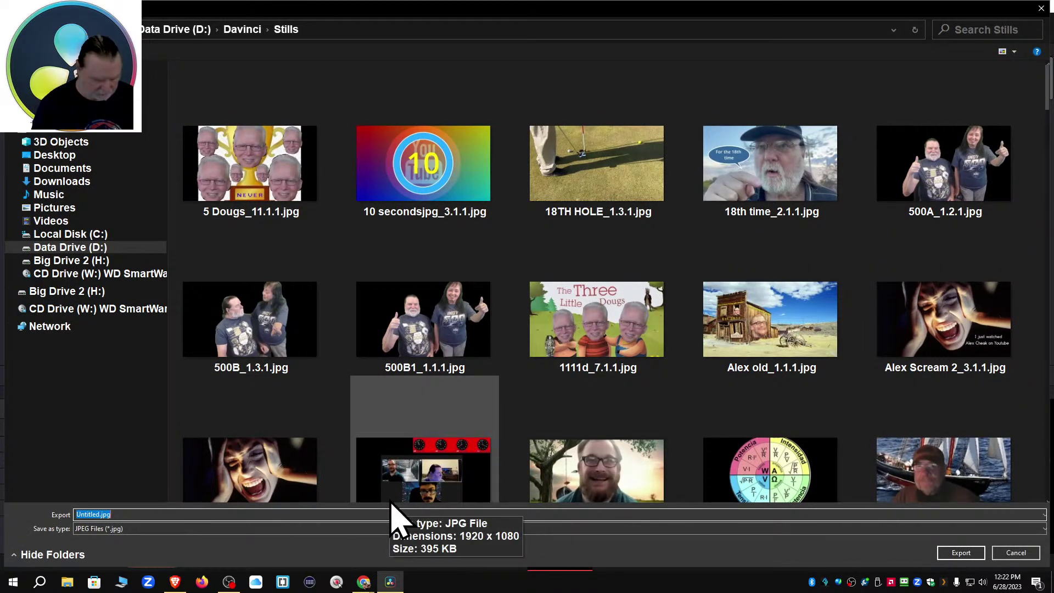
{"action": "type", "text": "Alex"}
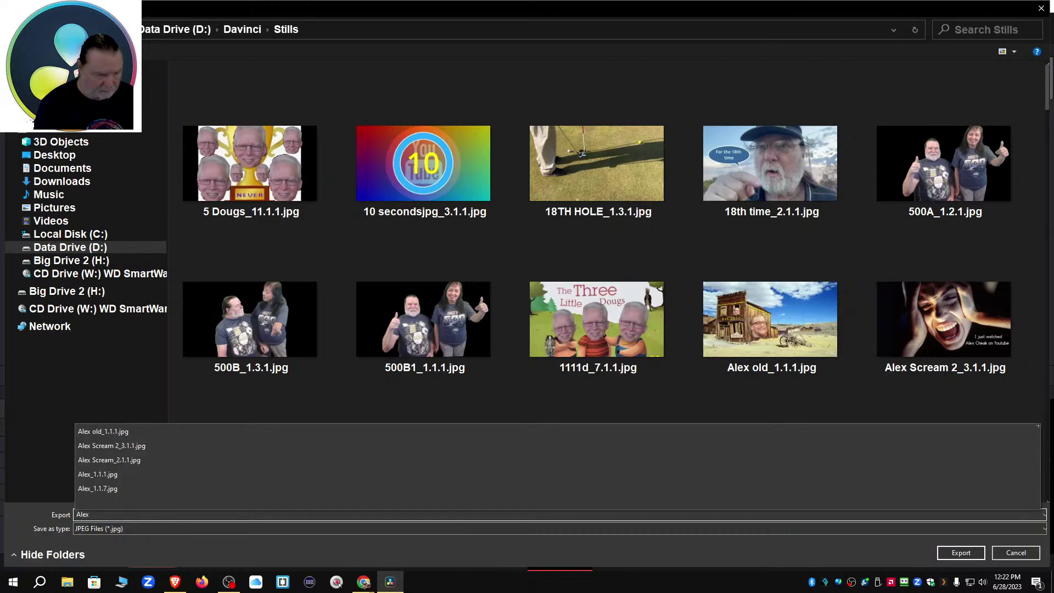
{"action": "type", "text": " Instagramish"}
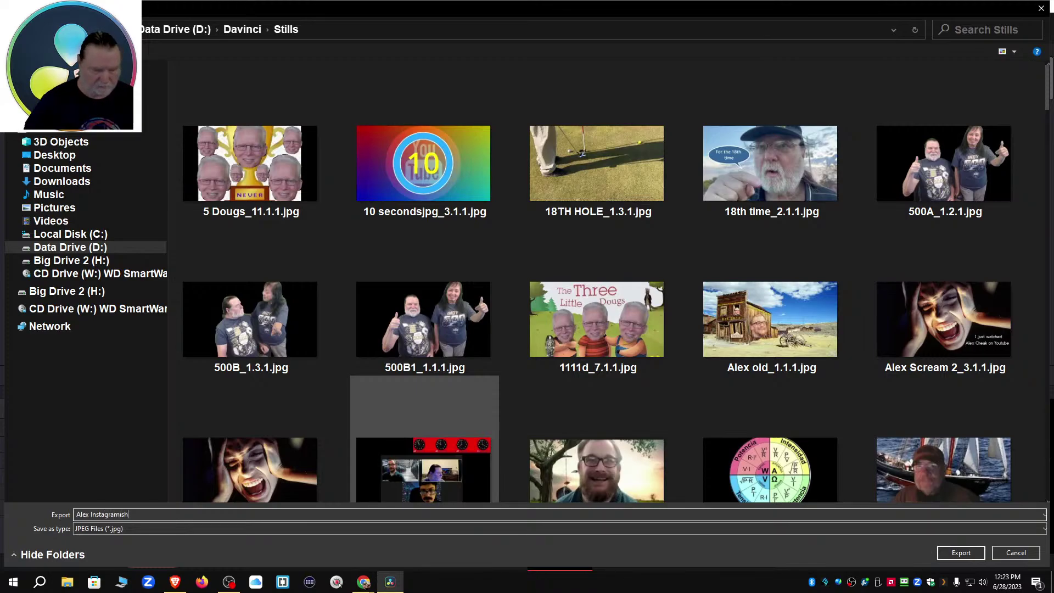
{"action": "left_click", "coordinate": [961, 553]}
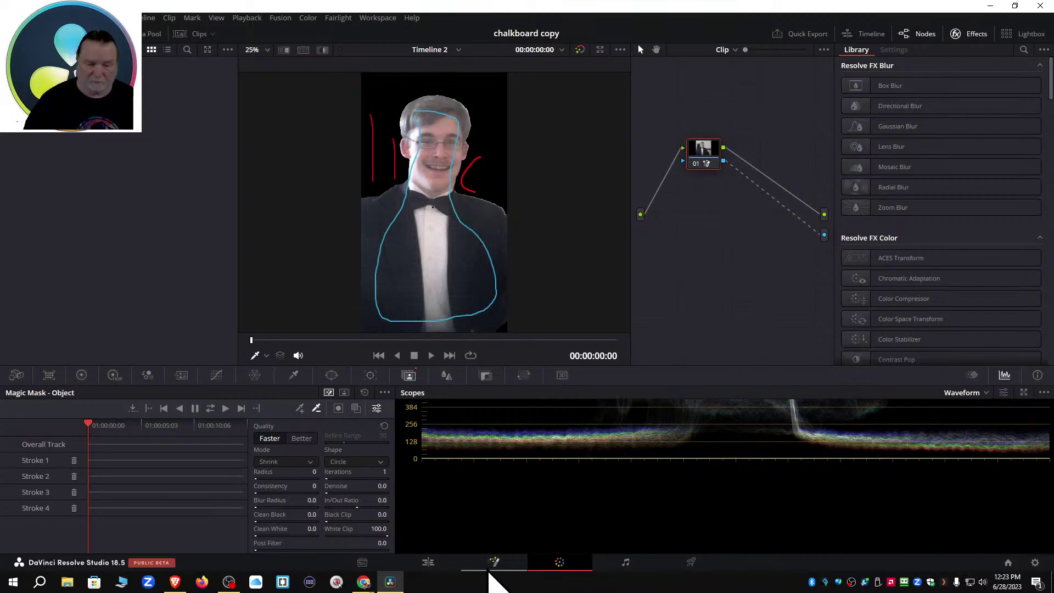
Return to the Edit page and show the Text power bin beside the timeline's Video 2 portrait clip.
{"action": "left_click", "coordinate": [428, 562]}
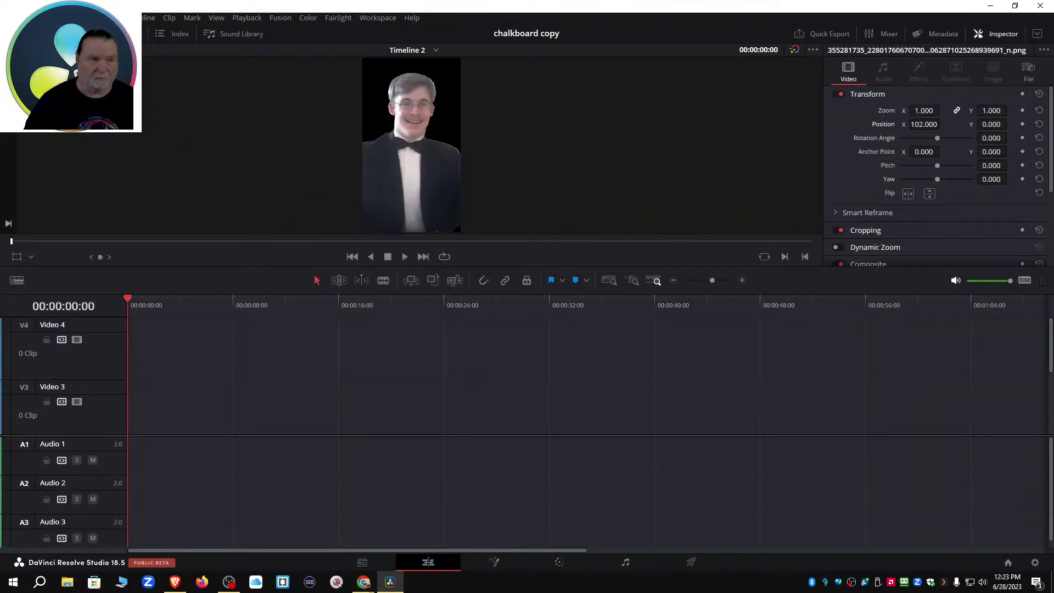
{"action": "left_click", "coordinate": [33, 33]}
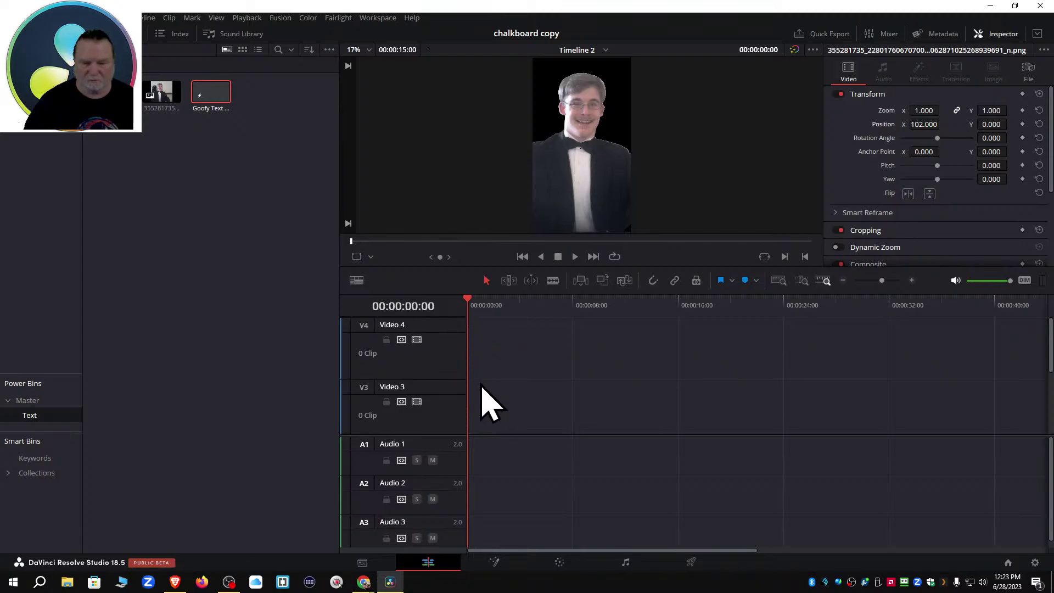
{"action": "scroll", "coordinate": [494, 401], "scroll_direction": "down", "scroll_amount": 2}
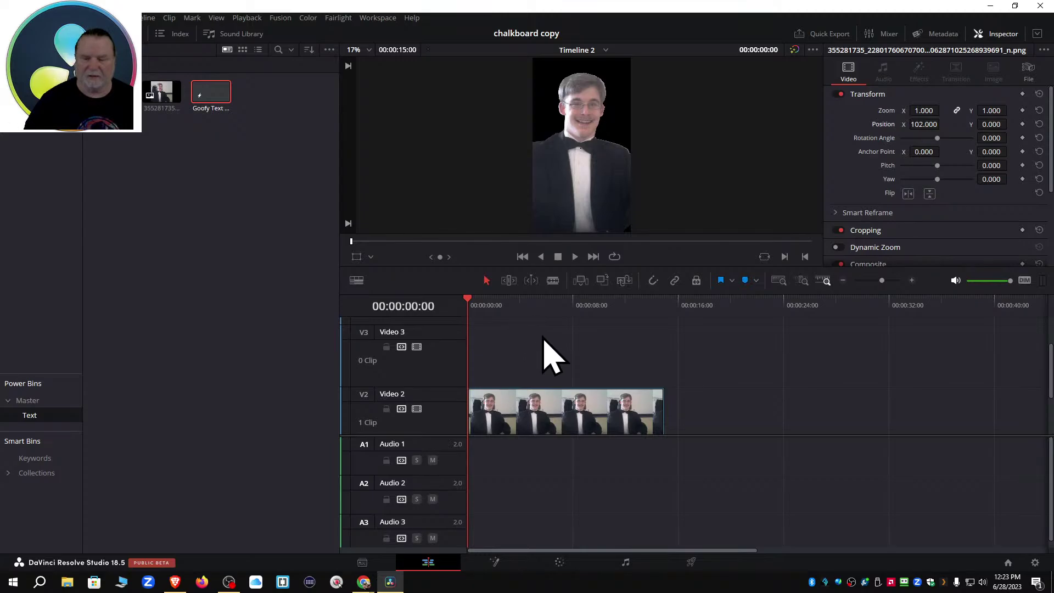
{"action": "scroll", "coordinate": [543, 343], "scroll_direction": "up", "scroll_amount": 2}
{"action": "scroll", "coordinate": [544, 340], "scroll_direction": "down", "scroll_amount": 2}
{"action": "scroll", "coordinate": [552, 357], "scroll_direction": "down", "scroll_amount": 1}
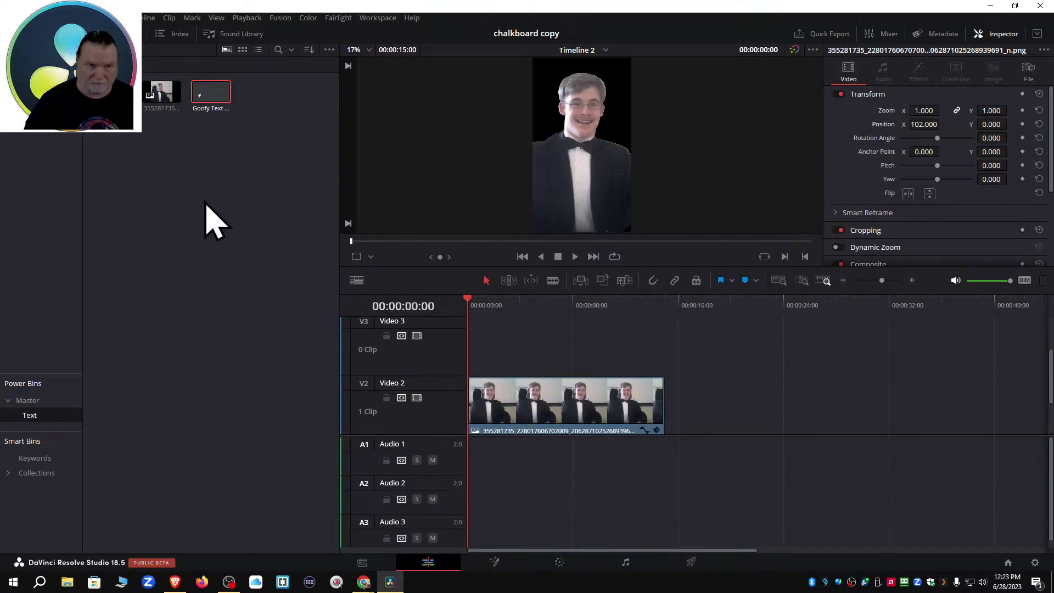
Import the exported "Instagramish" JPEG portrait from the Davinci Stills folder on Data Drive (D:) into the Text power bin.
{"action": "right_click", "coordinate": [172, 170]}
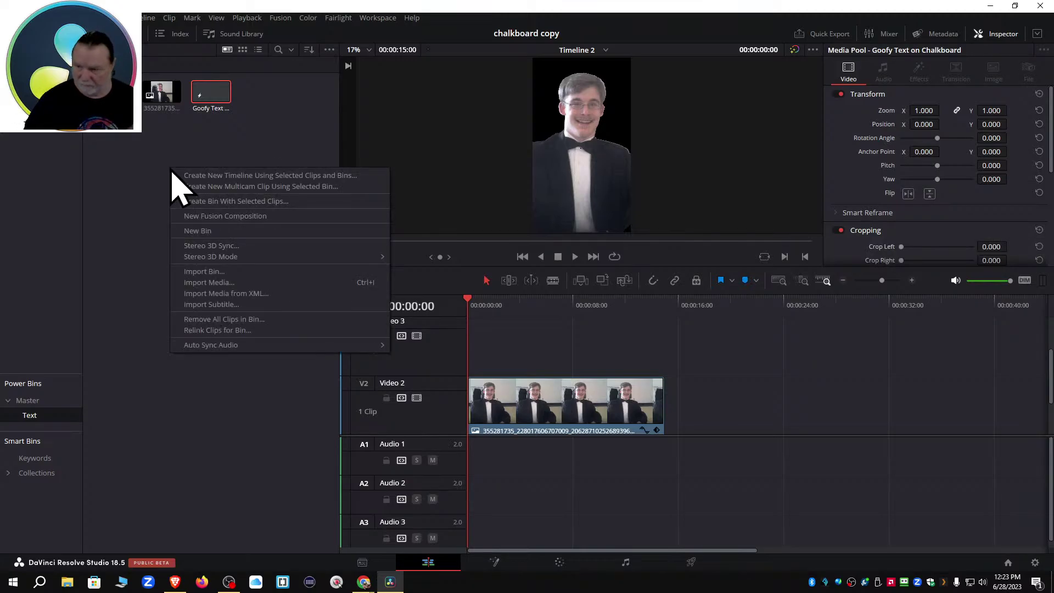
{"action": "left_click", "coordinate": [207, 283]}
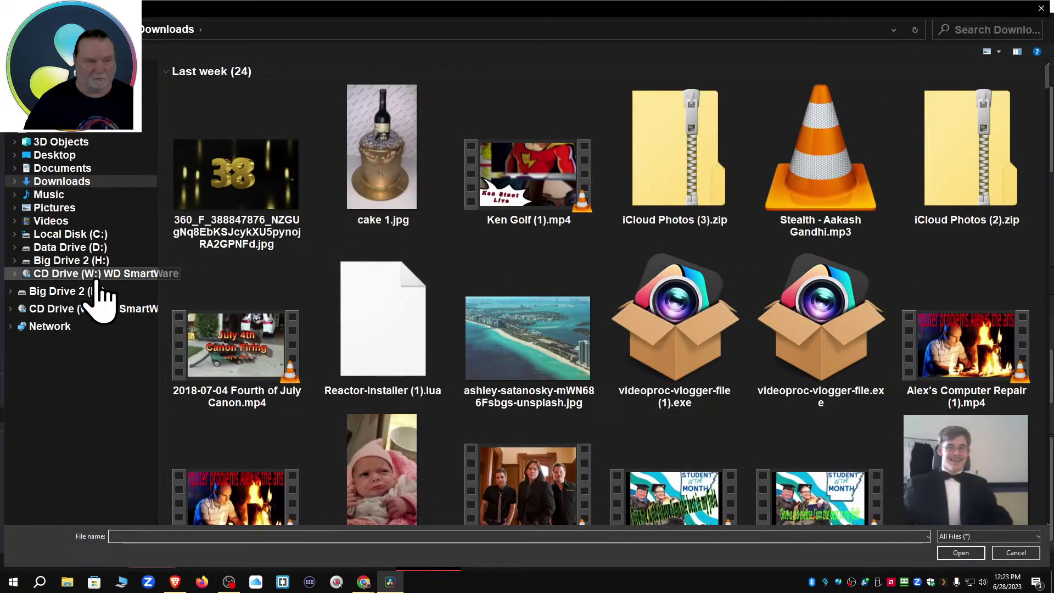
{"action": "left_click", "coordinate": [99, 248]}
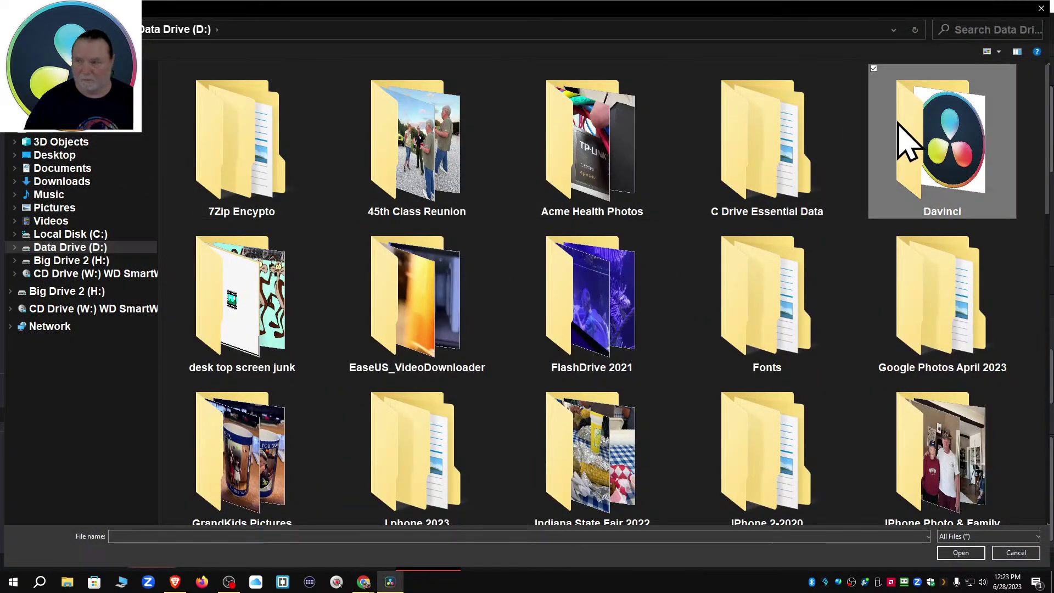
{"action": "double_click", "coordinate": [907, 141]}
{"action": "scroll", "coordinate": [890, 318], "scroll_direction": "down", "scroll_amount": 3}
{"action": "double_click", "coordinate": [941, 312]}
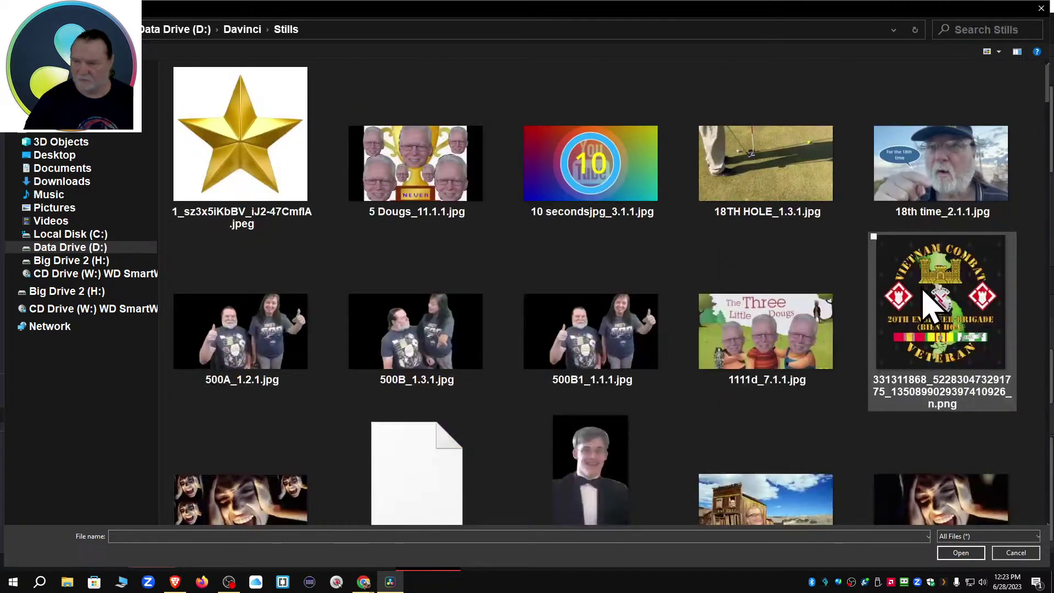
{"action": "key", "text": "alt+Up"}
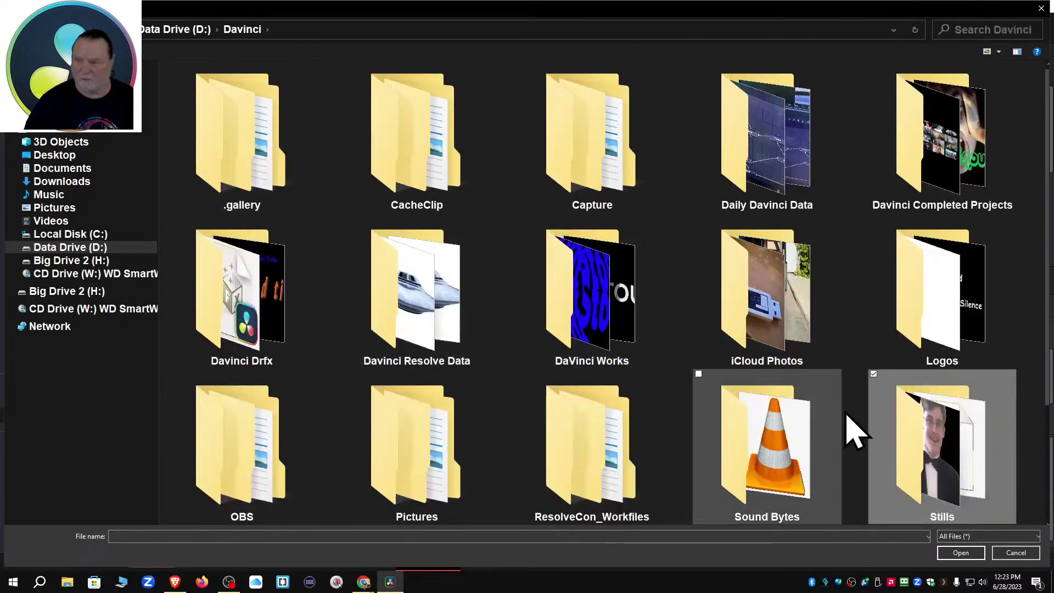
{"action": "double_click", "coordinate": [937, 433]}
{"action": "scroll", "coordinate": [779, 401], "scroll_direction": "down", "scroll_amount": 5}
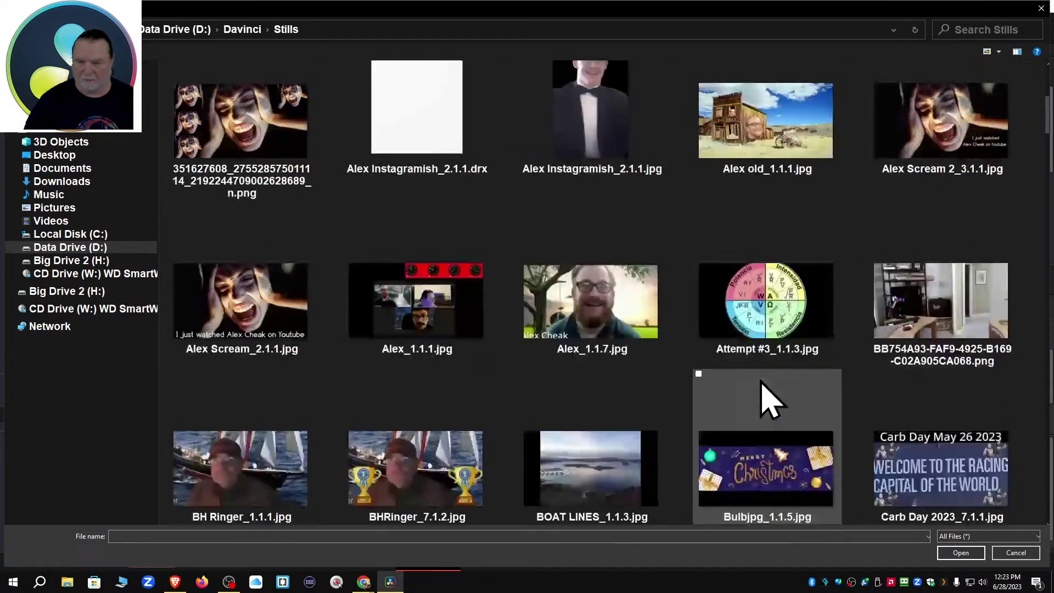
{"action": "scroll", "coordinate": [766, 401], "scroll_direction": "up", "scroll_amount": 5}
{"action": "scroll", "coordinate": [747, 395], "scroll_direction": "down", "scroll_amount": 1}
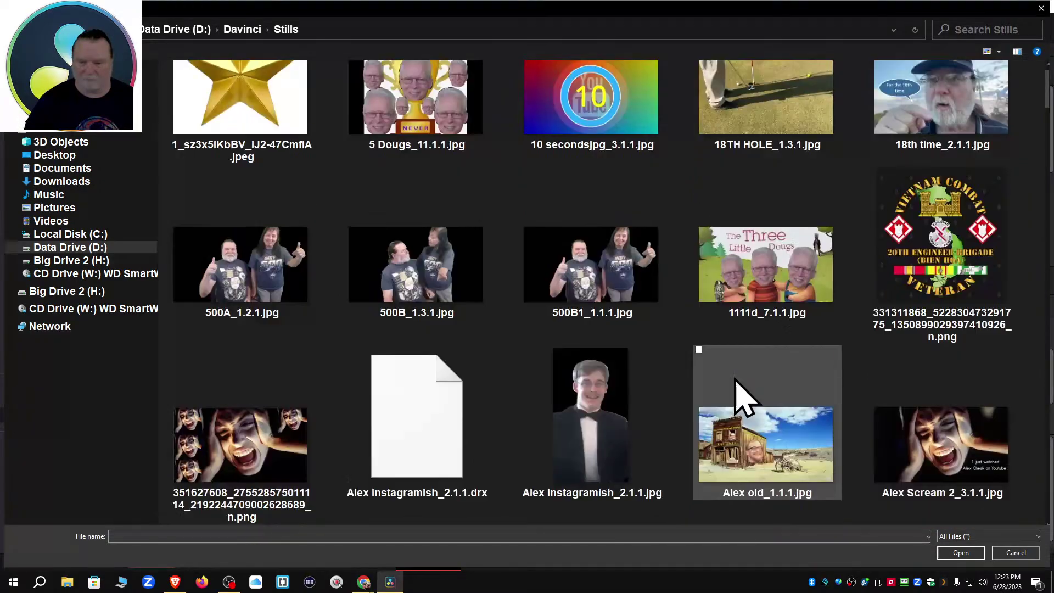
{"action": "left_click", "coordinate": [612, 443]}
{"action": "left_click", "coordinate": [960, 553]}
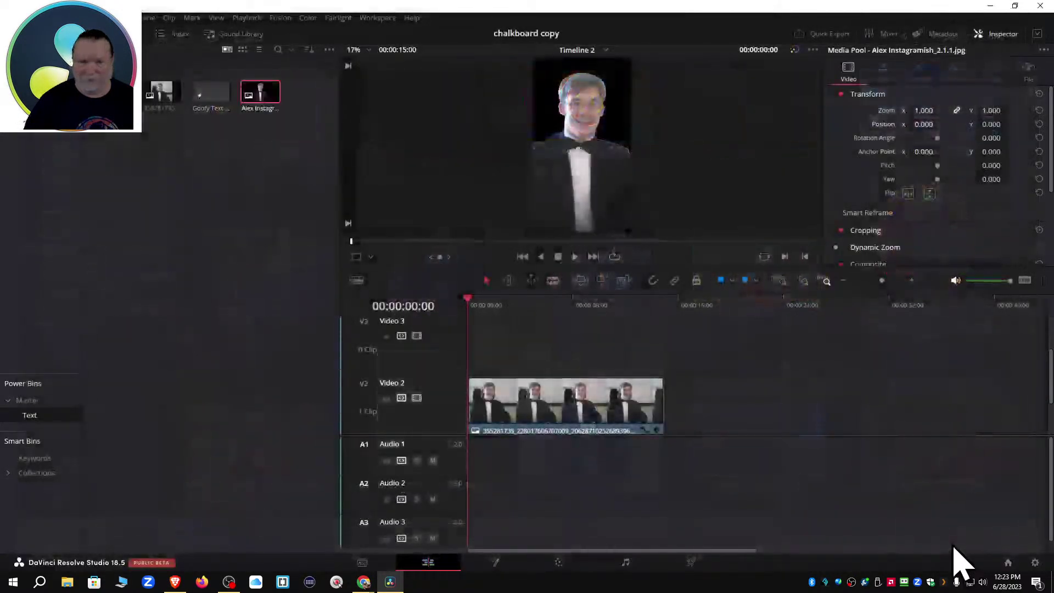
Shift the original masked PNG clip further along Video 2 and place the imported JPEG still at the timeline start.
{"action": "left_click_drag", "start_coordinate": [588, 419], "coordinate": [897, 426]}
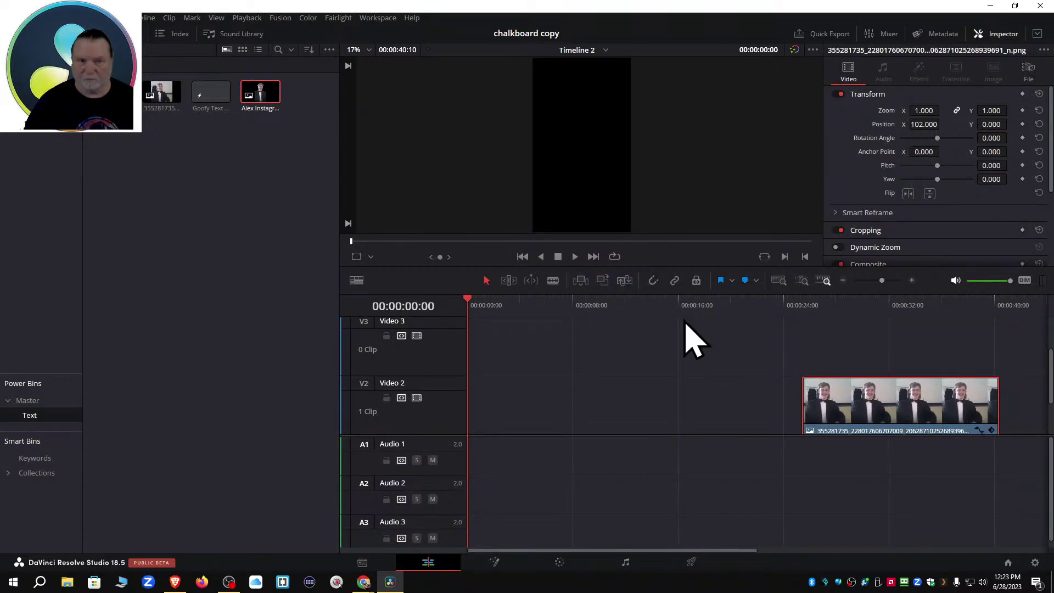
{"action": "left_click_drag", "start_coordinate": [264, 108], "coordinate": [505, 423]}
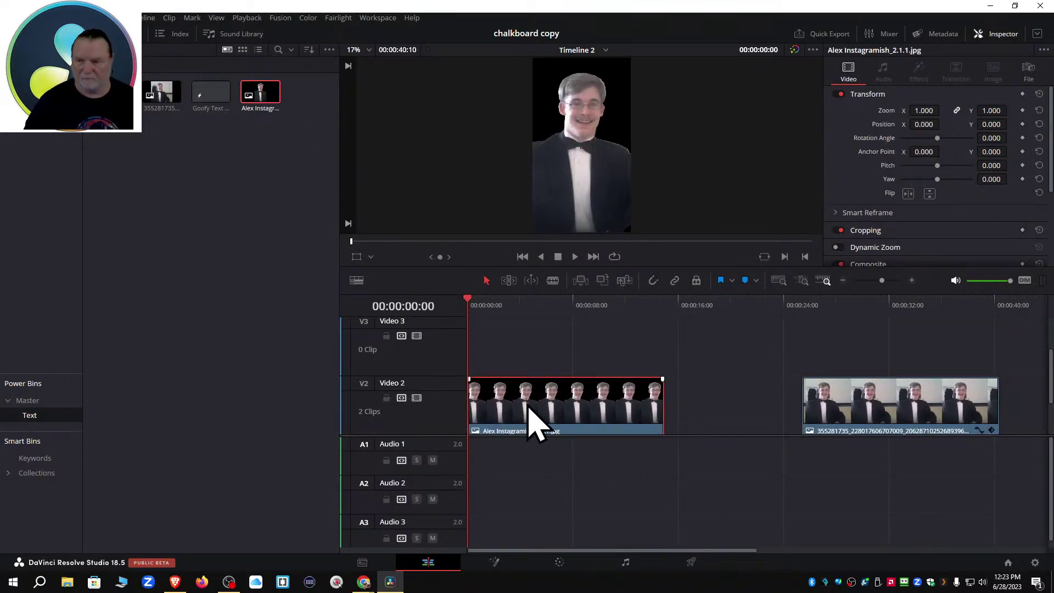
Move the original masked PNG clip up to Video 3 and back to Video 2, starting at about 00:00:18:19.
{"action": "left_click_drag", "start_coordinate": [840, 409], "coordinate": [655, 347]}
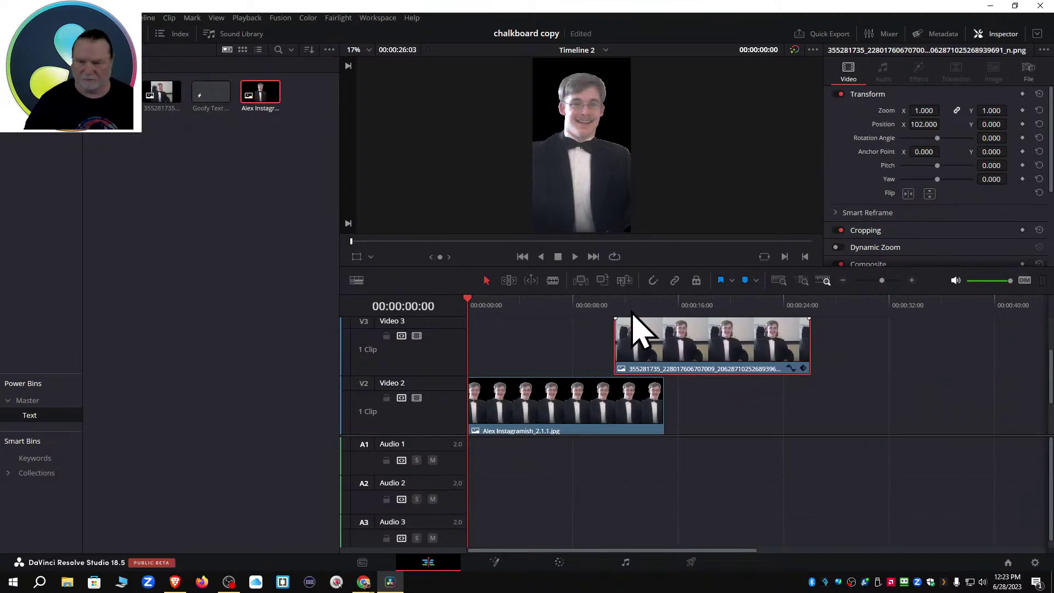
{"action": "left_click_drag", "start_coordinate": [615, 304], "coordinate": [594, 312]}
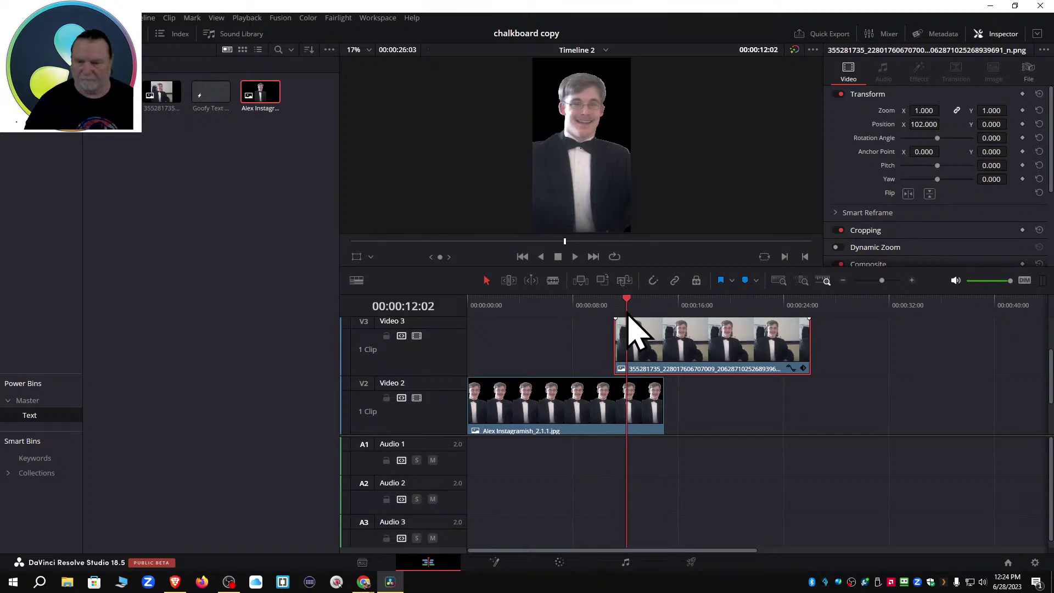
{"action": "left_click_drag", "start_coordinate": [630, 330], "coordinate": [800, 424]}
{"action": "left_click_drag", "start_coordinate": [629, 302], "coordinate": [715, 315]}
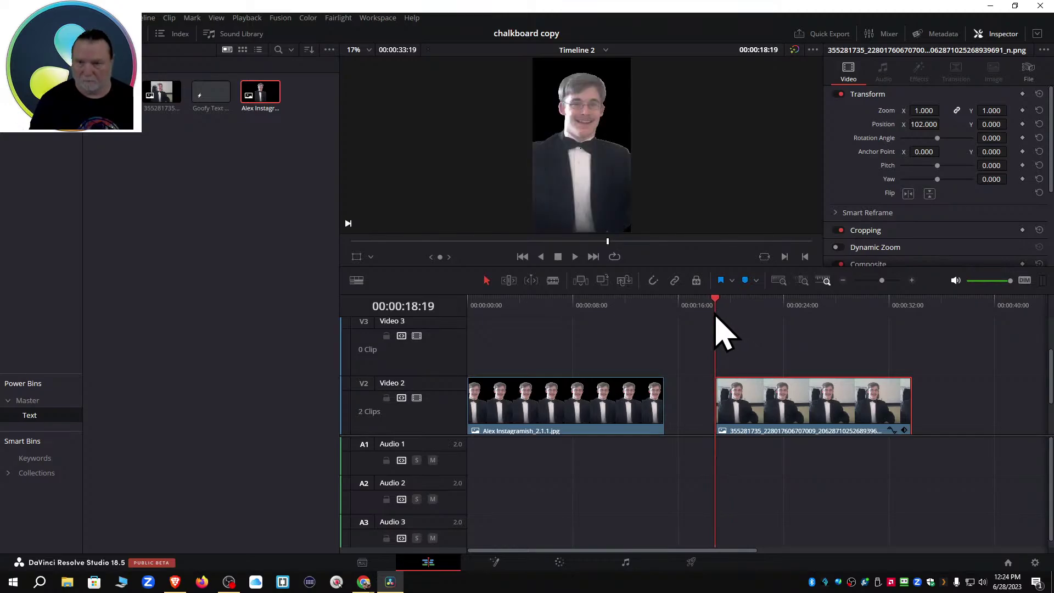
Play the original masked PNG clip forward and backward, and scrub back over the JPEG still to compare them.
{"action": "key", "text": "space"}
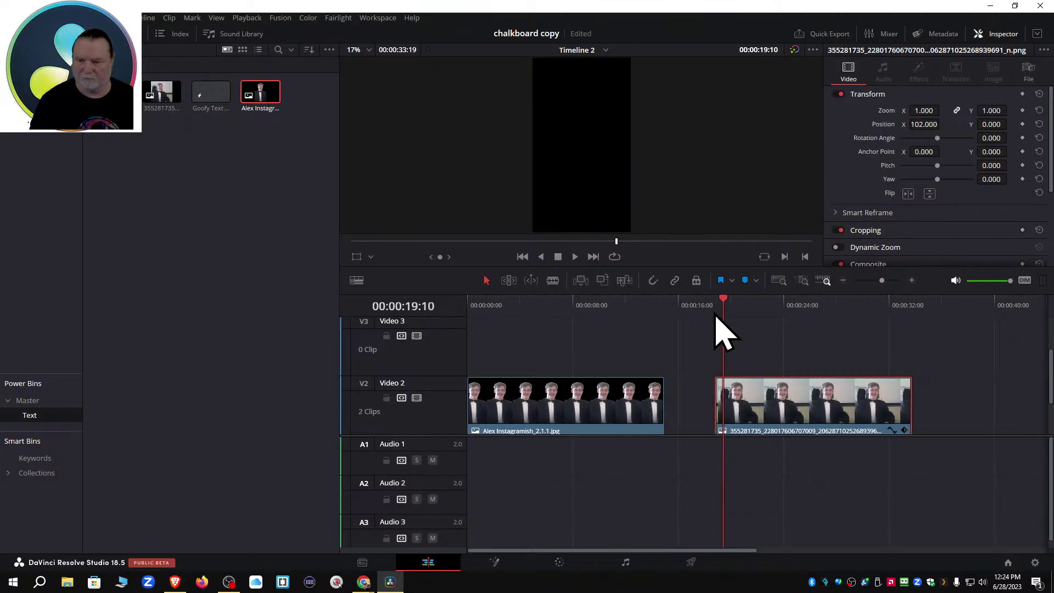
{"action": "key", "text": "j"}
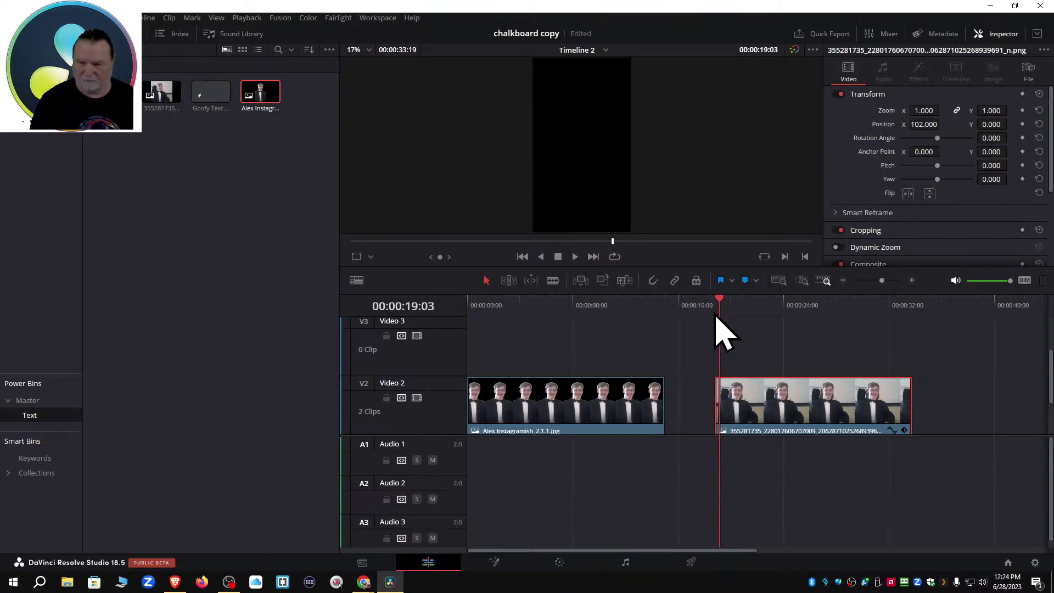
{"action": "key", "text": "k"}
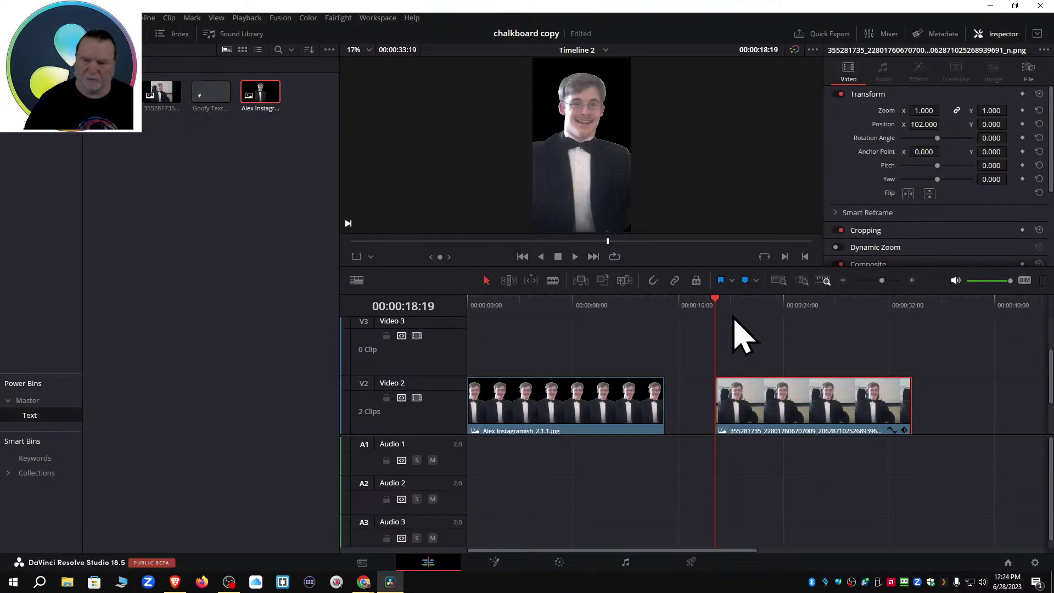
{"action": "left_click_drag", "start_coordinate": [716, 305], "coordinate": [732, 339]}
{"action": "left_click_drag", "start_coordinate": [736, 303], "coordinate": [536, 325]}
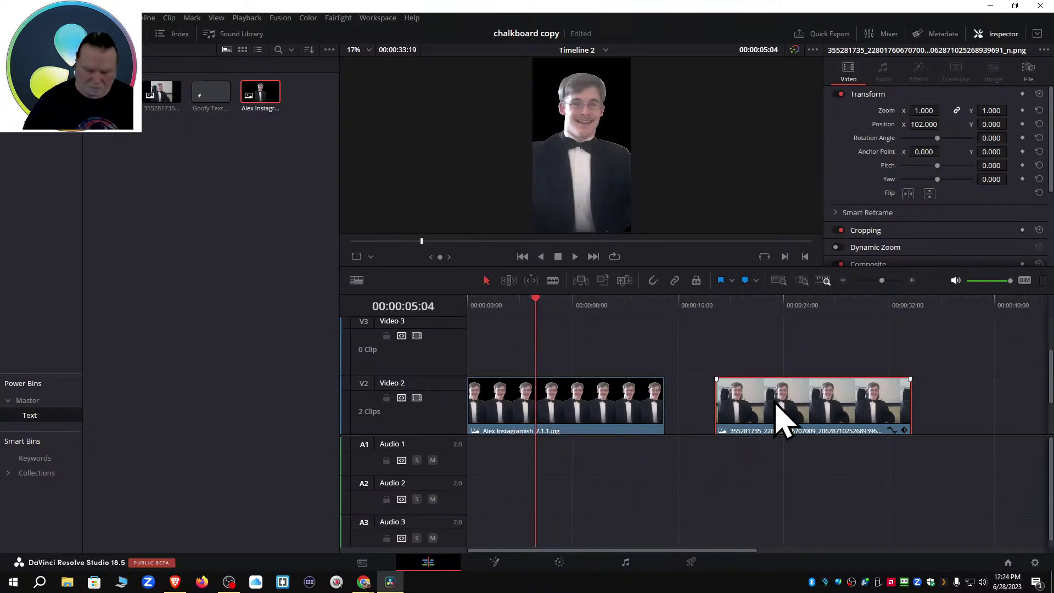
Delete the original masked PNG clip and place the Goofy Text clip on Video 3 above the JPEG still.
{"action": "key", "text": "Delete"}
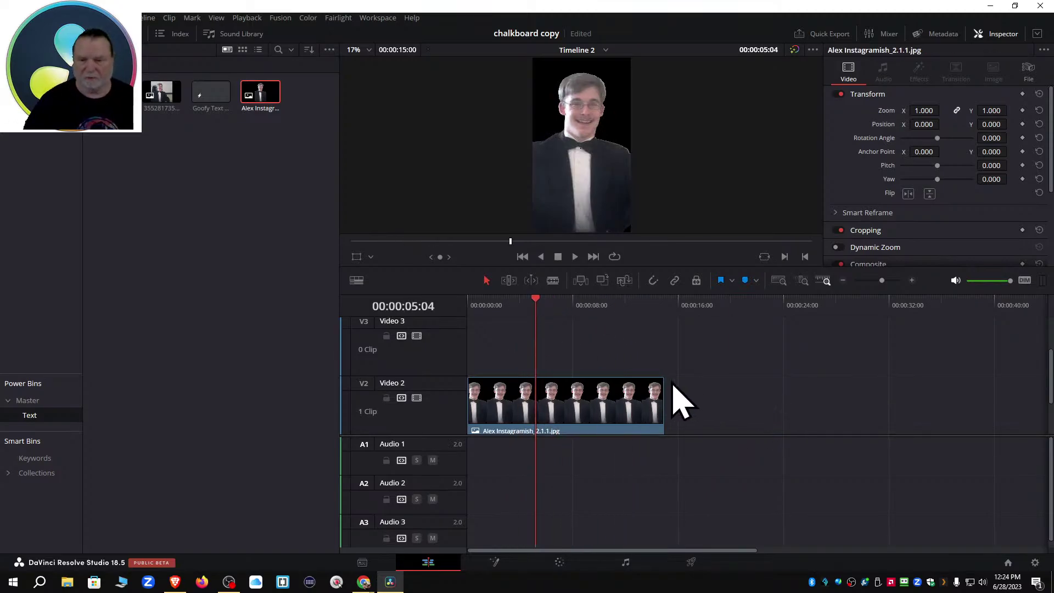
{"action": "left_click_drag", "start_coordinate": [541, 305], "coordinate": [473, 306]}
{"action": "left_click_drag", "start_coordinate": [211, 101], "coordinate": [496, 351]}
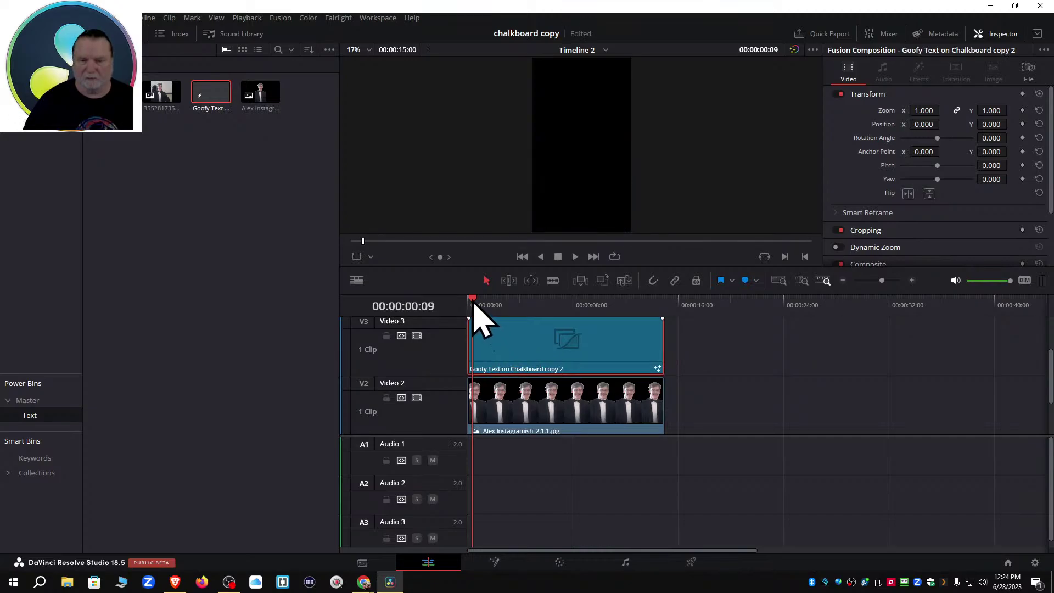
Swap the layers so the JPEG still is on Video 3 and Goofy Text on Video 2, and preview at 00:00:06:06.
{"action": "left_click_drag", "start_coordinate": [476, 306], "coordinate": [579, 314]}
{"action": "left_click_drag", "start_coordinate": [558, 357], "coordinate": [761, 423]}
{"action": "left_click_drag", "start_coordinate": [611, 387], "coordinate": [614, 326]}
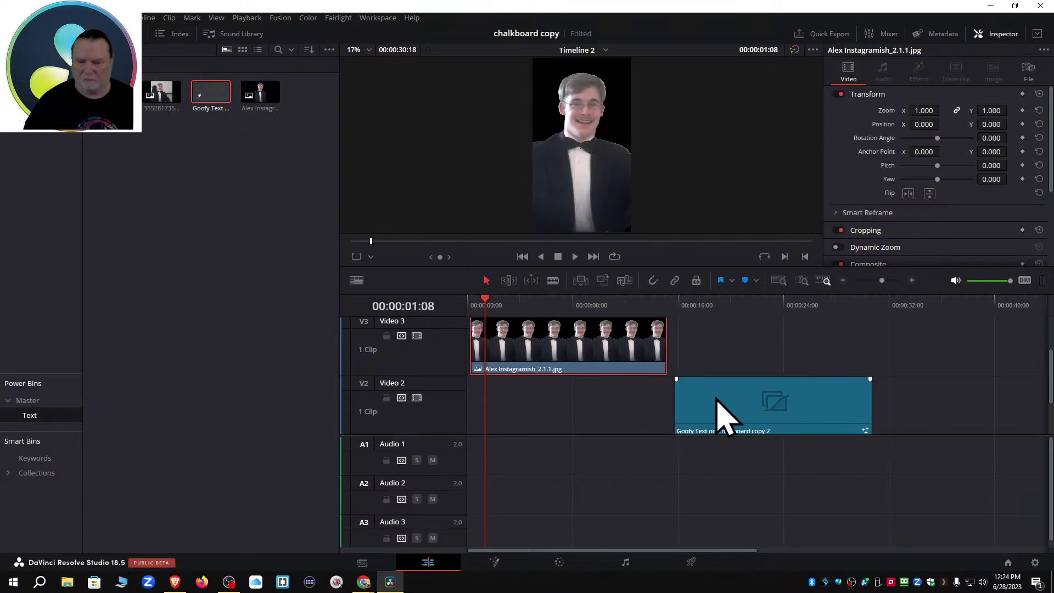
{"action": "left_click_drag", "start_coordinate": [718, 403], "coordinate": [519, 413]}
{"action": "left_click_drag", "start_coordinate": [550, 367], "coordinate": [519, 345]}
{"action": "left_click_drag", "start_coordinate": [487, 306], "coordinate": [821, 360]}
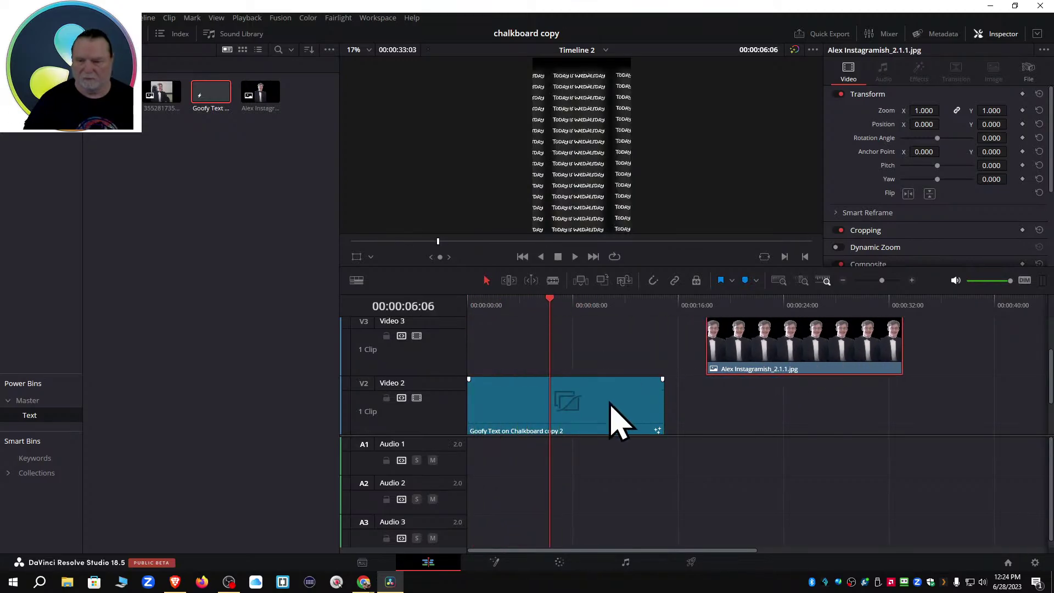
Restore Goofy Text to Video 3 above the JPEG still on Video 2 and preview at 00:00:04:04.
{"action": "left_click_drag", "start_coordinate": [612, 404], "coordinate": [604, 352]}
{"action": "left_click_drag", "start_coordinate": [753, 363], "coordinate": [582, 384]}
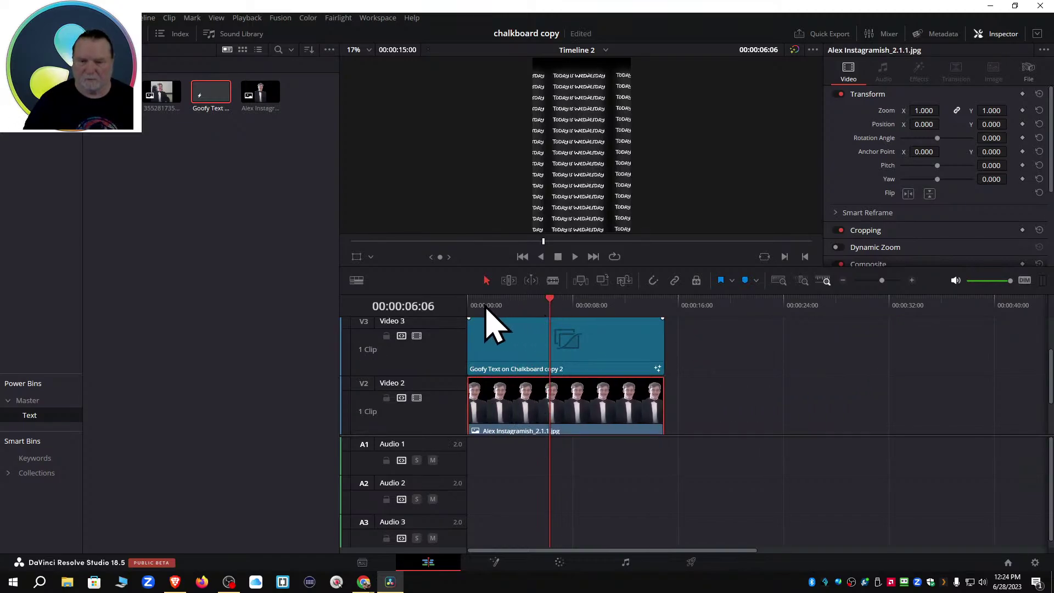
{"action": "left_click_drag", "start_coordinate": [552, 301], "coordinate": [525, 318]}
Duplicate the Video 2 portrait still and place the copy on Video 4 above Goofy Text at the timeline start.
{"action": "left_click", "coordinate": [22, 33]}
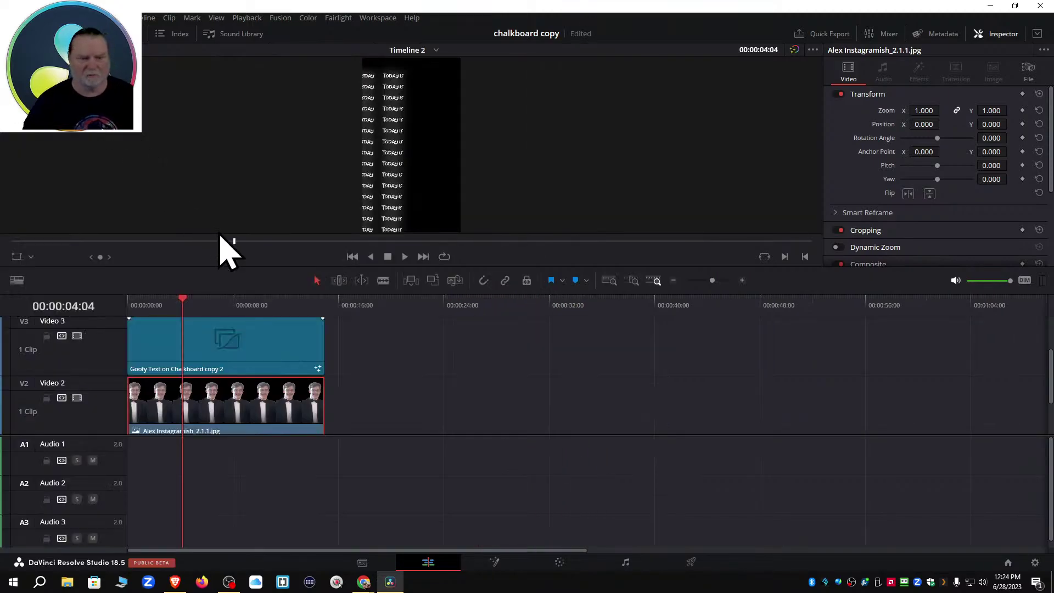
{"action": "left_click_drag", "start_coordinate": [106, 437], "coordinate": [91, 537]}
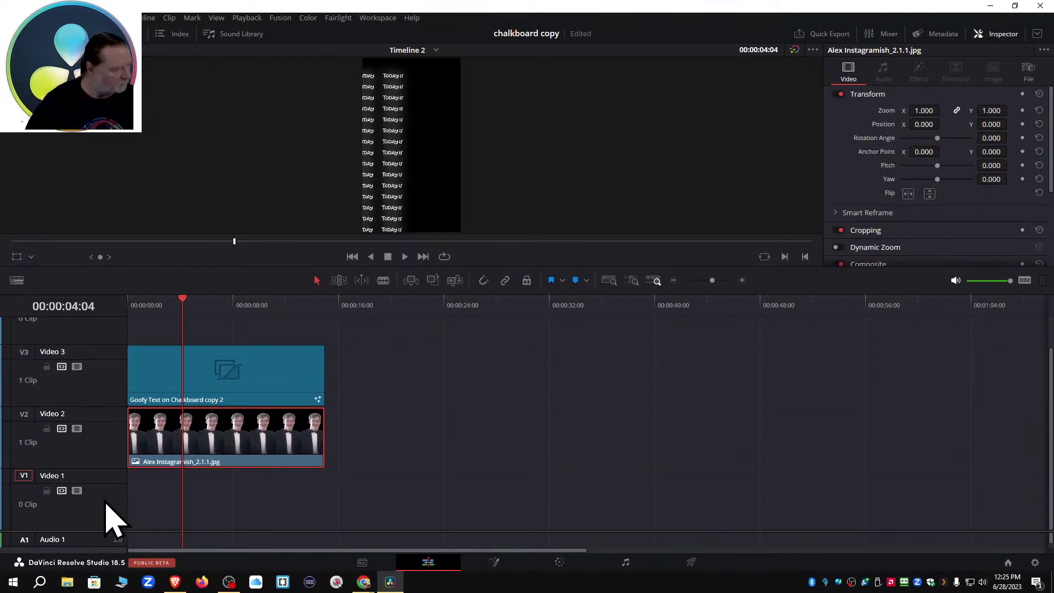
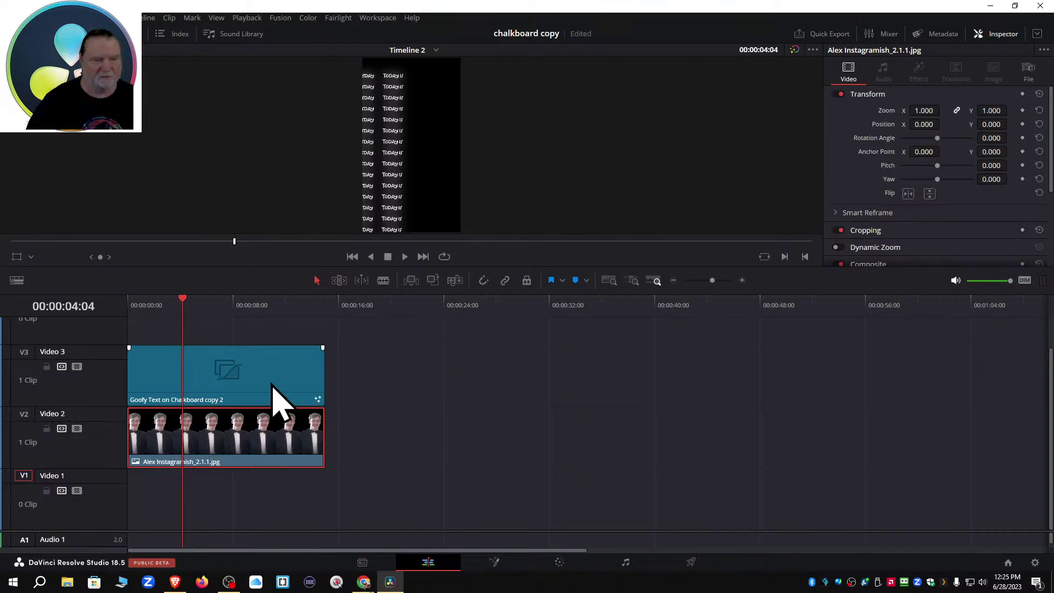
{"action": "right_click", "coordinate": [271, 436]}
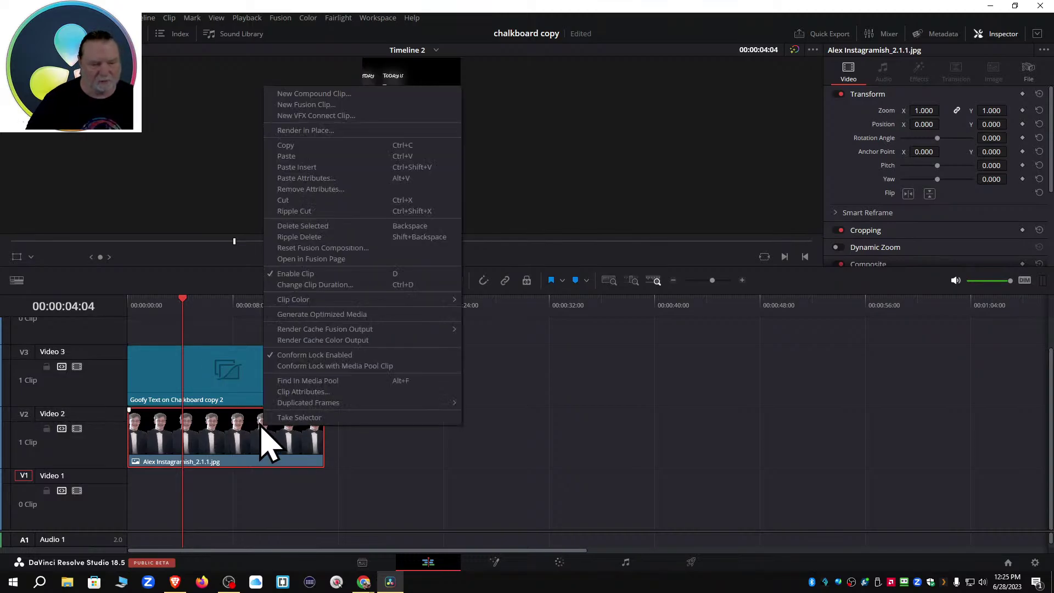
{"action": "left_click", "coordinate": [291, 156]}
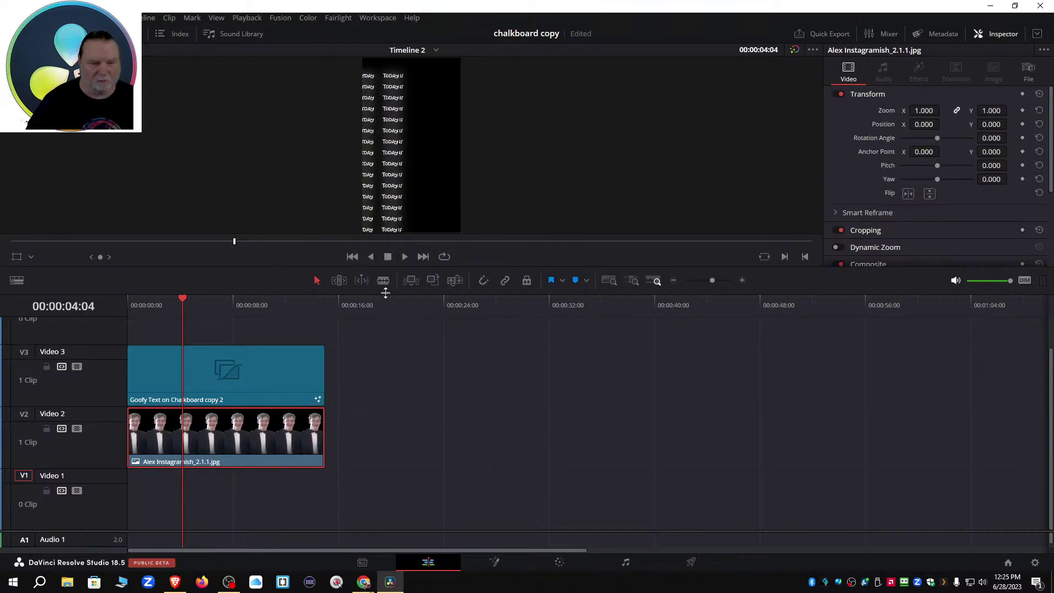
{"action": "left_click_drag", "start_coordinate": [386, 293], "coordinate": [386, 209]}
{"action": "left_click", "coordinate": [526, 226]}
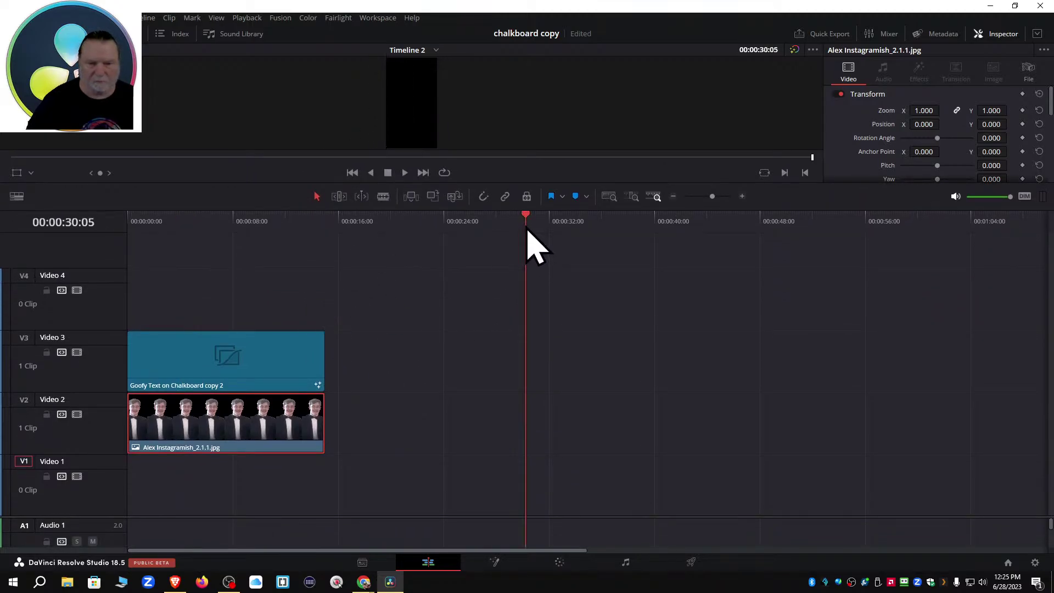
{"action": "right_click", "coordinate": [535, 283]}
{"action": "left_click", "coordinate": [552, 287]}
{"action": "left_click_drag", "start_coordinate": [577, 425], "coordinate": [117, 296]}
{"action": "left_click", "coordinate": [132, 225]}
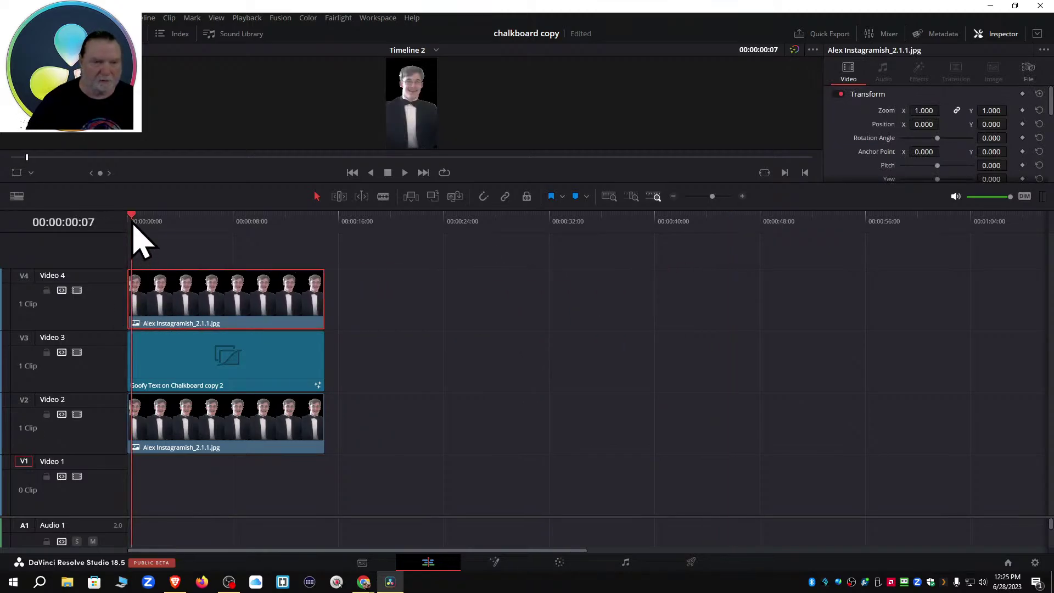
{"action": "mouse_move", "coordinate": [132, 225]}
{"action": "left_mouse_down"}
{"action": "mouse_move", "coordinate": [208, 230]}
{"action": "mouse_move", "coordinate": [130, 230]}
{"action": "left_mouse_up"}
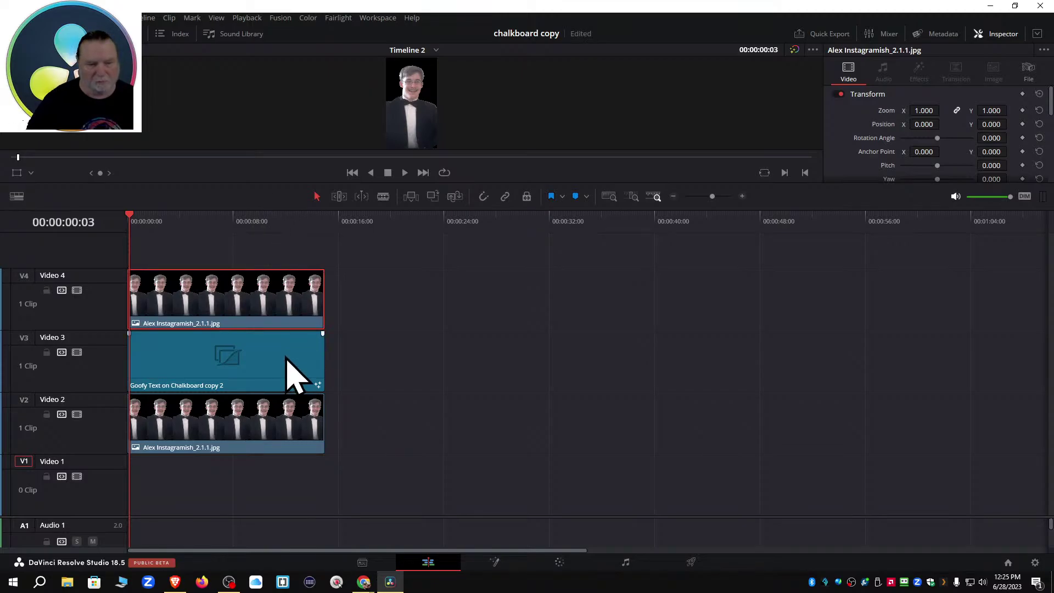
Move the Goofy Text clip aside along Video 3 and place a Text+ title between the two portrait stills.
{"action": "left_click_drag", "start_coordinate": [288, 365], "coordinate": [652, 389]}
{"action": "left_click", "coordinate": [118, 34]}
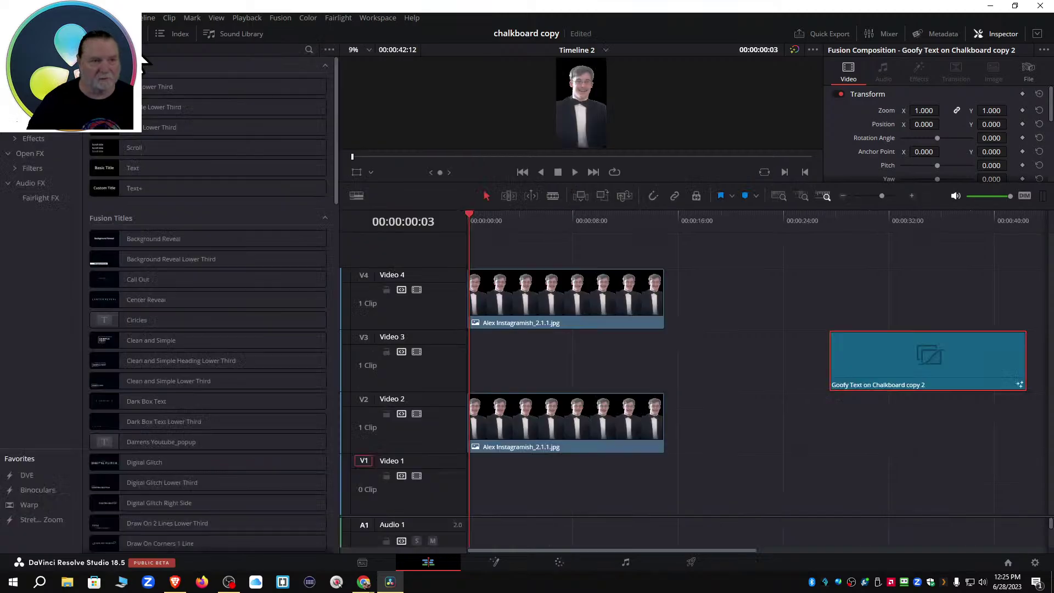
{"action": "left_click_drag", "start_coordinate": [146, 189], "coordinate": [467, 364]}
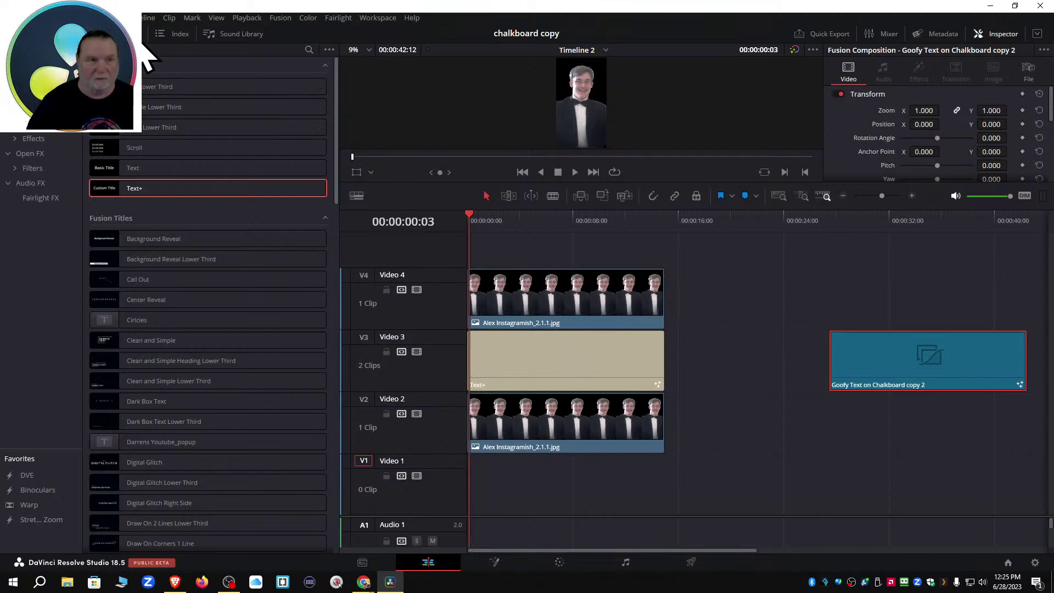
{"action": "left_click", "coordinate": [118, 33]}
{"action": "left_click", "coordinate": [254, 352]}
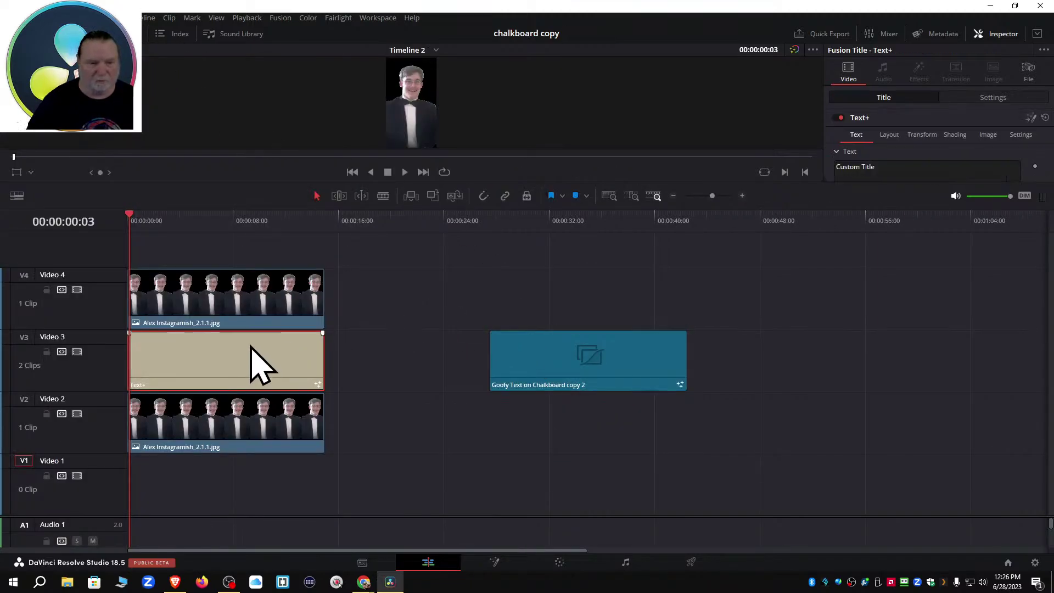
Move the Video 4 portrait still above the displaced Goofy Text clip and enlarge the viewer with the Text+ title selected.
{"action": "left_click_drag", "start_coordinate": [293, 315], "coordinate": [654, 336]}
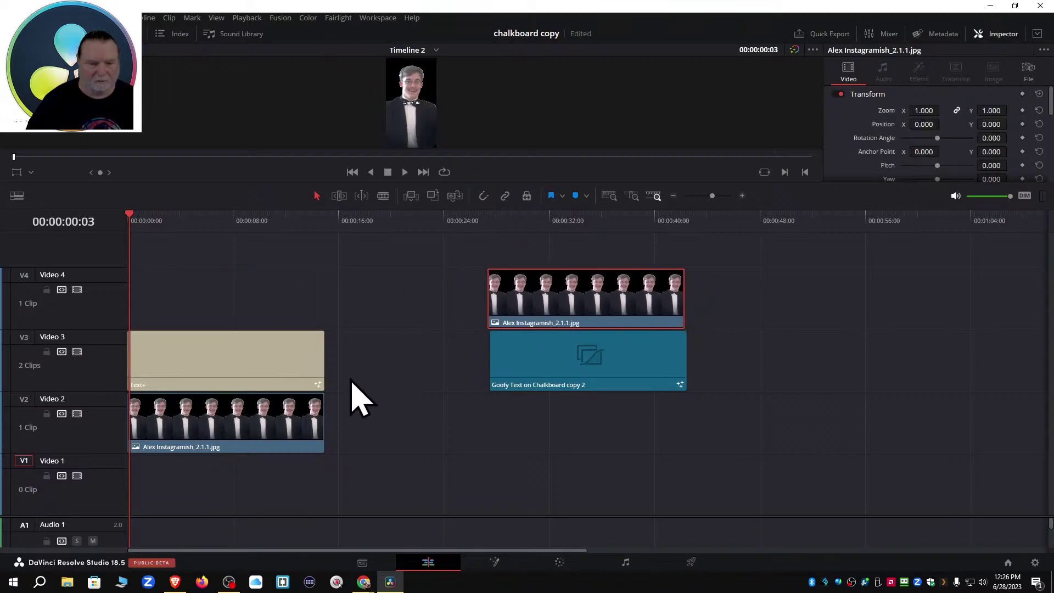
{"action": "left_click", "coordinate": [299, 377]}
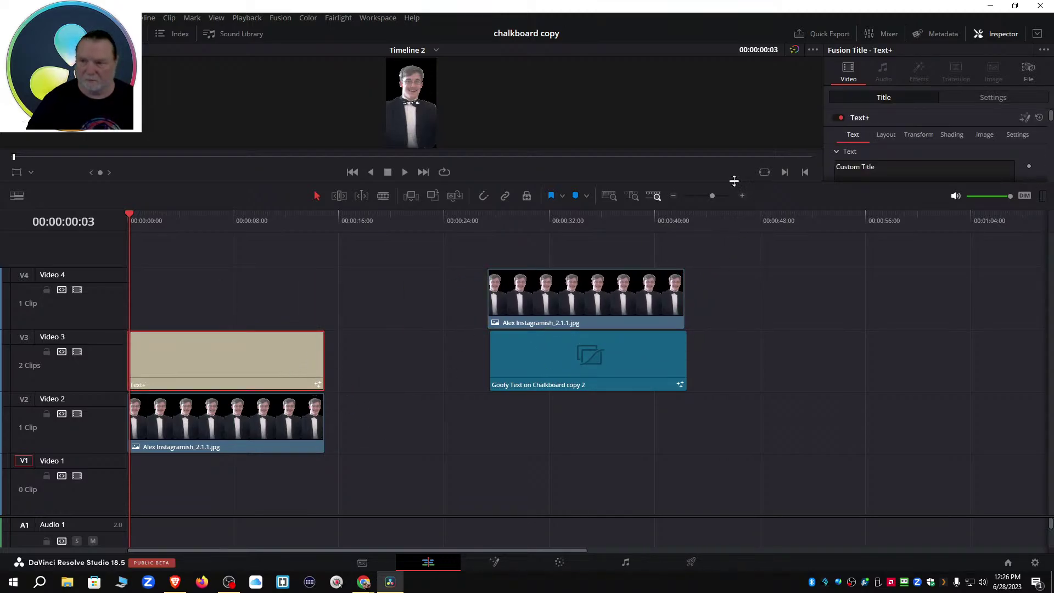
{"action": "left_click_drag", "start_coordinate": [719, 185], "coordinate": [719, 313]}
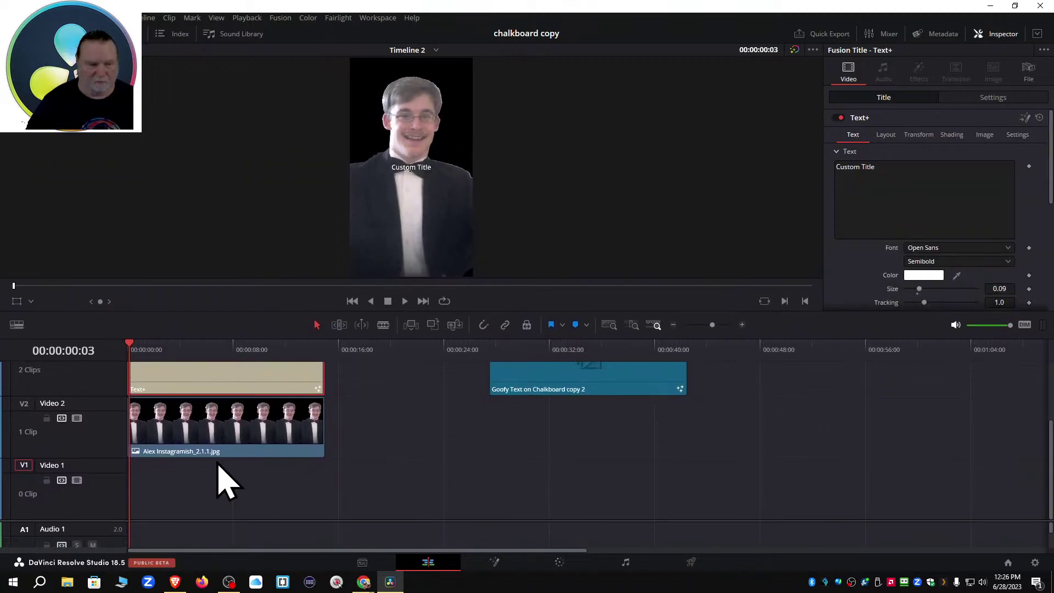
{"action": "scroll", "coordinate": [385, 428], "scroll_direction": "up", "scroll_amount": 3}
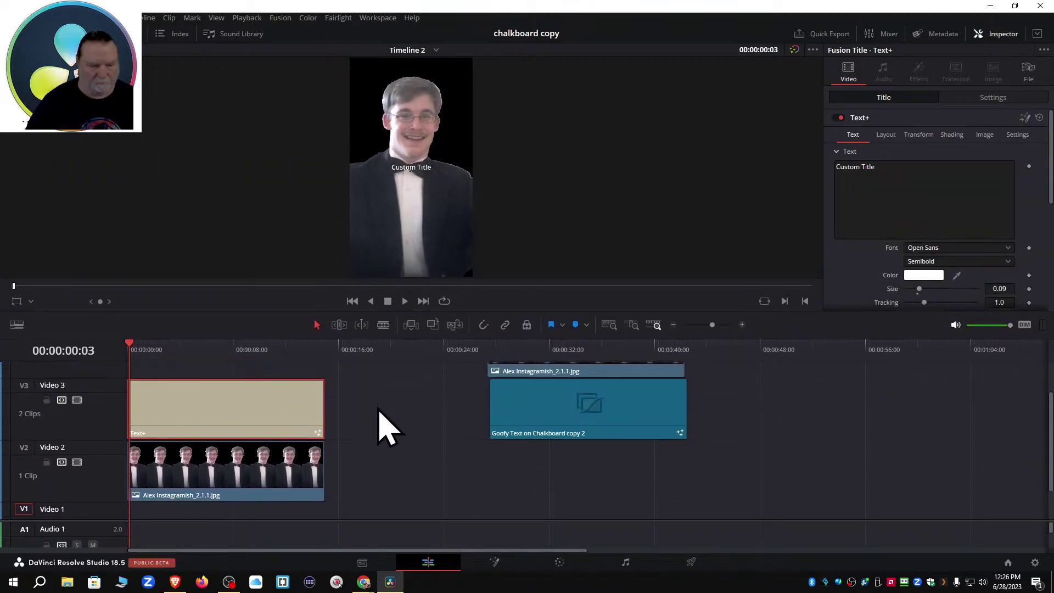
Replace the Text+ placeholder with the man's full name including his nickname, and turn on Fusion Overlay in the viewer.
{"action": "left_click", "coordinate": [885, 174]}
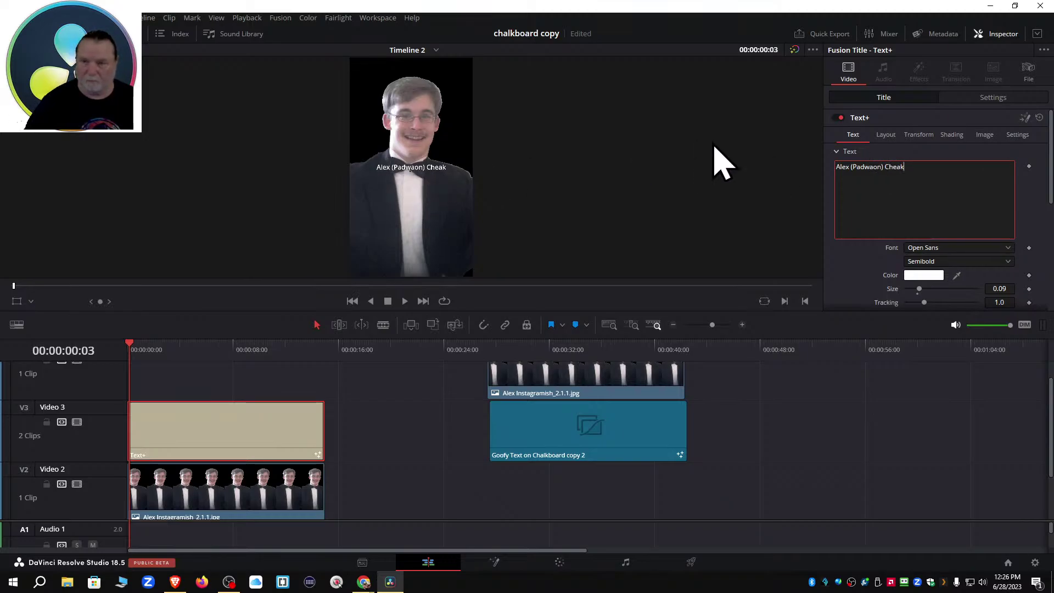
{"action": "left_click", "coordinate": [30, 303]}
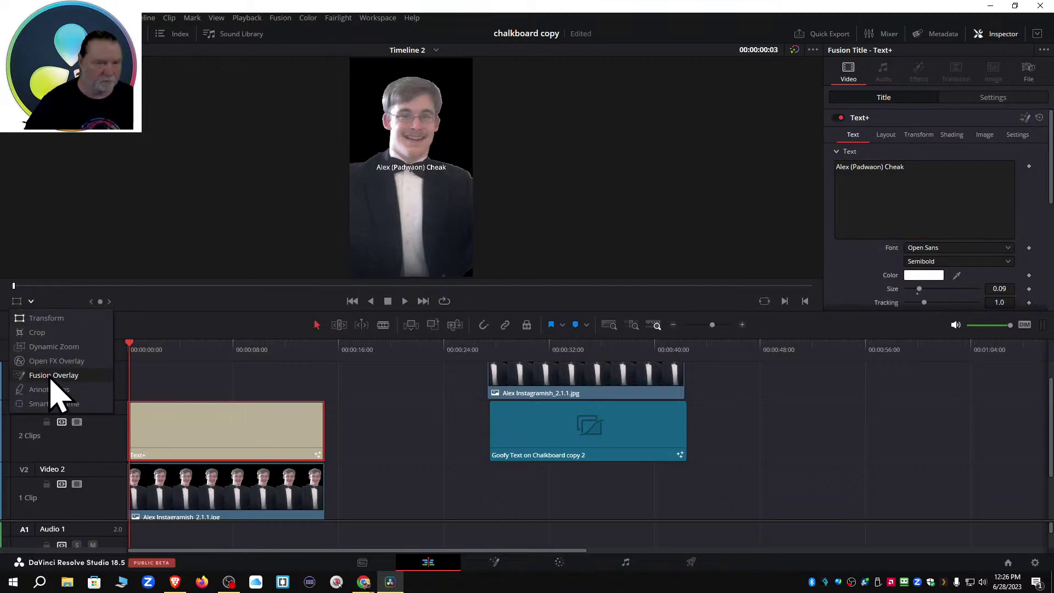
{"action": "left_click", "coordinate": [52, 377]}
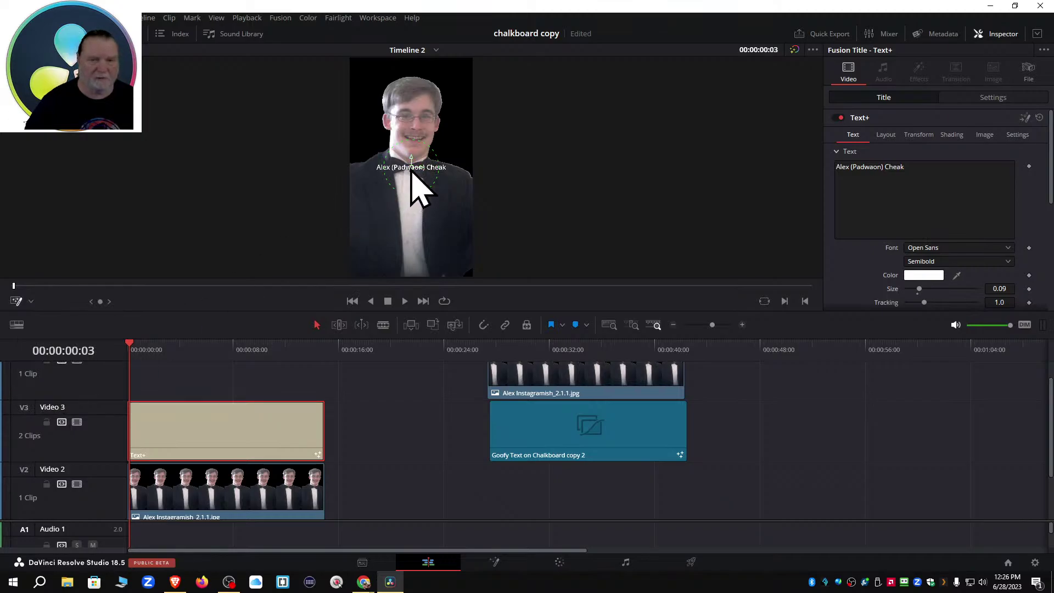
Nudge the title in the viewer, switch the on-screen controls to Transform and toggle the transform frame.
{"action": "mouse_move", "coordinate": [410, 170]}
{"action": "left_mouse_down"}
{"action": "mouse_move", "coordinate": [413, 83]}
{"action": "mouse_move", "coordinate": [412, 168]}
{"action": "left_mouse_up"}
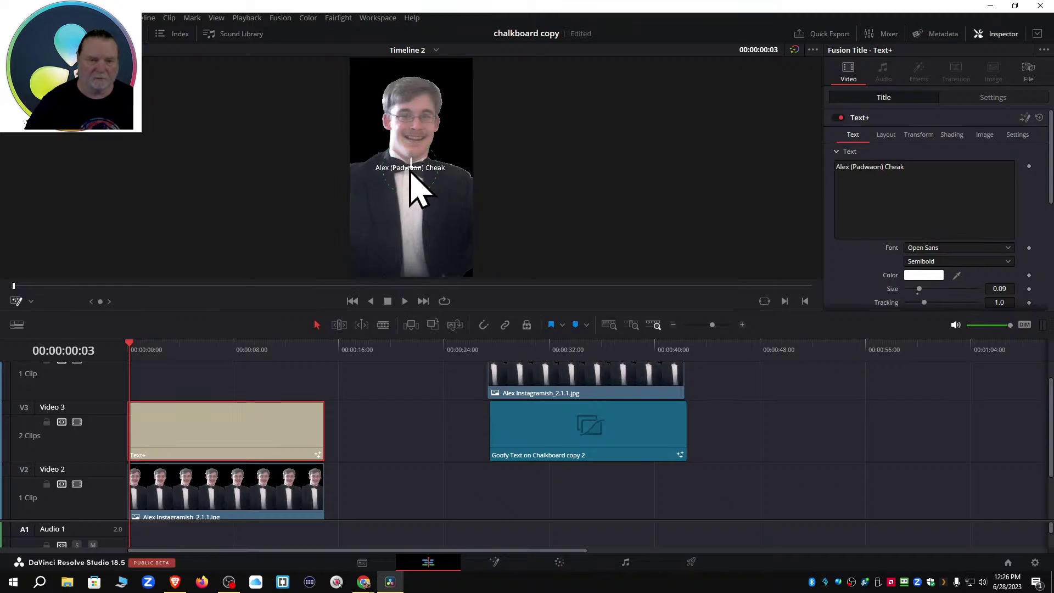
{"action": "left_click", "coordinate": [30, 302]}
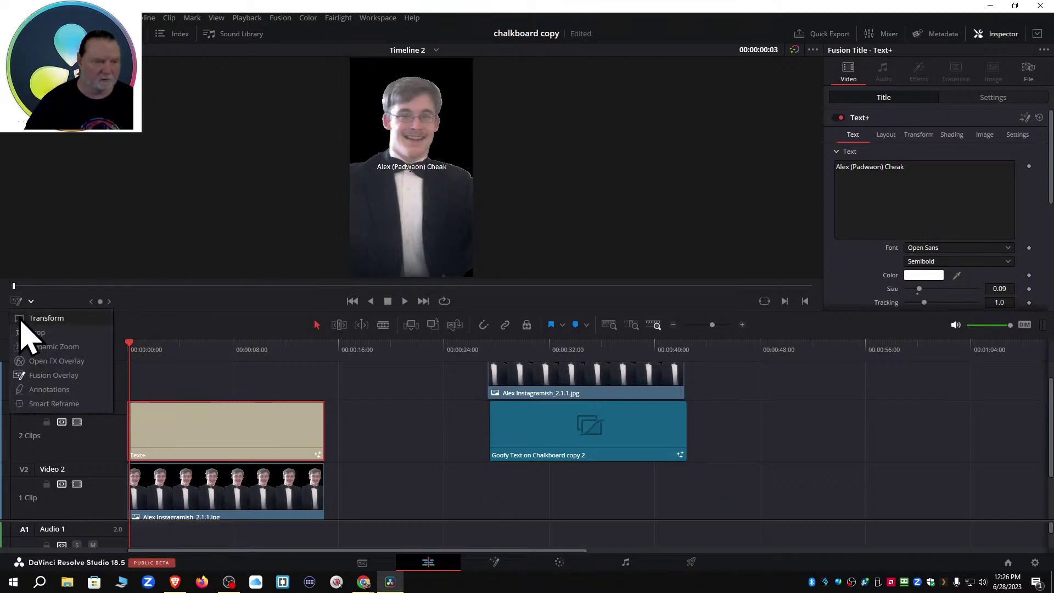
{"action": "left_click", "coordinate": [21, 320]}
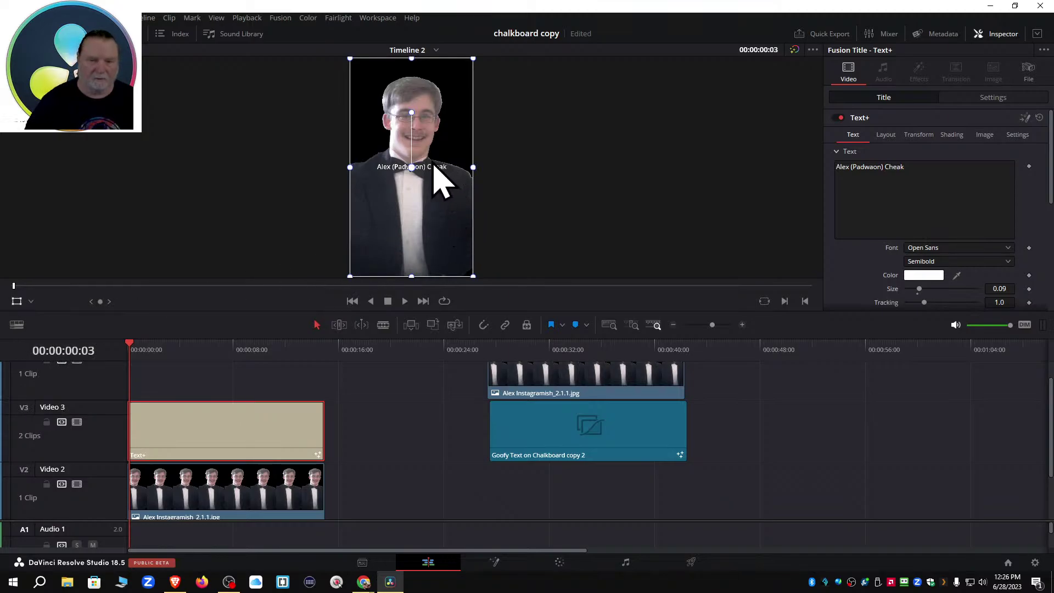
{"action": "left_click", "coordinate": [17, 301]}
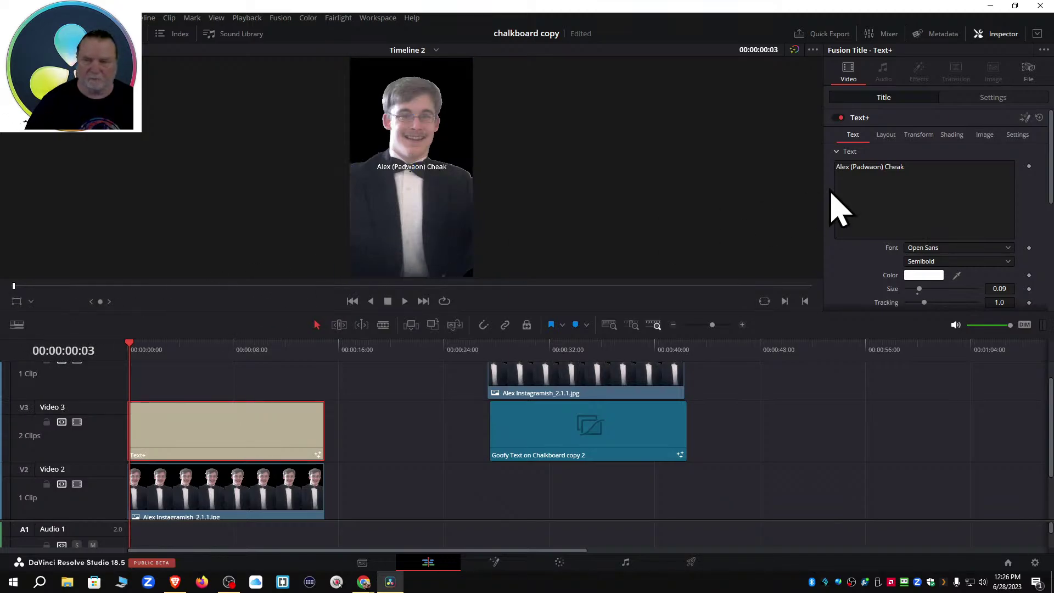
{"action": "left_click", "coordinate": [17, 302]}
Set the viewer's on-screen controls to Fusion Overlay and move the title down onto the lower part of the man's shirt.
{"action": "left_click", "coordinate": [31, 302]}
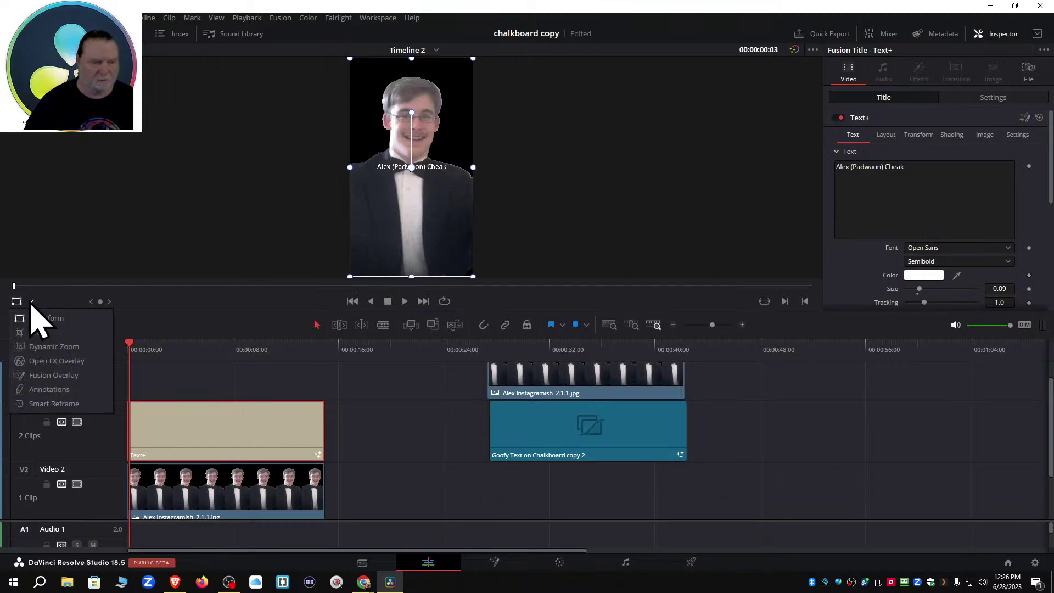
{"action": "left_click", "coordinate": [49, 376]}
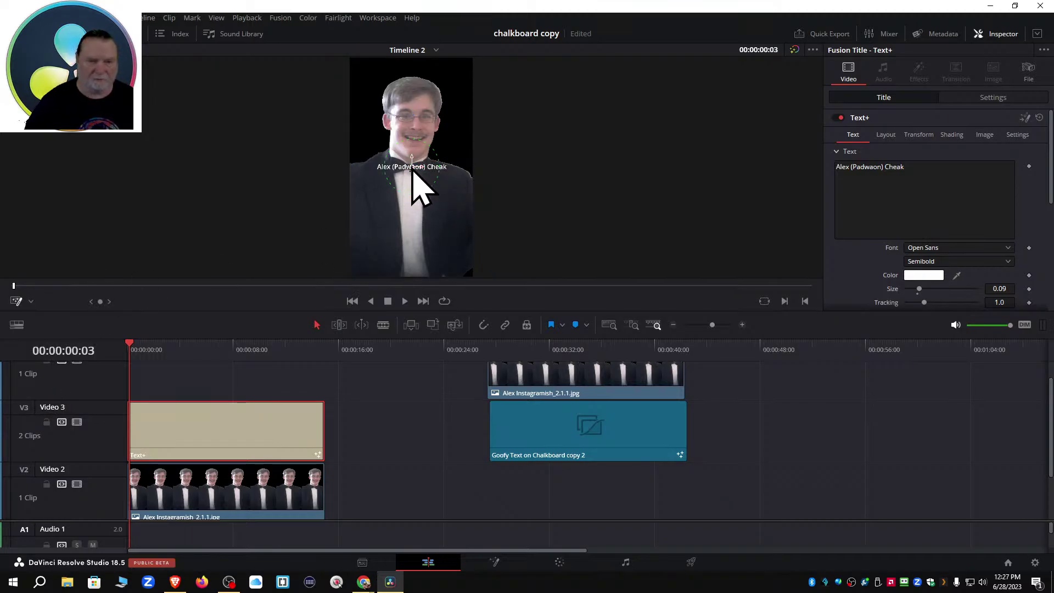
{"action": "left_click_drag", "start_coordinate": [412, 170], "coordinate": [408, 247]}
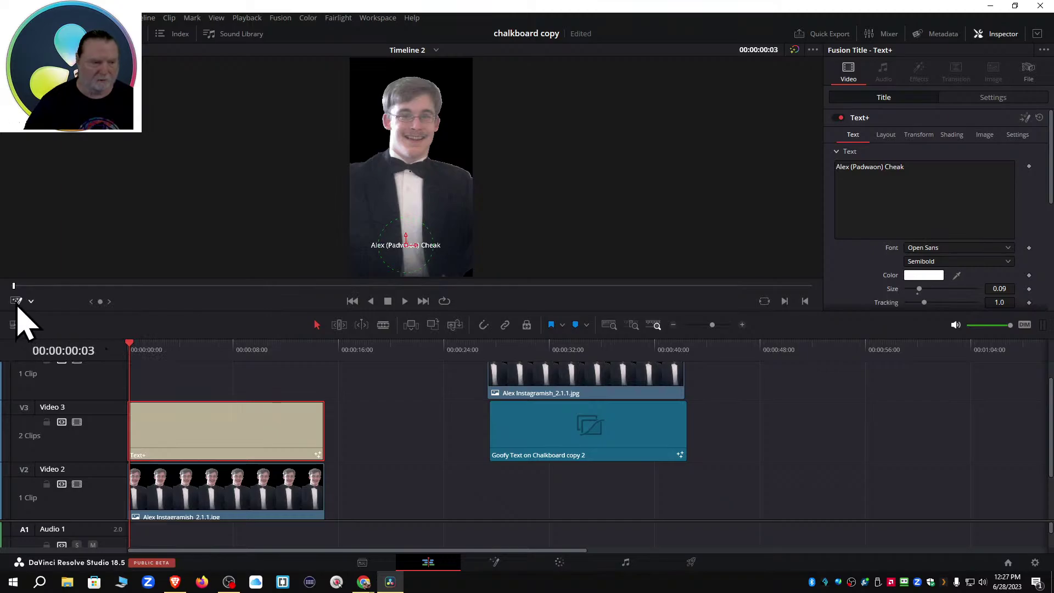
Set the title's layout center Y to 0.26011 and reposition it above the man's head using the Fusion overlay.
{"action": "left_click", "coordinate": [886, 135]}
{"action": "left_click_drag", "start_coordinate": [997, 180], "coordinate": [1016, 180]}
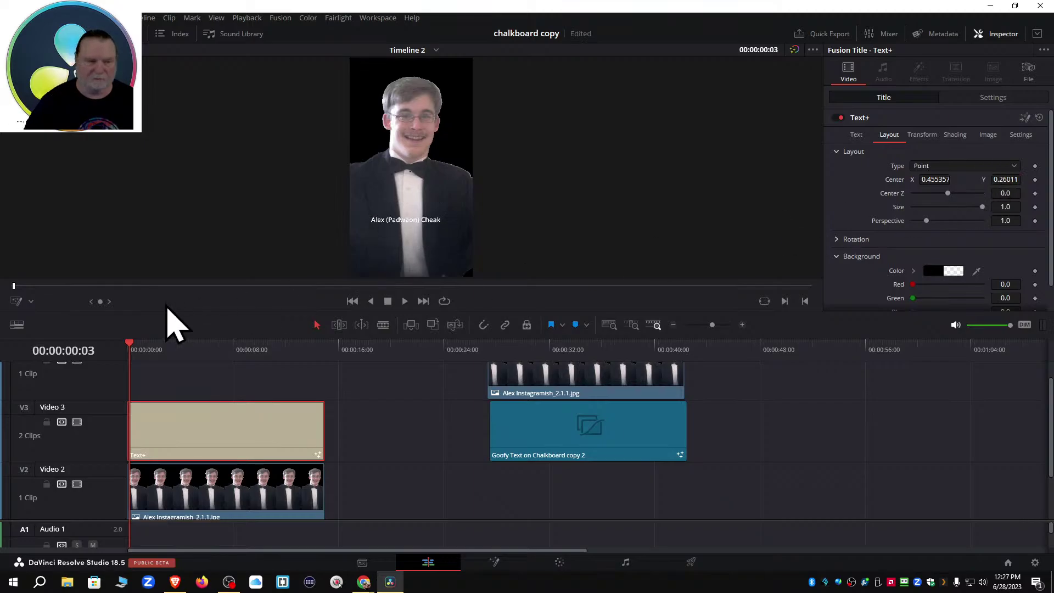
{"action": "left_click", "coordinate": [16, 301]}
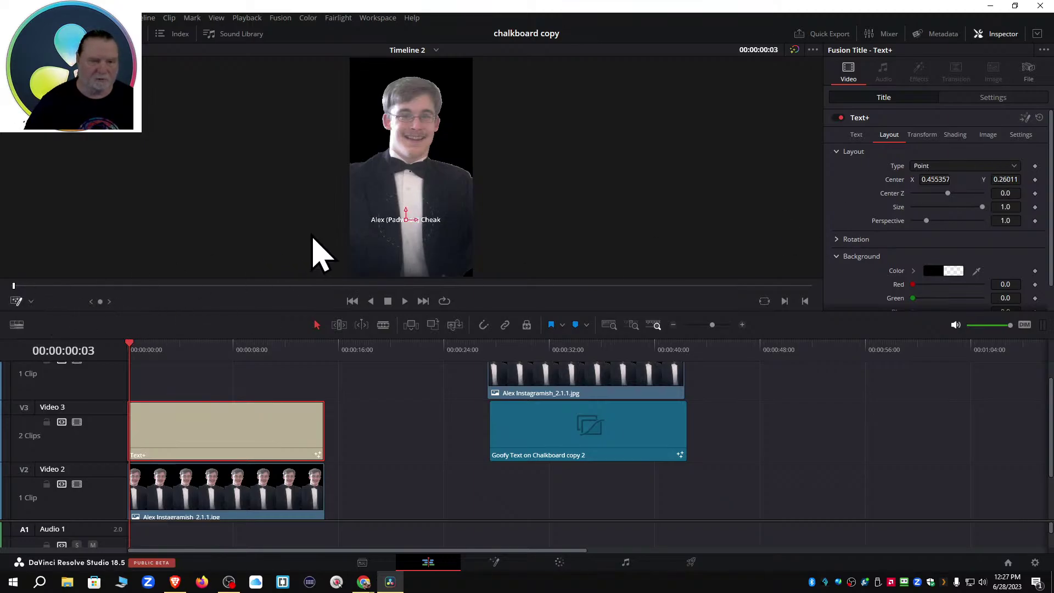
{"action": "left_click_drag", "start_coordinate": [413, 221], "coordinate": [416, 72]}
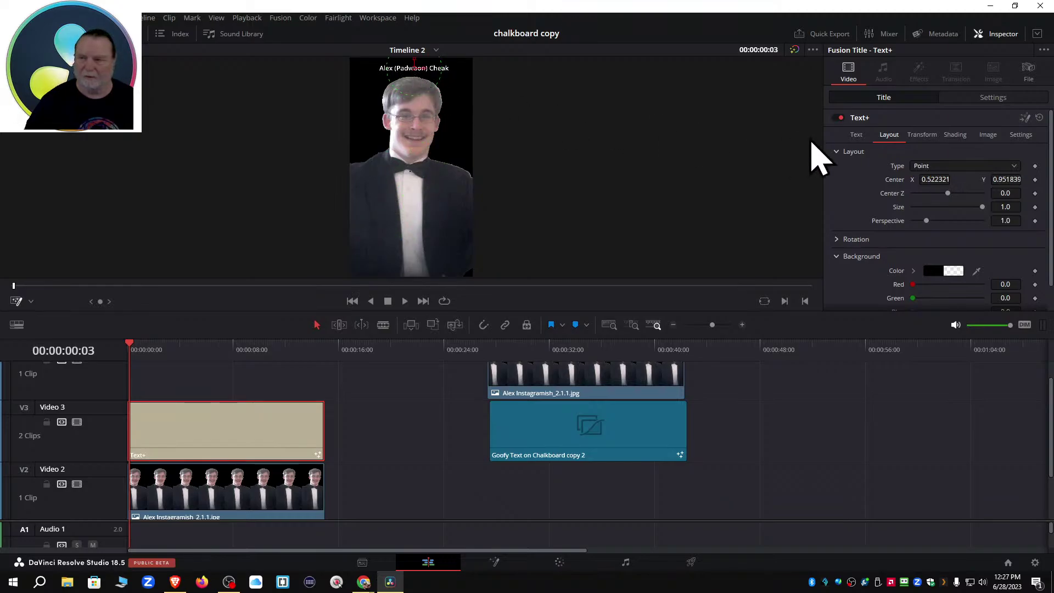
Enlarge the title text to size 0.1339 and move it down over the man's face.
{"action": "left_click", "coordinate": [855, 136]}
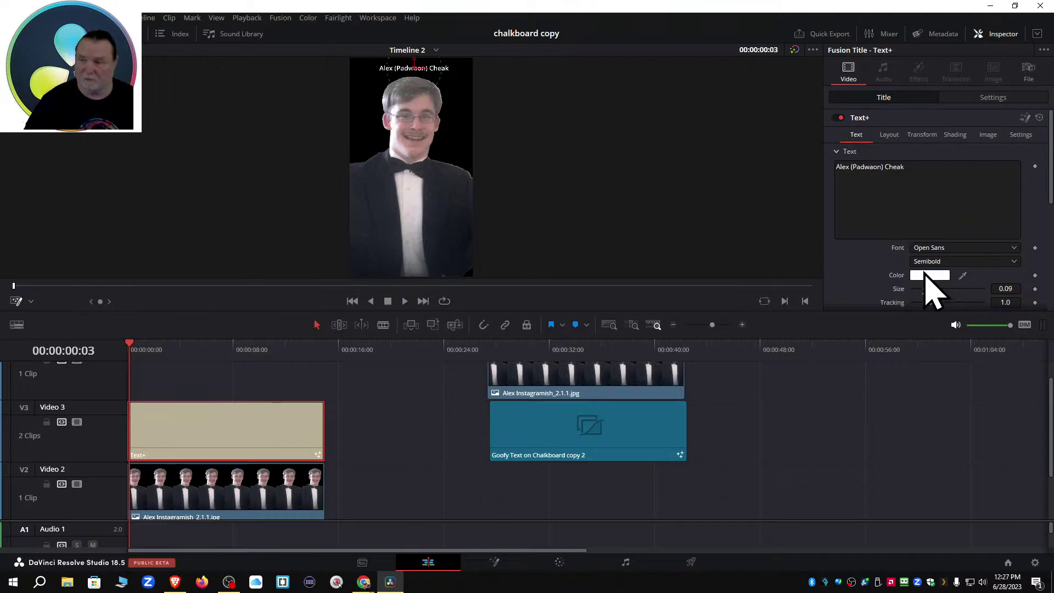
{"action": "left_click_drag", "start_coordinate": [926, 290], "coordinate": [932, 292]}
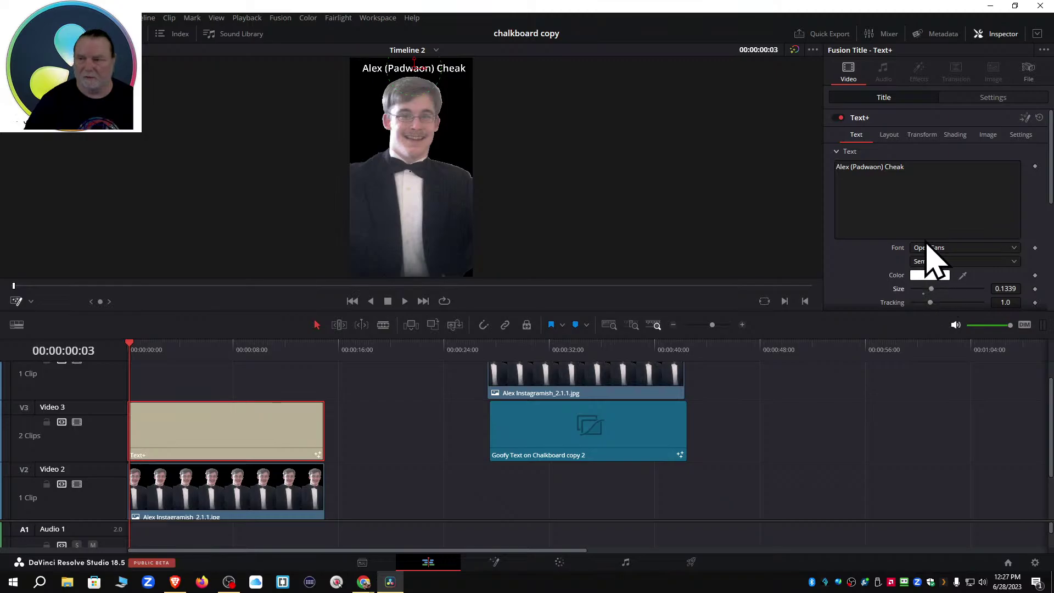
{"action": "left_click_drag", "start_coordinate": [414, 70], "coordinate": [413, 156]}
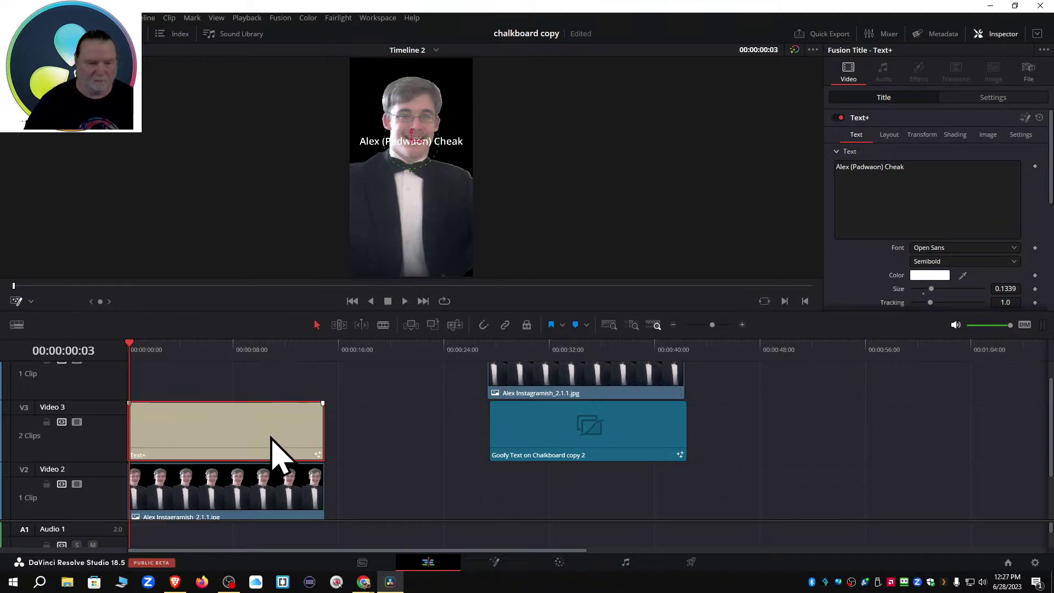
Move the photo clip from Video 2 up to Video 4 above the title and preview the start of the timeline.
{"action": "left_click_drag", "start_coordinate": [262, 484], "coordinate": [270, 388]}
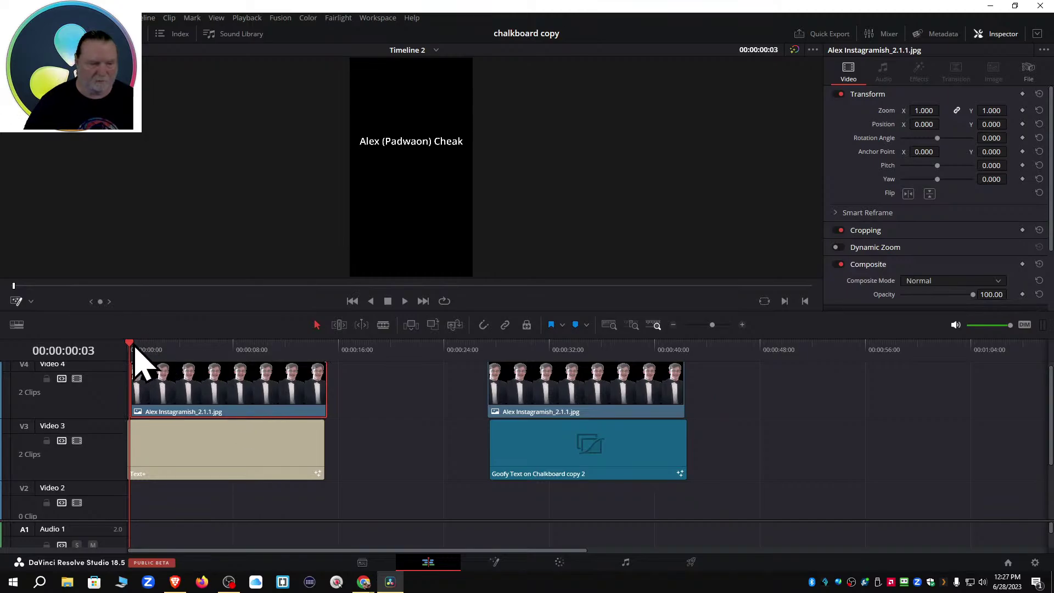
{"action": "key", "text": "space"}
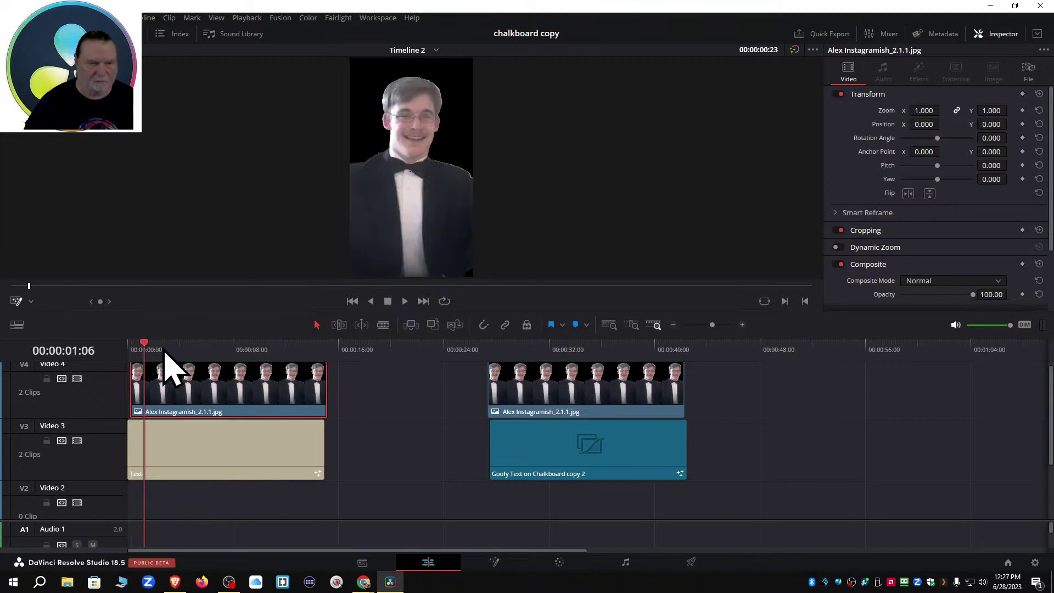
{"action": "mouse_move", "coordinate": [164, 351]}
{"action": "left_mouse_down"}
{"action": "mouse_move", "coordinate": [129, 353]}
{"action": "mouse_move", "coordinate": [148, 358]}
{"action": "left_mouse_up"}
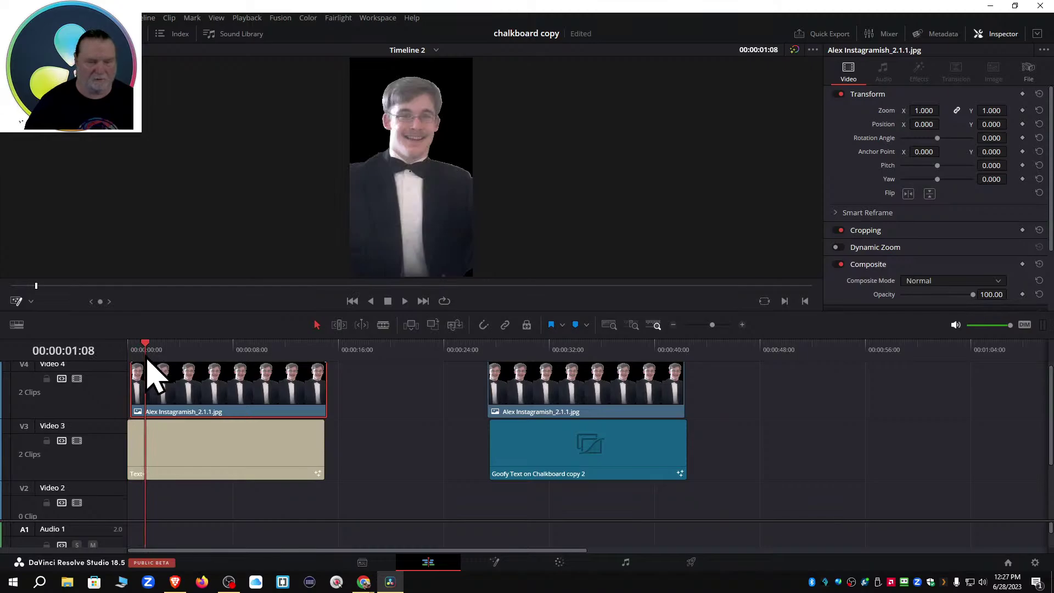
Align the Video 4 photo clip with the timeline start and move the covered title slightly up over the face.
{"action": "left_click", "coordinate": [192, 439]}
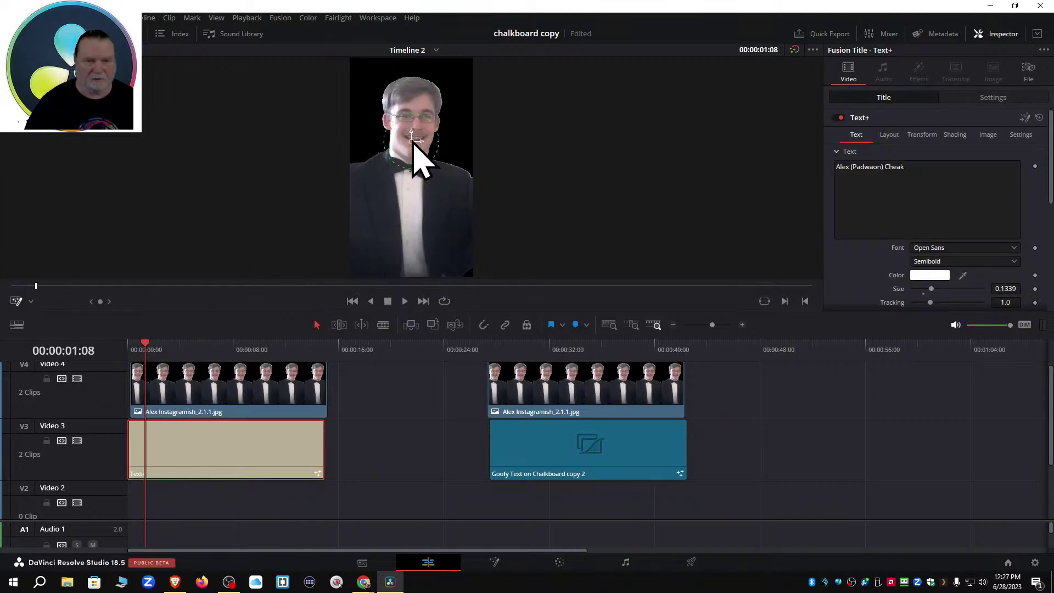
{"action": "mouse_move", "coordinate": [413, 144]}
{"action": "left_mouse_down"}
{"action": "mouse_move", "coordinate": [410, 85]}
{"action": "mouse_move", "coordinate": [406, 156]}
{"action": "mouse_move", "coordinate": [411, 145]}
{"action": "left_mouse_up"}
{"action": "left_click_drag", "start_coordinate": [212, 394], "coordinate": [208, 390]}
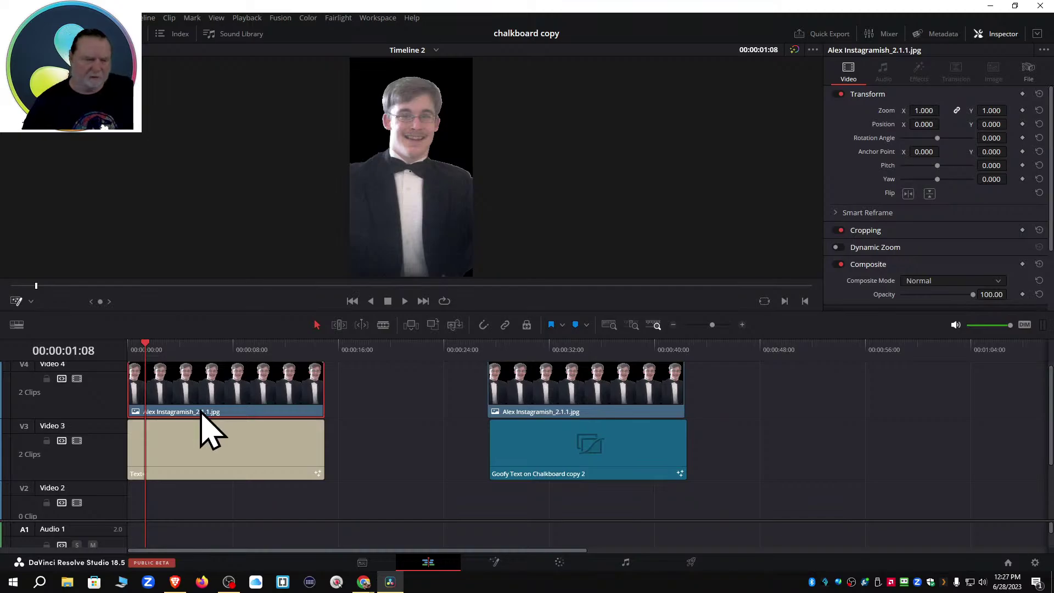
{"action": "left_click", "coordinate": [198, 443]}
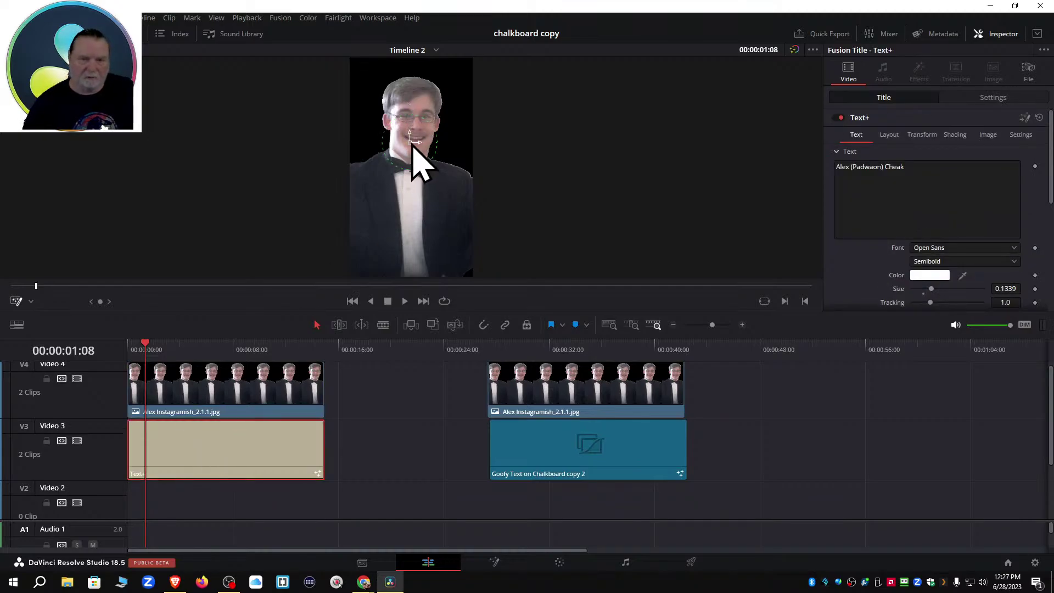
{"action": "mouse_move", "coordinate": [413, 146]}
{"action": "left_mouse_down"}
{"action": "mouse_move", "coordinate": [413, 89]}
{"action": "mouse_move", "coordinate": [406, 130]}
{"action": "left_mouse_up"}
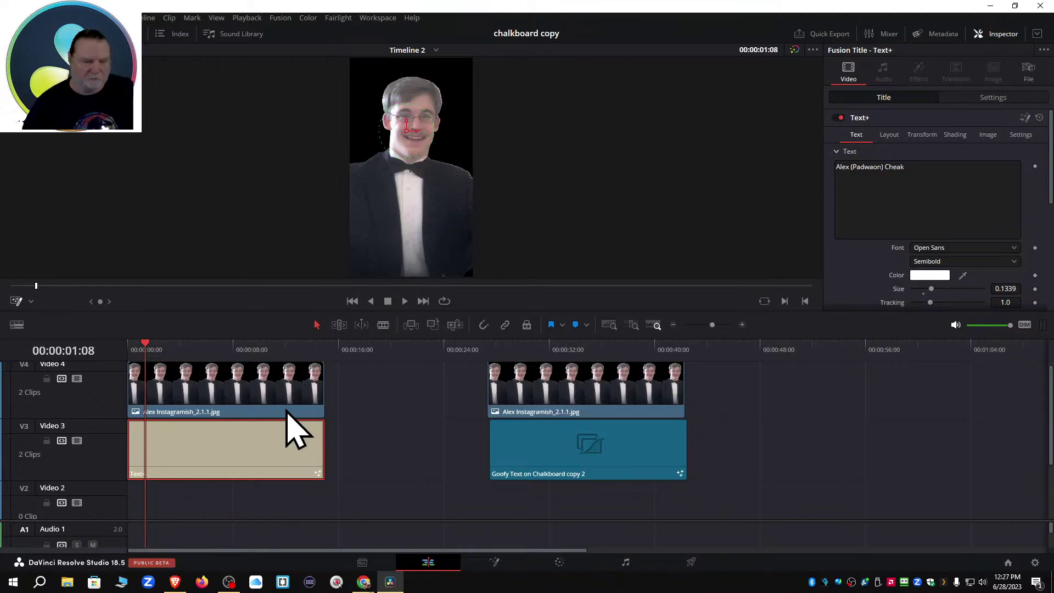
Shift the first Video 4 photo clip later to uncover the title's start and color the title text bright green.
{"action": "left_click_drag", "start_coordinate": [266, 400], "coordinate": [349, 400]}
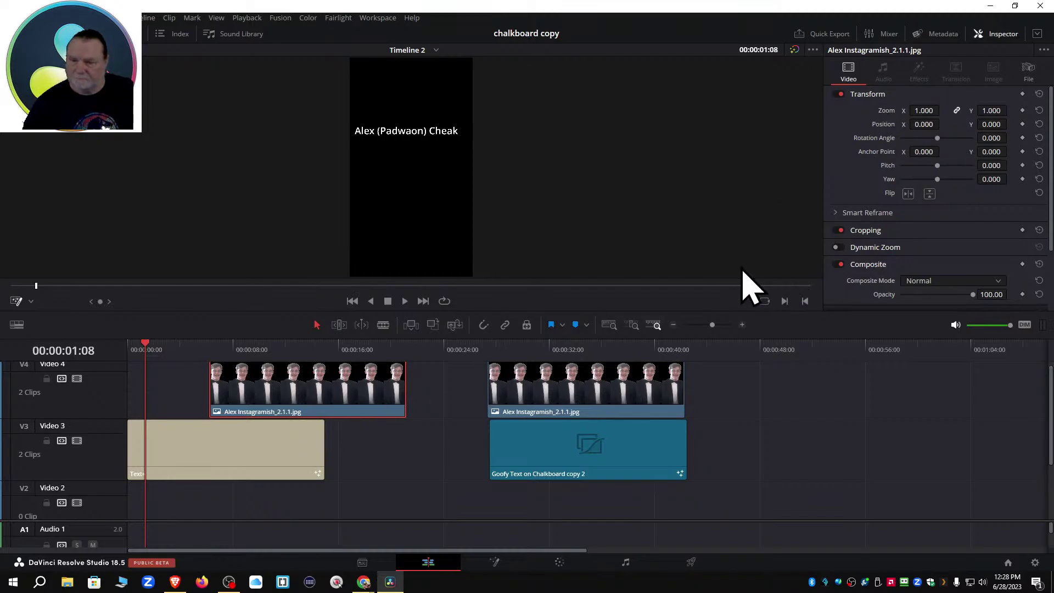
{"action": "left_click", "coordinate": [248, 442]}
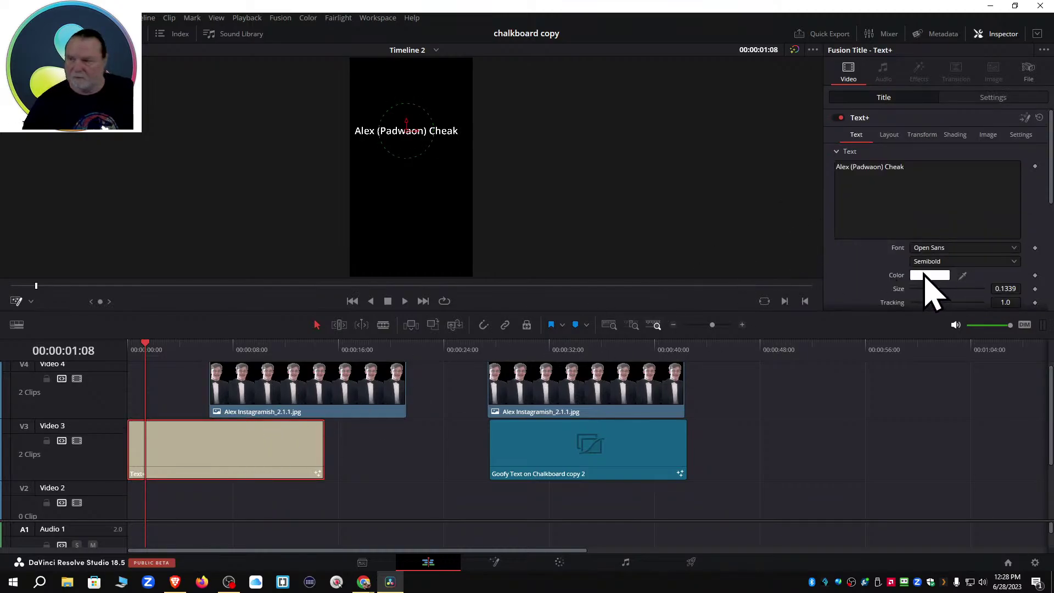
{"action": "left_click", "coordinate": [930, 275]}
{"action": "left_click_drag", "start_coordinate": [631, 208], "coordinate": [599, 204]}
{"action": "left_click", "coordinate": [634, 389]}
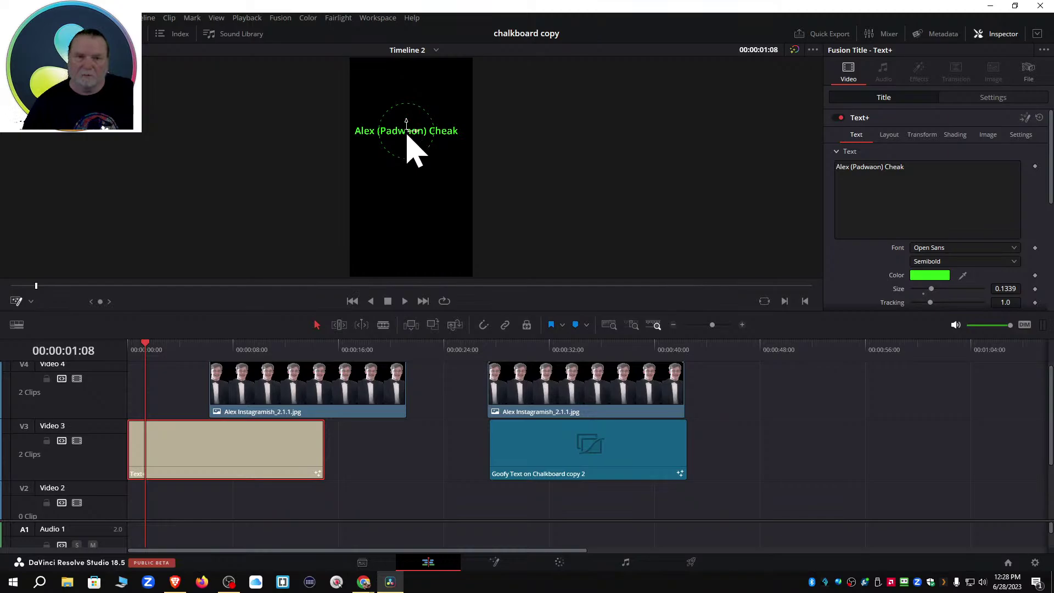
Place the first Video 4 photo clip beneath the title on Video 2 at the timeline start and reposition the title over the man's mouth.
{"action": "left_click_drag", "start_coordinate": [409, 135], "coordinate": [408, 85]}
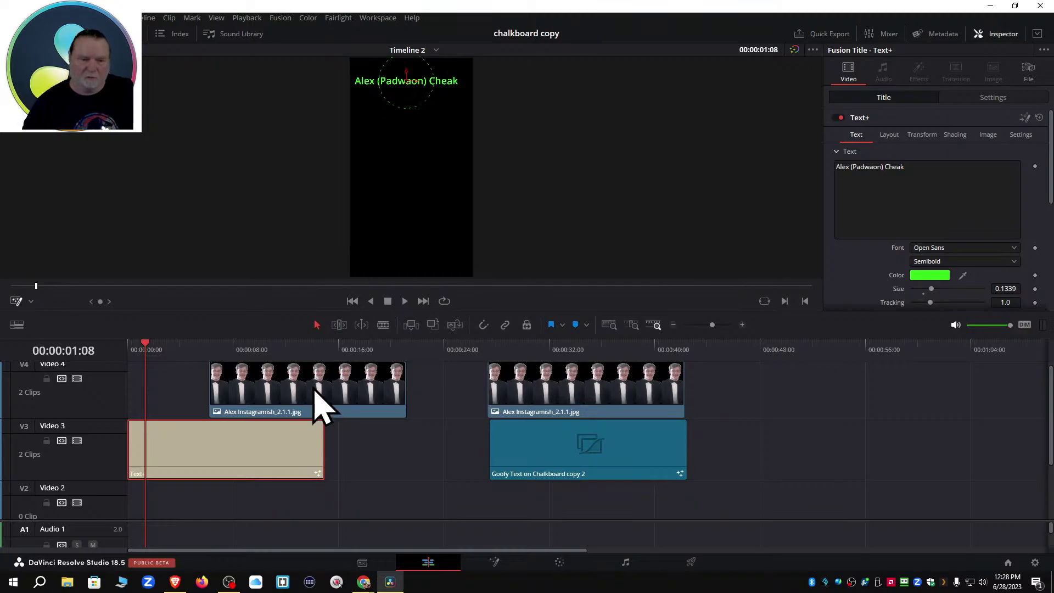
{"action": "left_click_drag", "start_coordinate": [308, 390], "coordinate": [203, 494]}
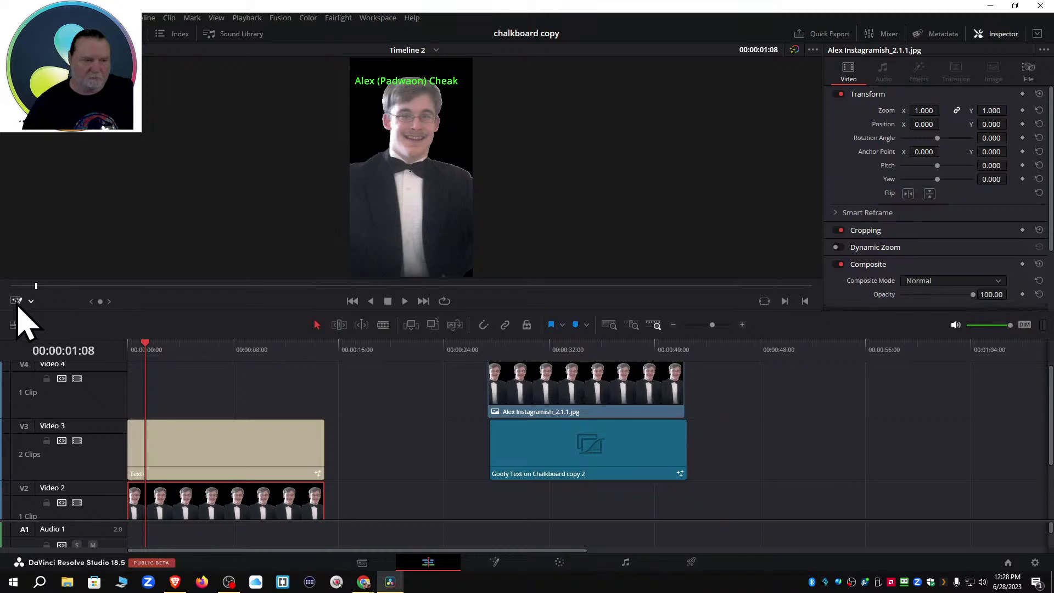
{"action": "left_click", "coordinate": [247, 435]}
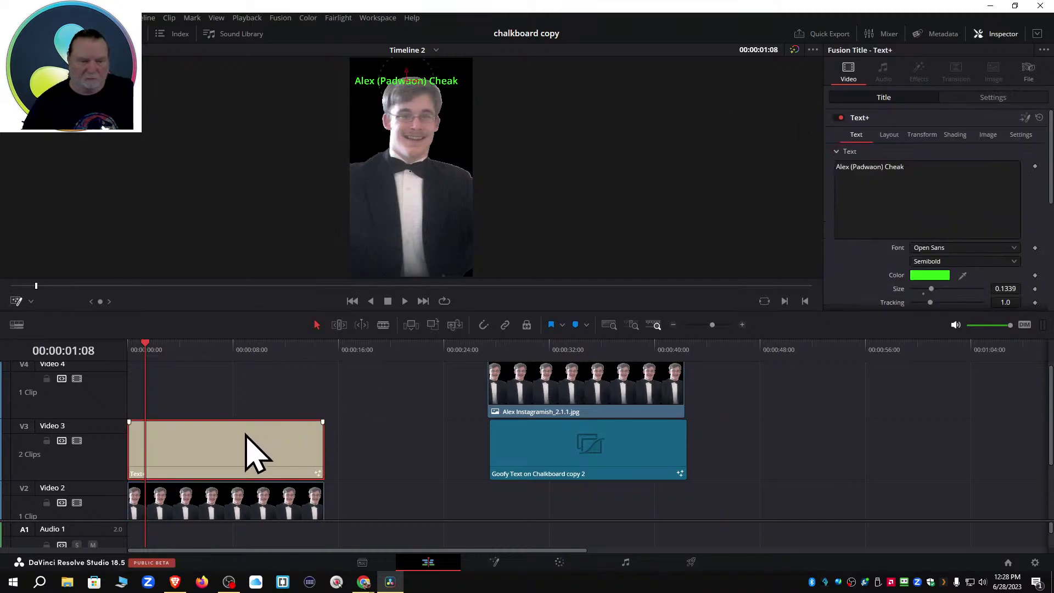
{"action": "left_click_drag", "start_coordinate": [408, 85], "coordinate": [414, 145]}
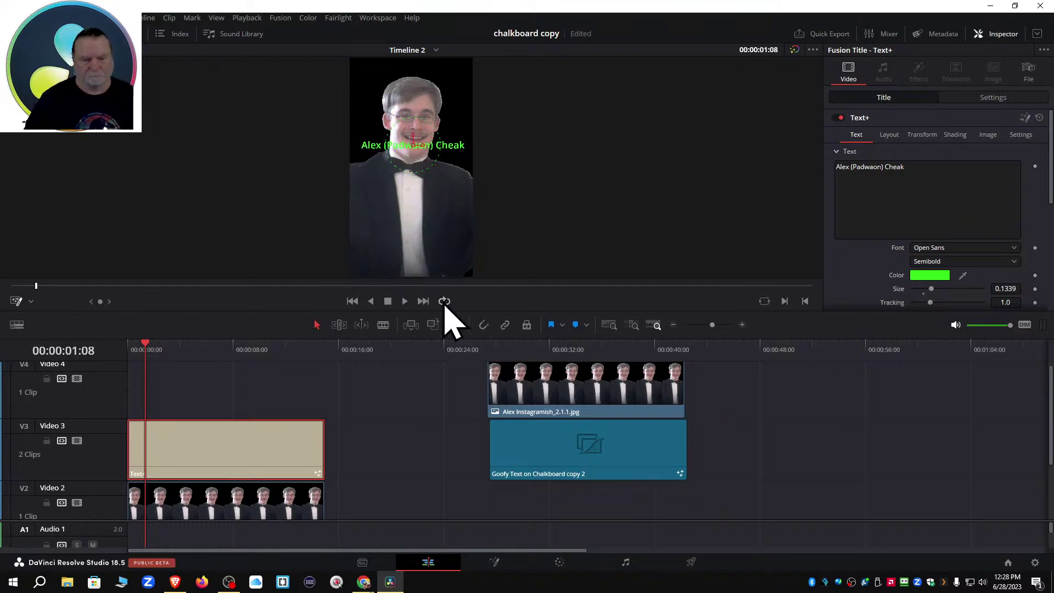
Shift the remaining Video 4 photo clip slightly earlier and nudge the title up on the man's face.
{"action": "mouse_move", "coordinate": [551, 395]}
{"action": "left_mouse_down"}
{"action": "mouse_move", "coordinate": [240, 381]}
{"action": "mouse_move", "coordinate": [177, 390]}
{"action": "mouse_move", "coordinate": [537, 397]}
{"action": "left_mouse_up"}
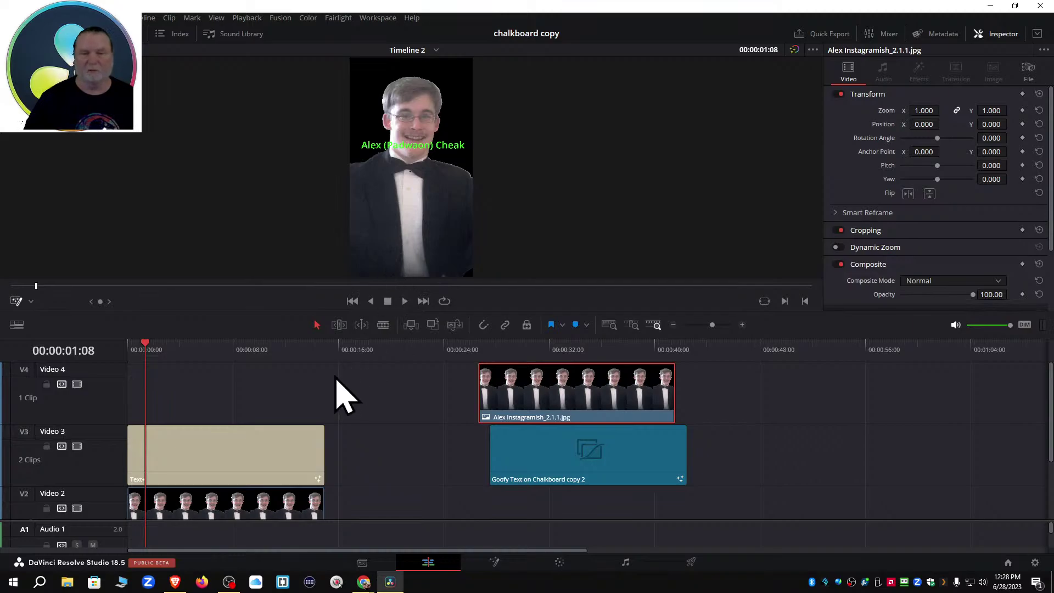
{"action": "left_click", "coordinate": [247, 467]}
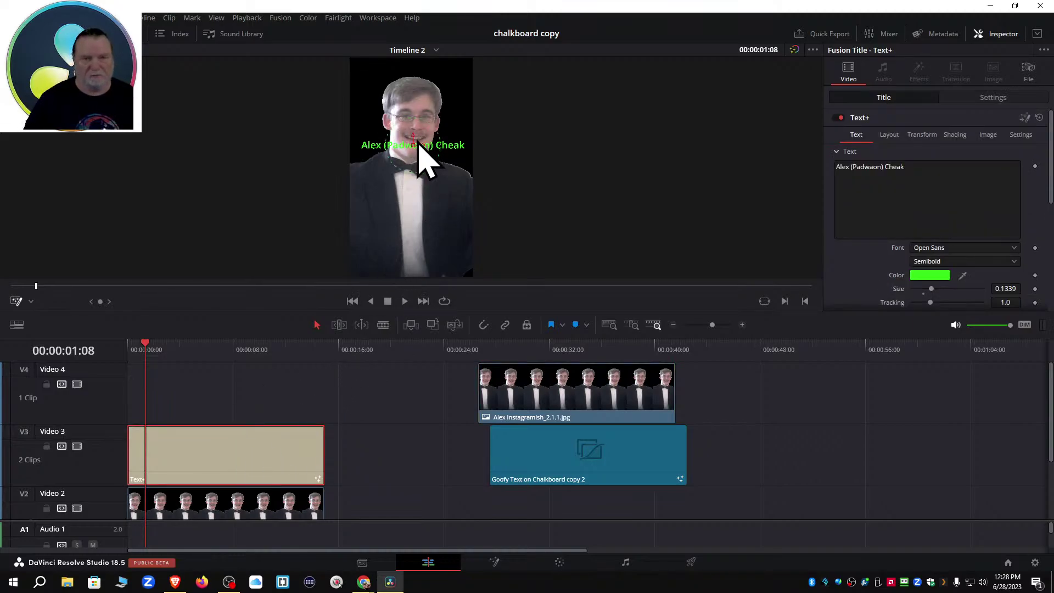
{"action": "mouse_move", "coordinate": [414, 152]}
{"action": "left_mouse_down"}
{"action": "mouse_move", "coordinate": [411, 115]}
{"action": "mouse_move", "coordinate": [411, 142]}
{"action": "left_mouse_up"}
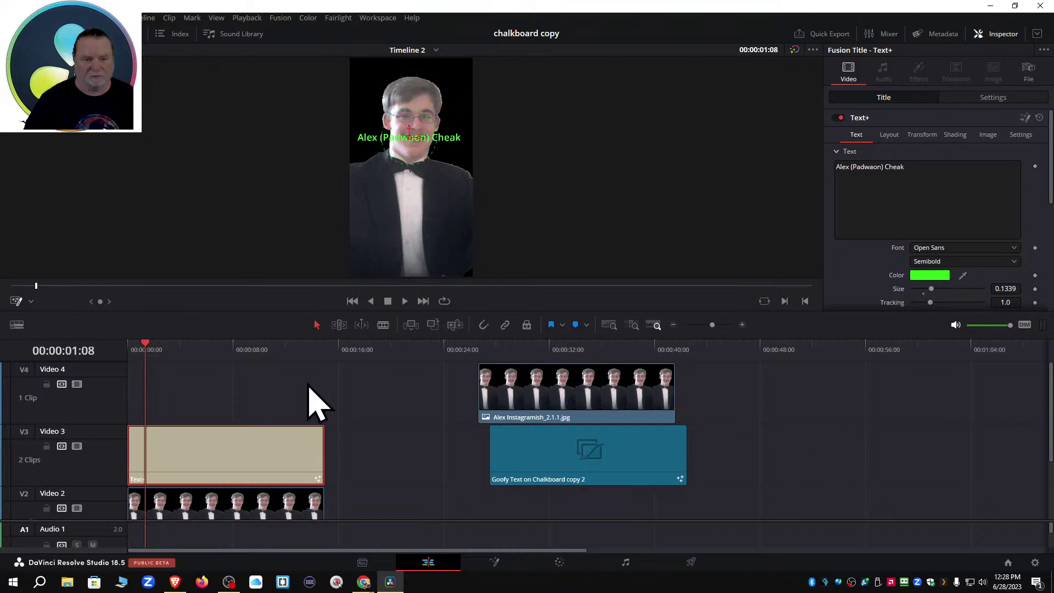
Duplicate the Video 2 photo clip onto Video 4, directly above the title at the timeline start.
{"action": "left_click", "coordinate": [253, 506]}
{"action": "right_click", "coordinate": [256, 509]}
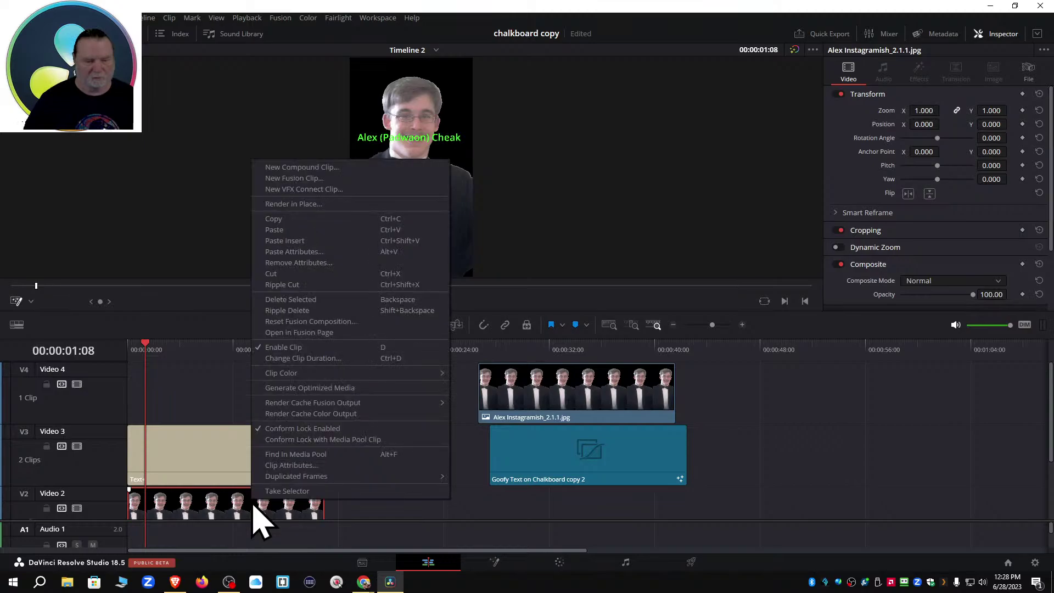
{"action": "left_click", "coordinate": [255, 507]}
{"action": "left_click_drag", "start_coordinate": [254, 506], "coordinate": [245, 390]}
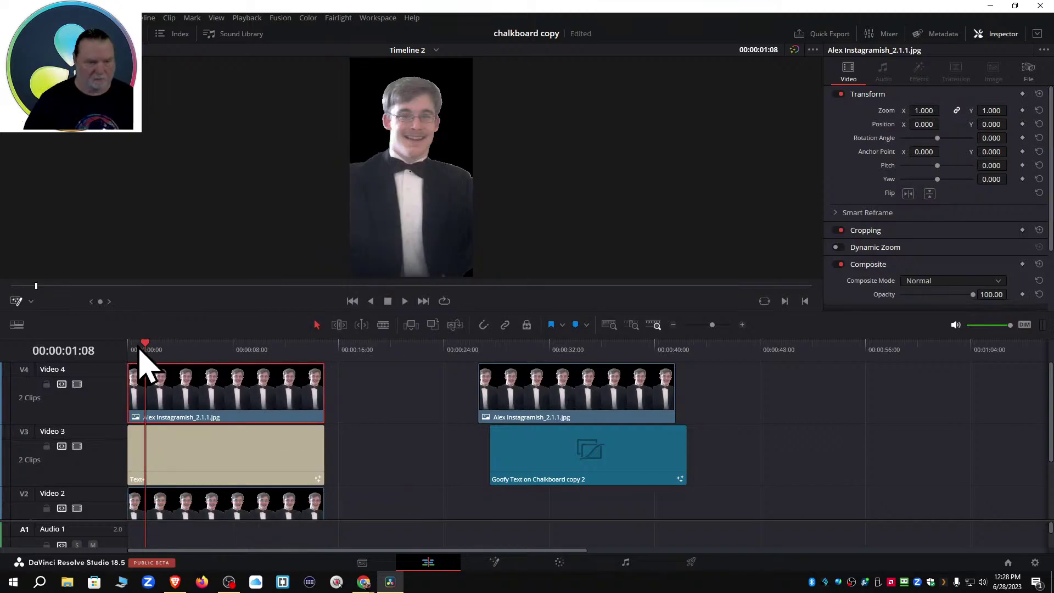
Move the covered title down to the man's shirt front and shift the duplicated photo past the other Video 4 clip to uncover it.
{"action": "mouse_move", "coordinate": [142, 353]}
{"action": "left_mouse_down"}
{"action": "mouse_move", "coordinate": [142, 365]}
{"action": "mouse_move", "coordinate": [254, 366]}
{"action": "mouse_move", "coordinate": [141, 368]}
{"action": "left_mouse_up"}
{"action": "left_click", "coordinate": [187, 451]}
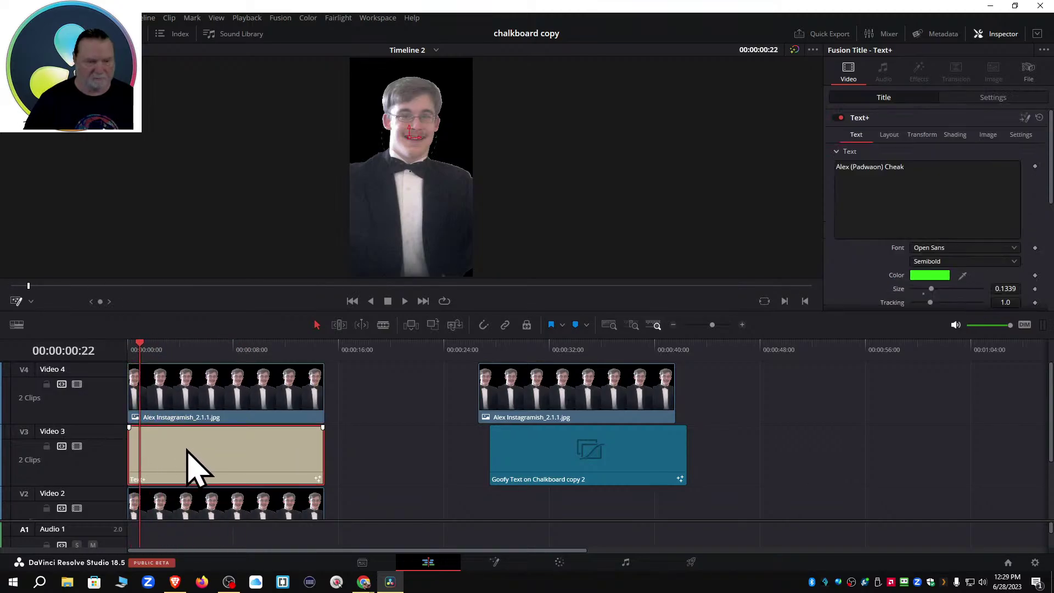
{"action": "left_click_drag", "start_coordinate": [410, 137], "coordinate": [412, 231]}
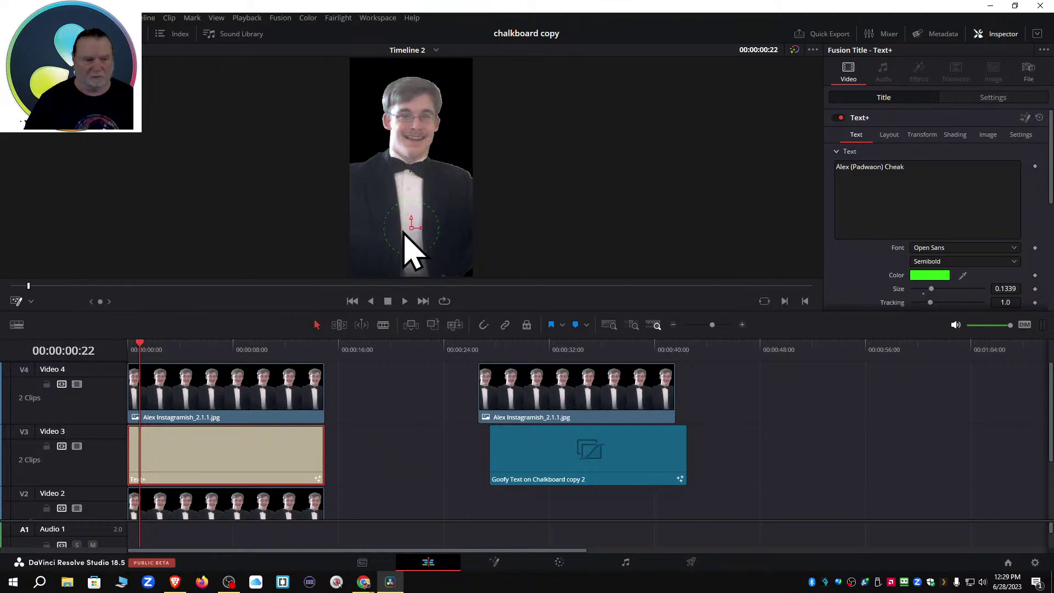
{"action": "left_click_drag", "start_coordinate": [283, 399], "coordinate": [843, 417]}
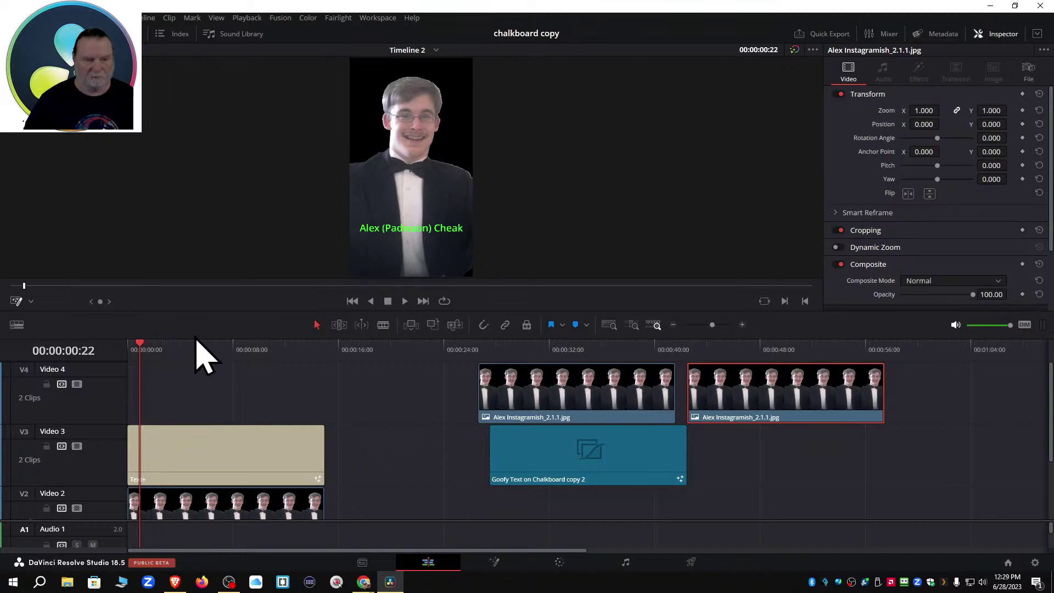
Move the title up onto the man's chin and shift the Goofy Text clip slightly earlier on Video 3 beneath the photo.
{"action": "left_click", "coordinate": [195, 459]}
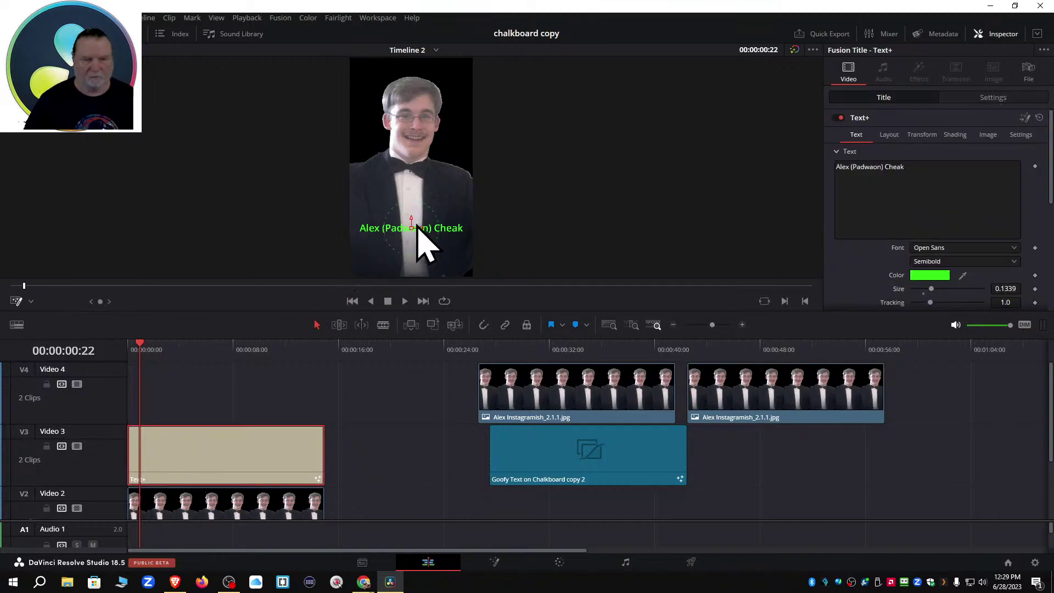
{"action": "left_click_drag", "start_coordinate": [412, 230], "coordinate": [413, 144]}
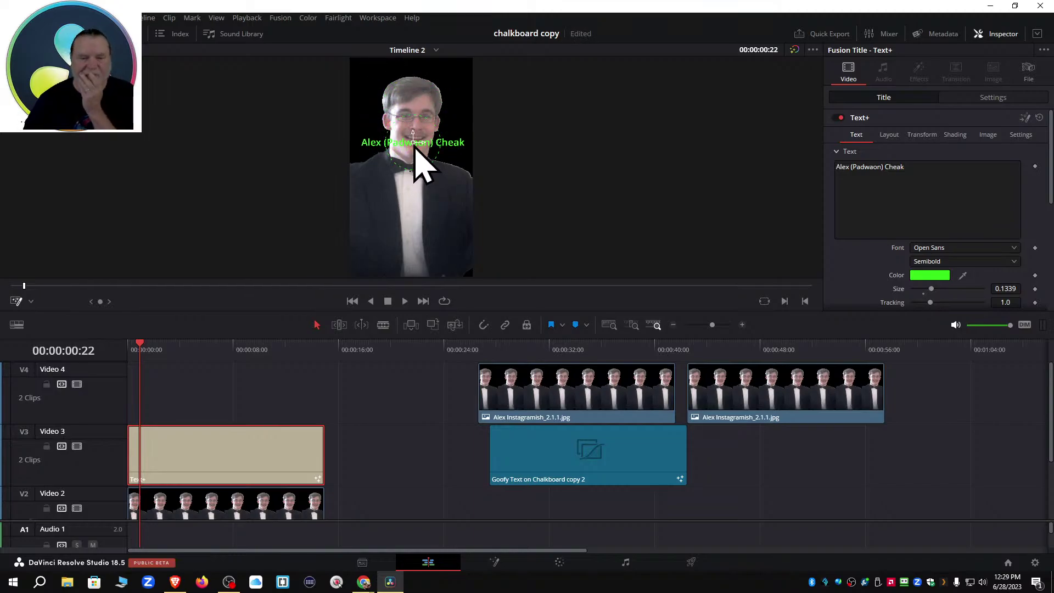
{"action": "left_click_drag", "start_coordinate": [550, 460], "coordinate": [536, 456]}
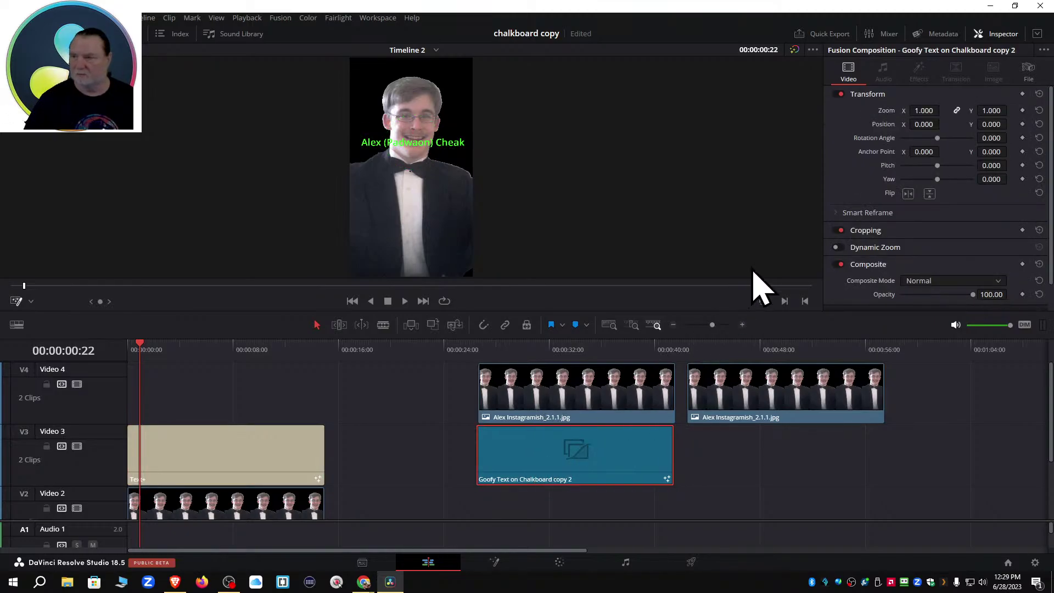
Import Alex Scream 2_3.1.1.jpg from the Stills folder into the Text power bin.
{"action": "left_click", "coordinate": [242, 443]}
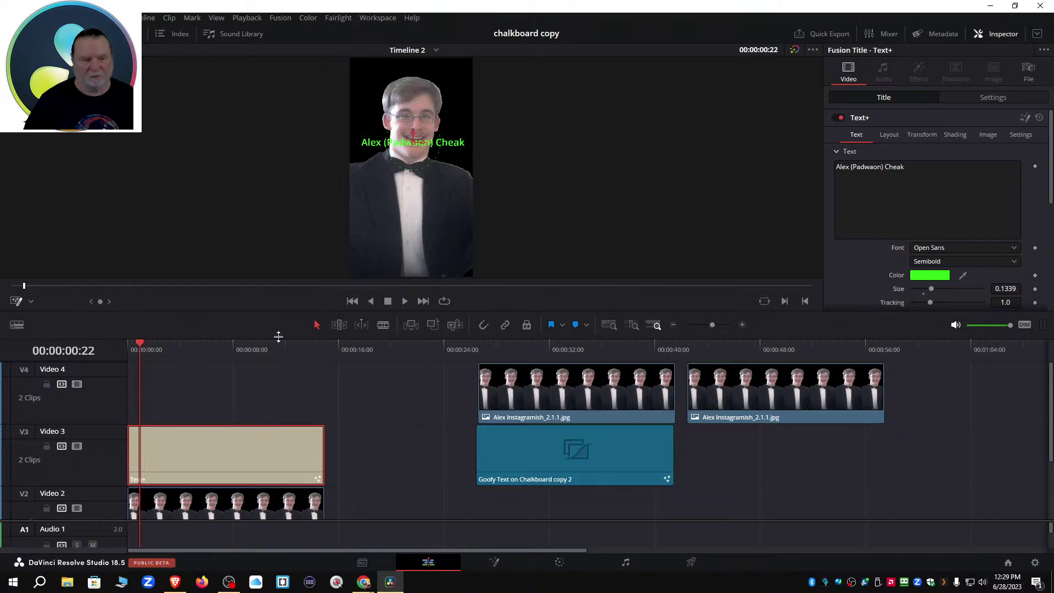
{"action": "left_click_drag", "start_coordinate": [280, 338], "coordinate": [299, 247]}
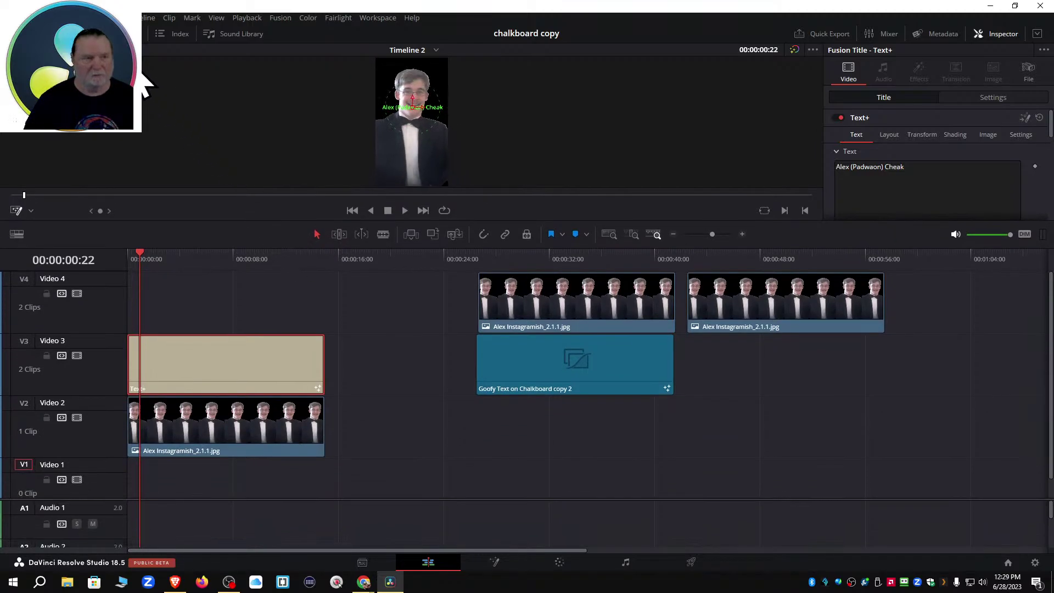
{"action": "left_click", "coordinate": [38, 34]}
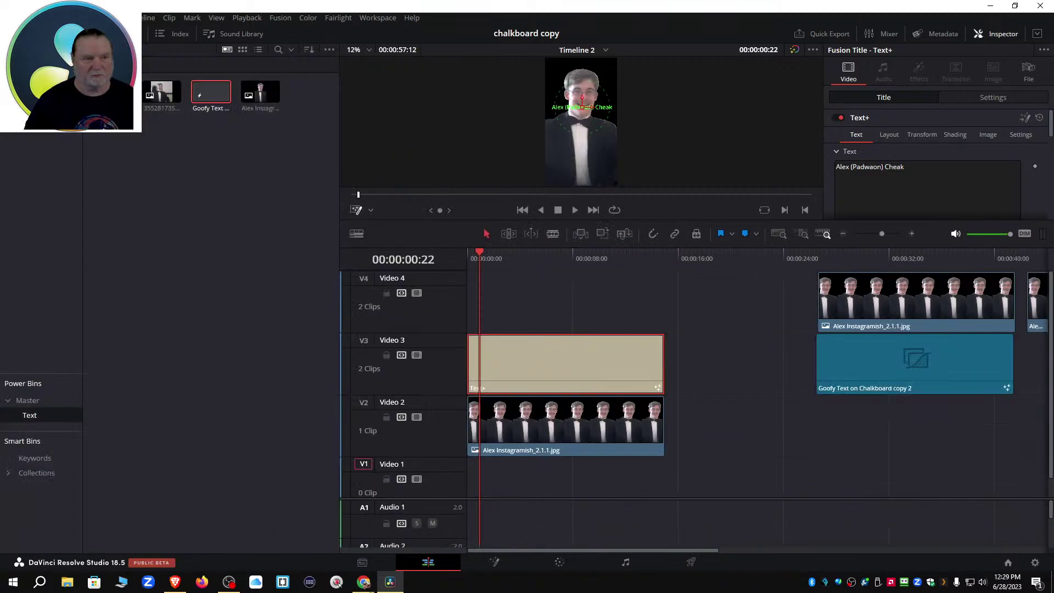
{"action": "right_click", "coordinate": [126, 161]}
{"action": "left_click", "coordinate": [177, 275]}
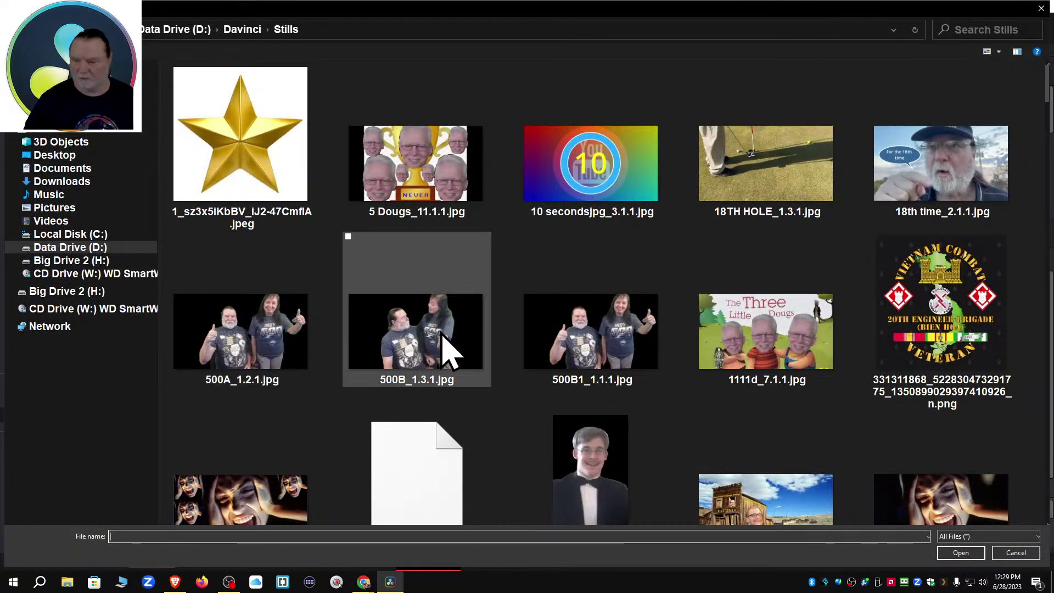
{"action": "scroll", "coordinate": [446, 350], "scroll_direction": "down", "scroll_amount": 1}
{"action": "left_click", "coordinate": [925, 470]}
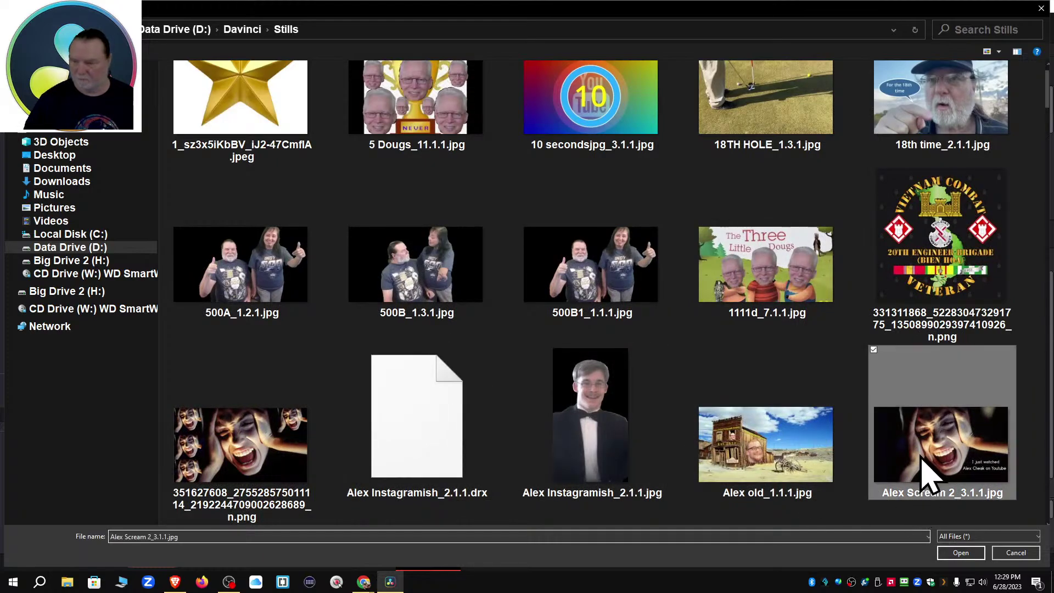
{"action": "left_click", "coordinate": [954, 552]}
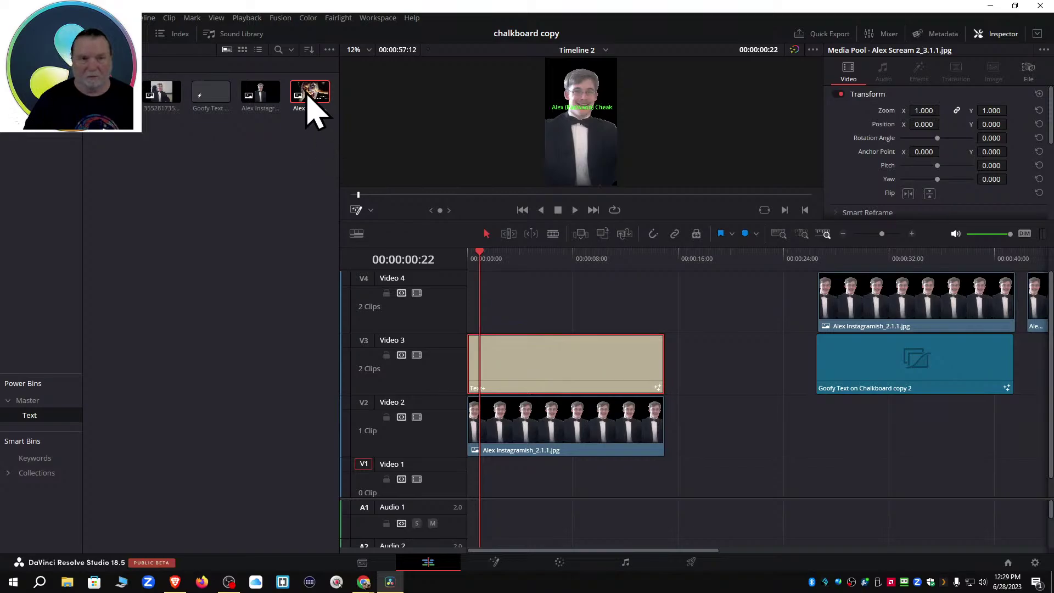
Place the imported scream photo at the start of Video 4, and delete the Goofy Text clip and both tuxedo photos on Video 4.
{"action": "left_click_drag", "start_coordinate": [312, 97], "coordinate": [510, 309]}
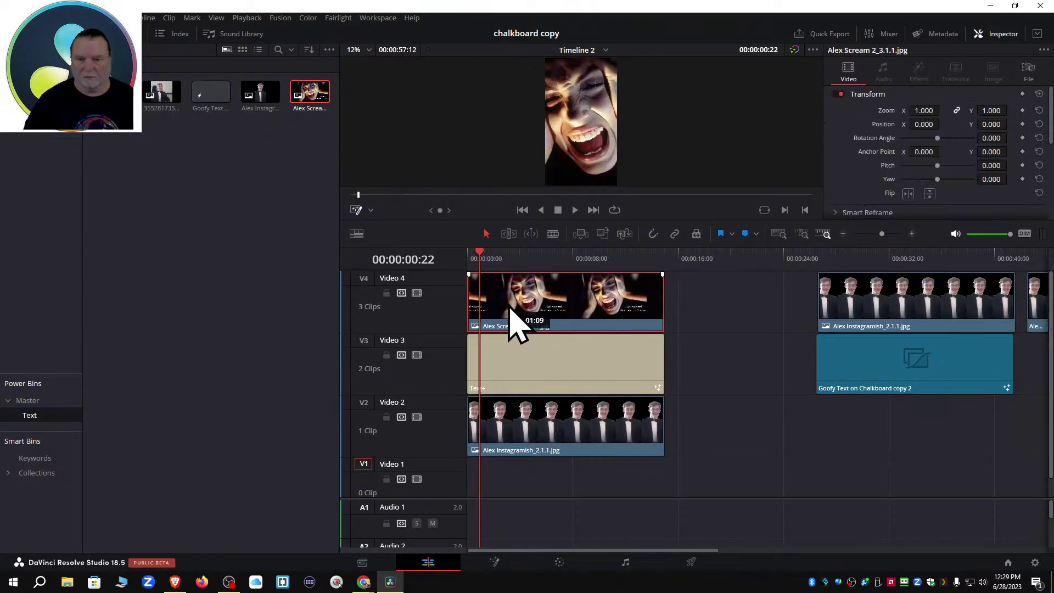
{"action": "left_click_drag", "start_coordinate": [525, 365], "coordinate": [682, 369]}
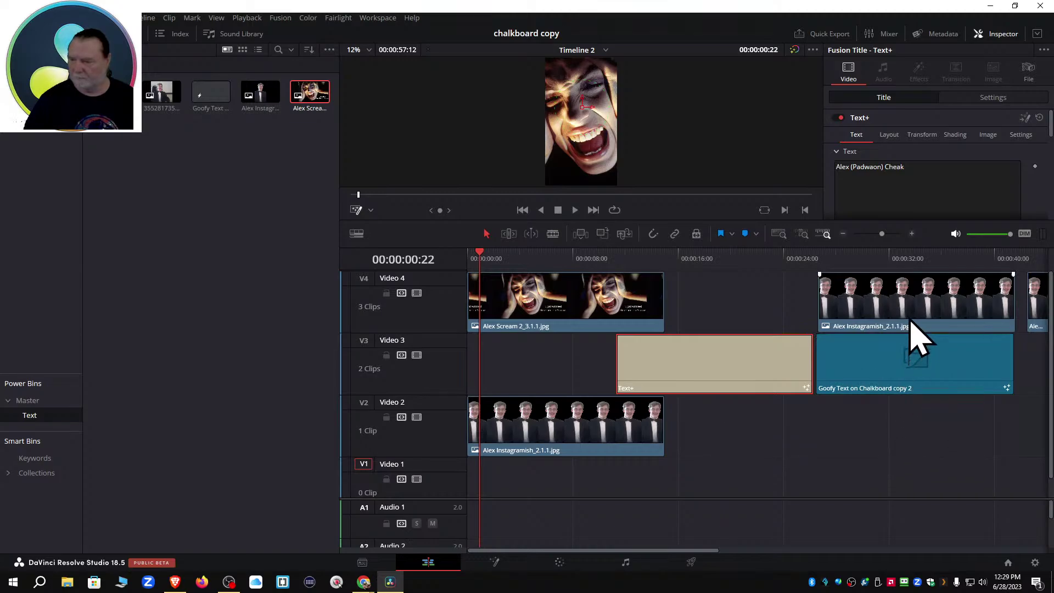
{"action": "left_click_drag", "start_coordinate": [915, 419], "coordinate": [1037, 291]}
{"action": "key", "text": "Delete"}
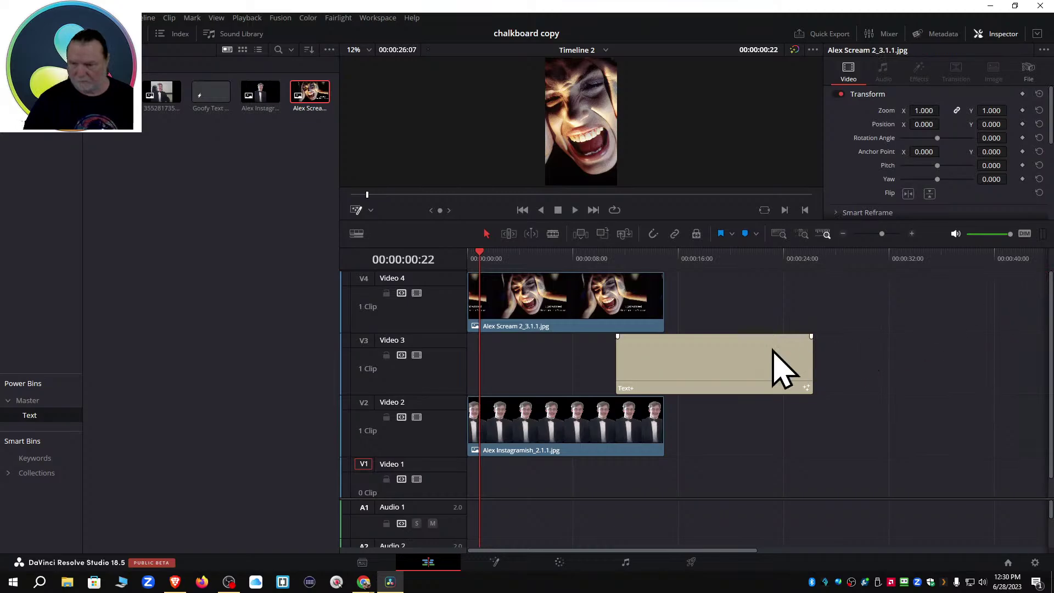
Swap the two photos at the timeline start so the tuxedo photo is on Video 4 and the scream photo on Video 2.
{"action": "left_click_drag", "start_coordinate": [777, 370], "coordinate": [876, 360]}
{"action": "left_click_drag", "start_coordinate": [653, 318], "coordinate": [921, 314]}
{"action": "left_click", "coordinate": [758, 258]}
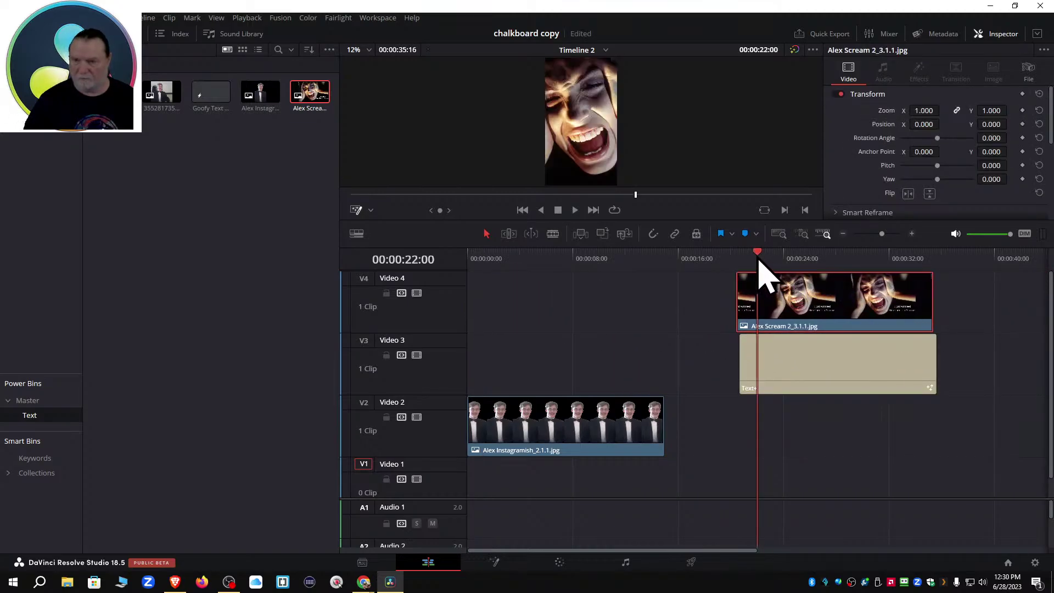
{"action": "left_click_drag", "start_coordinate": [590, 431], "coordinate": [584, 313]}
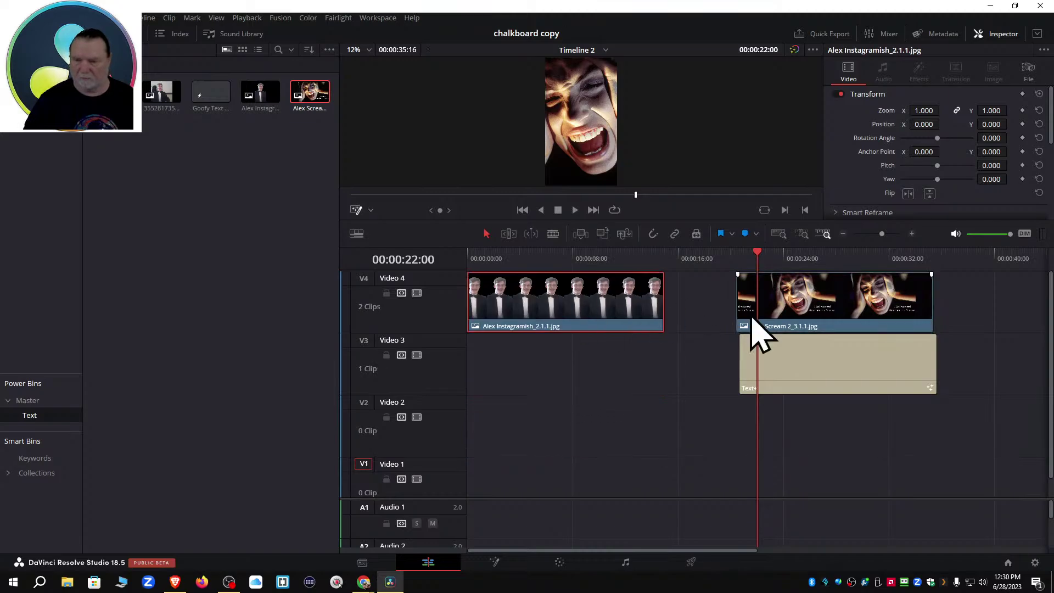
{"action": "left_click_drag", "start_coordinate": [757, 330], "coordinate": [514, 426]}
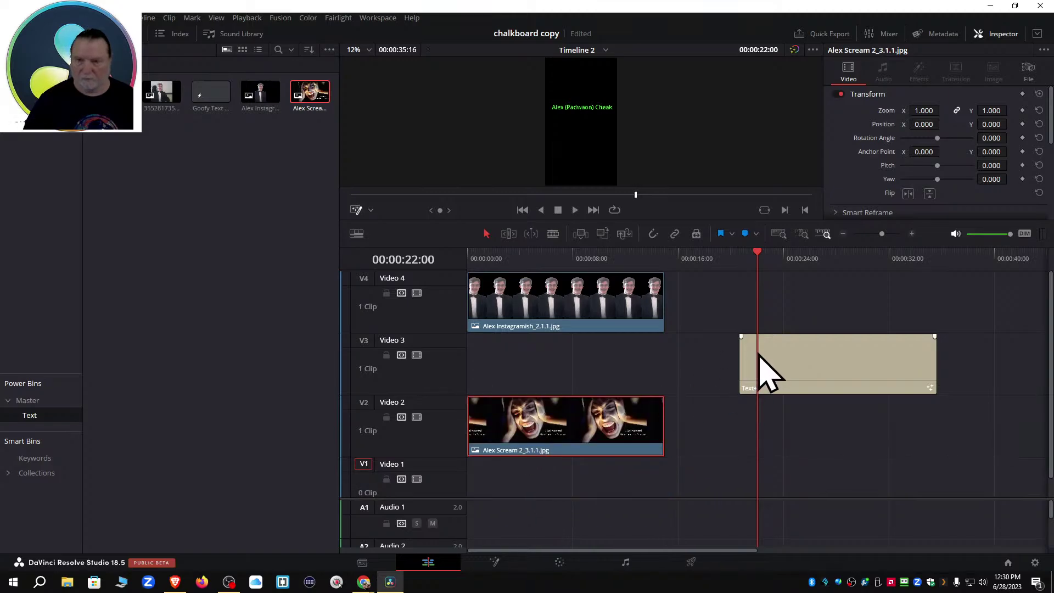
Return the title to the start of Video 3 and shift the tuxedo photo on Video 4 past the title's end.
{"action": "left_click_drag", "start_coordinate": [760, 256], "coordinate": [522, 293]}
{"action": "left_click_drag", "start_coordinate": [778, 362], "coordinate": [511, 374]}
{"action": "left_click_drag", "start_coordinate": [553, 313], "coordinate": [637, 324]}
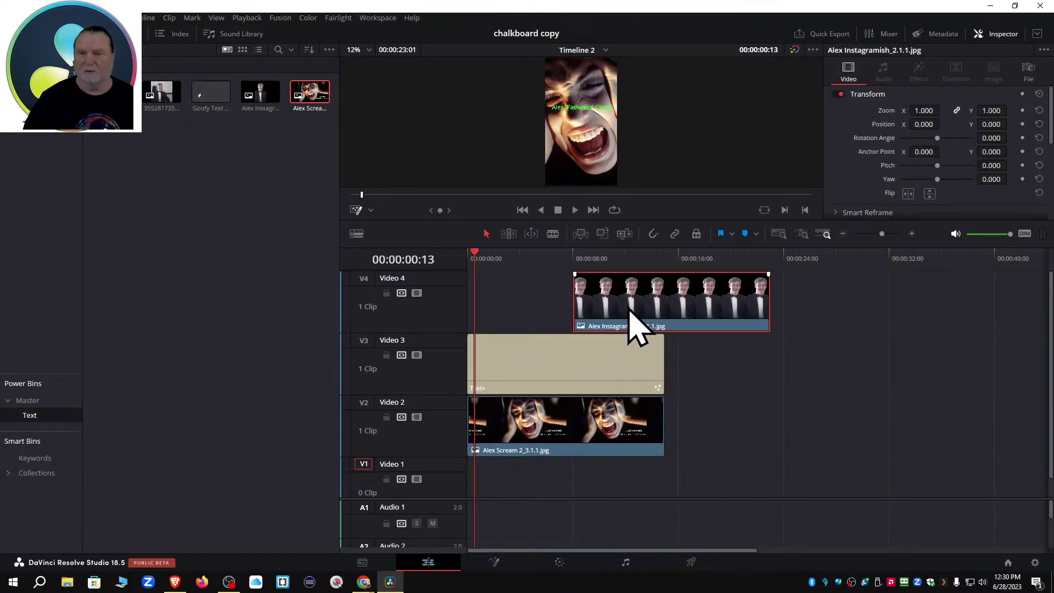
{"action": "left_click_drag", "start_coordinate": [637, 324], "coordinate": [767, 324]}
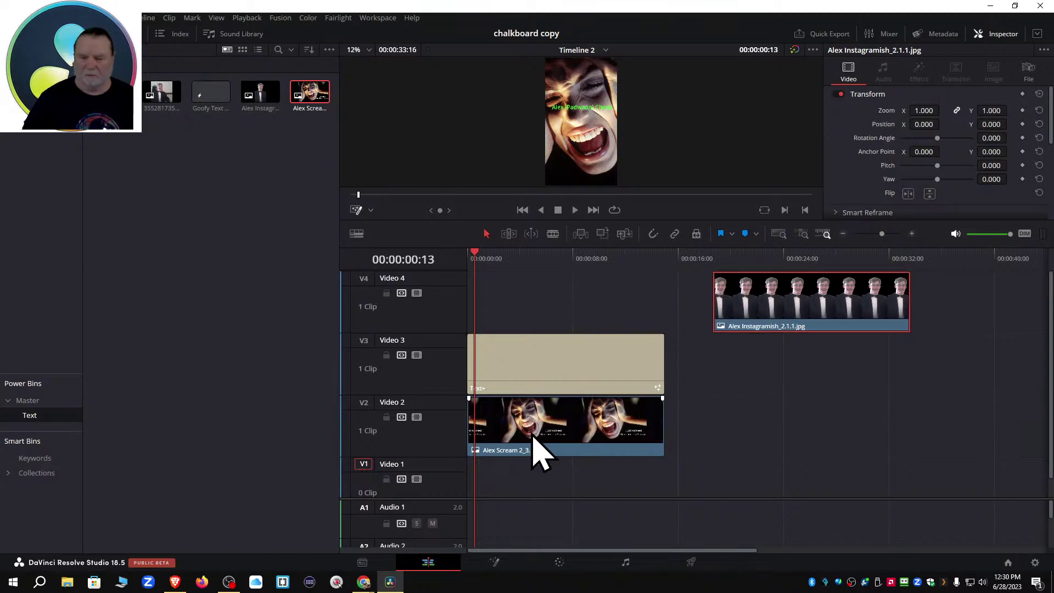
Move the scream photo up to Video 4 above the title and set its zoom to 0.320.
{"action": "left_click_drag", "start_coordinate": [543, 450], "coordinate": [535, 343]}
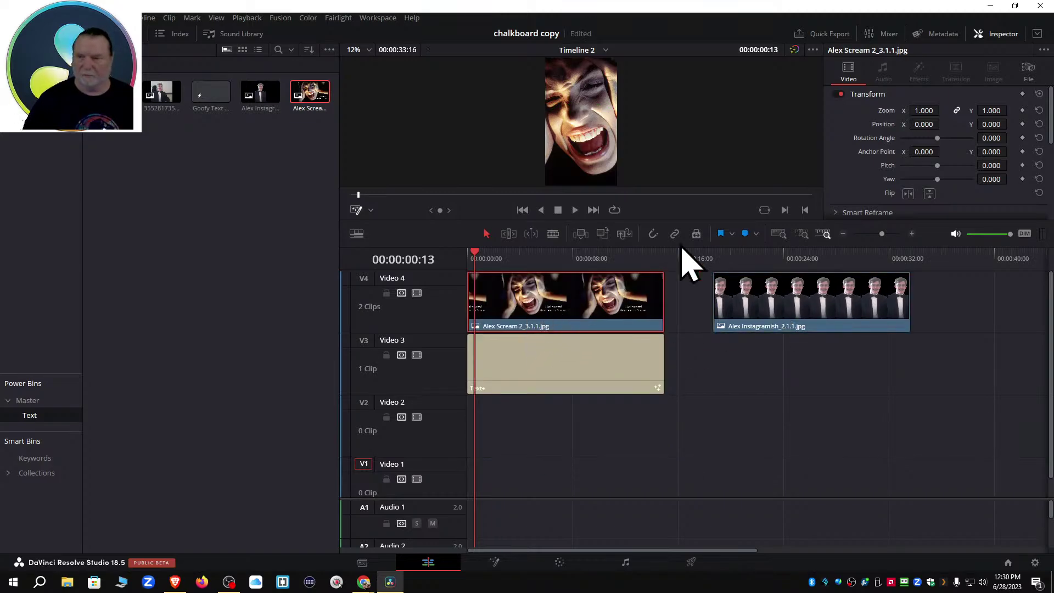
{"action": "mouse_move", "coordinate": [925, 111]}
{"action": "left_mouse_down"}
{"action": "mouse_move", "coordinate": [873, 110]}
{"action": "mouse_move", "coordinate": [933, 111]}
{"action": "left_mouse_up"}
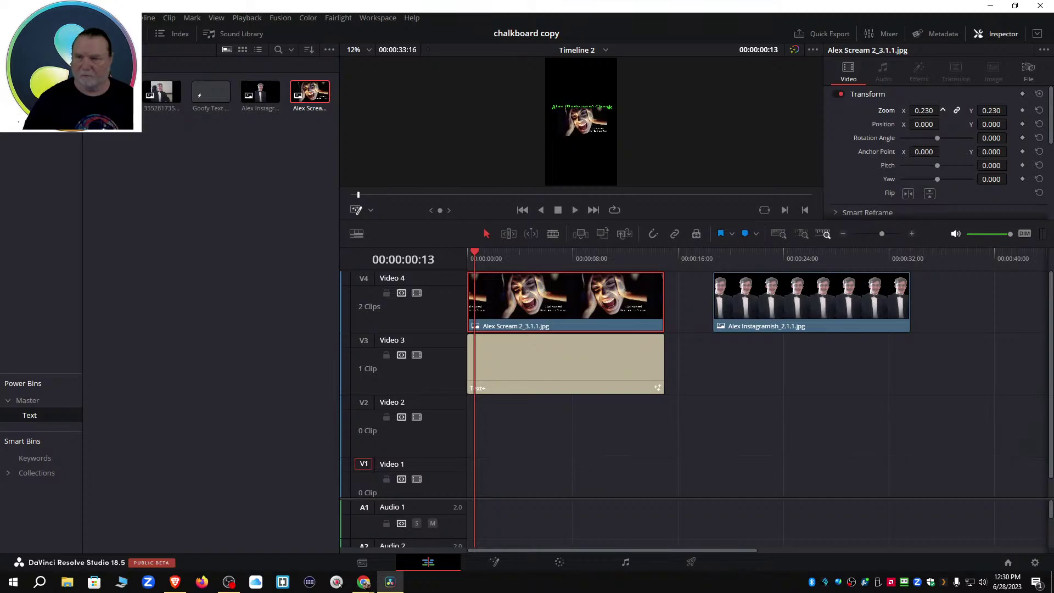
{"action": "left_click_drag", "start_coordinate": [943, 111], "coordinate": [943, 110]}
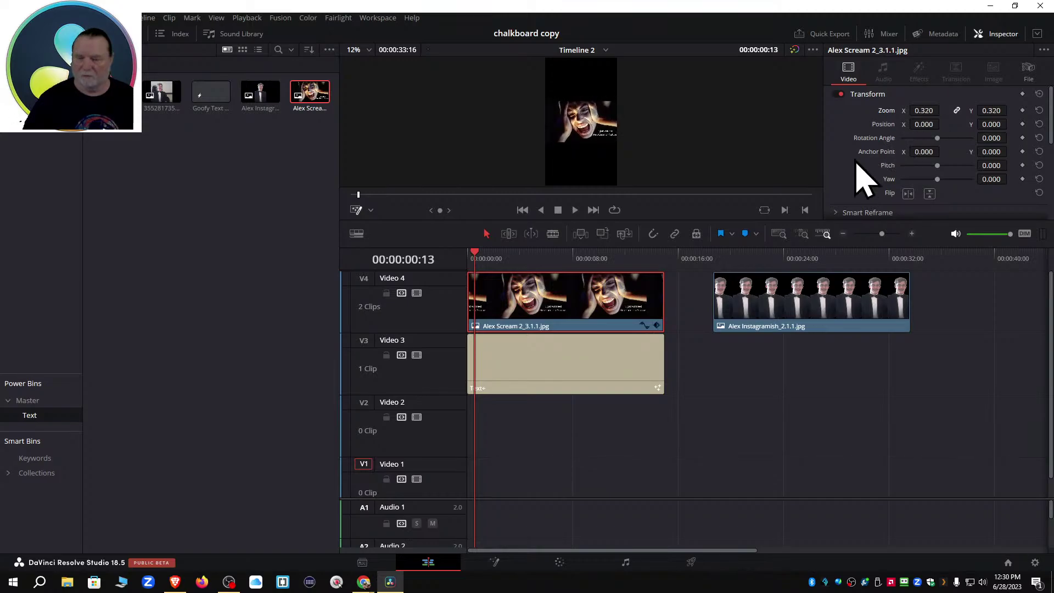
Place the tuxedo photo at the start of Video 2 beneath the title and reduce the scream photo's zoom to 0.210.
{"action": "left_click_drag", "start_coordinate": [724, 434], "coordinate": [502, 433]}
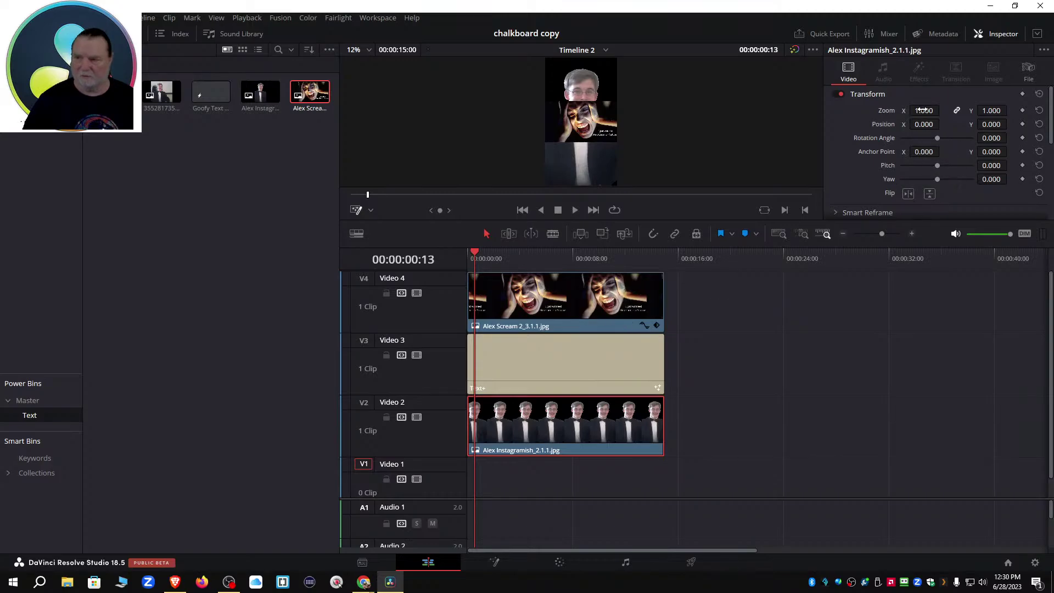
{"action": "left_click", "coordinate": [600, 328]}
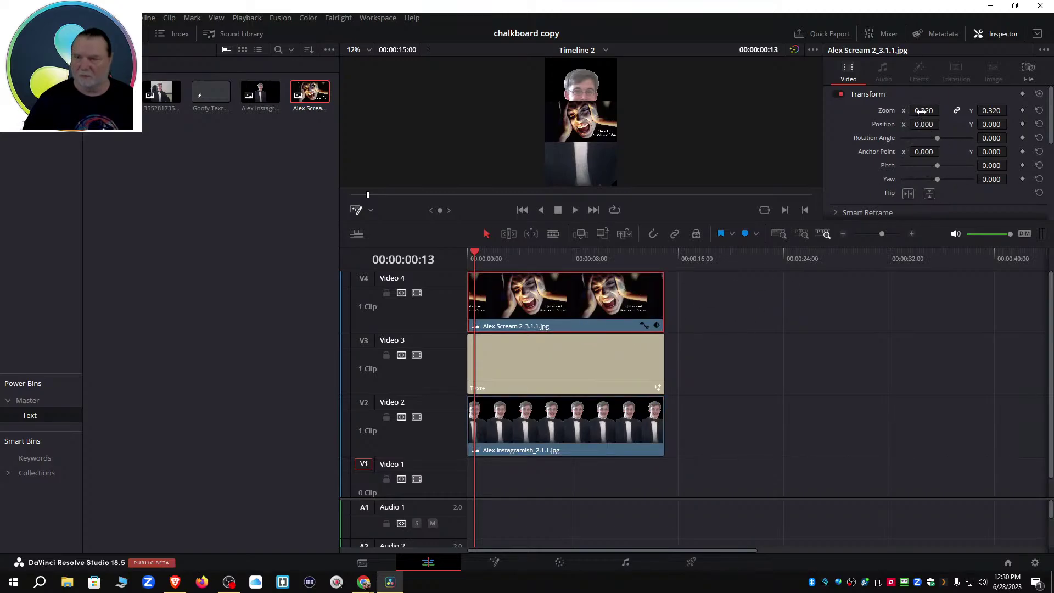
{"action": "mouse_move", "coordinate": [920, 111]}
{"action": "left_mouse_down"}
{"action": "mouse_move", "coordinate": [955, 110]}
{"action": "mouse_move", "coordinate": [906, 110]}
{"action": "mouse_move", "coordinate": [943, 111]}
{"action": "mouse_move", "coordinate": [920, 110]}
{"action": "left_mouse_up"}
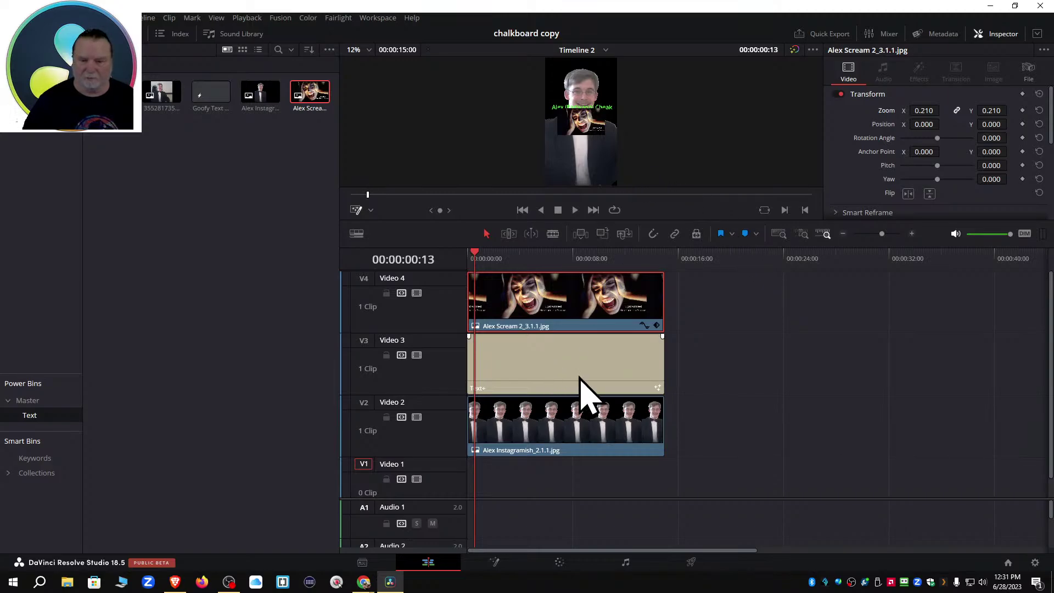
Add the Goofy Text clip from the power bin to Video 3 after the title and preview it at 00:00:24:05.
{"action": "left_click_drag", "start_coordinate": [574, 379], "coordinate": [541, 377]}
{"action": "left_click", "coordinate": [724, 265]}
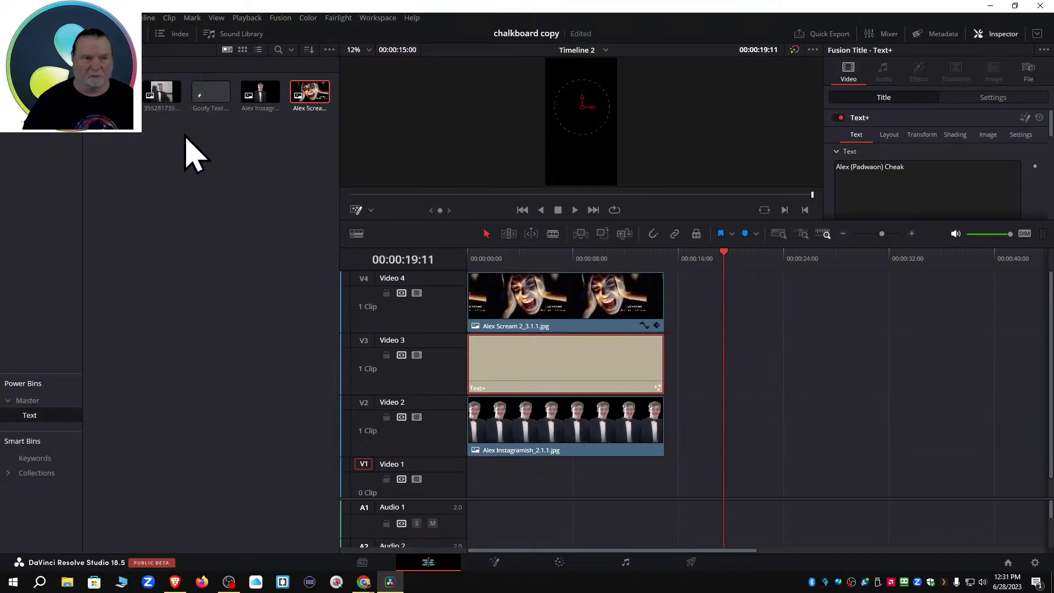
{"action": "left_click_drag", "start_coordinate": [222, 116], "coordinate": [716, 384]}
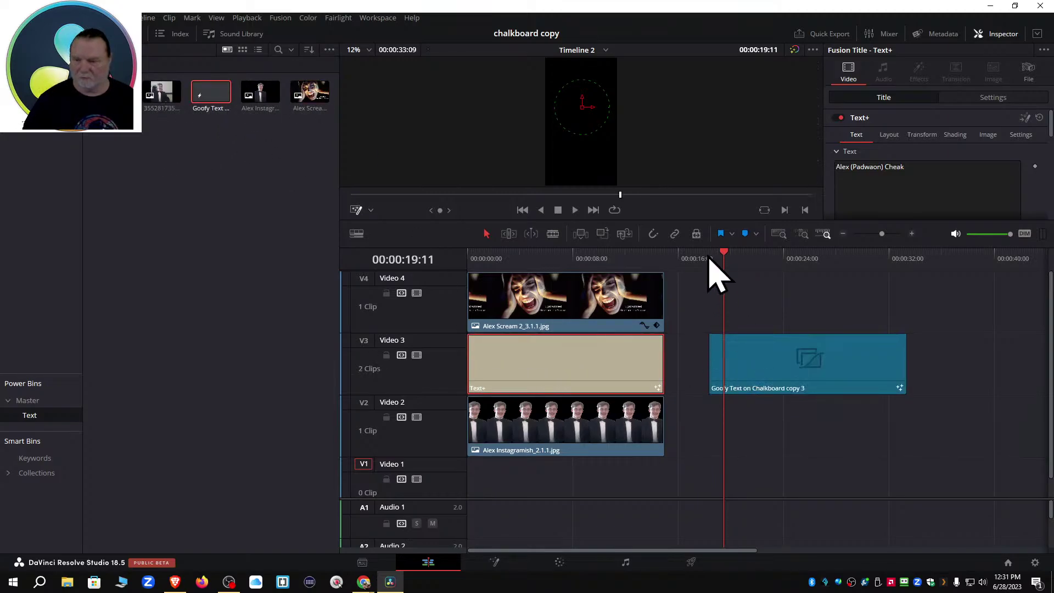
{"action": "left_click_drag", "start_coordinate": [723, 258], "coordinate": [788, 275]}
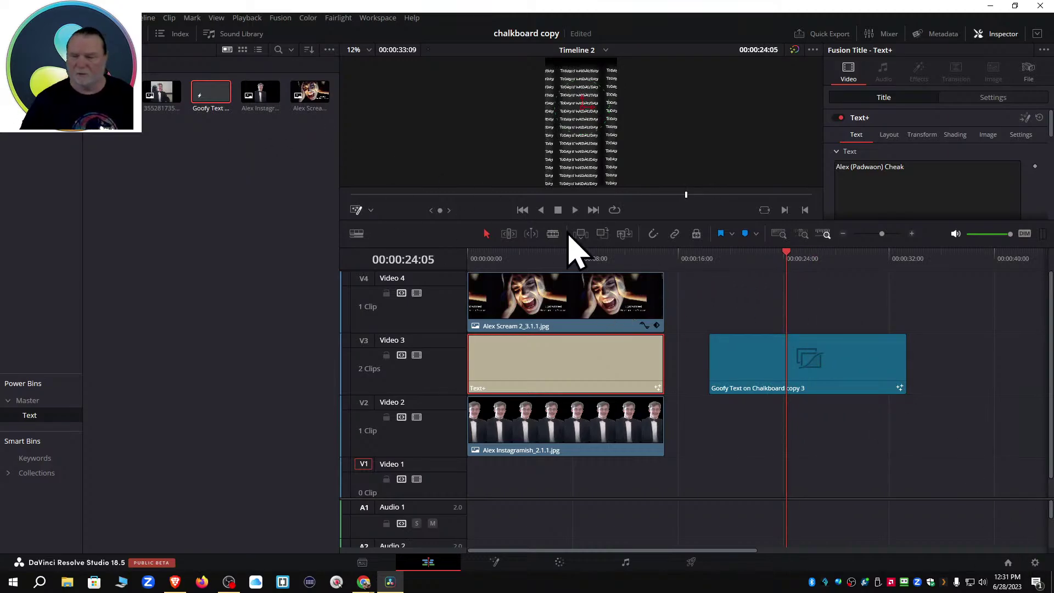
Enlarge the viewer and scrub the Goofy Text clip from near its start to 00:00:24:11.
{"action": "left_click", "coordinate": [714, 259]}
{"action": "left_click", "coordinate": [740, 359]}
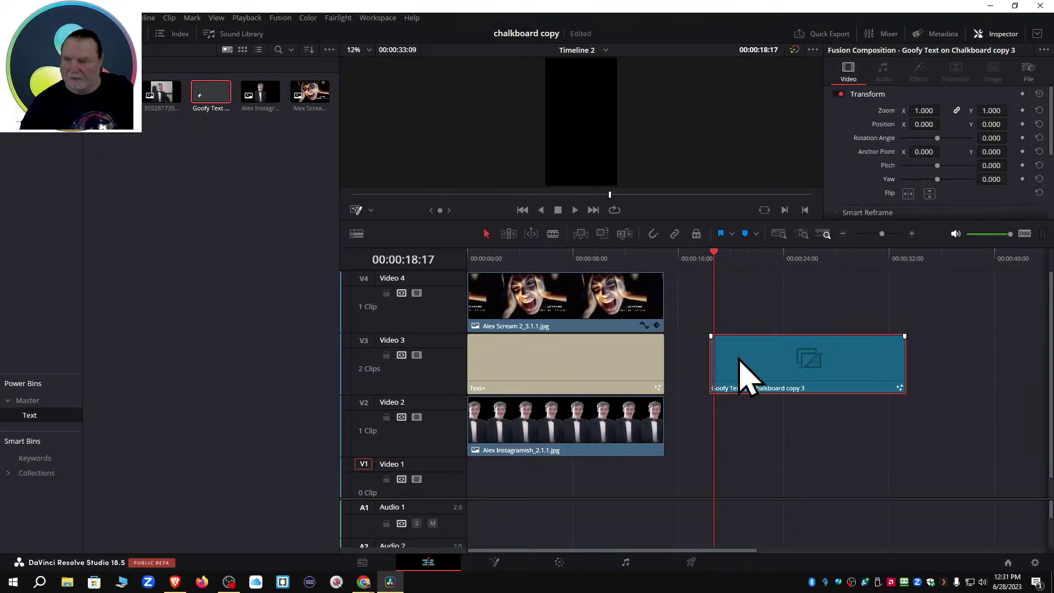
{"action": "left_click_drag", "start_coordinate": [719, 220], "coordinate": [719, 335]}
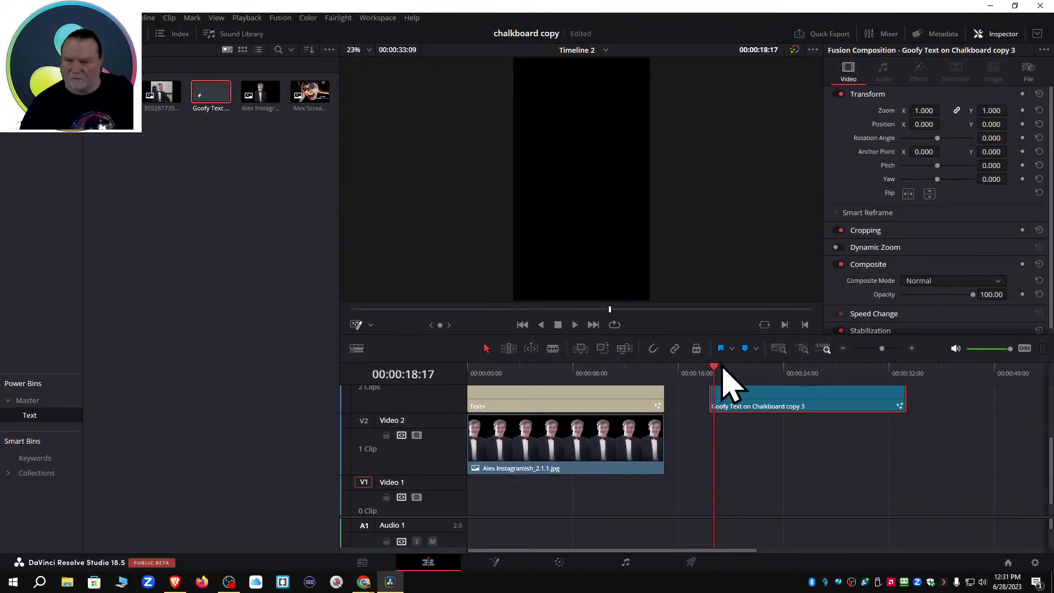
{"action": "left_click_drag", "start_coordinate": [716, 372], "coordinate": [791, 379]}
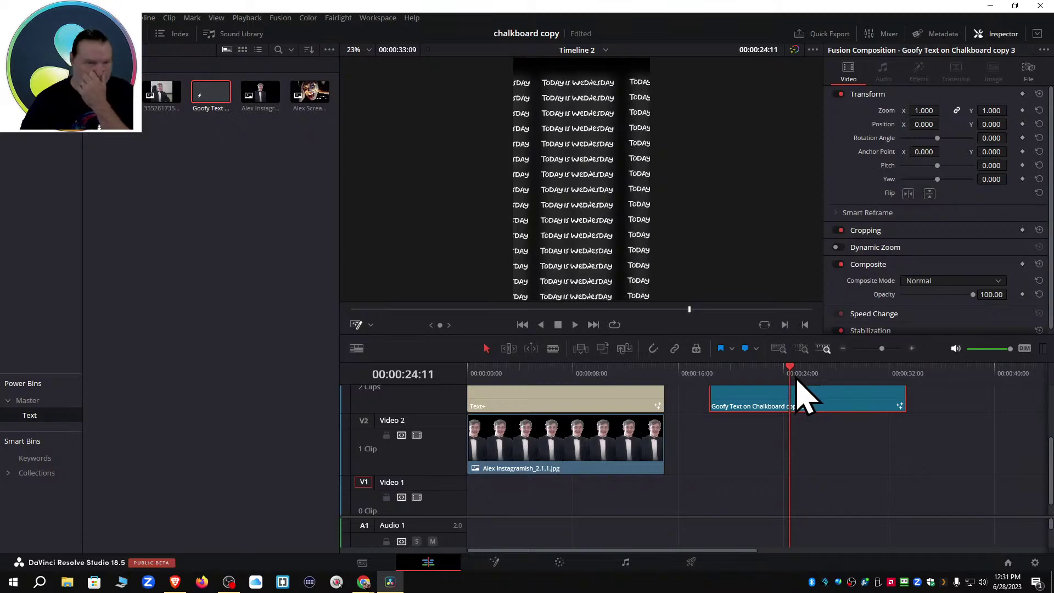
Turn off automatic time setting in the Windows date and time settings and set the computer's date to June 27, 2023.
{"action": "right_click", "coordinate": [1009, 587]}
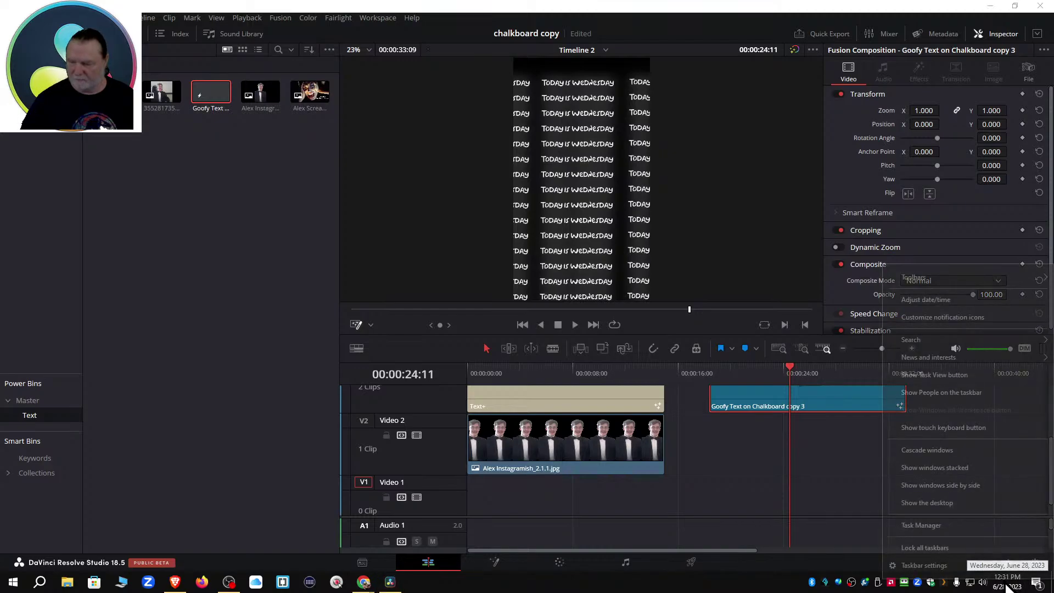
{"action": "left_click", "coordinate": [927, 300]}
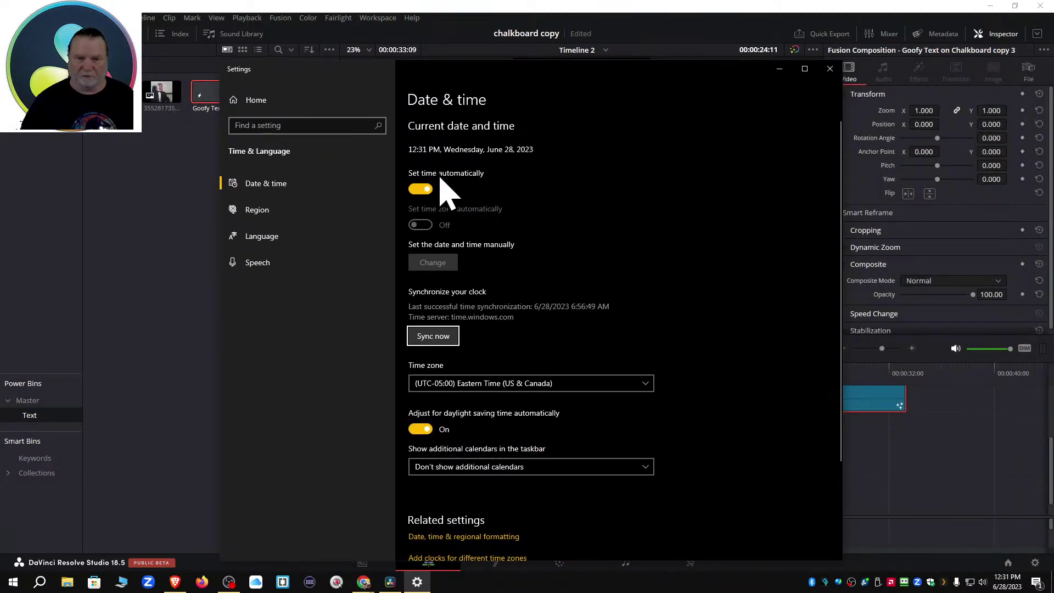
{"action": "left_click", "coordinate": [424, 190]}
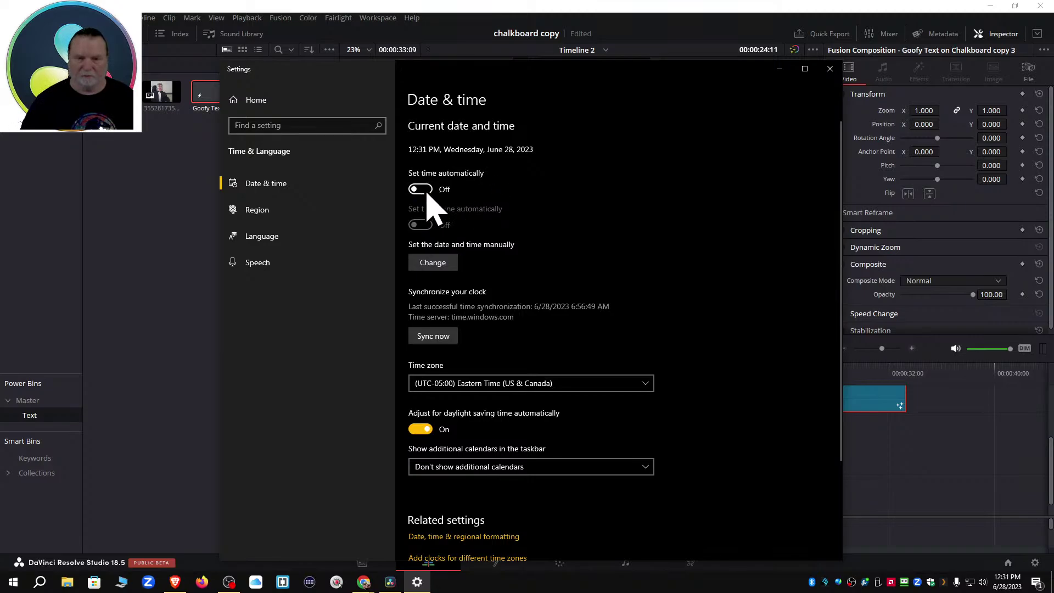
{"action": "left_click", "coordinate": [440, 263]}
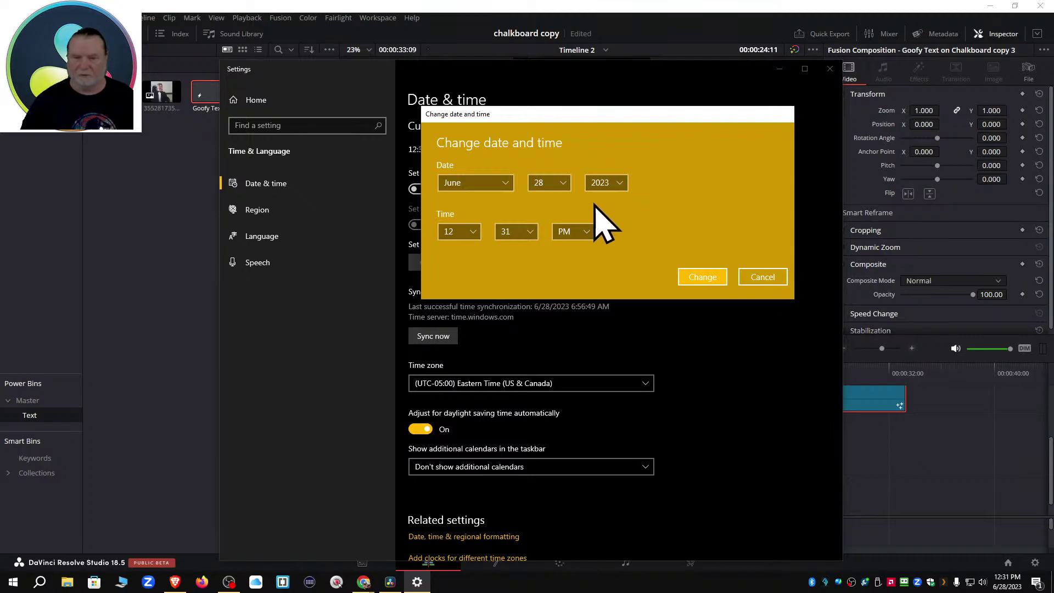
{"action": "left_click", "coordinate": [566, 186]}
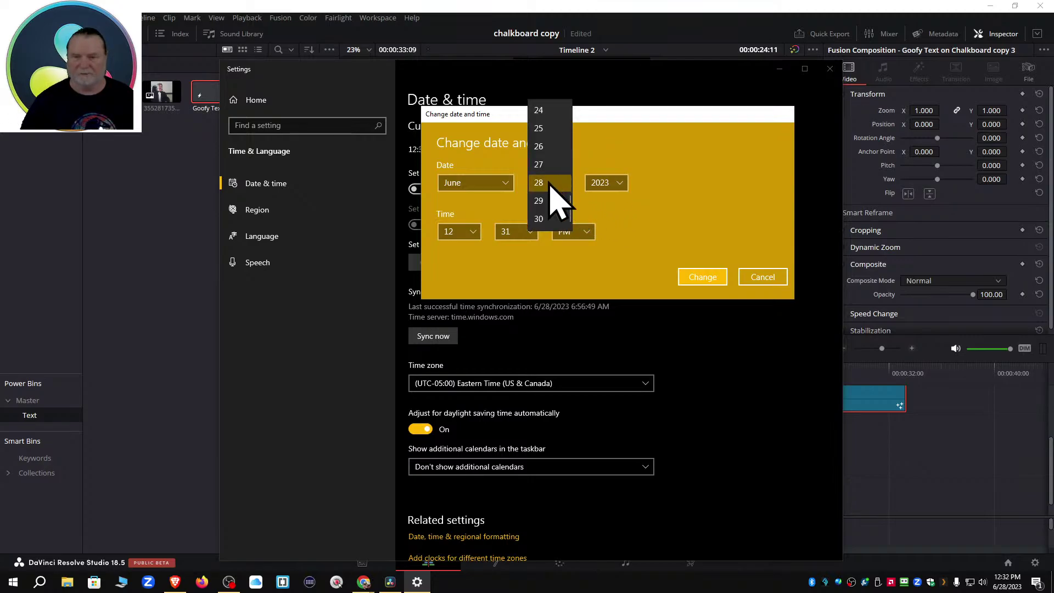
{"action": "left_click", "coordinate": [546, 165]}
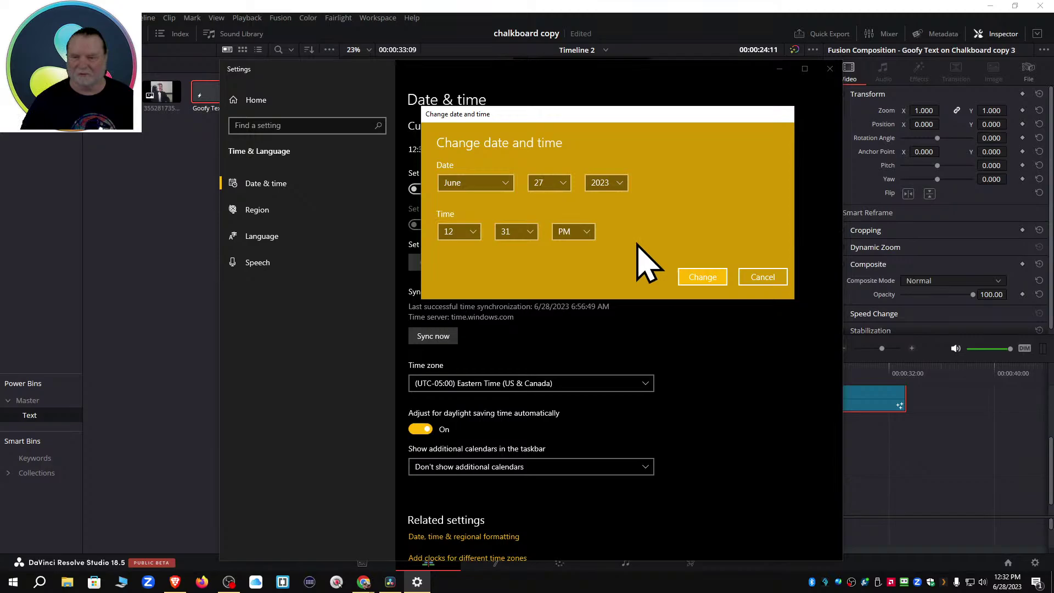
{"action": "left_click", "coordinate": [703, 277]}
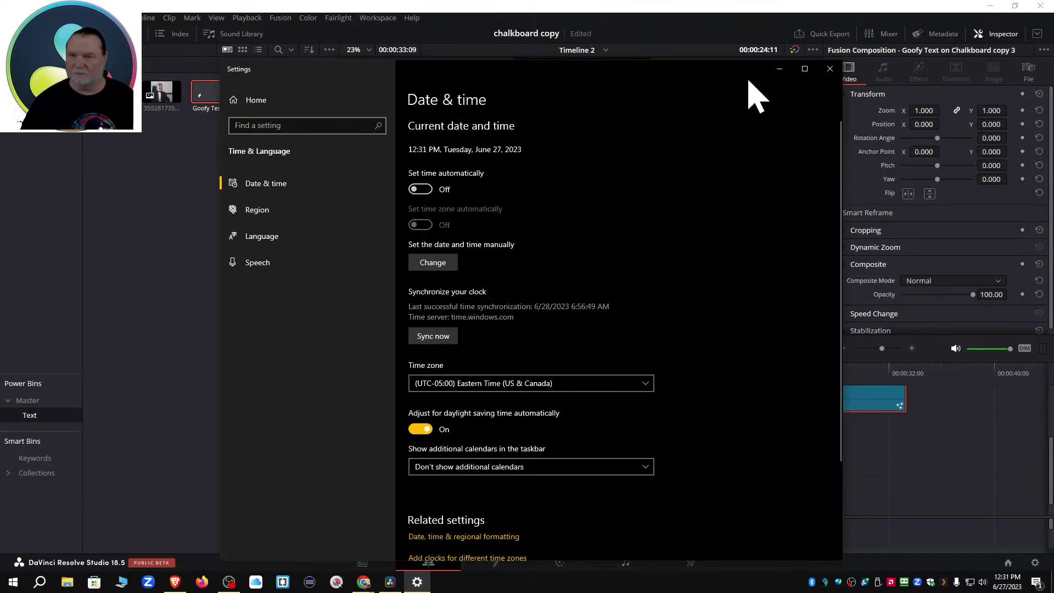
Move the date settings out of the way and scrub the Goofy Text clip forward to 00:00:27:14.
{"action": "left_click_drag", "start_coordinate": [719, 78], "coordinate": [1053, 176]}
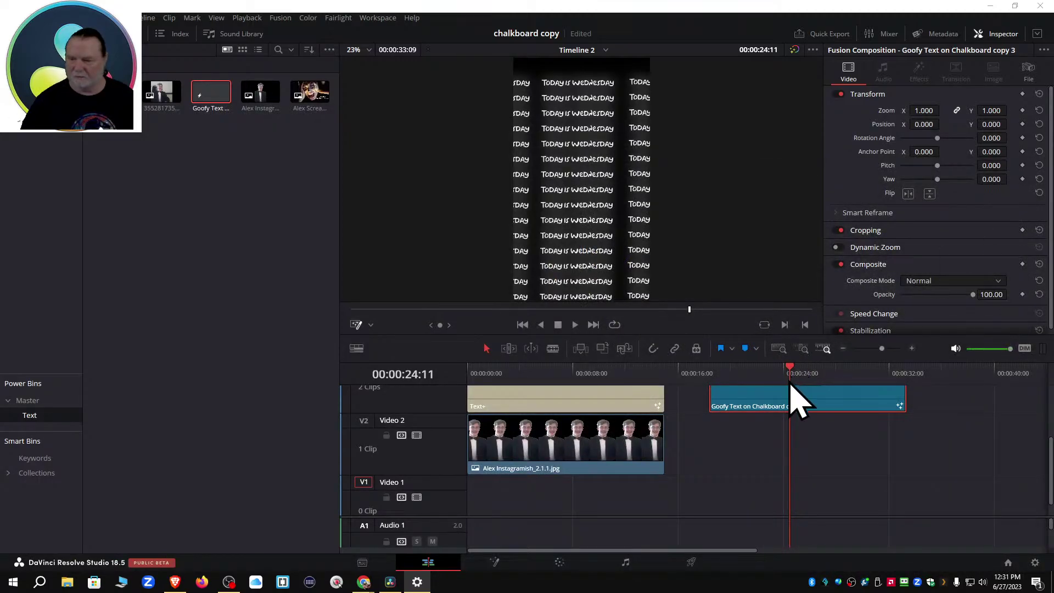
{"action": "left_click_drag", "start_coordinate": [790, 370], "coordinate": [810, 383]}
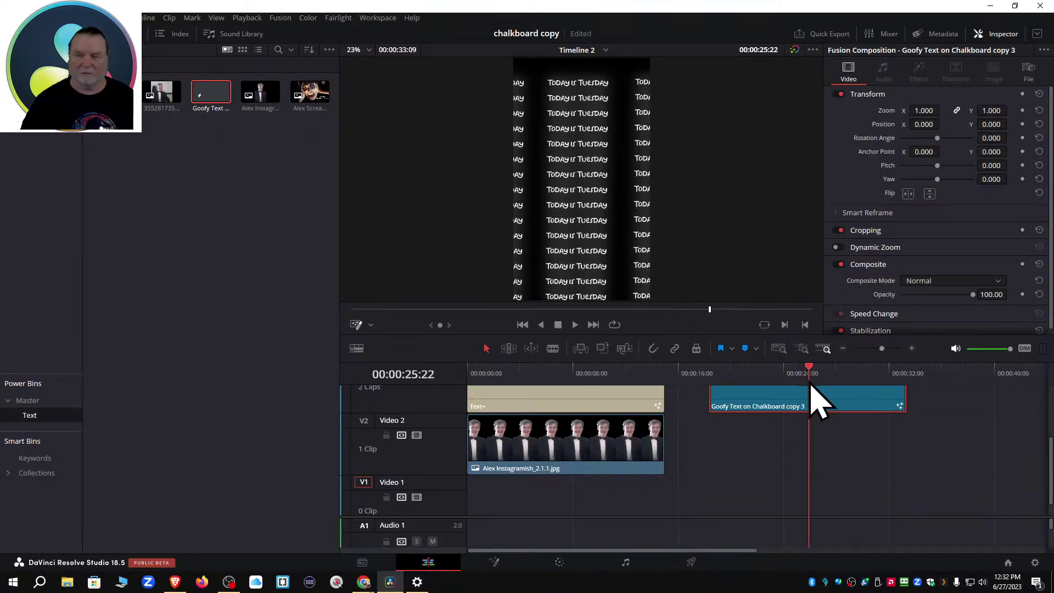
{"action": "left_click_drag", "start_coordinate": [810, 383], "coordinate": [837, 394]}
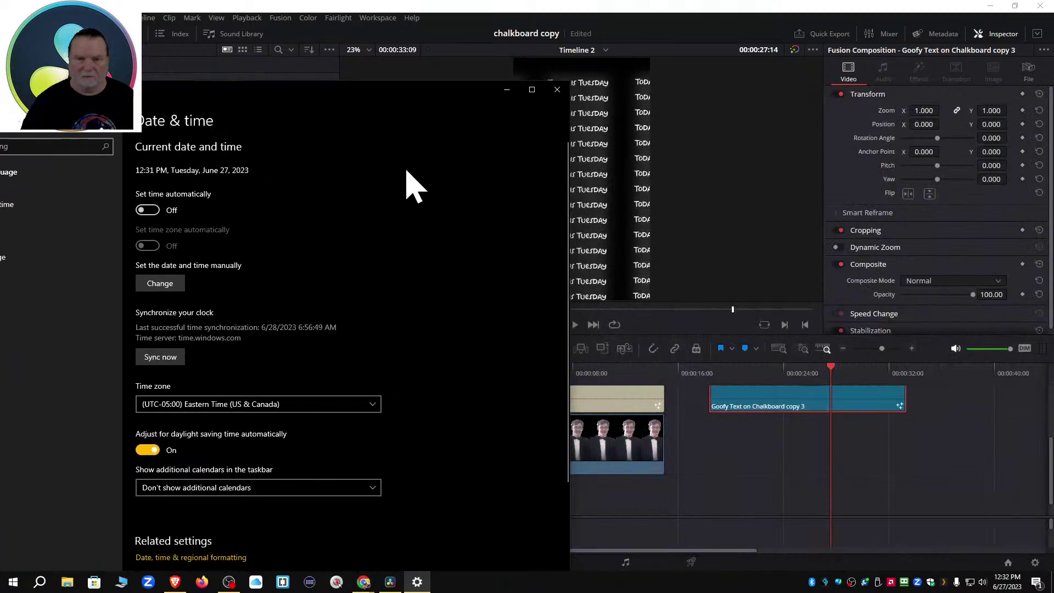
Turn automatic time setting back on and preview the Goofy Text clip at 00:00:24:13.
{"action": "left_click_drag", "start_coordinate": [570, 127], "coordinate": [369, 129]}
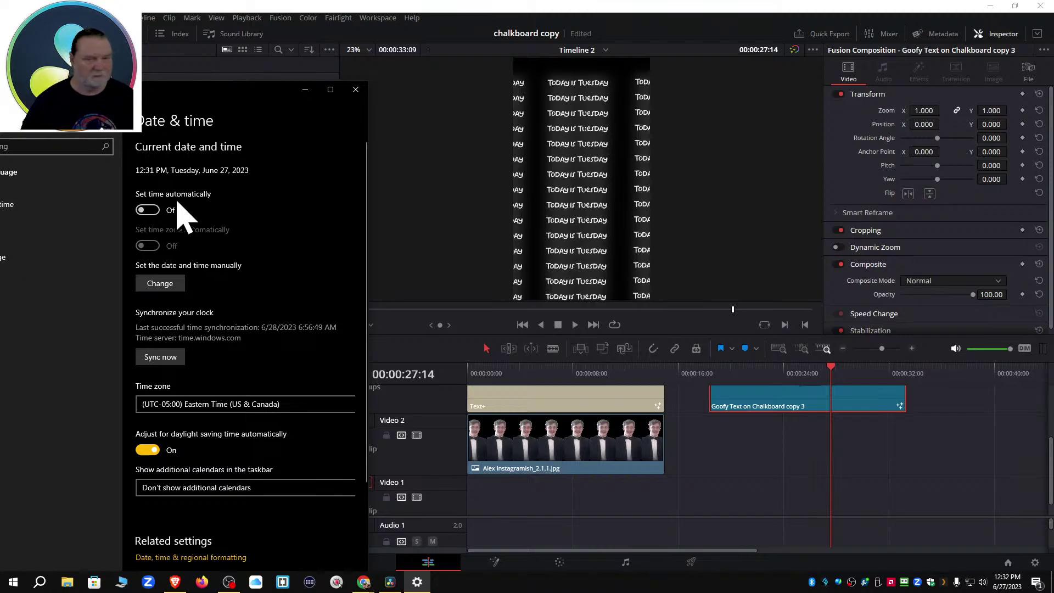
{"action": "left_click", "coordinate": [151, 212]}
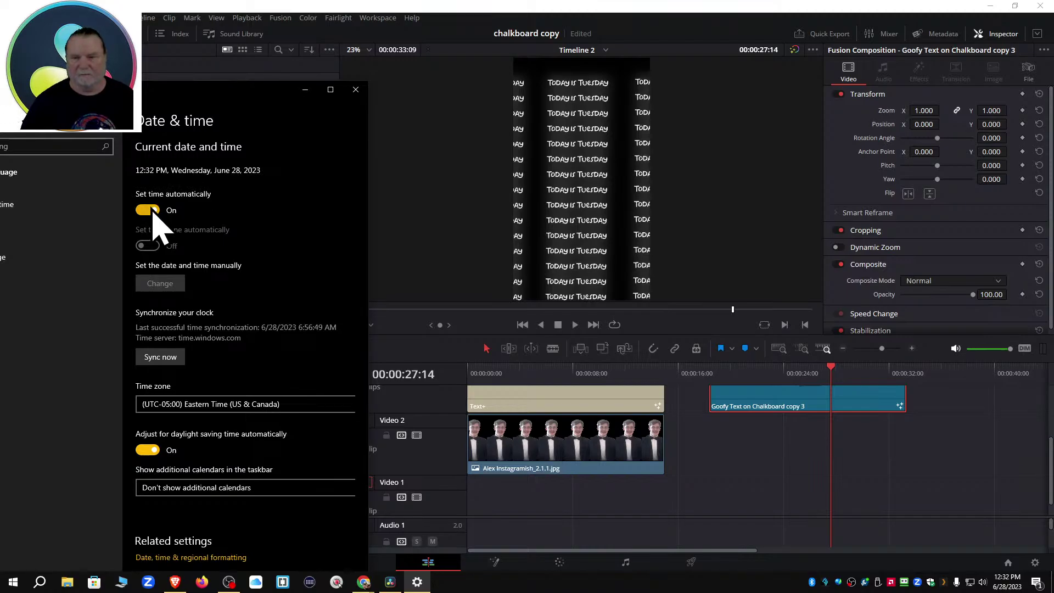
{"action": "left_click_drag", "start_coordinate": [831, 366], "coordinate": [792, 378]}
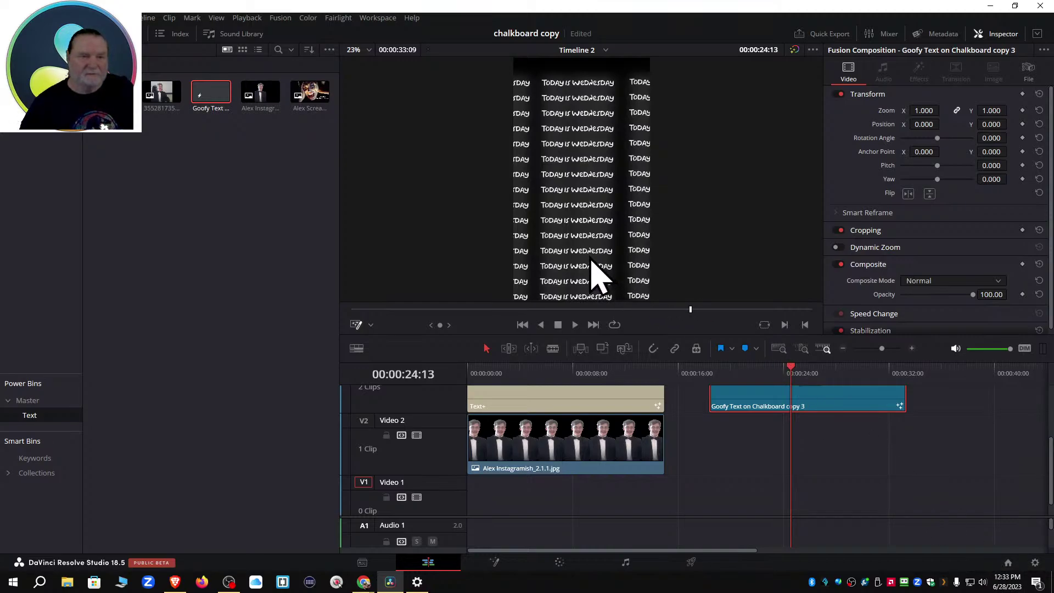
Preview the simpsonswriting clip of Timeline 1 at 00:00:11:12 and return to Timeline 2.
{"action": "left_click", "coordinate": [605, 50]}
{"action": "left_click", "coordinate": [604, 81]}
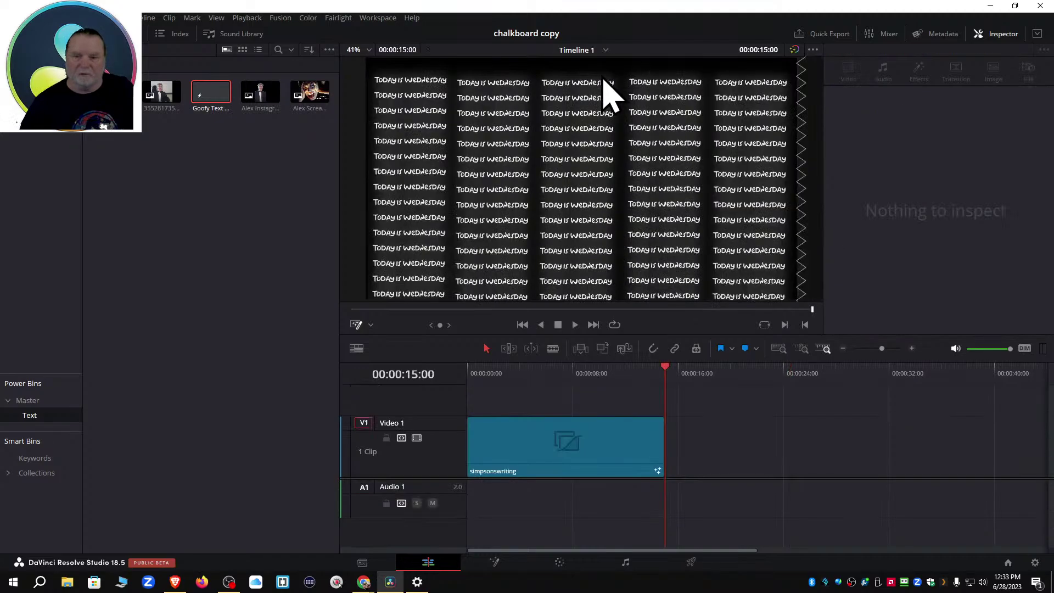
{"action": "left_click_drag", "start_coordinate": [666, 374], "coordinate": [621, 391]}
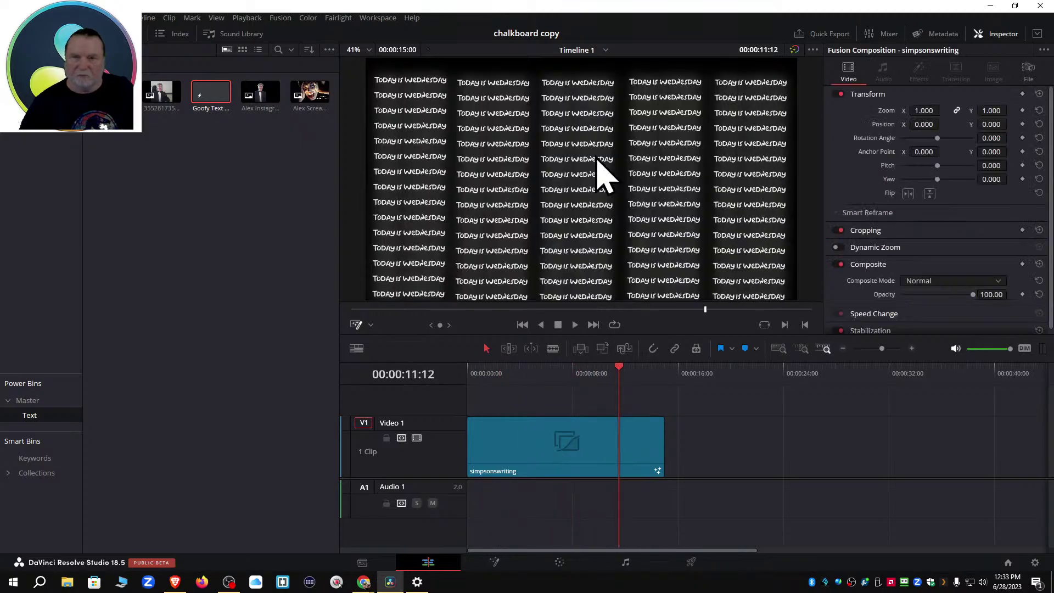
{"action": "left_click", "coordinate": [606, 50]}
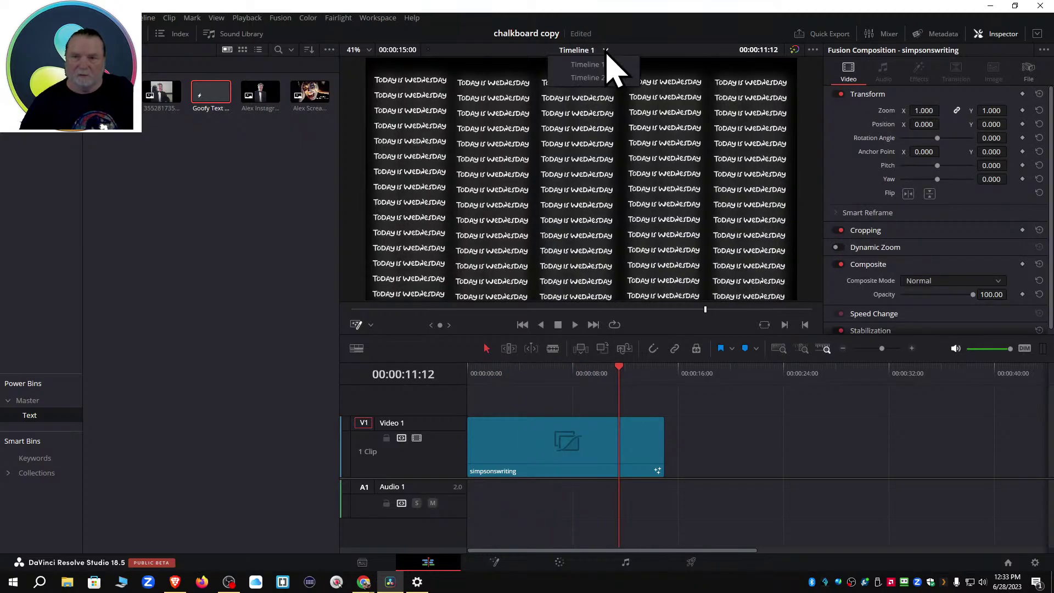
{"action": "left_click", "coordinate": [603, 84]}
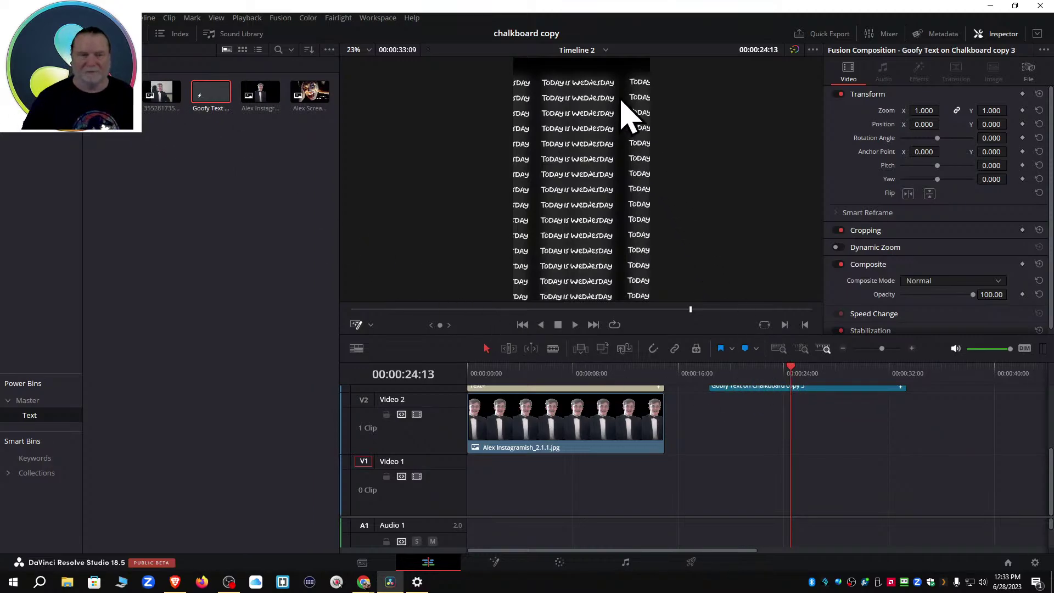
With the media pool hidden, preview Timeline 1's simpsonswriting clip at 00:00:05:17 and return to Timeline 2.
{"action": "left_click", "coordinate": [605, 50]}
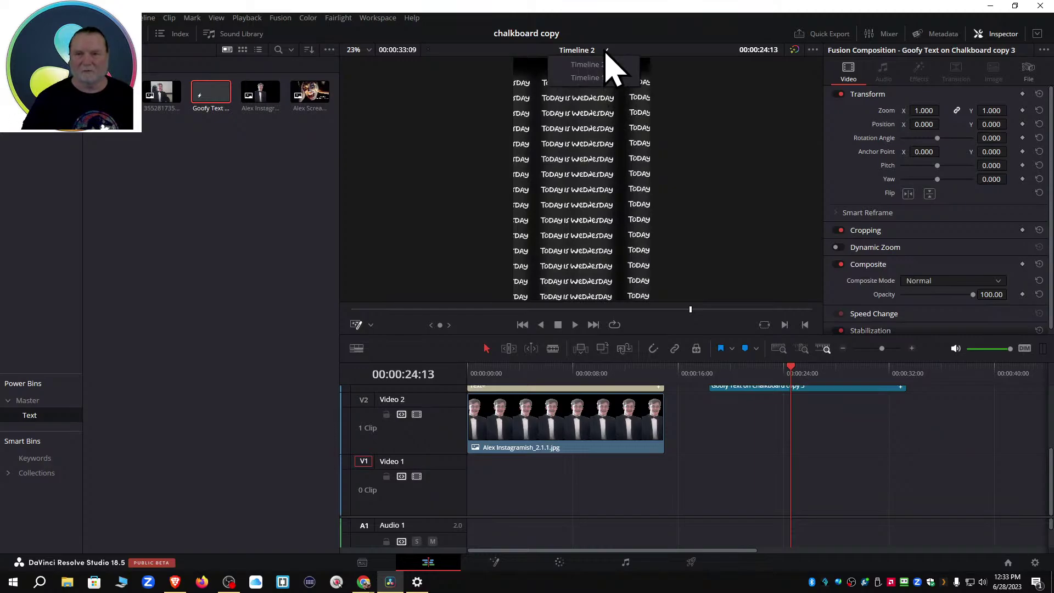
{"action": "left_click", "coordinate": [590, 77]}
{"action": "left_click", "coordinate": [25, 33]}
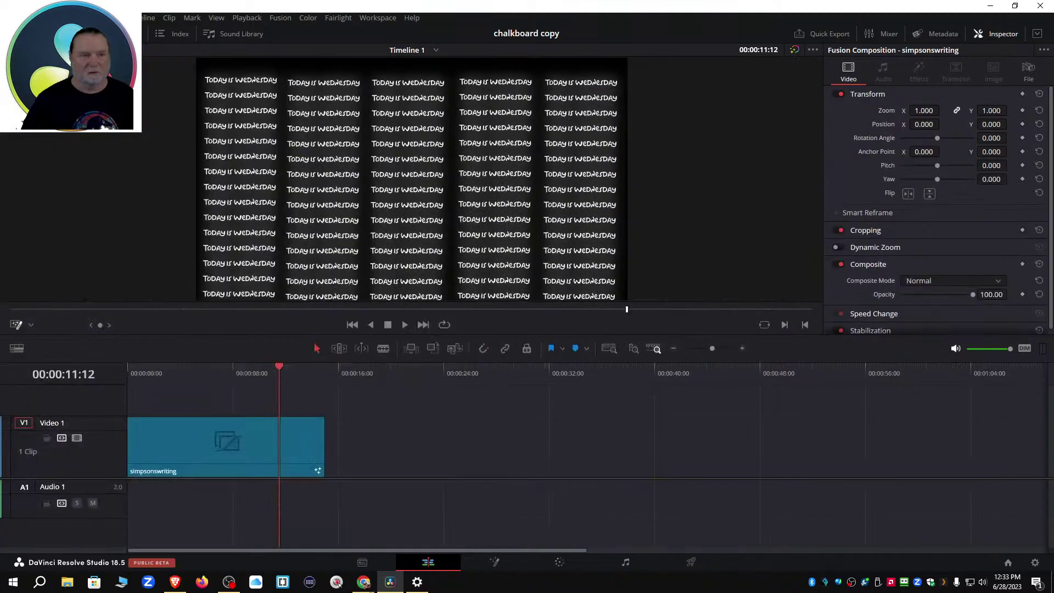
{"action": "left_click", "coordinate": [278, 372]}
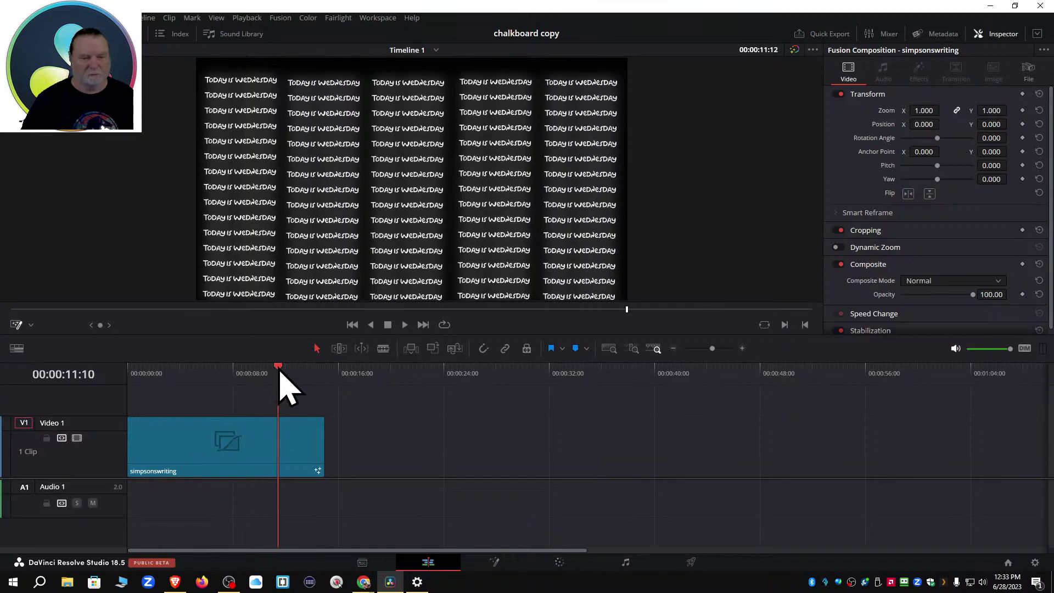
{"action": "left_click", "coordinate": [203, 372]}
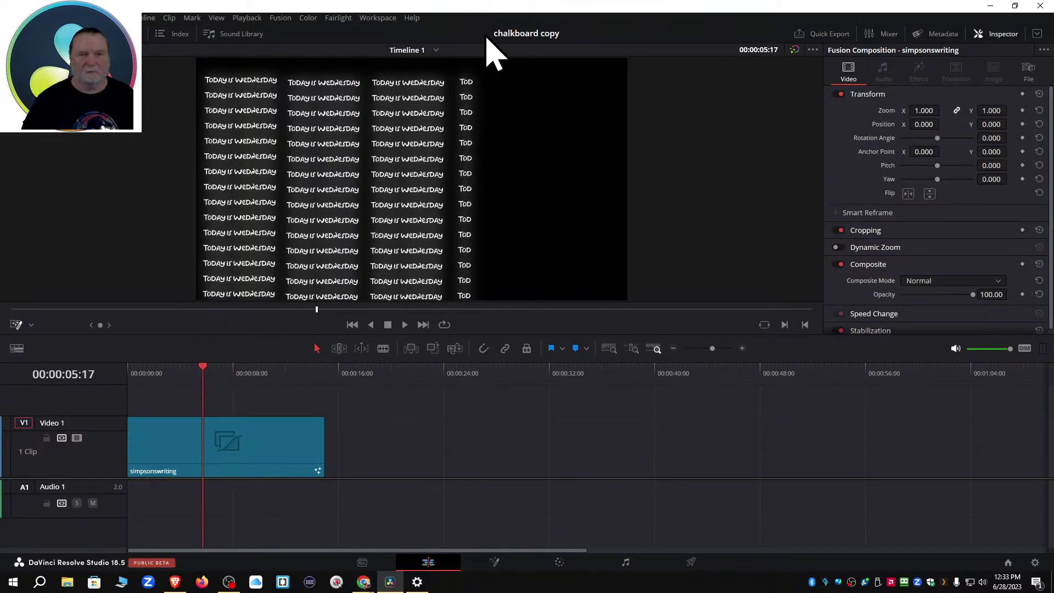
{"action": "left_click", "coordinate": [436, 50]}
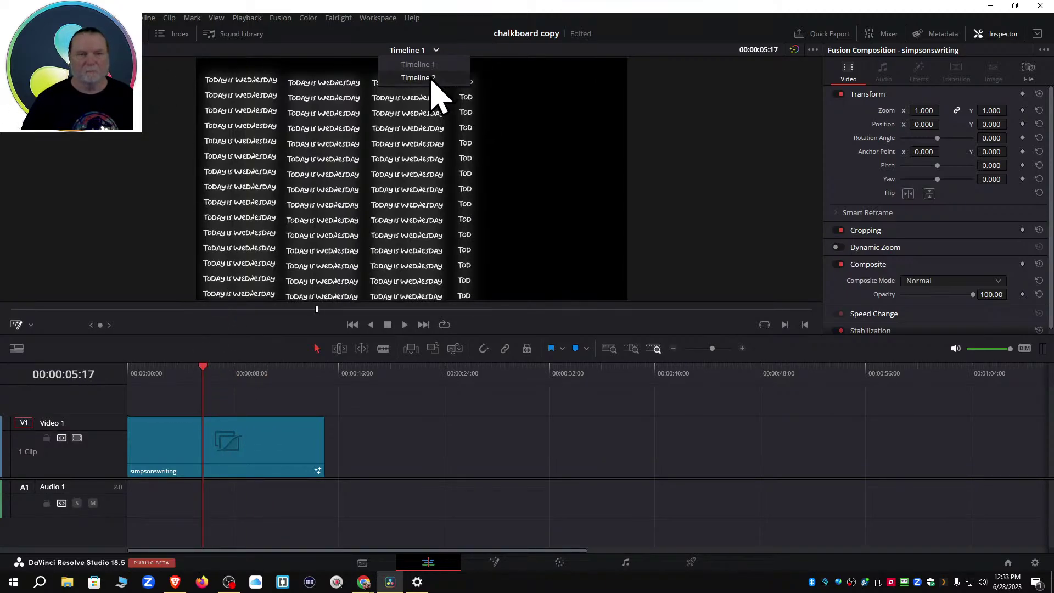
{"action": "left_click", "coordinate": [431, 77]}
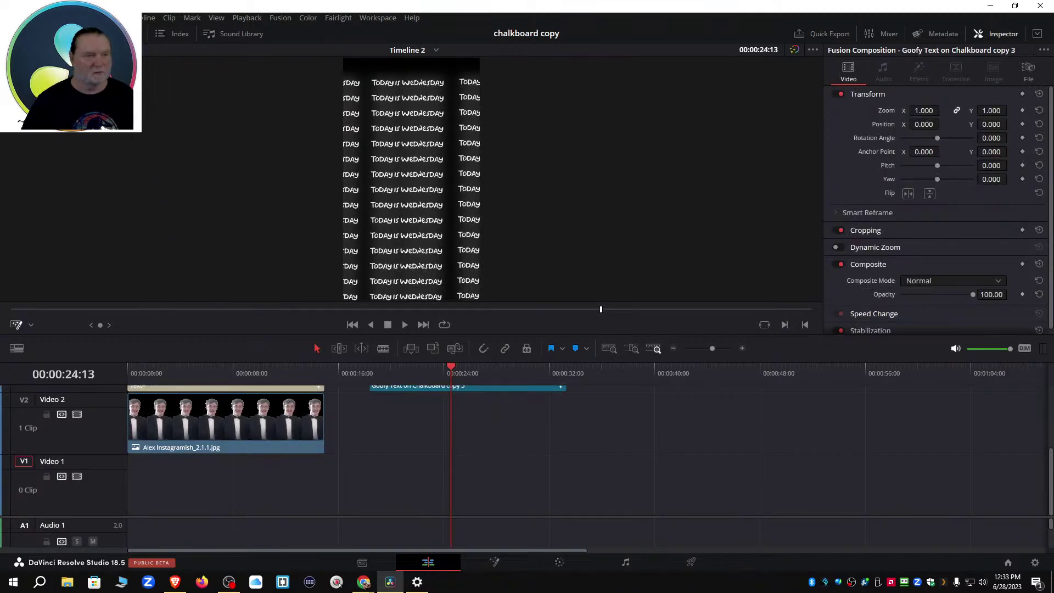
Show the media pool again and delete Timeline 2 from the project's Master bin.
{"action": "left_click", "coordinate": [32, 33]}
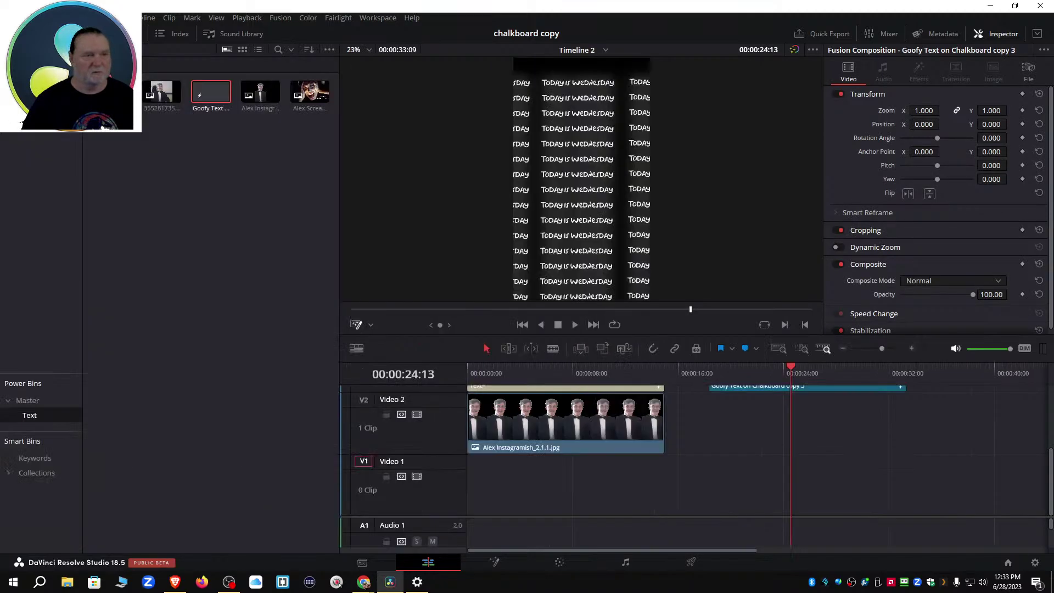
{"action": "left_click", "coordinate": [28, 402]}
{"action": "key", "text": "Delete"}
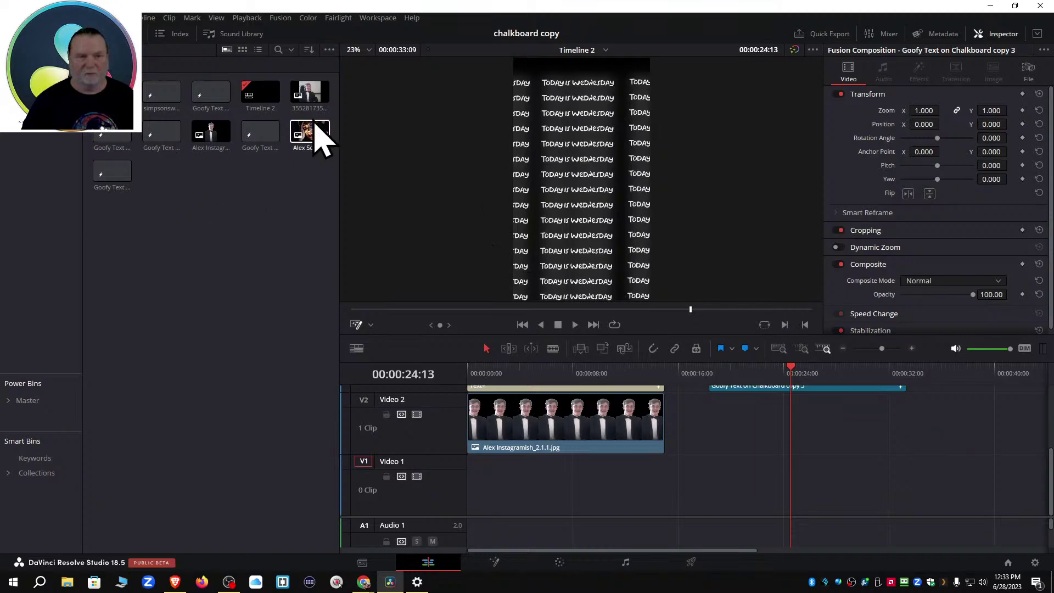
{"action": "left_click", "coordinate": [267, 100]}
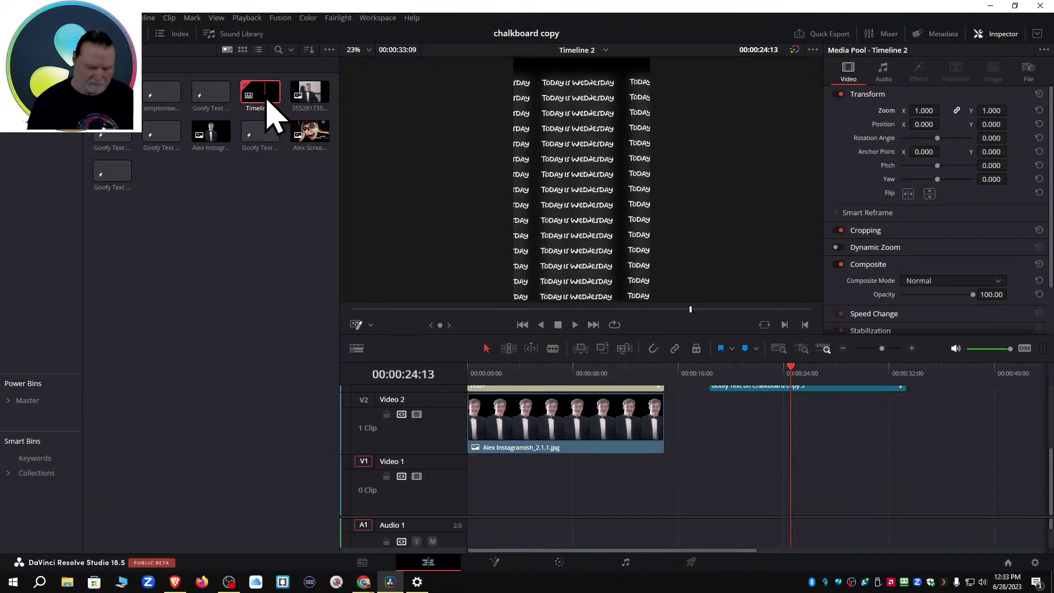
{"action": "key", "text": "Delete"}
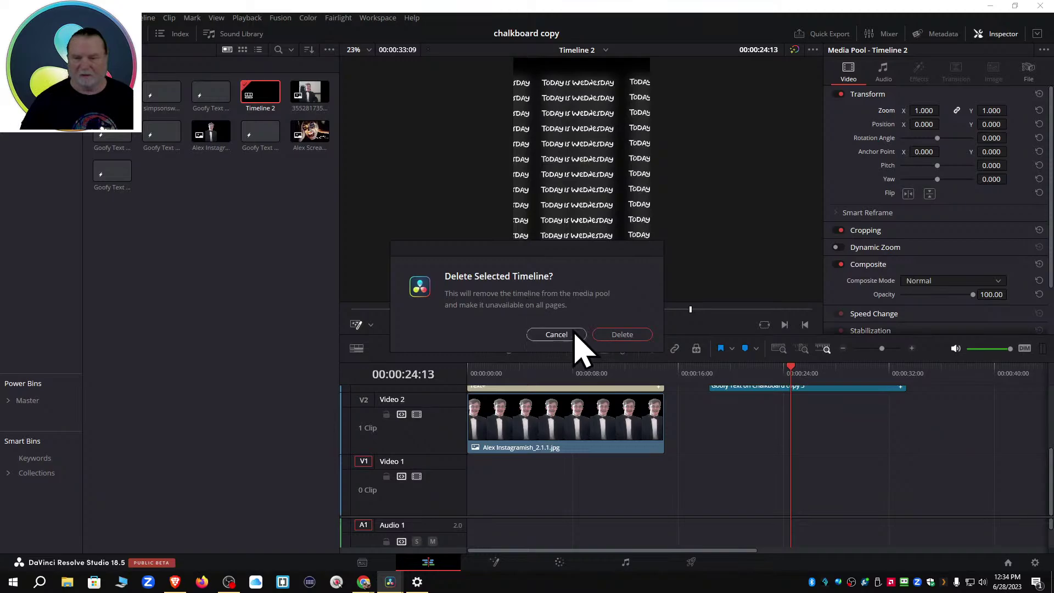
{"action": "left_click", "coordinate": [622, 335]}
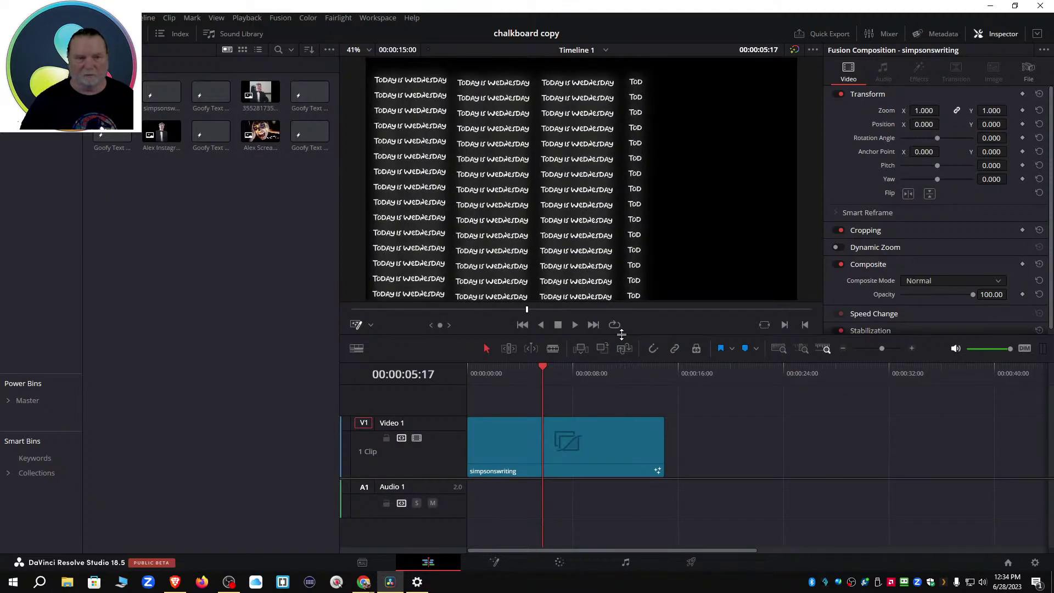
{"action": "left_click", "coordinate": [228, 152]}
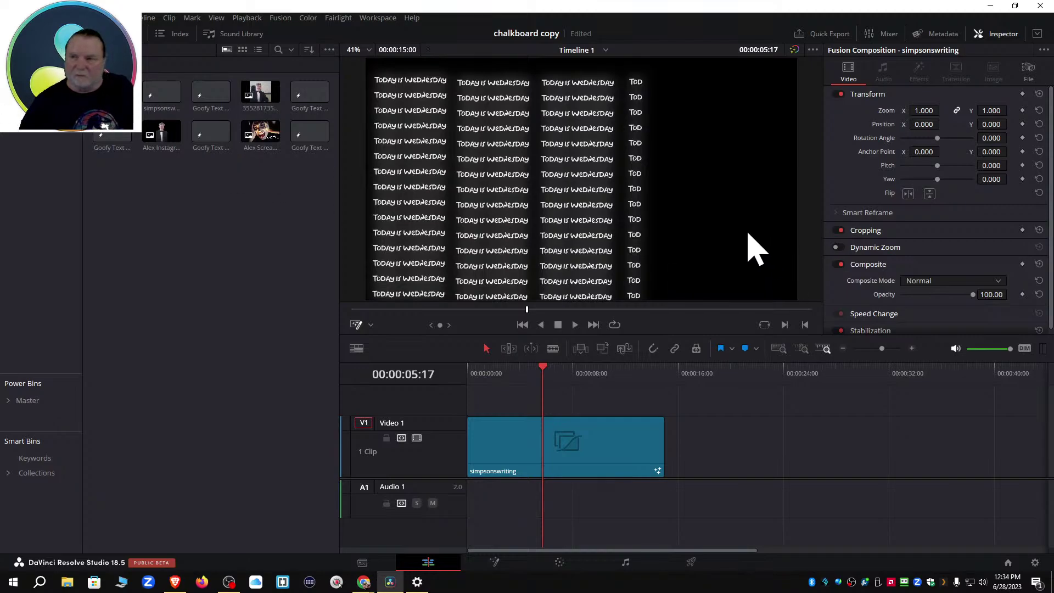
Open the project "First Place YouTube Award with audio copy copy" from the local database and hide its media pool.
{"action": "left_click", "coordinate": [1008, 563]}
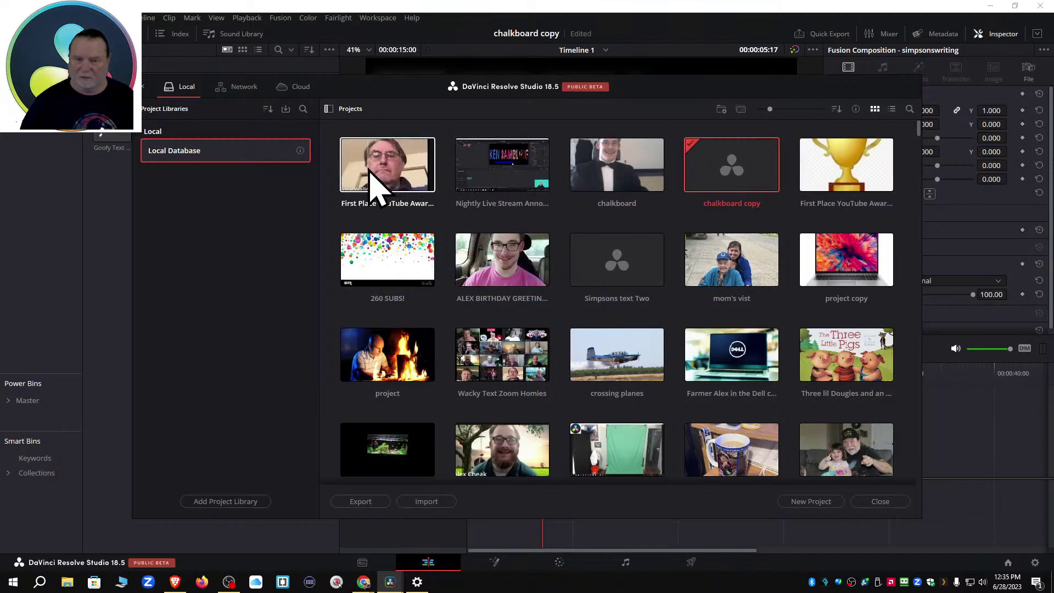
{"action": "left_click", "coordinate": [388, 172]}
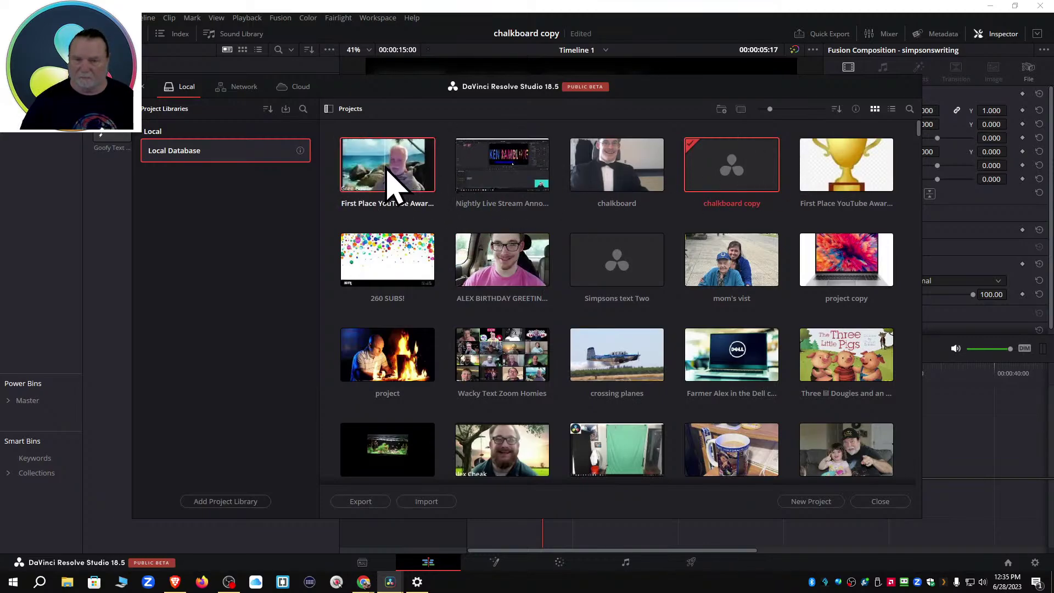
{"action": "double_click", "coordinate": [387, 170]}
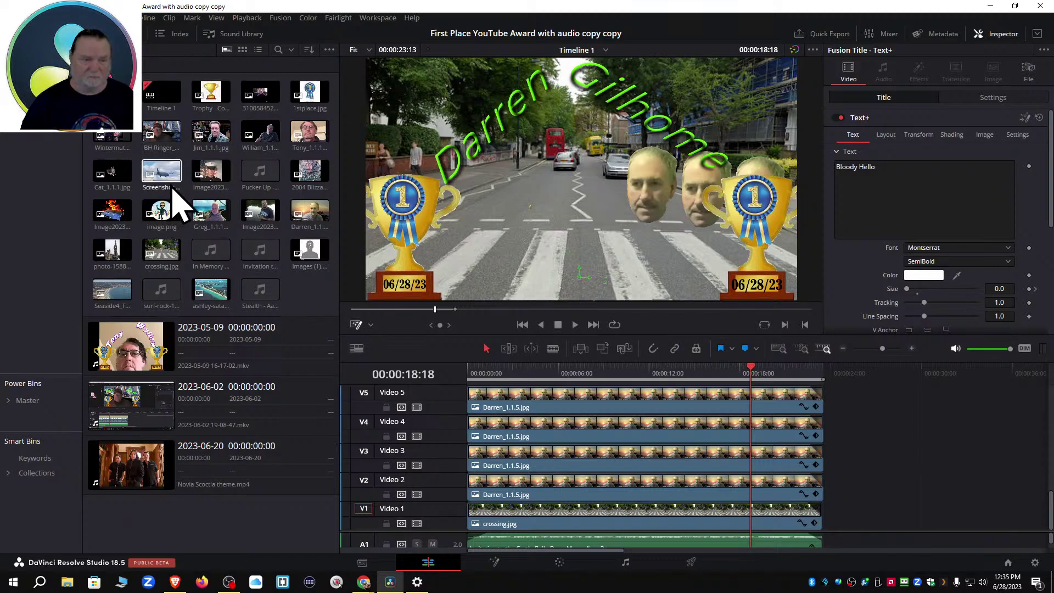
{"action": "left_click", "coordinate": [140, 346]}
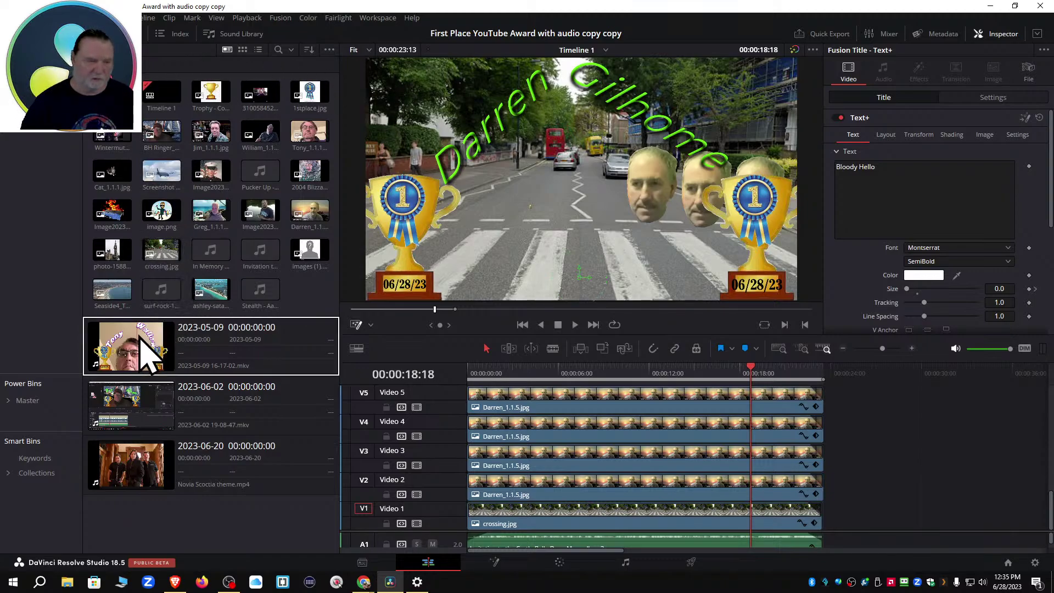
{"action": "left_click", "coordinate": [30, 420]}
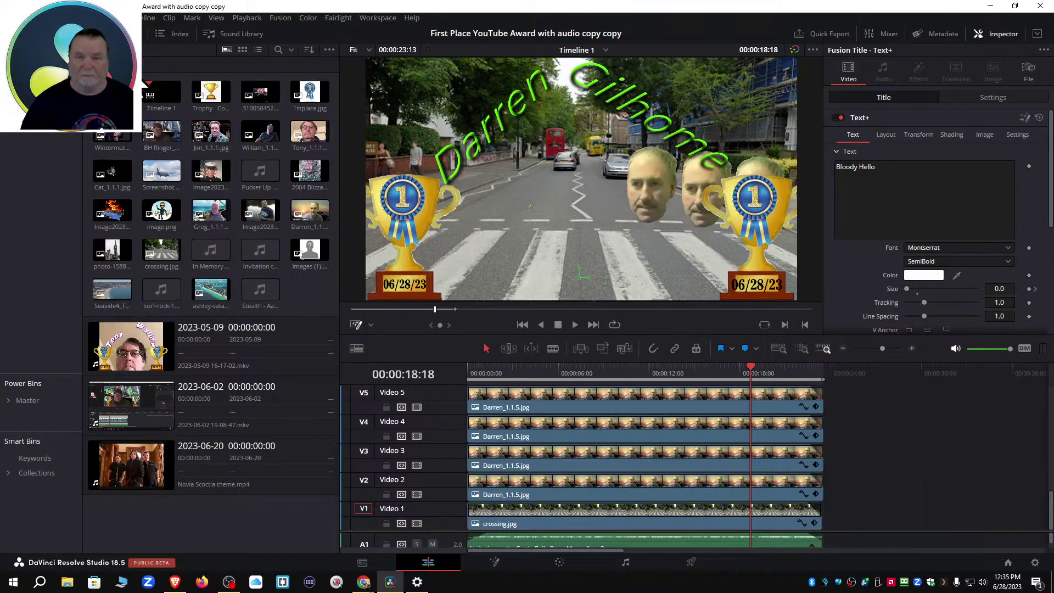
{"action": "left_click", "coordinate": [49, 33]}
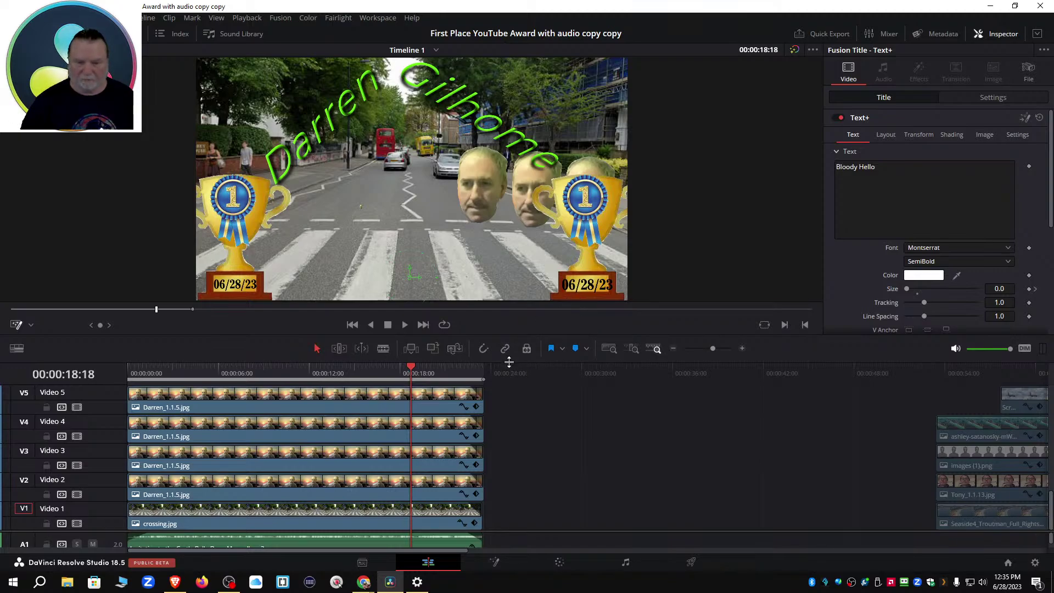
Give the timeline area more height and select the Text+ date title on Video 9 to show its date expression.
{"action": "left_click_drag", "start_coordinate": [528, 335], "coordinate": [528, 274]}
{"action": "scroll", "coordinate": [538, 406], "scroll_direction": "up", "scroll_amount": 2}
{"action": "scroll", "coordinate": [540, 415], "scroll_direction": "up", "scroll_amount": 3}
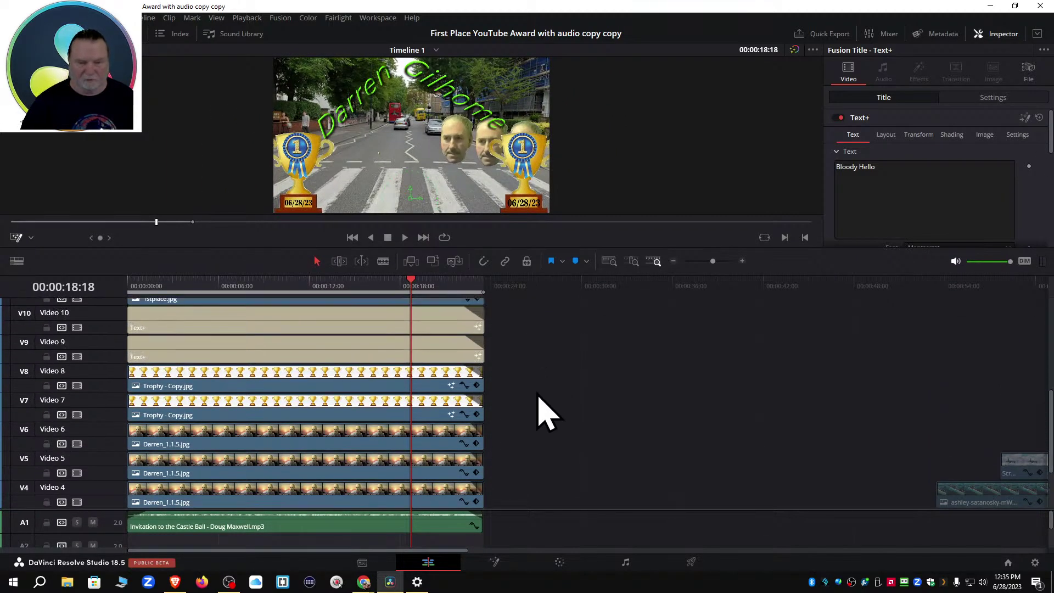
{"action": "left_click", "coordinate": [360, 347]}
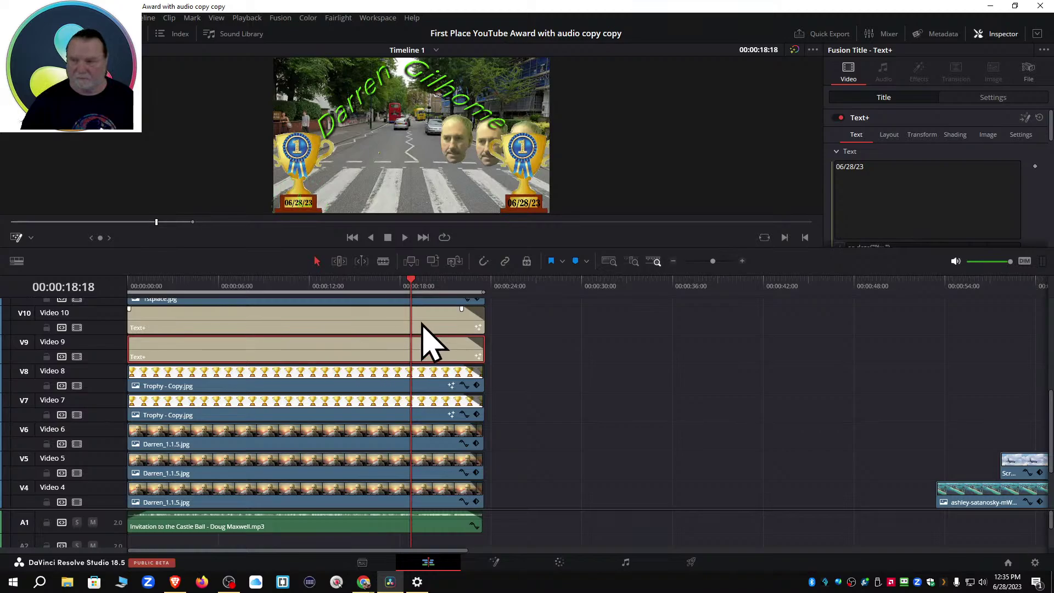
{"action": "left_click_drag", "start_coordinate": [726, 248], "coordinate": [726, 282]}
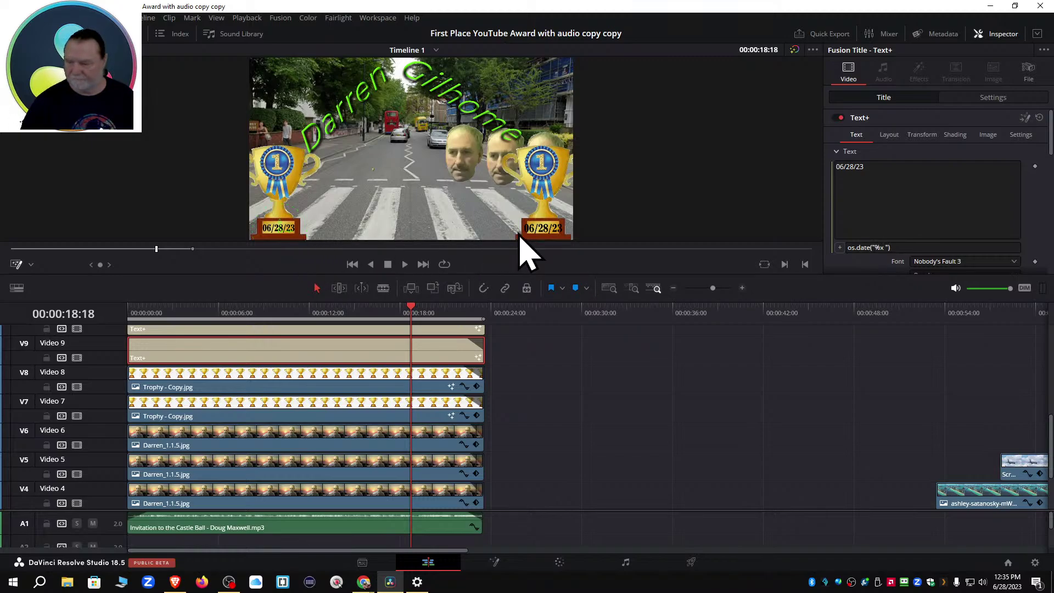
Turn off automatic time setting, set the computer's date to June 27, 2023, and minimize the date settings window.
{"action": "right_click", "coordinate": [1012, 587]}
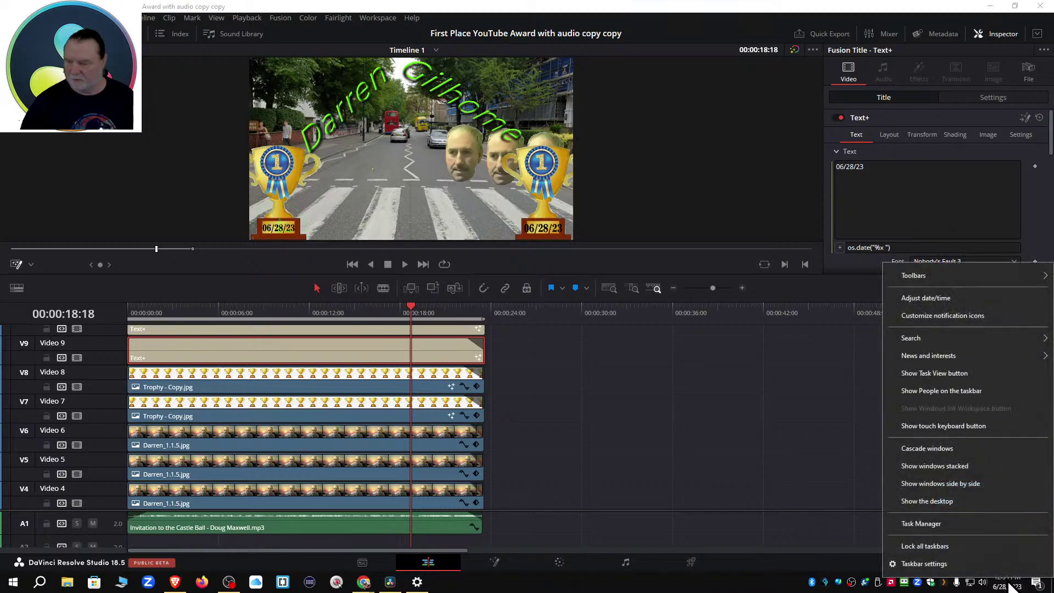
{"action": "left_click", "coordinate": [920, 299]}
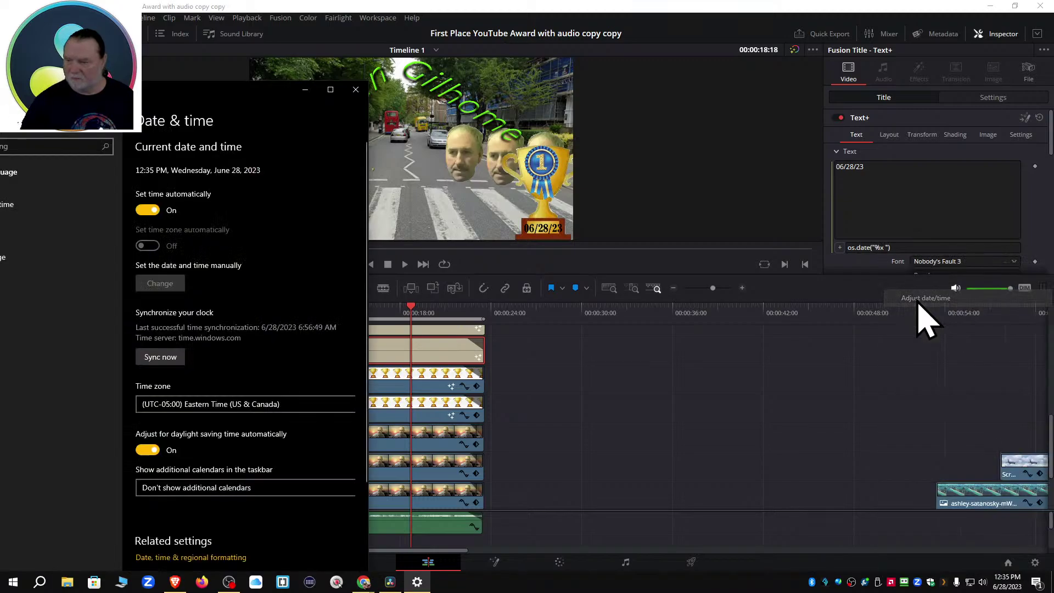
{"action": "left_click", "coordinate": [147, 210]}
{"action": "left_click", "coordinate": [153, 286]}
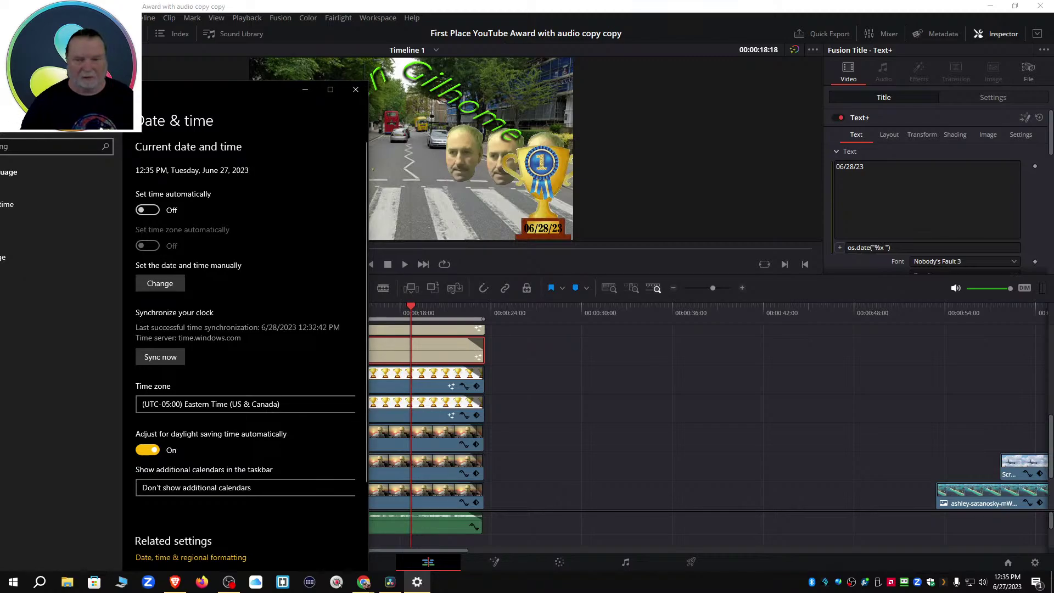
{"action": "left_click_drag", "start_coordinate": [268, 107], "coordinate": [755, 129]}
{"action": "left_click", "coordinate": [758, 83]}
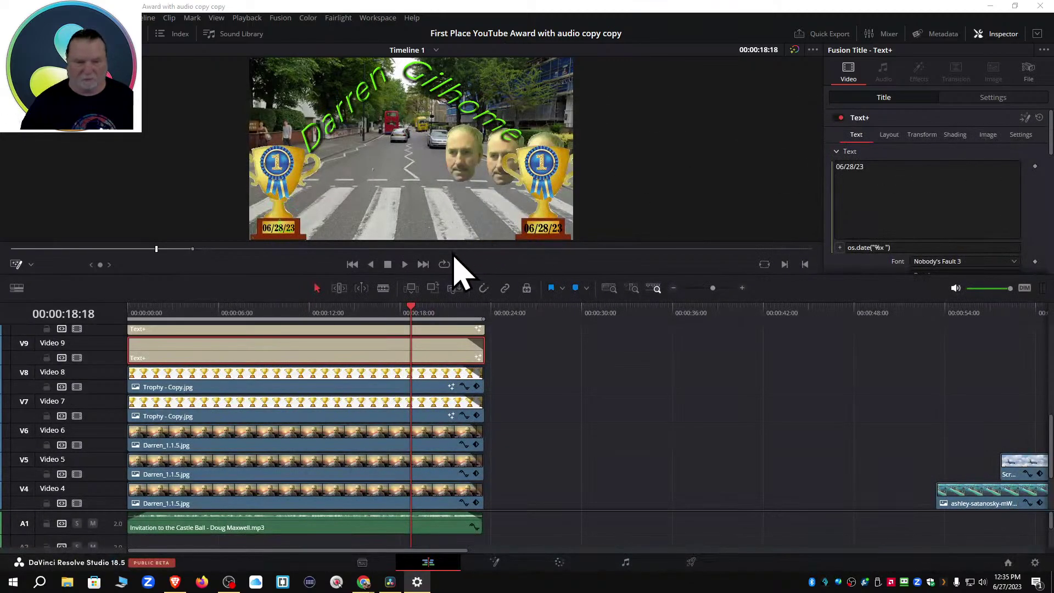
Scrub Timeline 1 to 00:00:14:19 and check the date titles on Video 10 and Video 9.
{"action": "left_click_drag", "start_coordinate": [408, 311], "coordinate": [352, 317]}
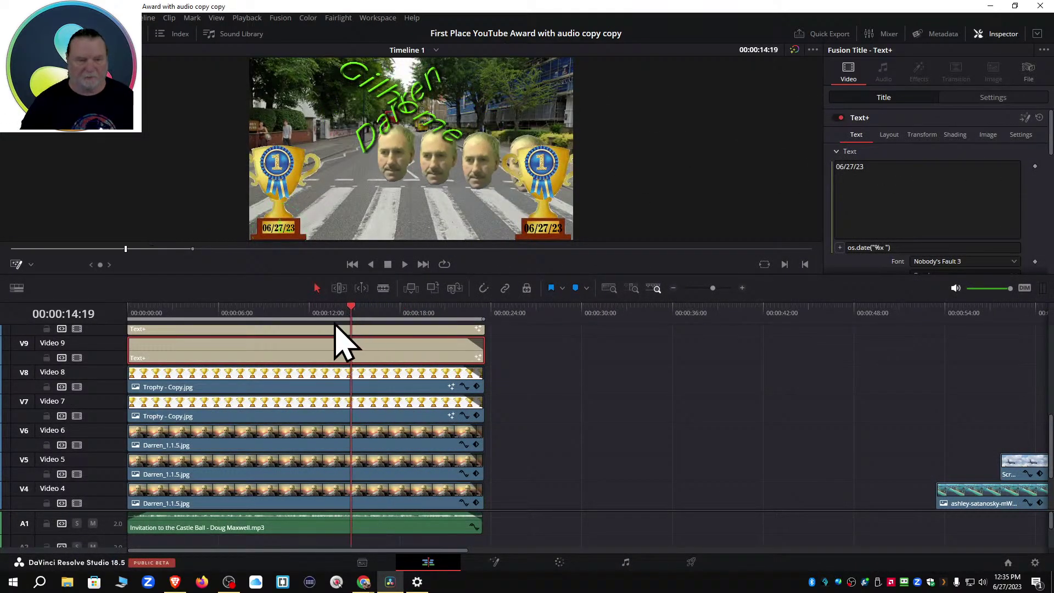
{"action": "left_click", "coordinate": [329, 330]}
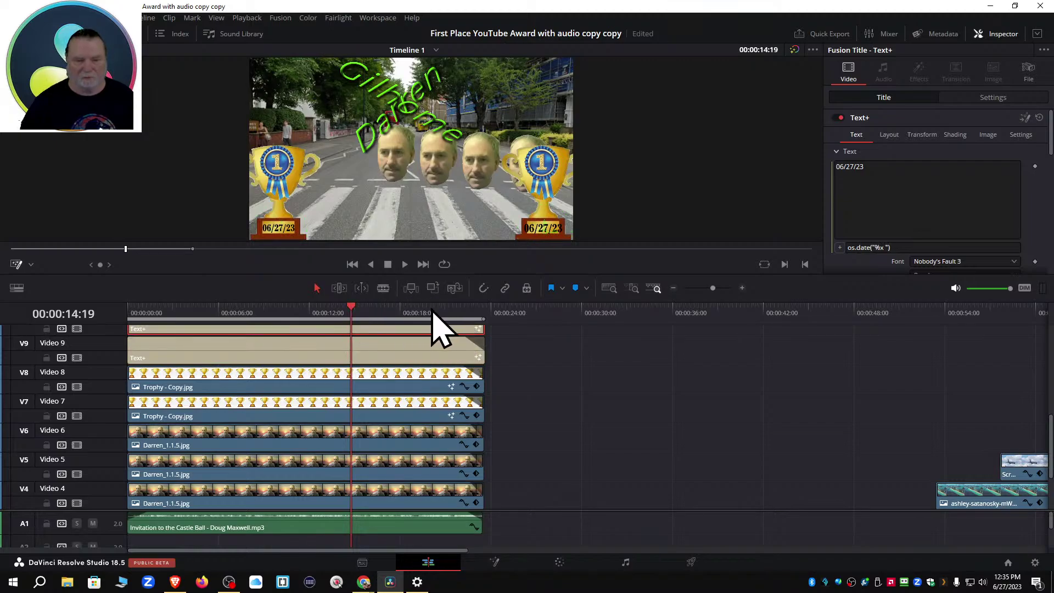
{"action": "left_click", "coordinate": [394, 359]}
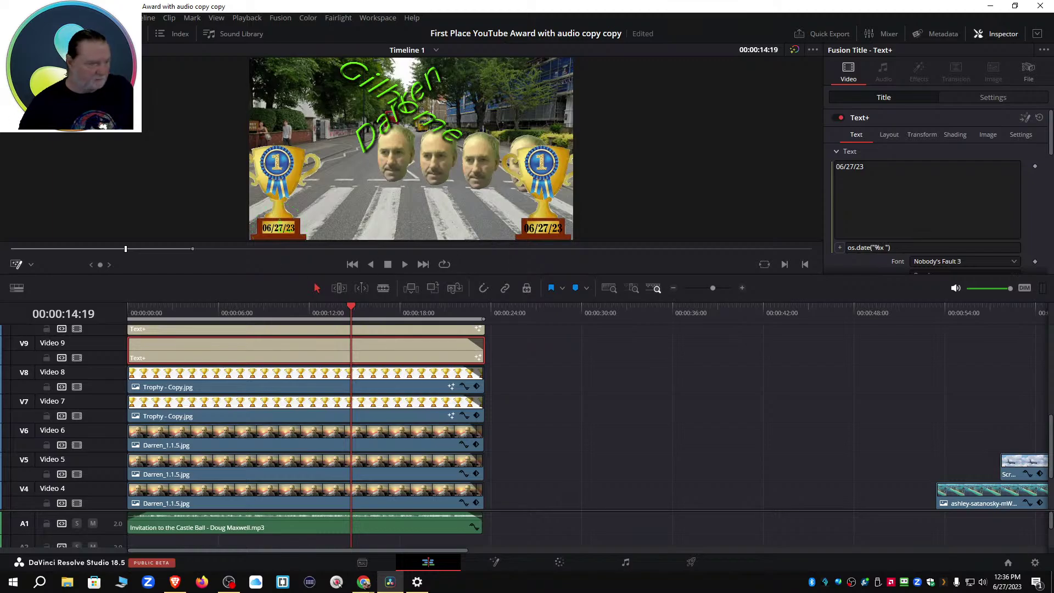
Return the computer's date to June 28, 2023 and refresh the trophy dates by moving the playhead to 00:00:15:01.
{"action": "key", "text": "alt+Tab"}
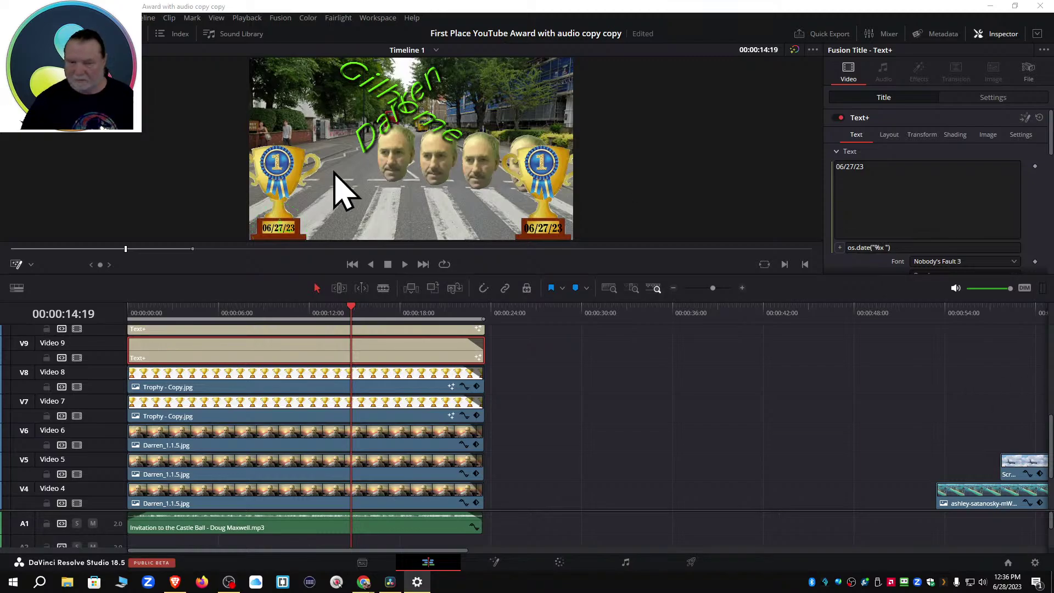
{"action": "left_click", "coordinate": [352, 314]}
{"action": "left_click", "coordinate": [355, 314]}
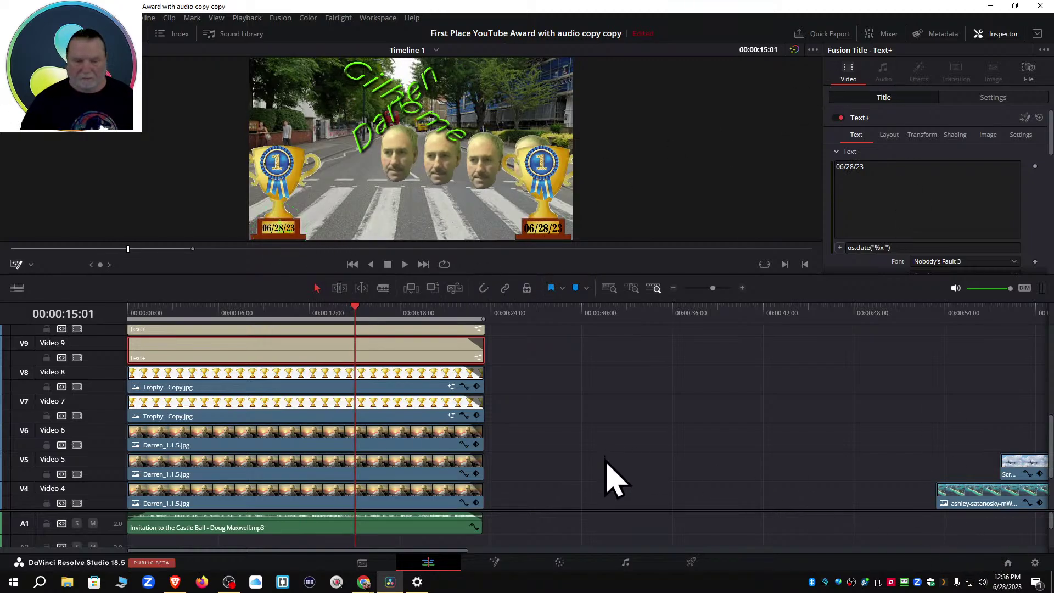
Examine the stacked title, ribbon, trophy, face, background and audio tracks with the playhead at 00:00:11:21.
{"action": "scroll", "coordinate": [607, 461], "scroll_direction": "up", "scroll_amount": 5}
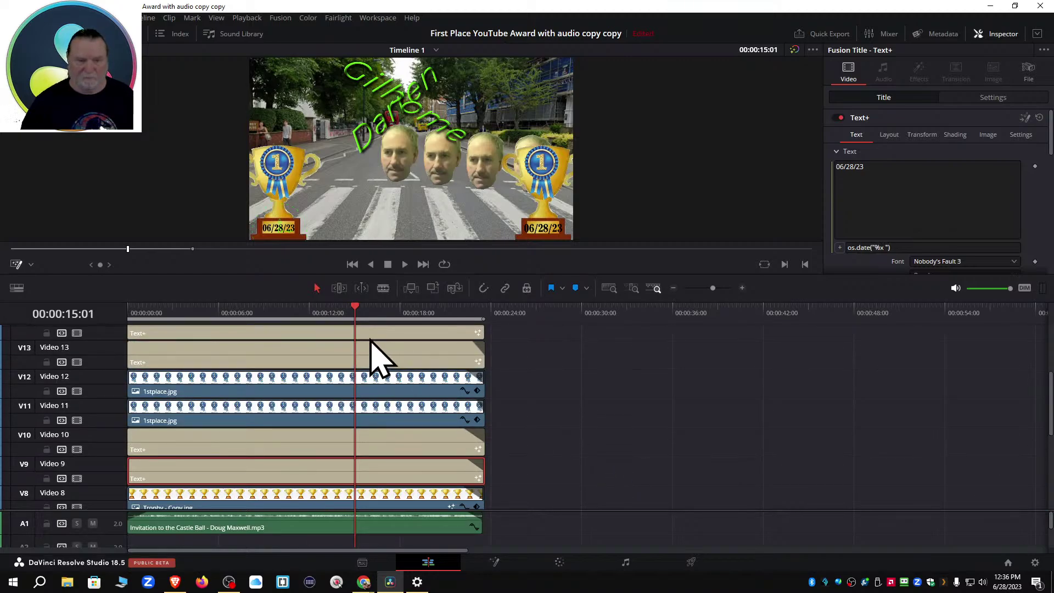
{"action": "left_click_drag", "start_coordinate": [356, 316], "coordinate": [309, 353]}
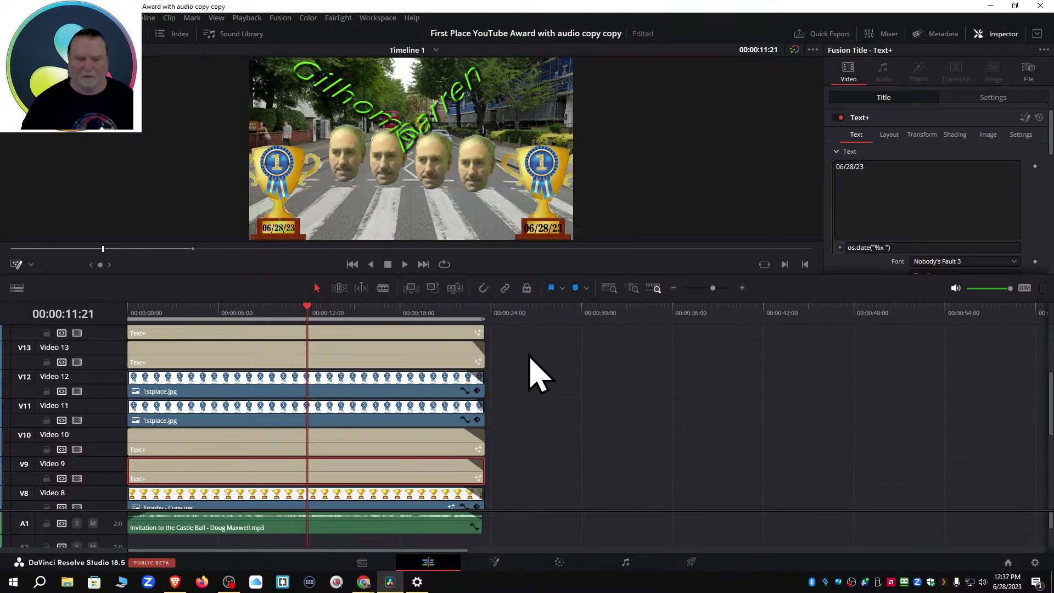
{"action": "scroll", "coordinate": [541, 379], "scroll_direction": "down", "scroll_amount": 6}
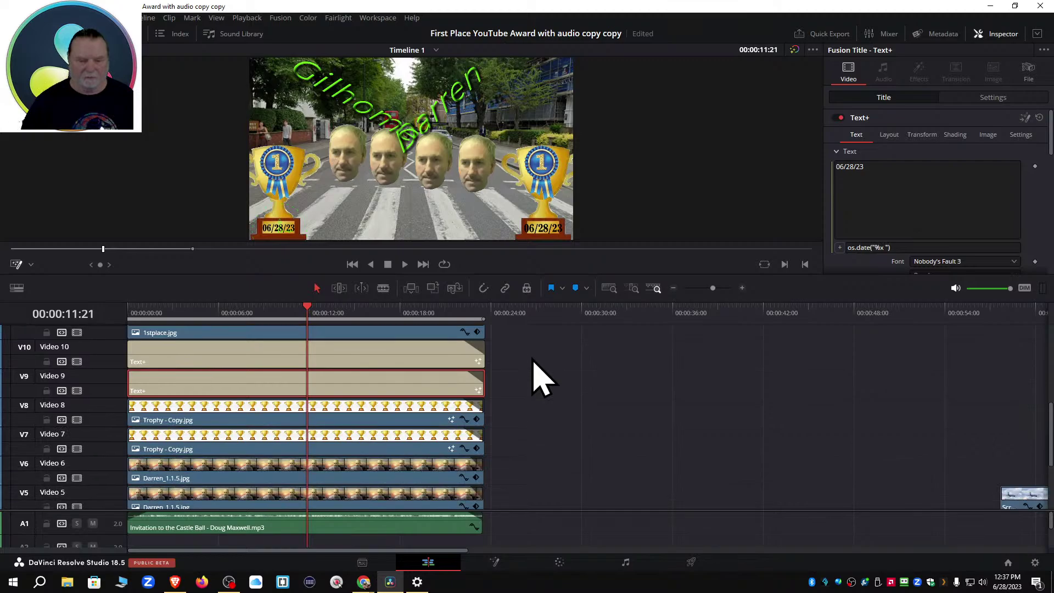
{"action": "scroll", "coordinate": [541, 379], "scroll_direction": "down", "scroll_amount": 2}
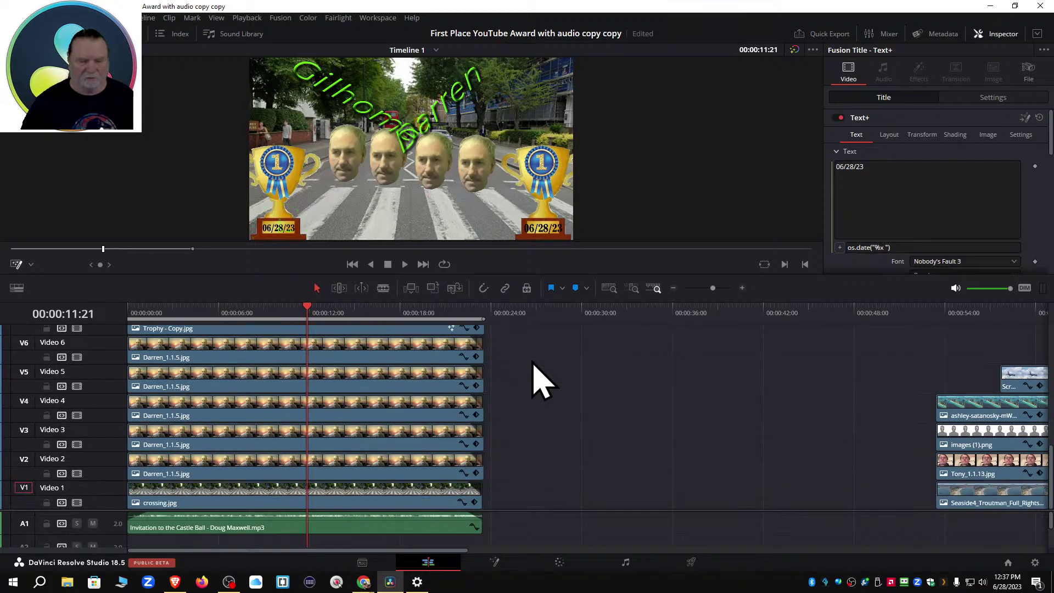
{"action": "mouse_move", "coordinate": [442, 533]}
{"action": "scroll", "coordinate": [532, 464], "scroll_direction": "up", "scroll_amount": 9}
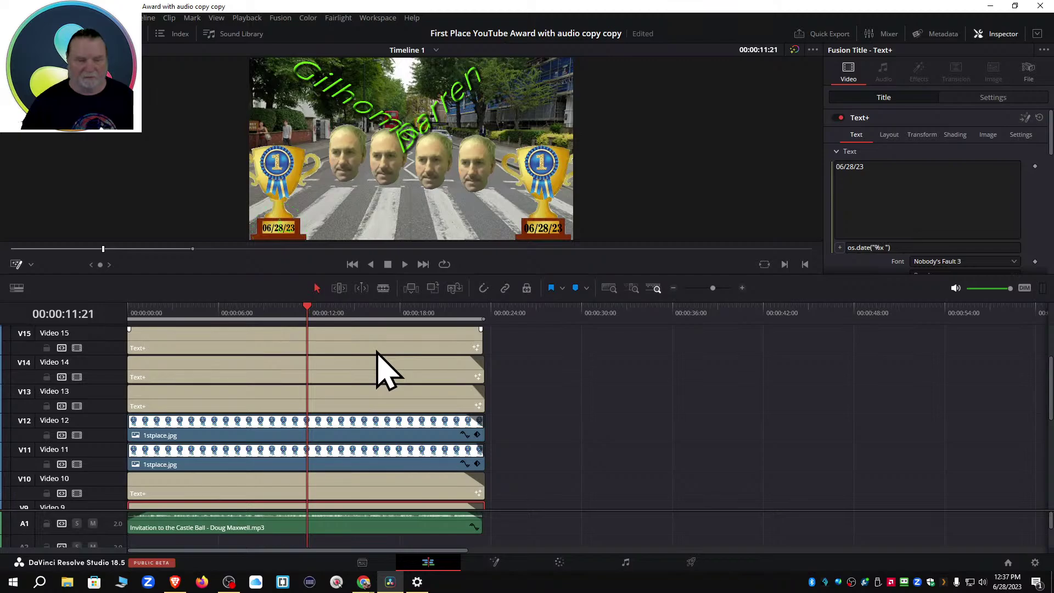
Add a short fade-out to the end of the Video 15 Text+ title and return the playhead to the timeline's beginning.
{"action": "scroll", "coordinate": [549, 412], "scroll_direction": "up", "scroll_amount": 1}
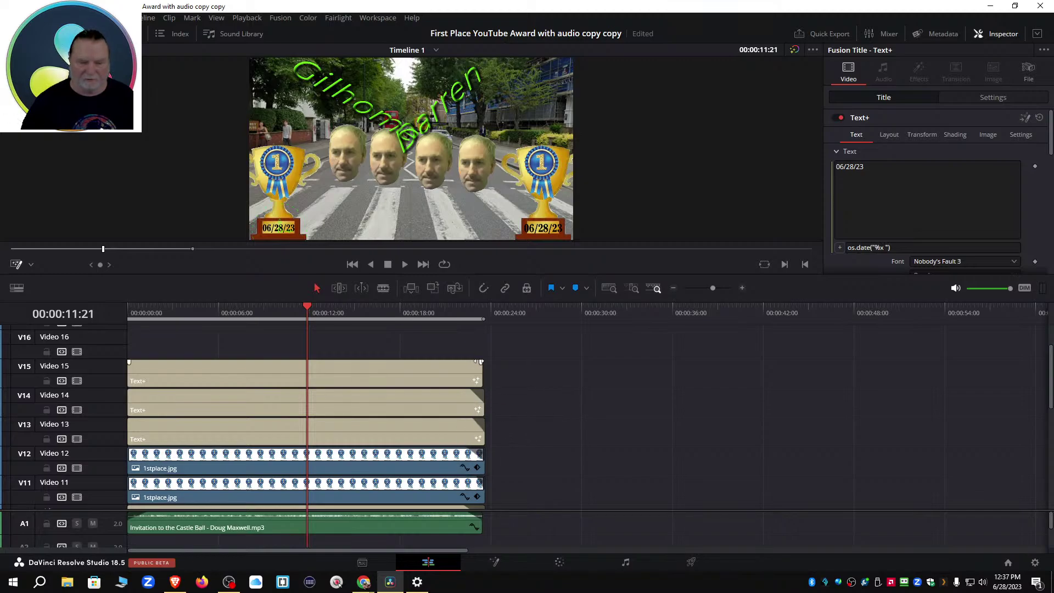
{"action": "left_click_drag", "start_coordinate": [482, 362], "coordinate": [482, 364]}
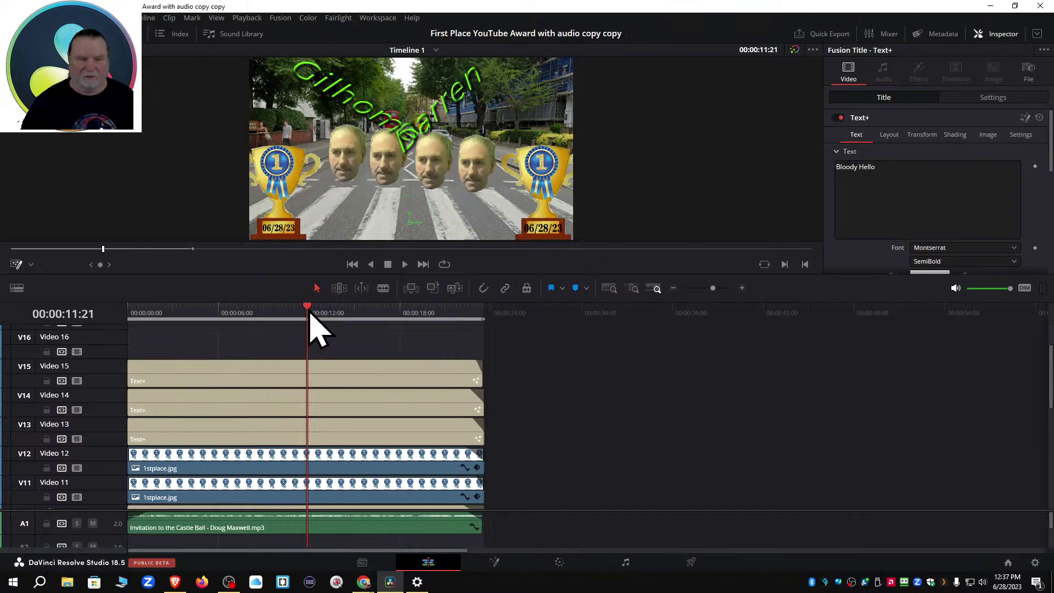
{"action": "left_click_drag", "start_coordinate": [312, 317], "coordinate": [134, 311]}
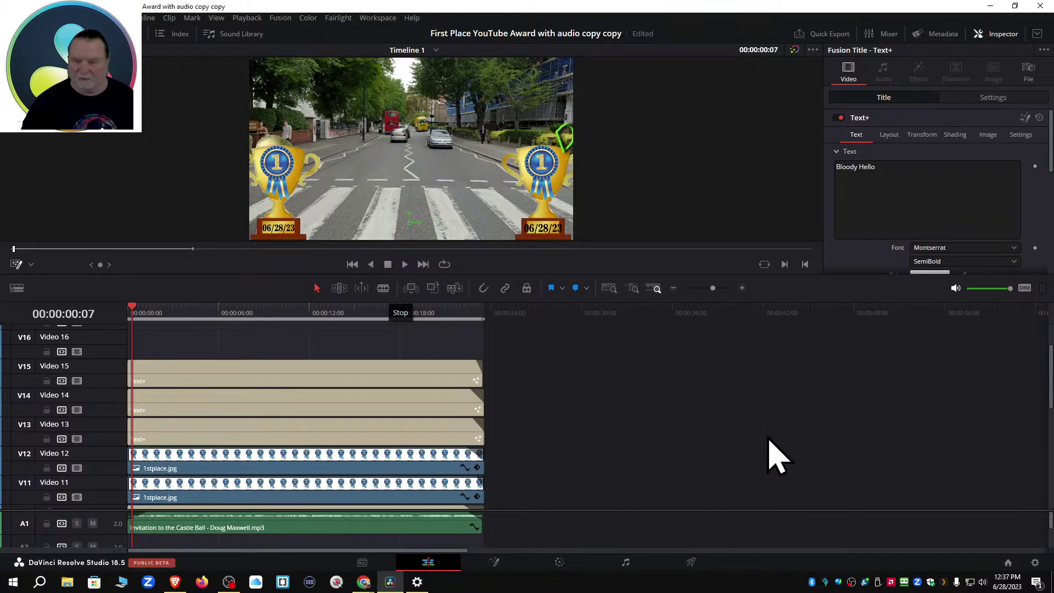
Open the project manager, switch to the live chat window in Chrome, and maximize it.
{"action": "left_click", "coordinate": [1009, 563]}
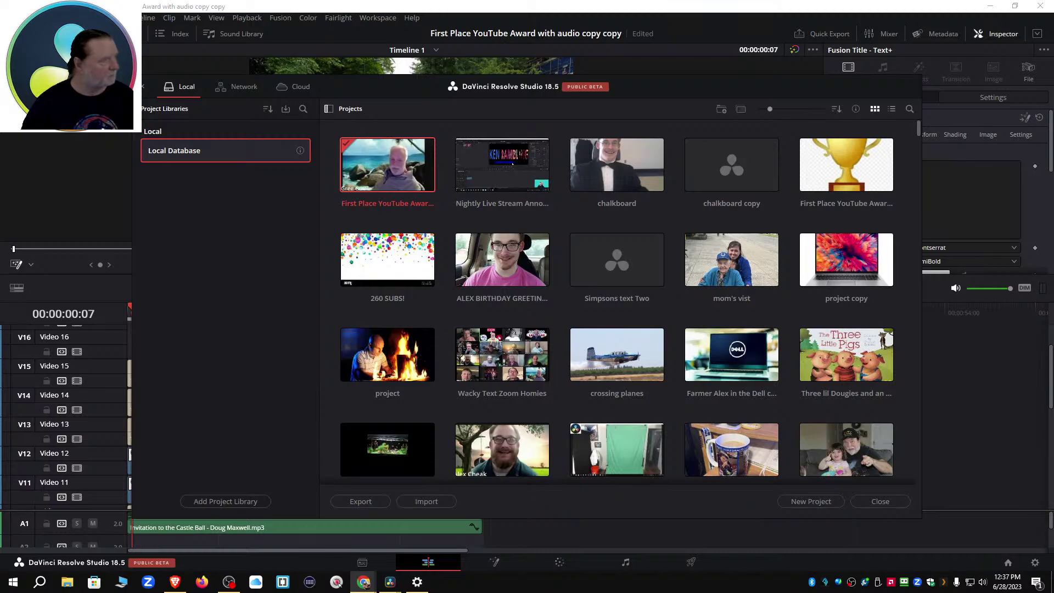
{"action": "left_click_drag", "start_coordinate": [0, 156], "coordinate": [294, 105]}
{"action": "left_click", "coordinate": [362, 103]}
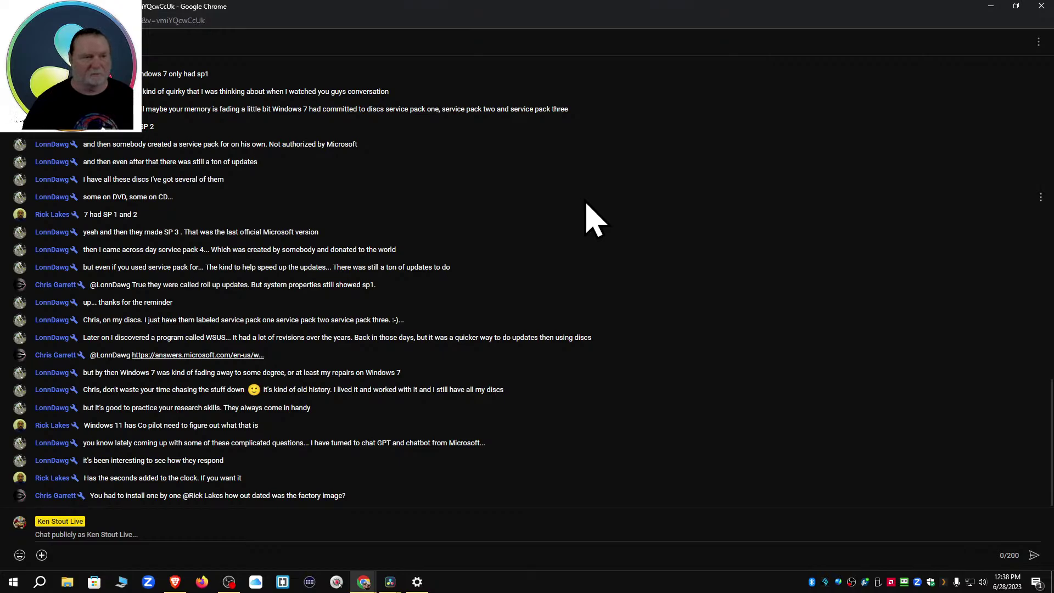
Go back to the earliest live chat messages and turn on message timestamps.
{"action": "scroll", "coordinate": [571, 258], "scroll_direction": "up", "scroll_amount": 10}
{"action": "scroll", "coordinate": [571, 258], "scroll_direction": "up", "scroll_amount": 10}
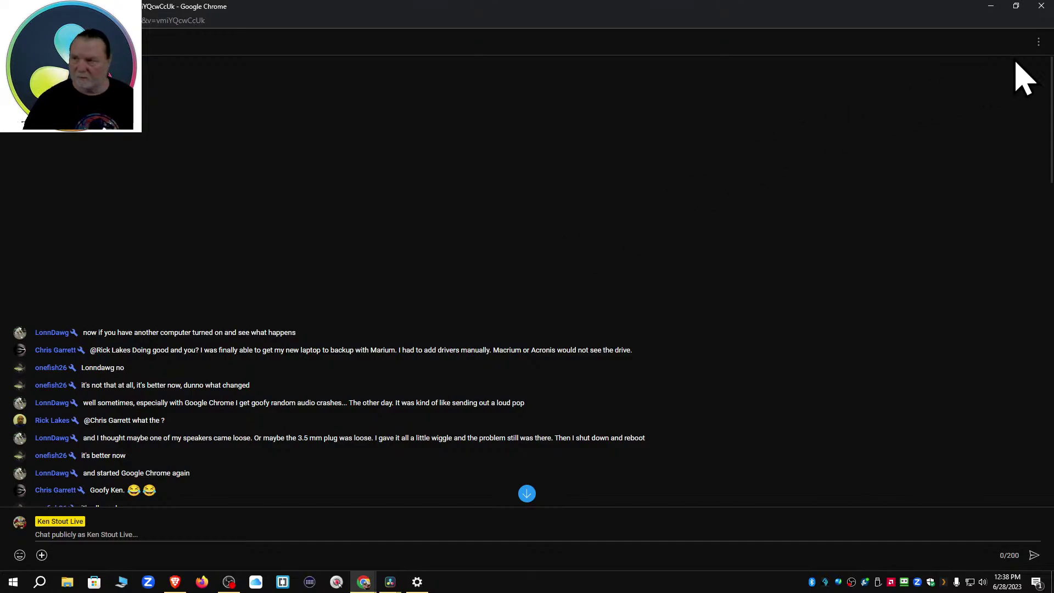
{"action": "left_click", "coordinate": [1038, 41]}
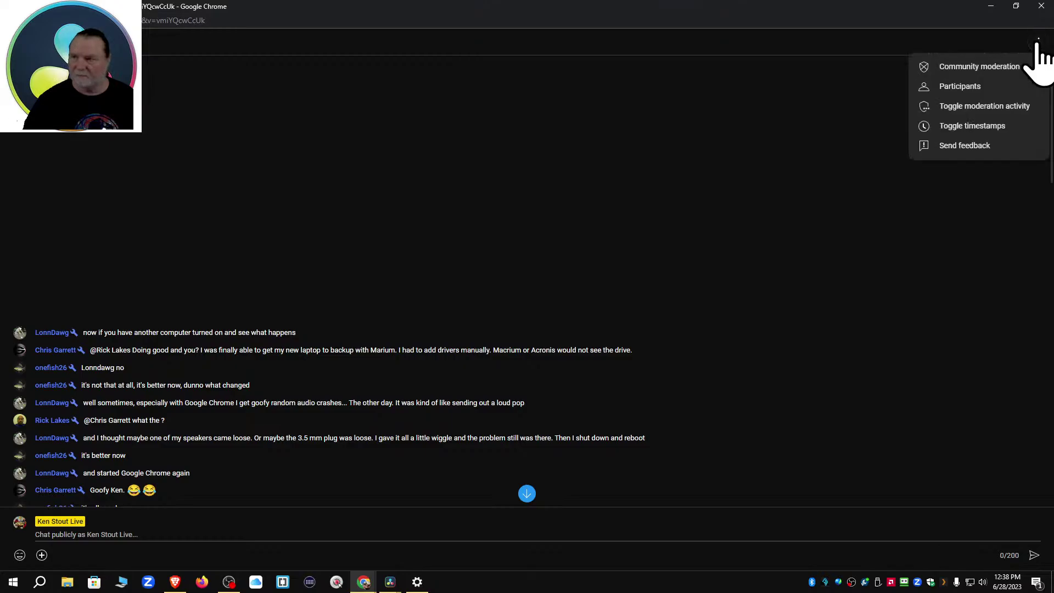
{"action": "left_click", "coordinate": [971, 127]}
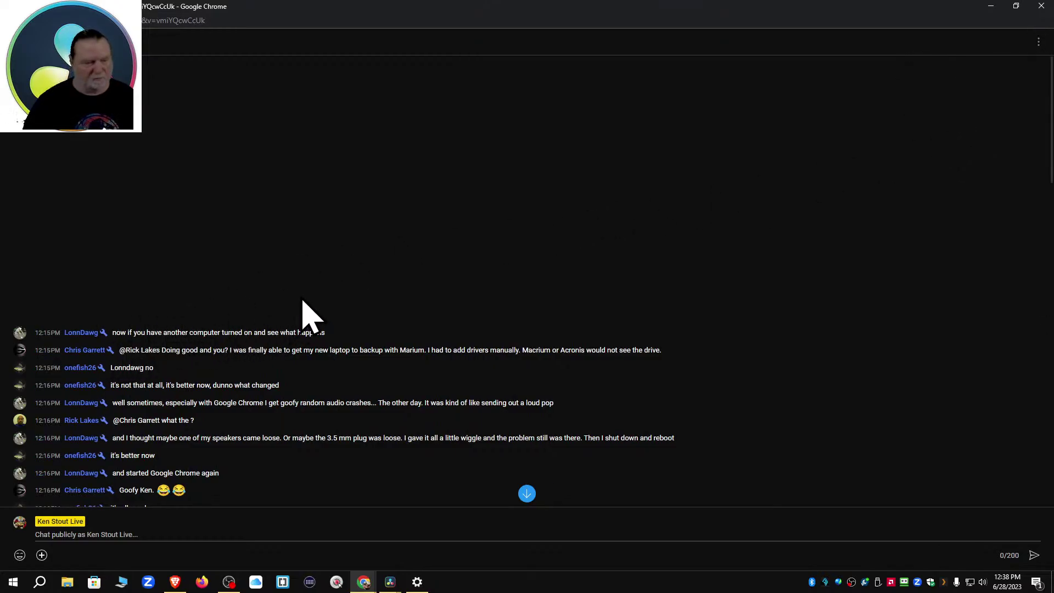
Read through the live chat from its earliest messages to the newest ones.
{"action": "scroll", "coordinate": [323, 291], "scroll_direction": "down", "scroll_amount": 2}
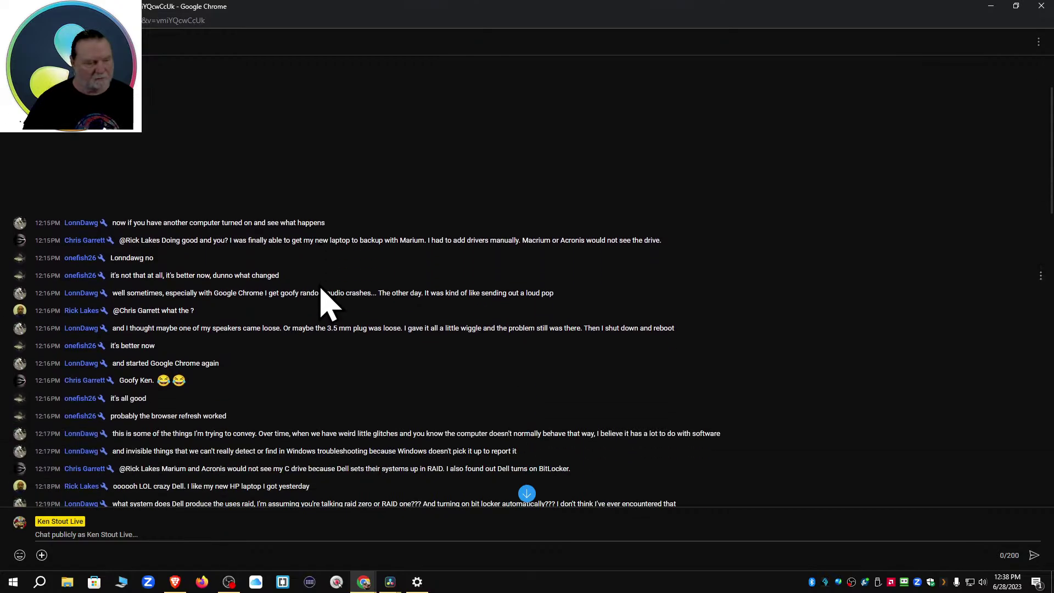
{"action": "scroll", "coordinate": [323, 301], "scroll_direction": "down", "scroll_amount": 3}
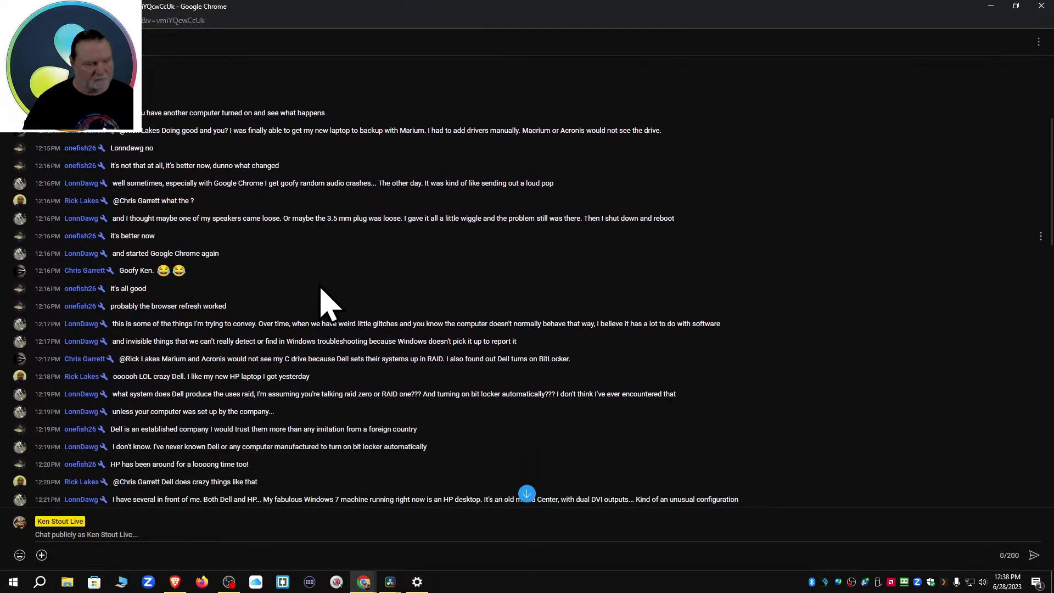
{"action": "scroll", "coordinate": [324, 301], "scroll_direction": "down", "scroll_amount": 2}
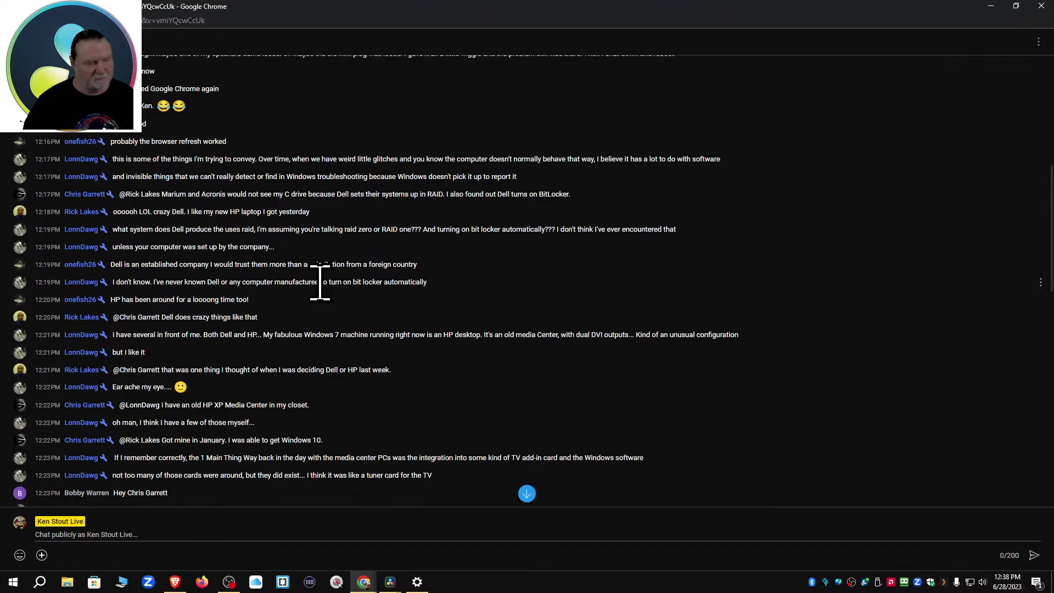
{"action": "scroll", "coordinate": [319, 282], "scroll_direction": "down", "scroll_amount": 3}
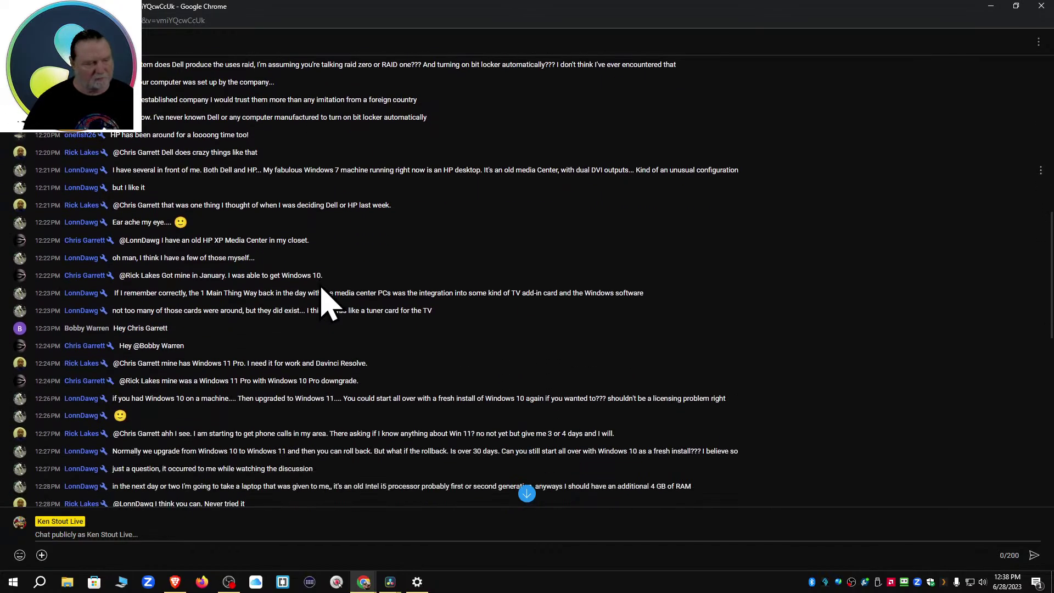
{"action": "scroll", "coordinate": [322, 290], "scroll_direction": "down", "scroll_amount": 2}
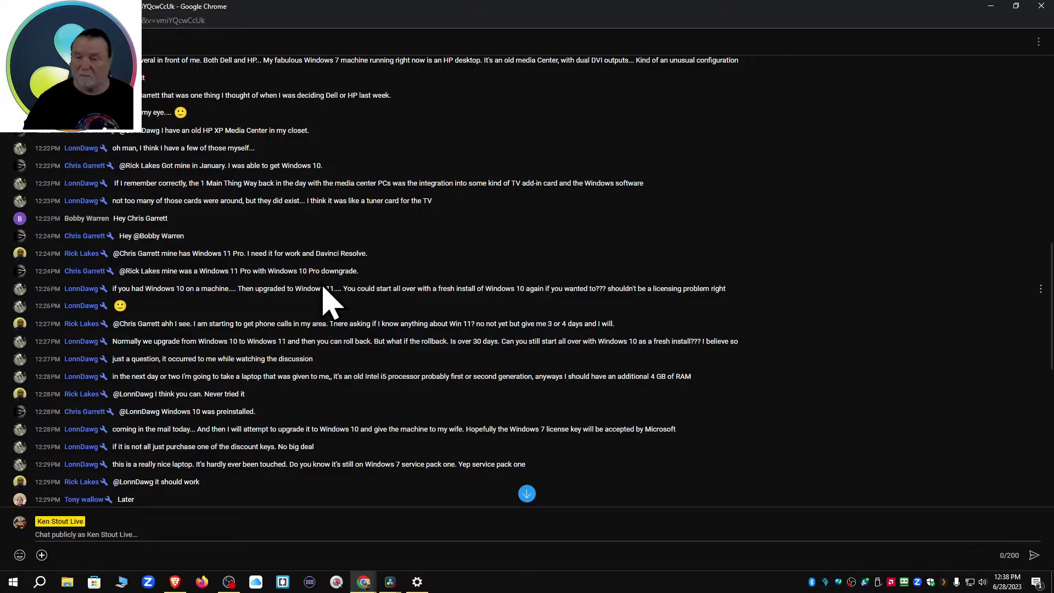
{"action": "scroll", "coordinate": [325, 301], "scroll_direction": "down", "scroll_amount": 5}
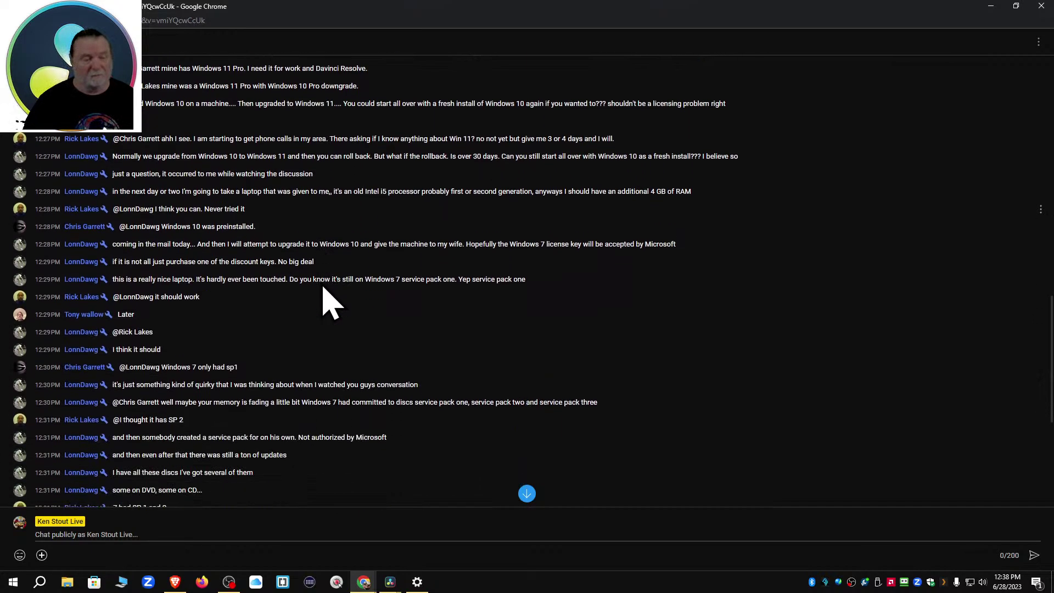
{"action": "scroll", "coordinate": [324, 301], "scroll_direction": "down", "scroll_amount": 4}
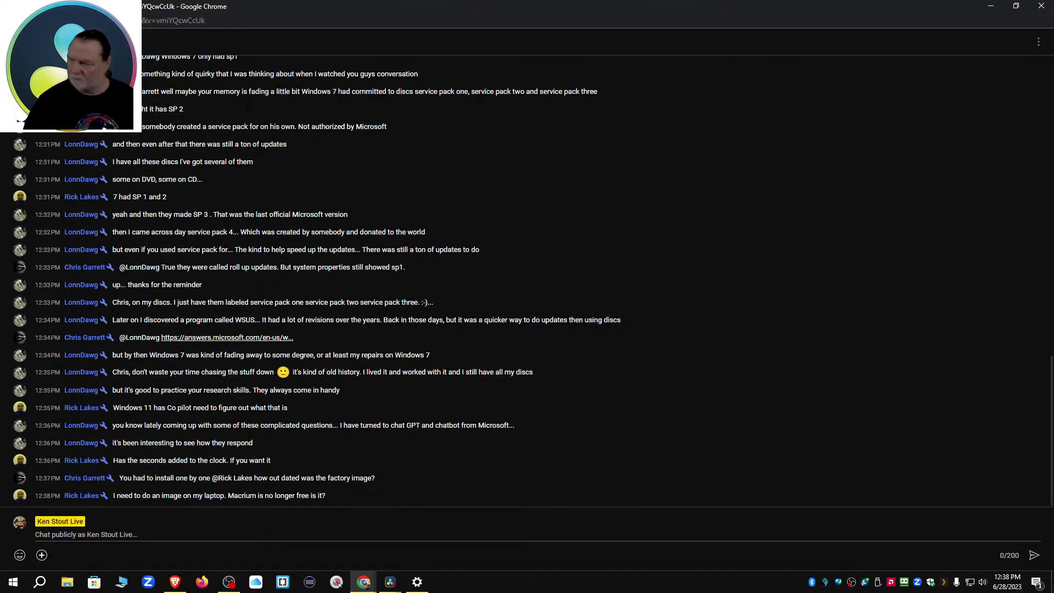
Close the Settings window and copy the expression os.date("%x", time() - 86400) from the chat message about yesterday's date.
{"action": "left_click", "coordinate": [417, 582]}
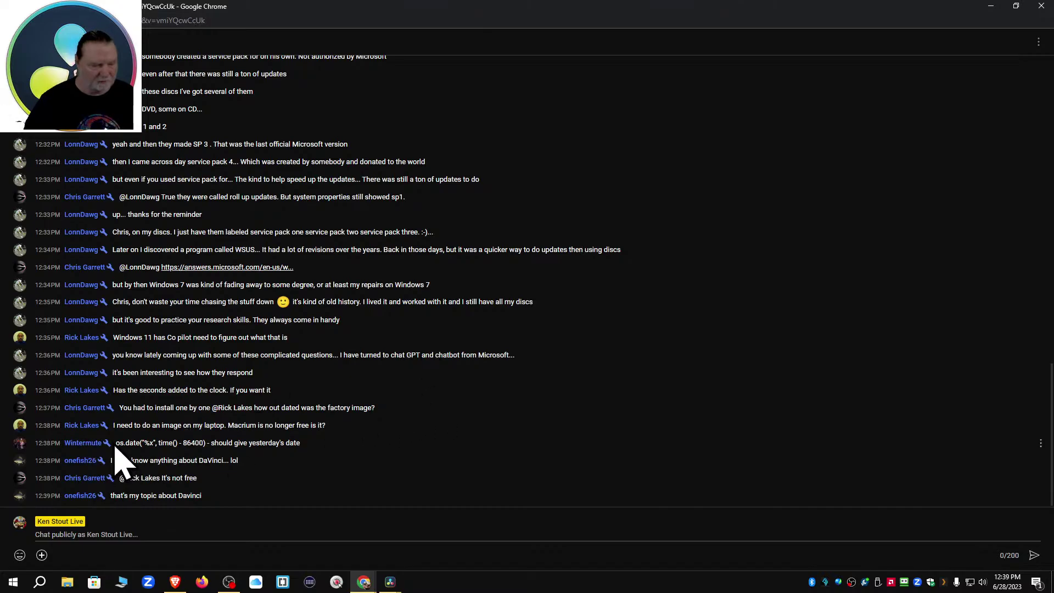
{"action": "left_click_drag", "start_coordinate": [121, 442], "coordinate": [208, 448]}
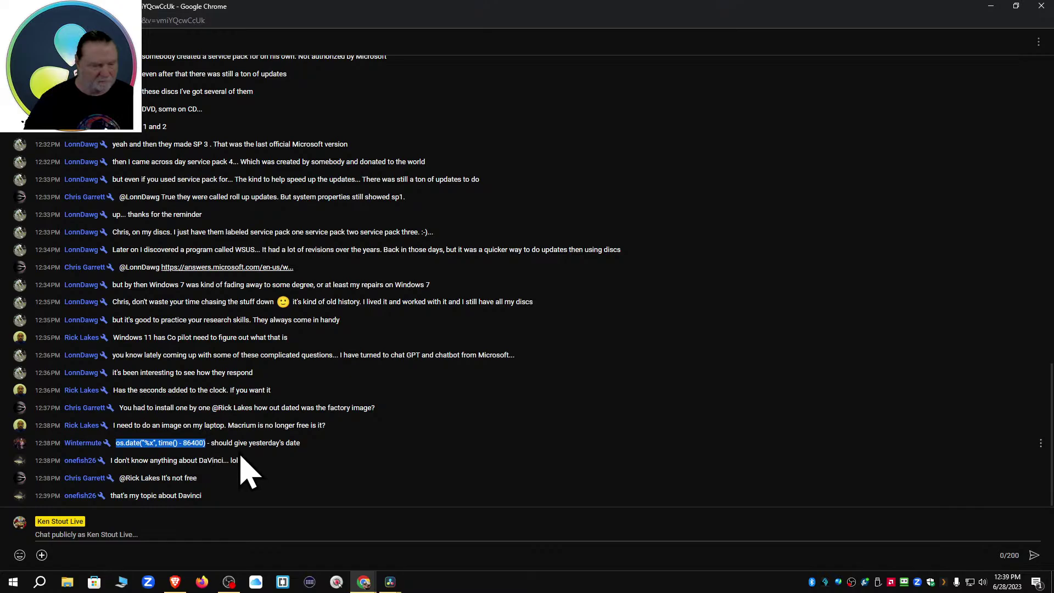
{"action": "right_click", "coordinate": [189, 447]}
{"action": "left_click", "coordinate": [219, 455]}
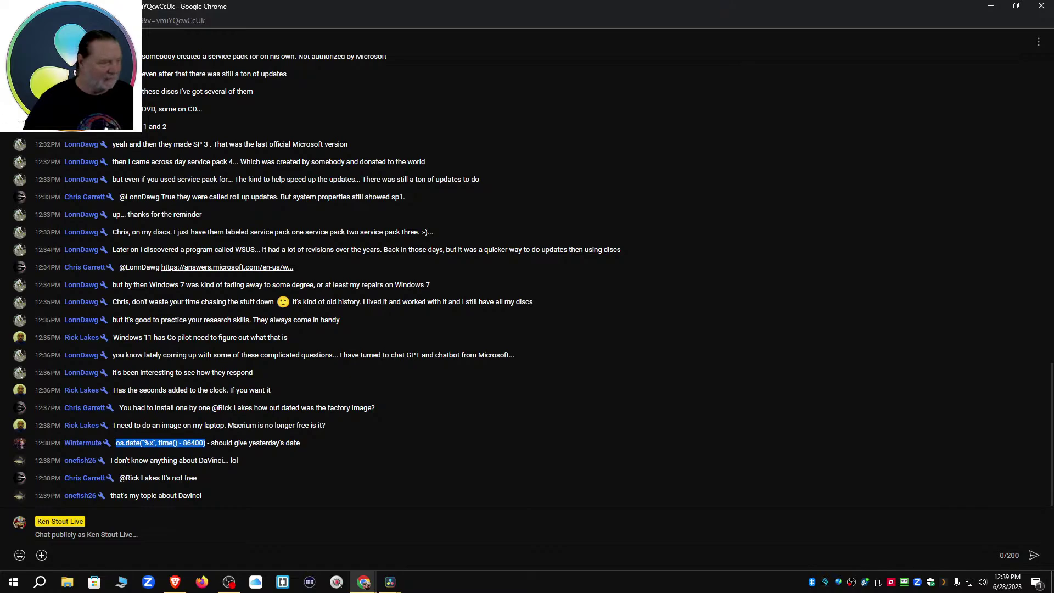
Switch to DaVinci Resolve, find the Fish Tank Experiement project in the local database, and open it with the project version upgraded.
{"action": "key", "text": "alt+Tab"}
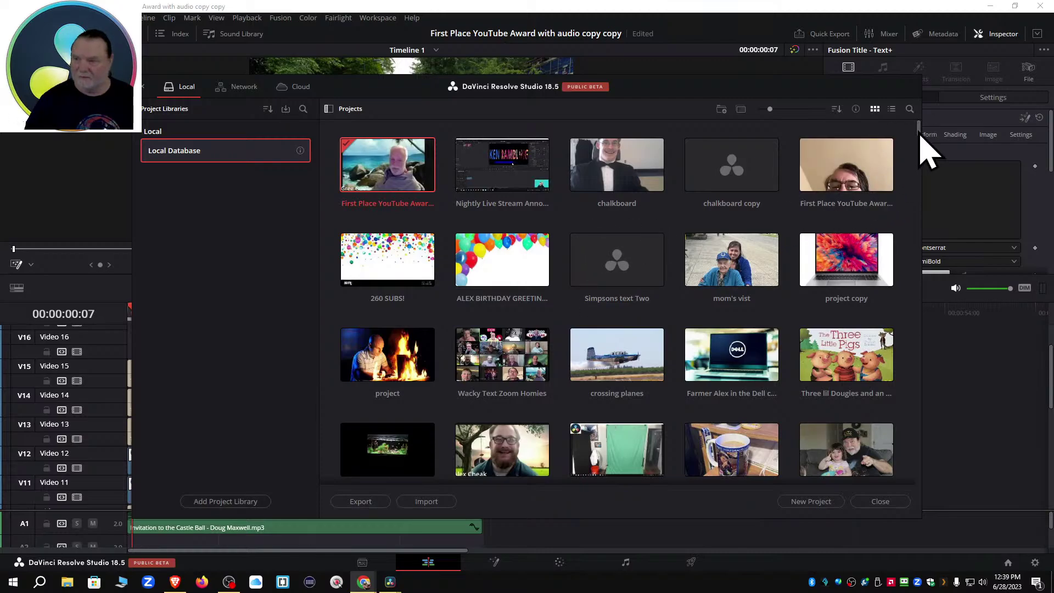
{"action": "scroll", "coordinate": [859, 146], "scroll_direction": "down", "scroll_amount": 10}
{"action": "scroll", "coordinate": [900, 265], "scroll_direction": "down", "scroll_amount": 10}
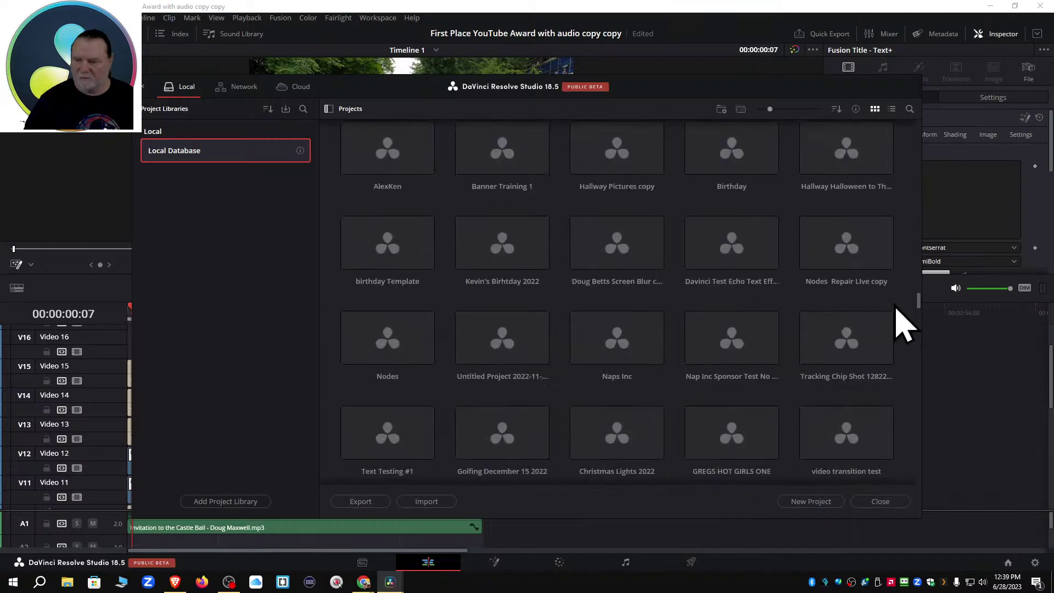
{"action": "scroll", "coordinate": [899, 324], "scroll_direction": "down", "scroll_amount": 8}
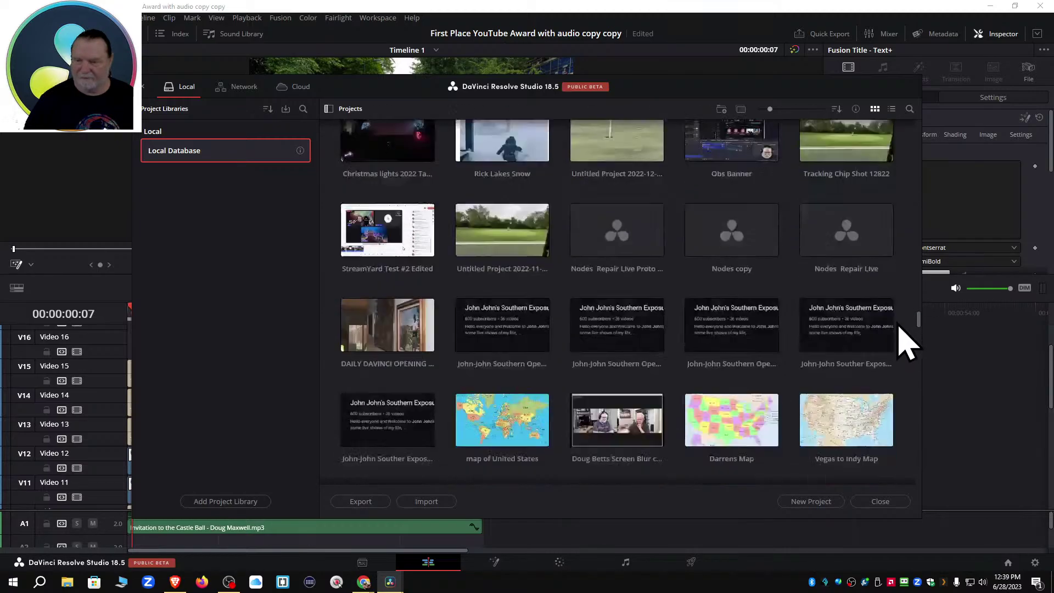
{"action": "scroll", "coordinate": [906, 357], "scroll_direction": "down", "scroll_amount": 8}
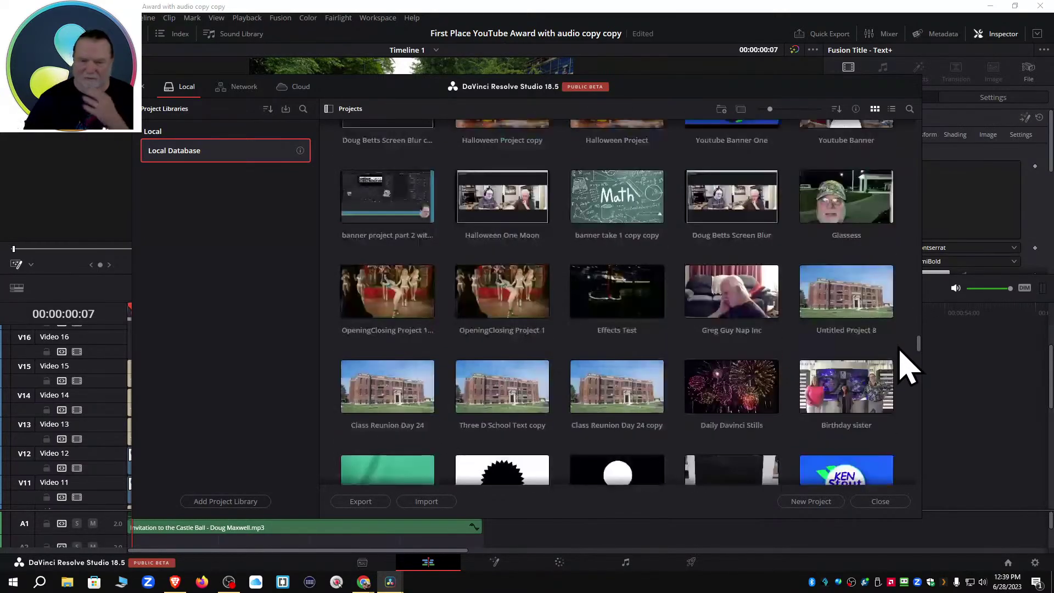
{"action": "scroll", "coordinate": [909, 379], "scroll_direction": "down", "scroll_amount": 8}
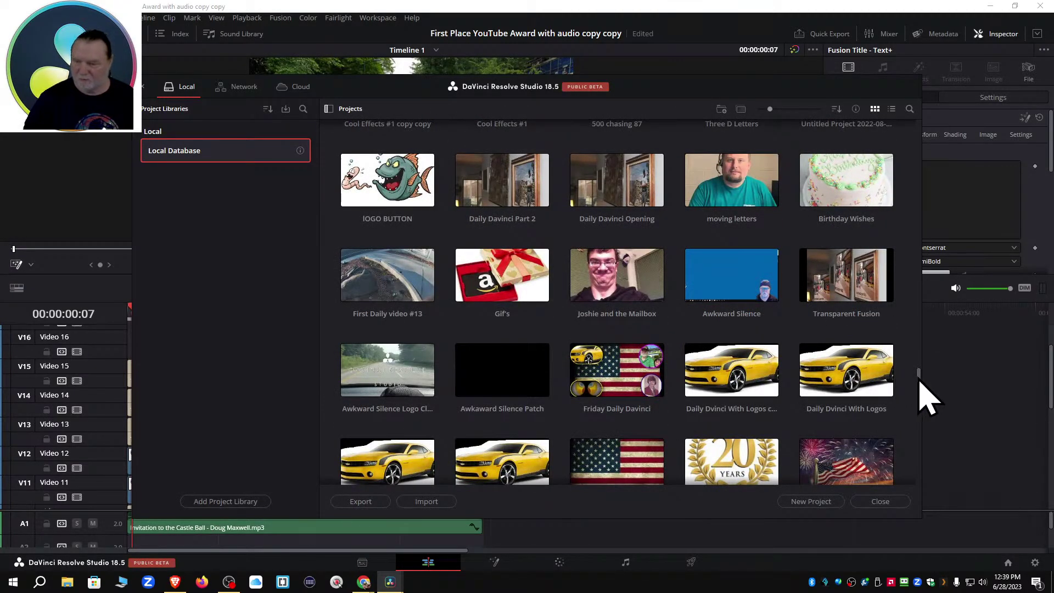
{"action": "scroll", "coordinate": [922, 403], "scroll_direction": "down", "scroll_amount": 5}
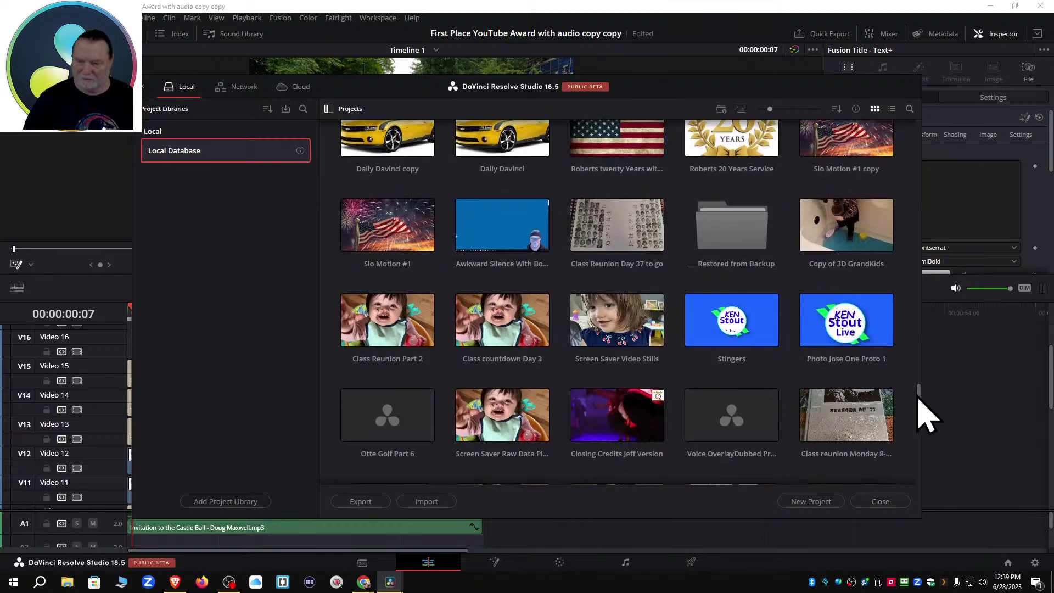
{"action": "scroll", "coordinate": [920, 400], "scroll_direction": "down", "scroll_amount": 2}
{"action": "scroll", "coordinate": [925, 420], "scroll_direction": "down", "scroll_amount": 6}
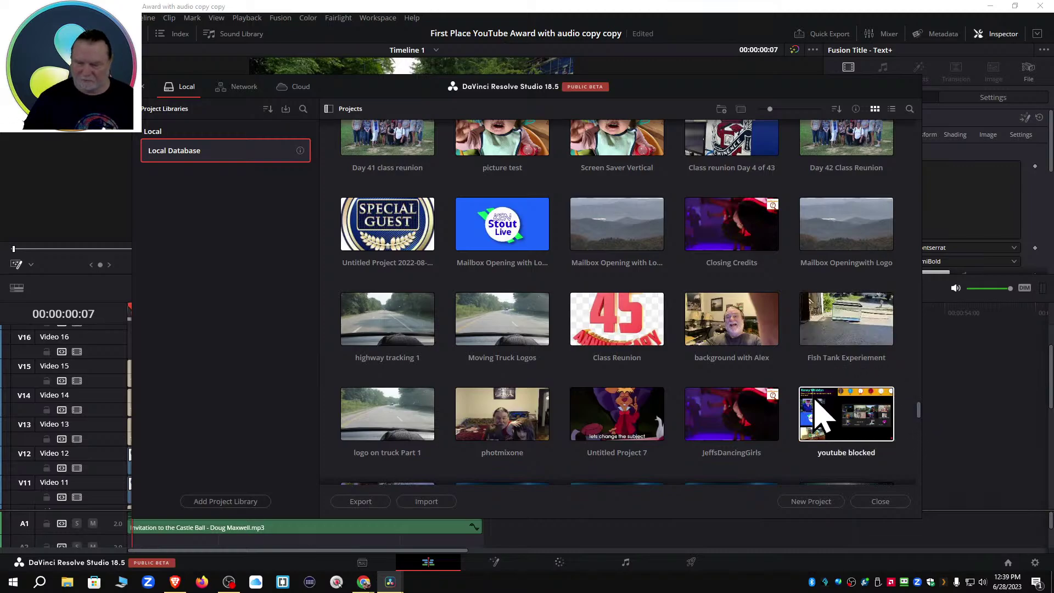
{"action": "double_click", "coordinate": [842, 314]}
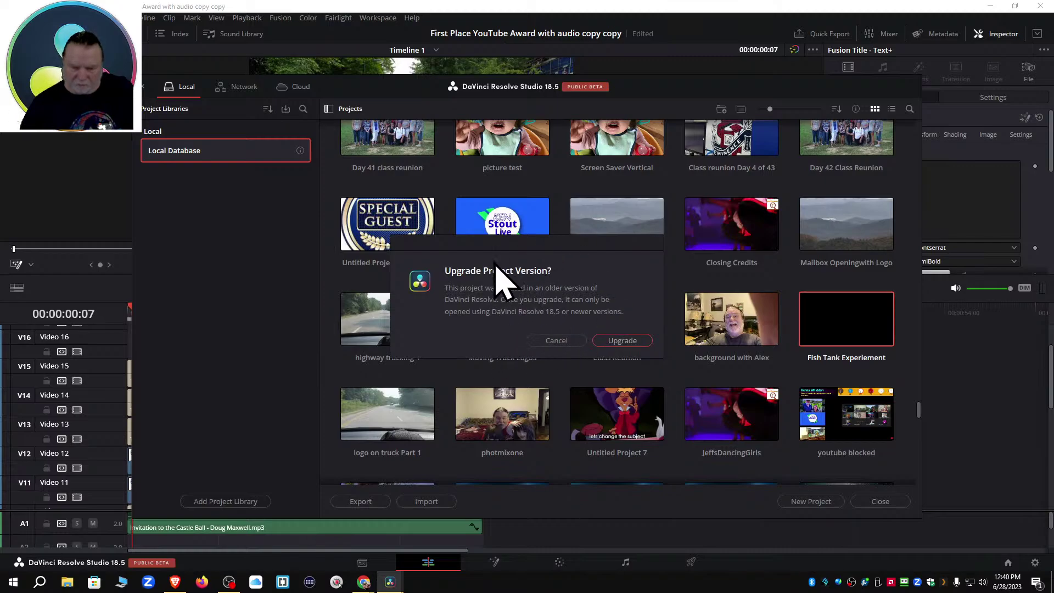
{"action": "left_click", "coordinate": [624, 341]}
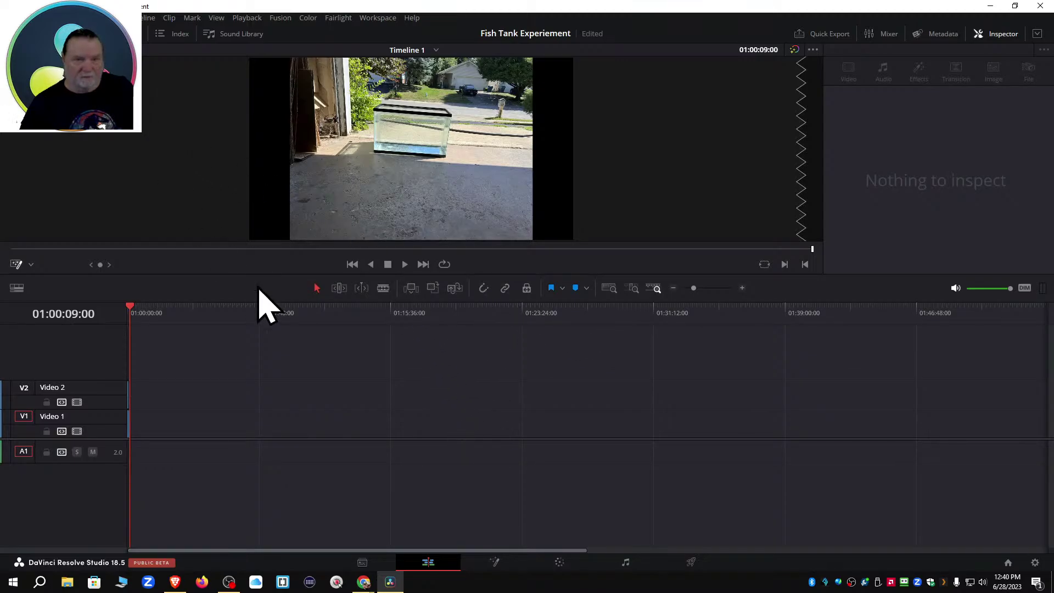
Move the playhead to the start of the Fish Tank timeline and show the media pool.
{"action": "left_click", "coordinate": [131, 311]}
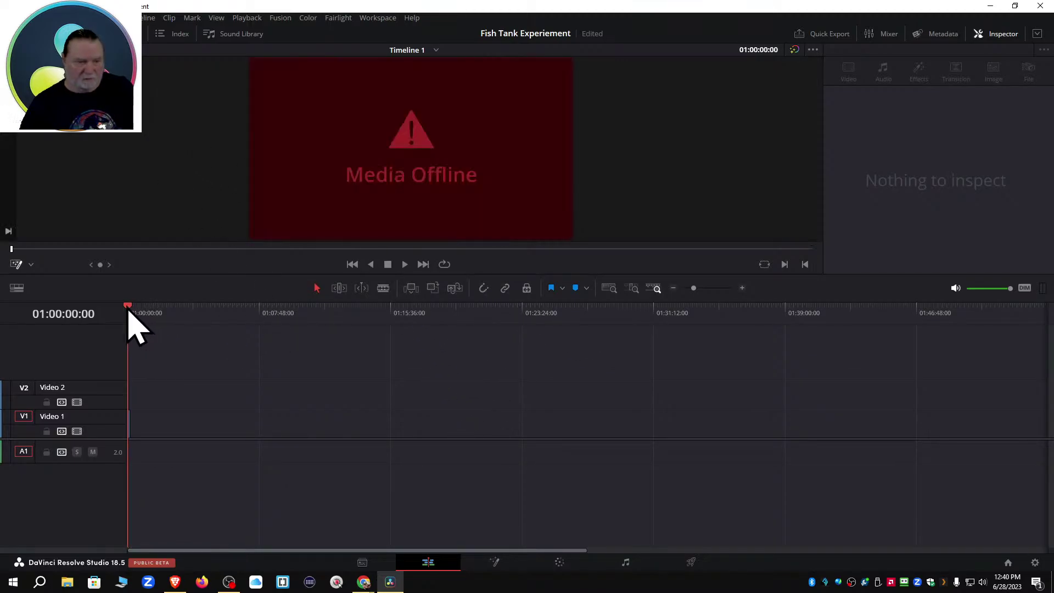
{"action": "mouse_move", "coordinate": [130, 311]}
{"action": "left_mouse_down"}
{"action": "mouse_move", "coordinate": [148, 311]}
{"action": "mouse_move", "coordinate": [129, 313]}
{"action": "left_mouse_up"}
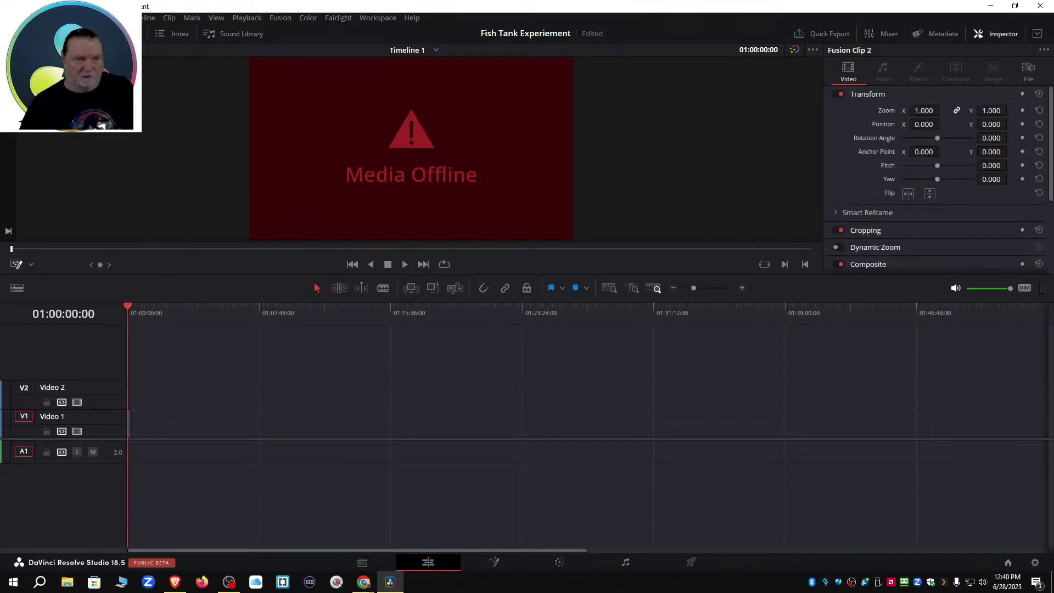
{"action": "left_click", "coordinate": [28, 34]}
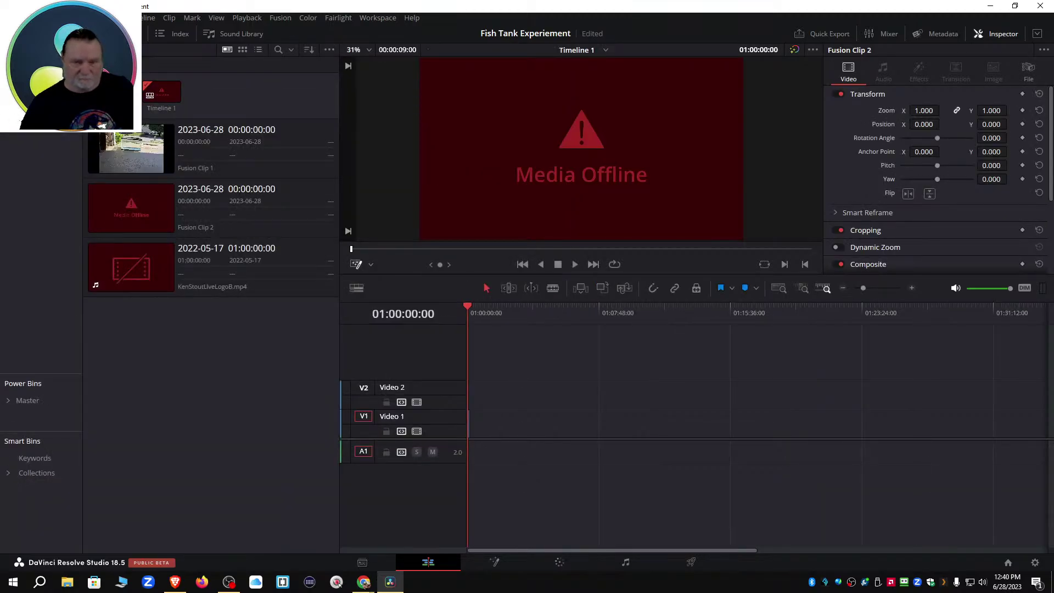
Check the clip options of Fusion Clip 2 and try to open the file location of the offline logo MP4.
{"action": "left_click", "coordinate": [186, 209]}
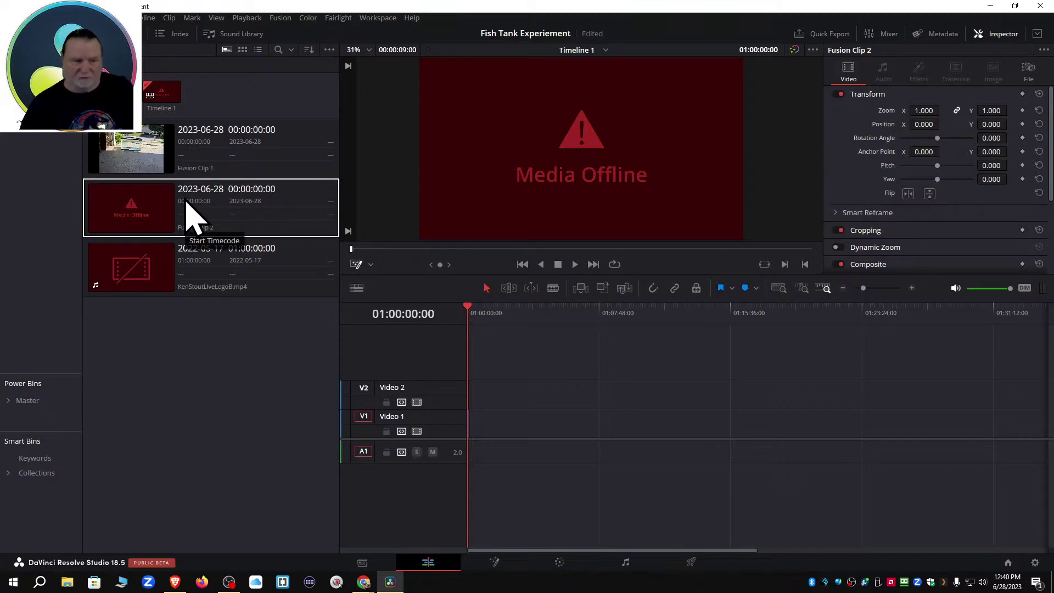
{"action": "right_click", "coordinate": [189, 203]}
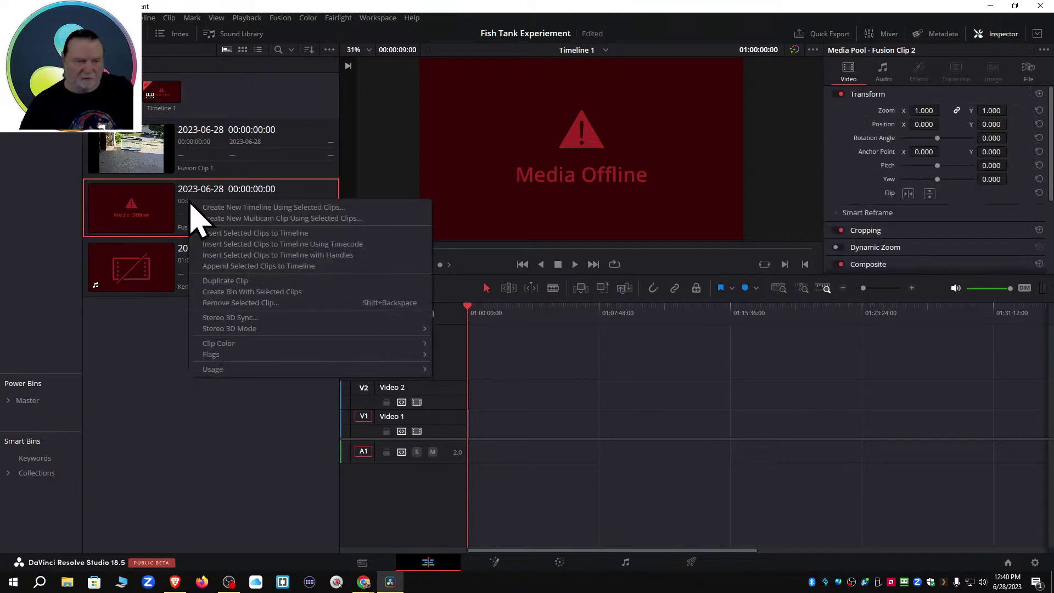
{"action": "right_click", "coordinate": [162, 201]}
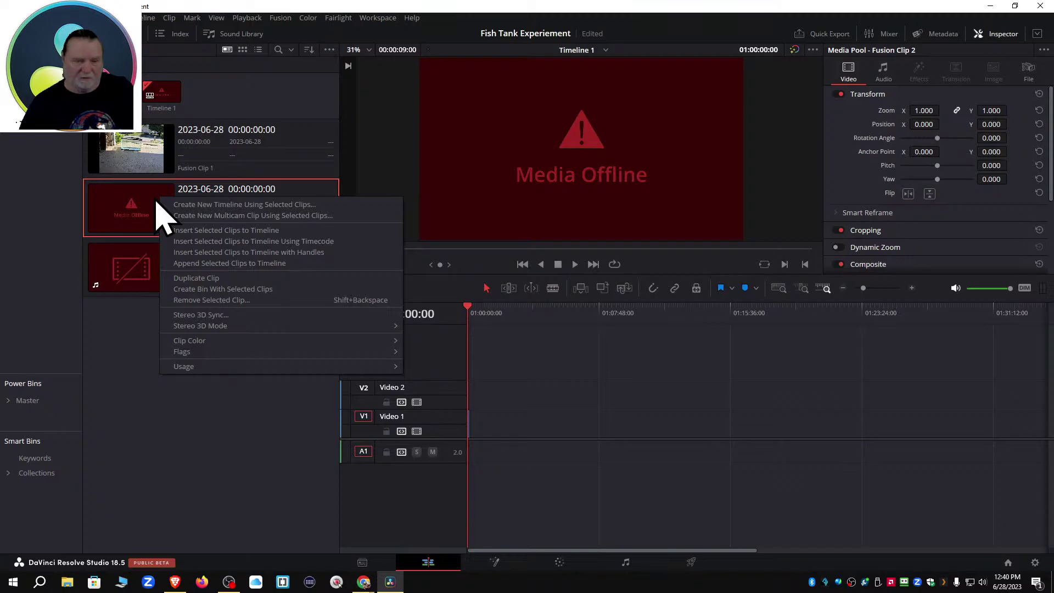
{"action": "left_click", "coordinate": [133, 257]}
{"action": "right_click", "coordinate": [132, 260]}
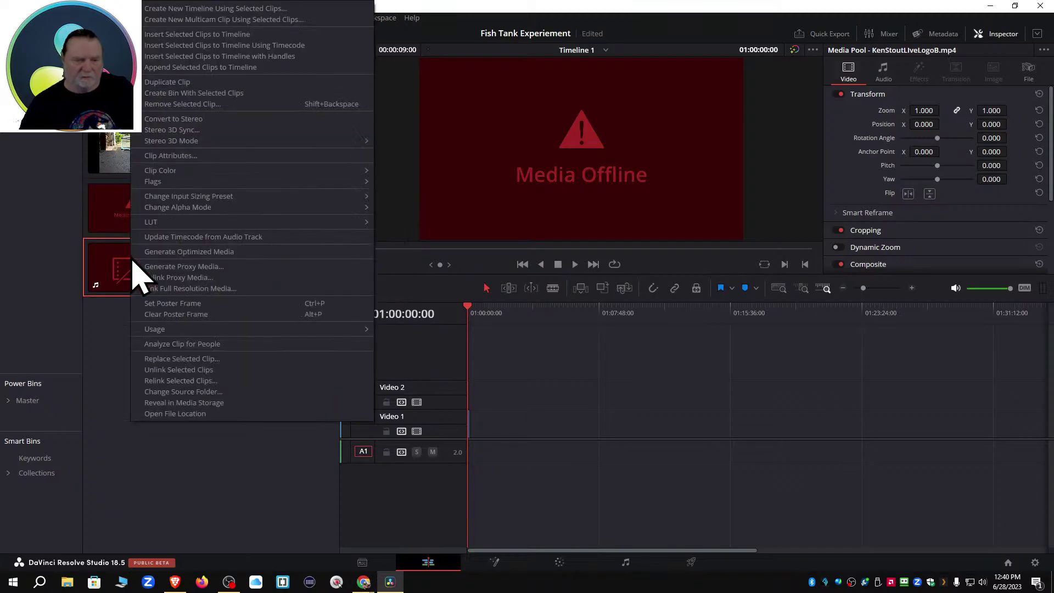
{"action": "left_click", "coordinate": [176, 413]}
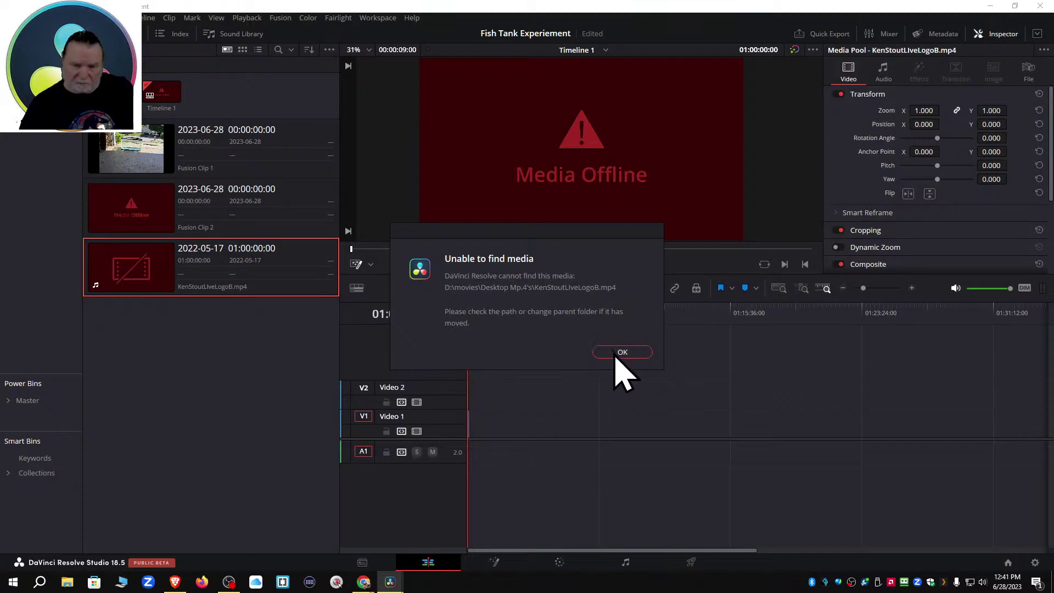
{"action": "left_click_drag", "start_coordinate": [566, 247], "coordinate": [722, 263]}
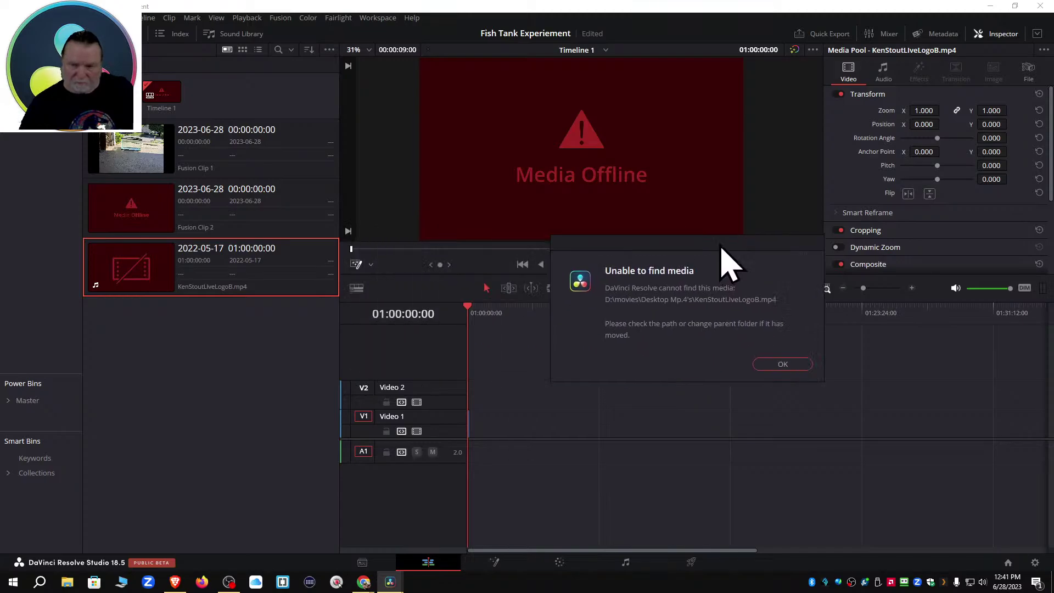
{"action": "key", "text": "Return"}
{"action": "left_click_drag", "start_coordinate": [923, 212], "coordinate": [954, 337]}
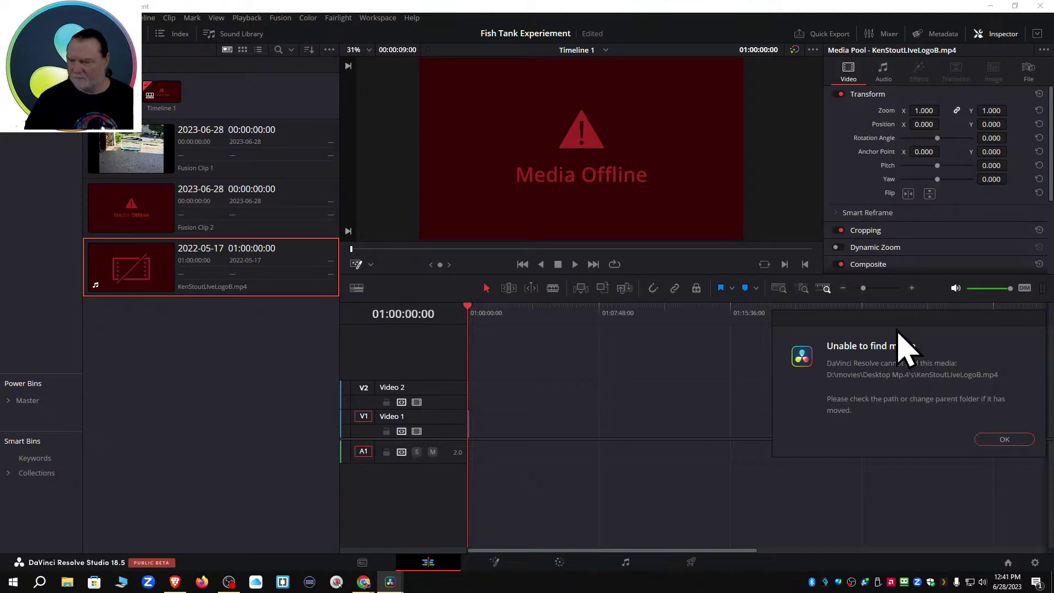
{"action": "left_click", "coordinate": [1013, 439]}
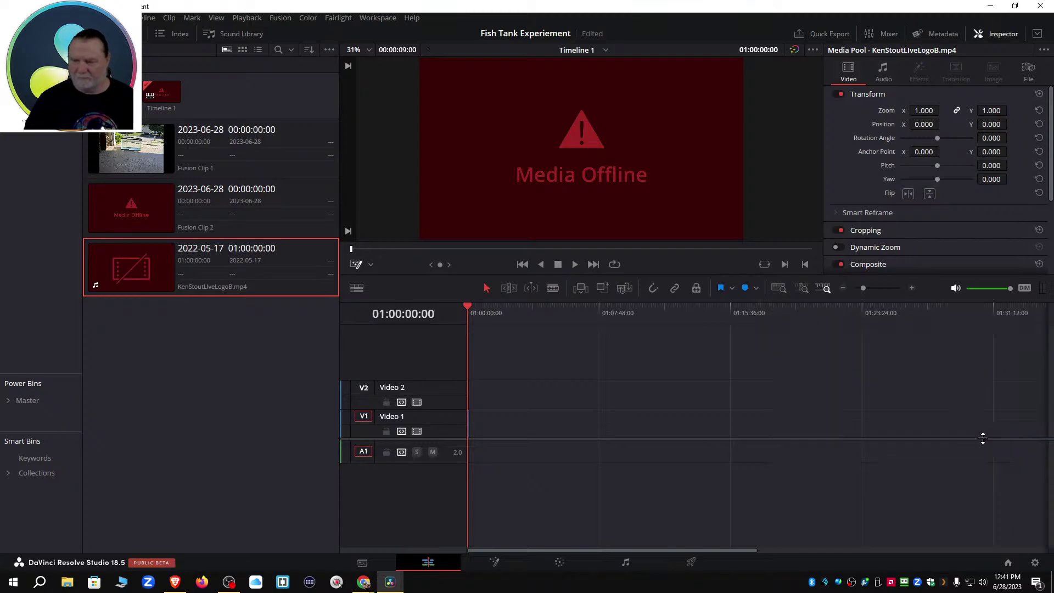
Start changing the offline logo clip's source folder and expand Data Drive (D:) to choose the new folder.
{"action": "right_click", "coordinate": [196, 294]}
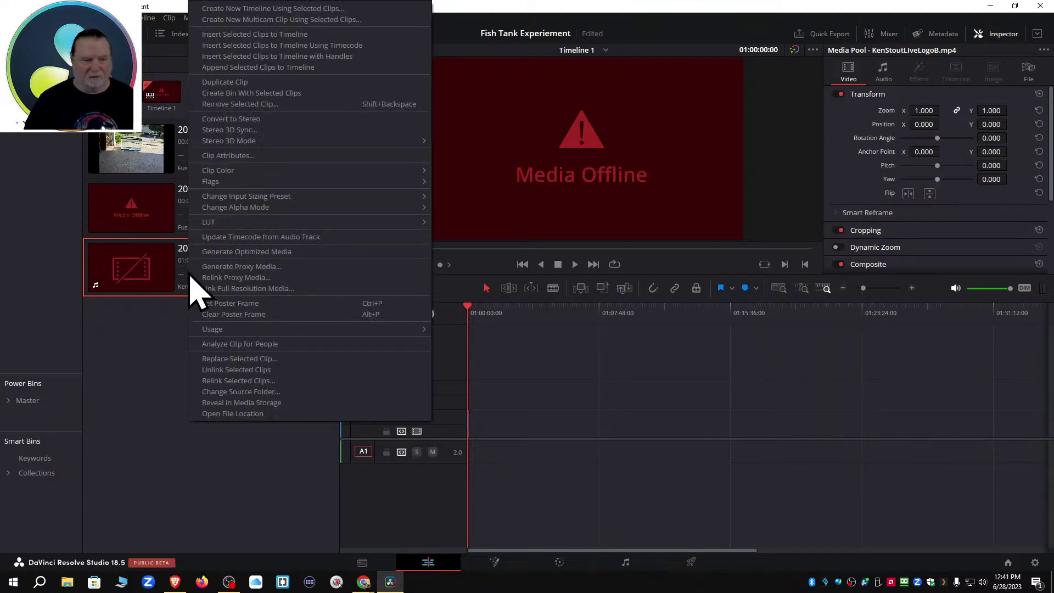
{"action": "left_click", "coordinate": [241, 392]}
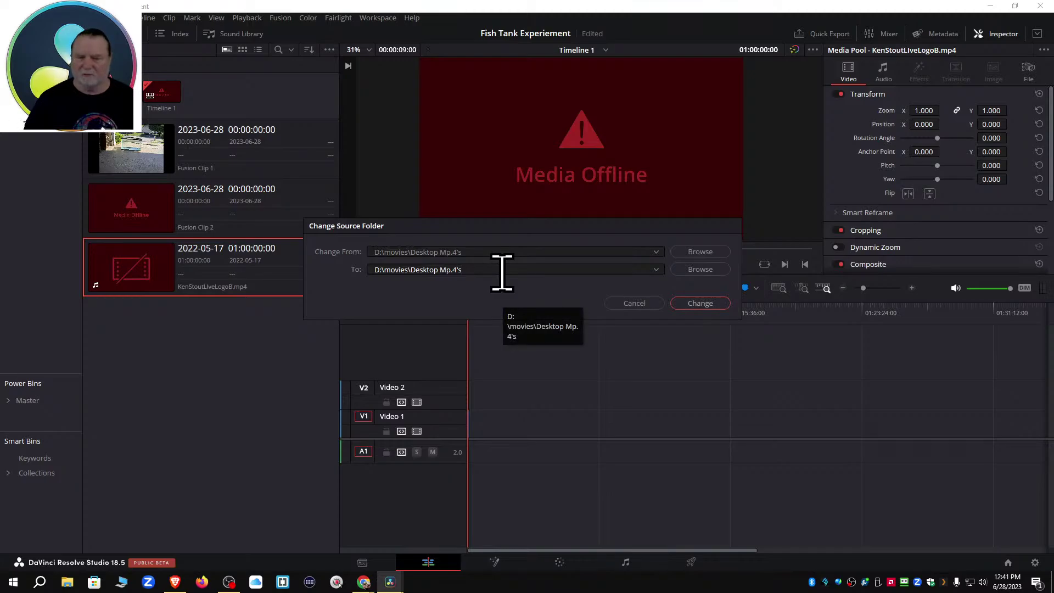
{"action": "left_click", "coordinate": [696, 269]}
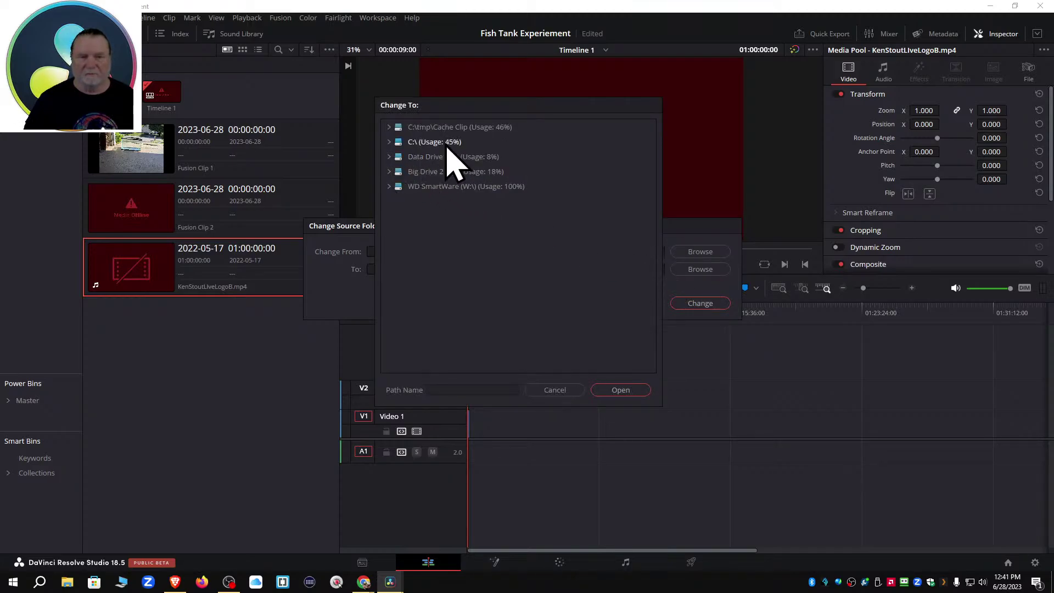
{"action": "left_click_drag", "start_coordinate": [475, 108], "coordinate": [739, 119]}
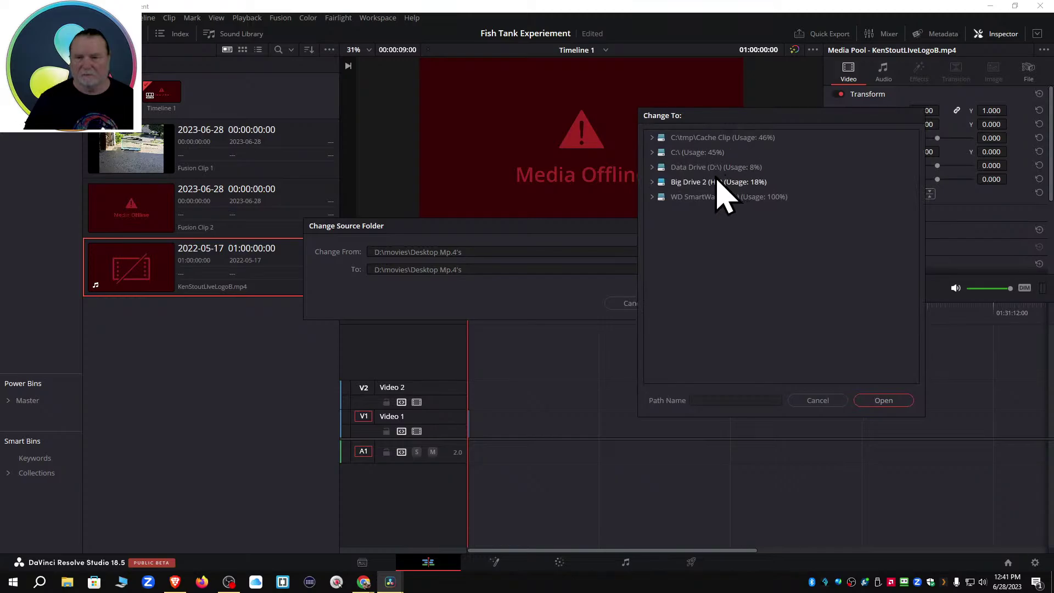
{"action": "double_click", "coordinate": [695, 168]}
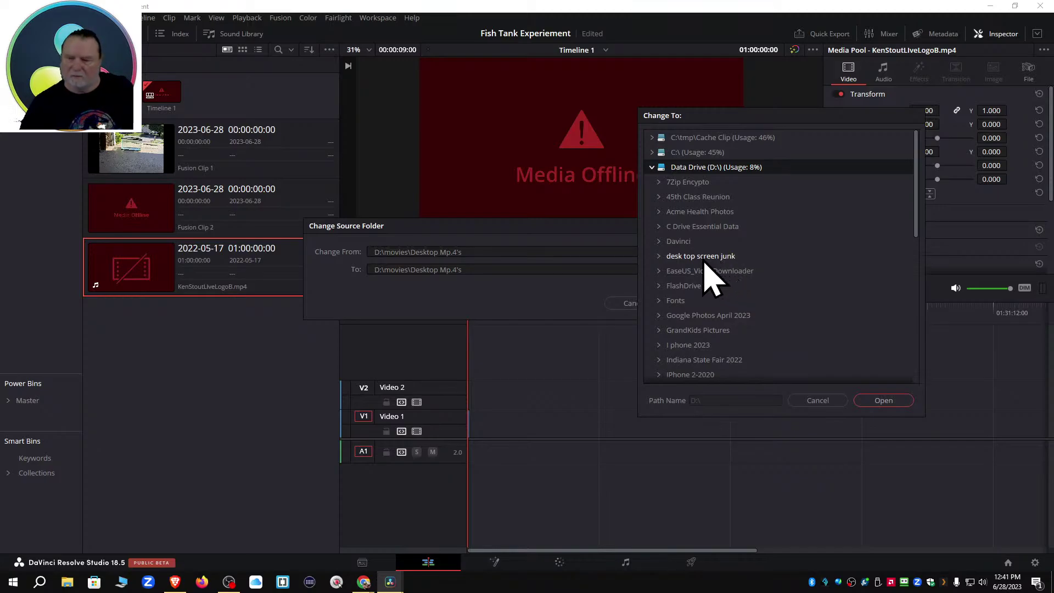
Check the contents of the "desk top screen junk" folder on Data Drive (D:) in File Explorer and close the window.
{"action": "left_click", "coordinate": [122, 582]}
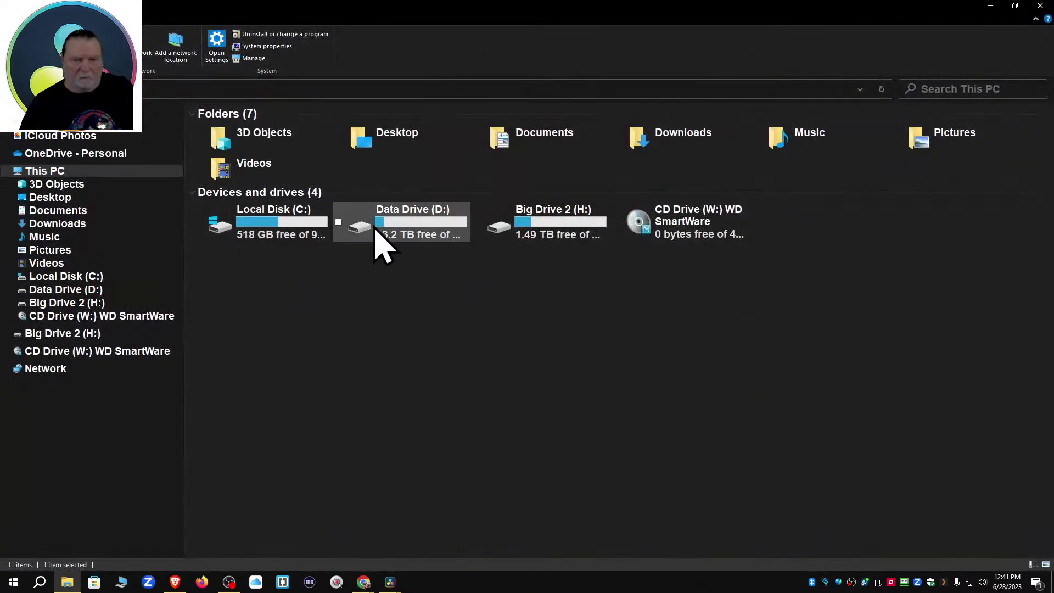
{"action": "double_click", "coordinate": [381, 242]}
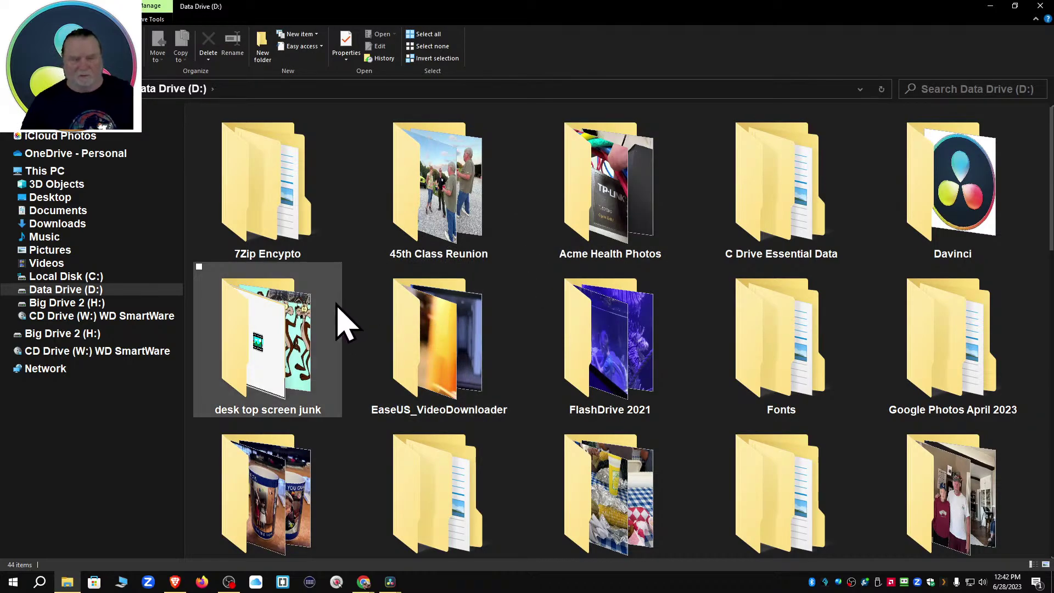
{"action": "double_click", "coordinate": [267, 349]}
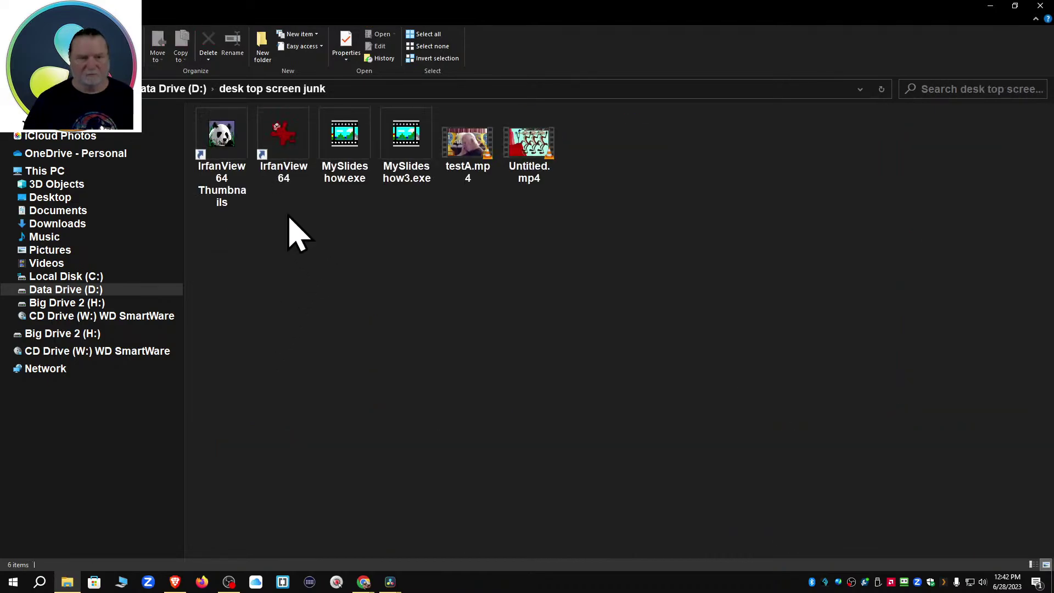
{"action": "left_click", "coordinate": [1044, 7]}
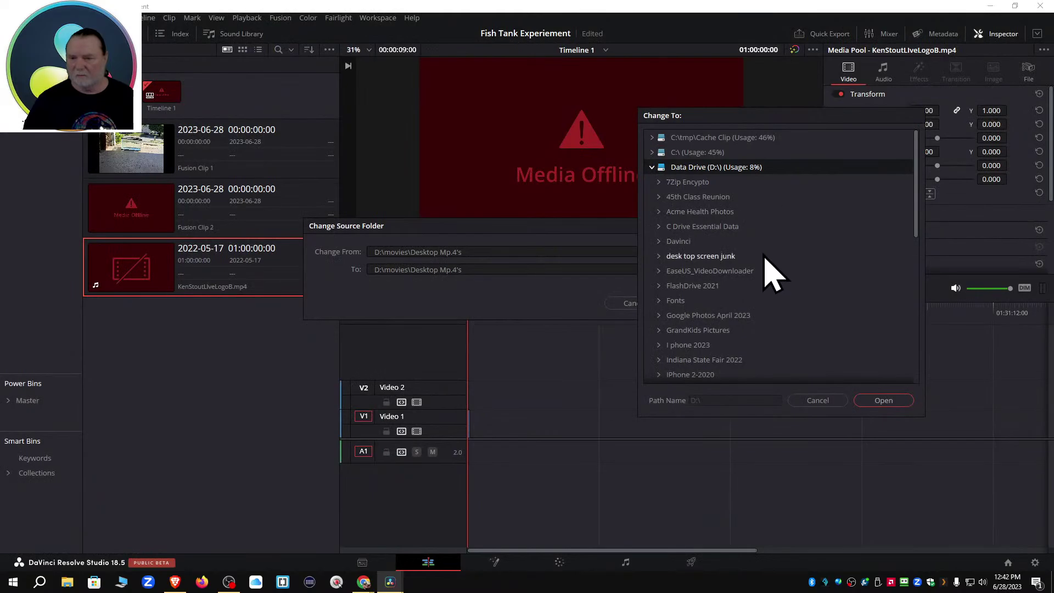
Look through the folders on Data Drive (D:), including Movies & Tv Shows, and cancel the source folder change.
{"action": "scroll", "coordinate": [764, 254], "scroll_direction": "down", "scroll_amount": 2}
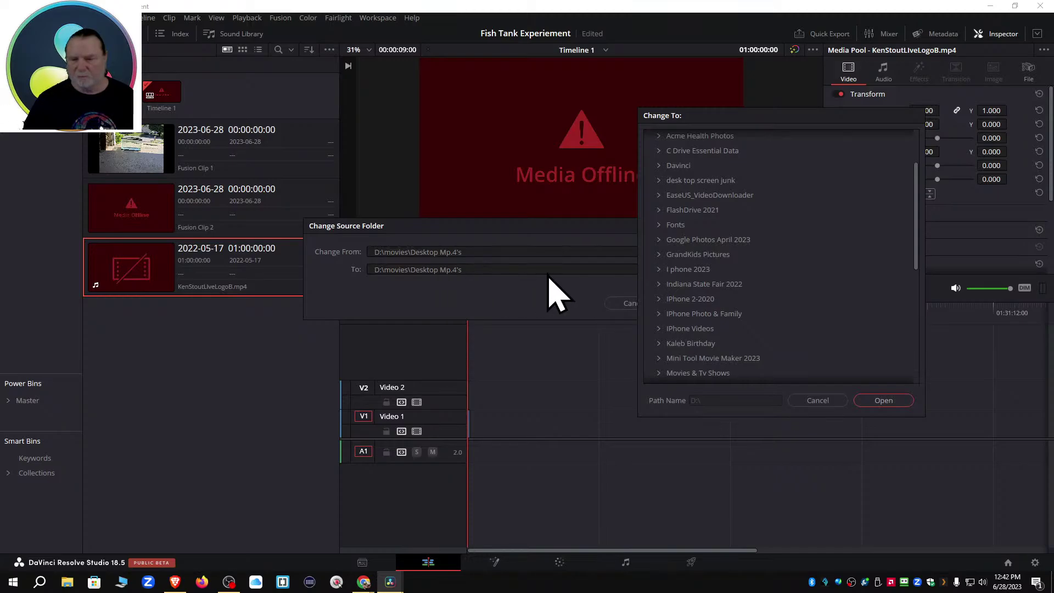
{"action": "scroll", "coordinate": [688, 250], "scroll_direction": "down", "scroll_amount": 1}
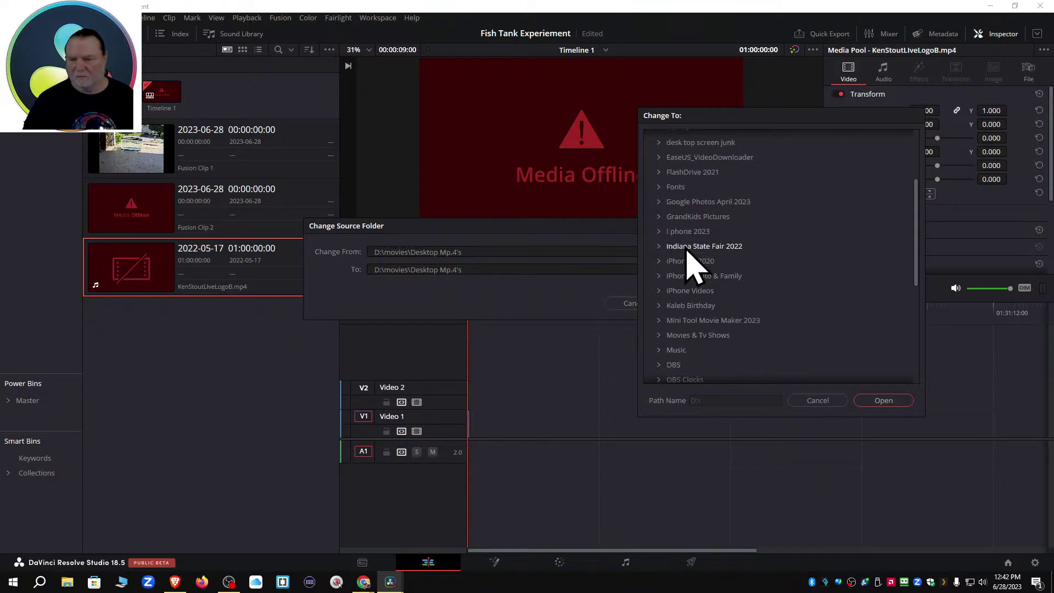
{"action": "left_click", "coordinate": [698, 337]}
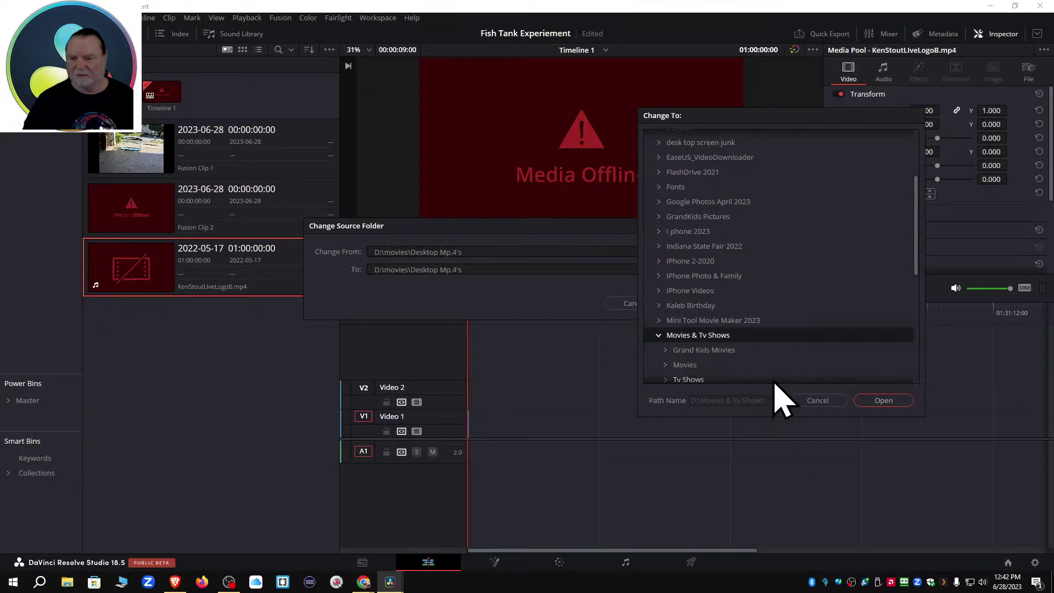
{"action": "scroll", "coordinate": [725, 351], "scroll_direction": "down", "scroll_amount": 2}
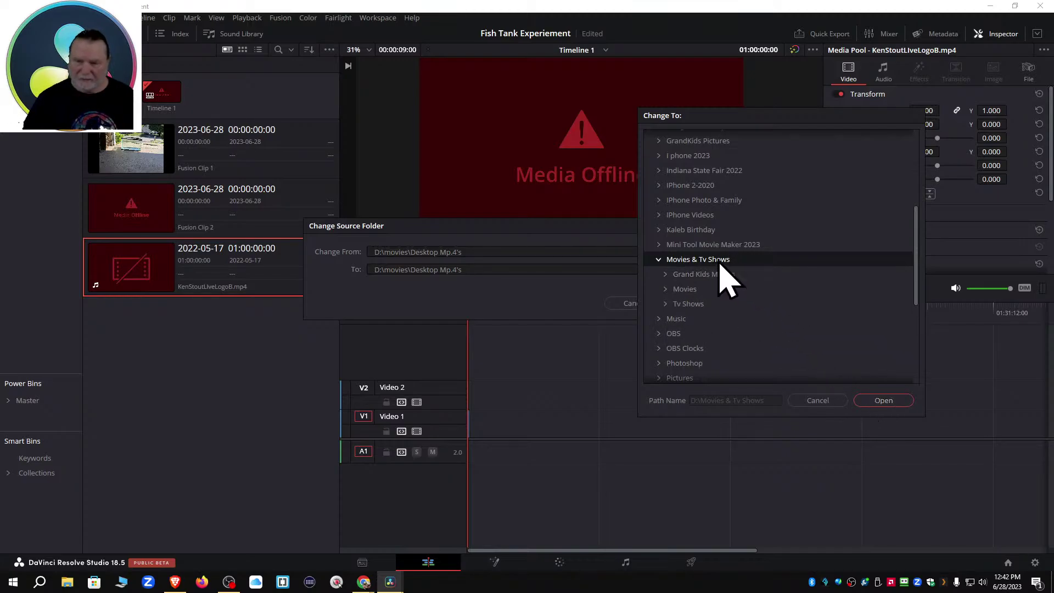
{"action": "left_click", "coordinate": [821, 403]}
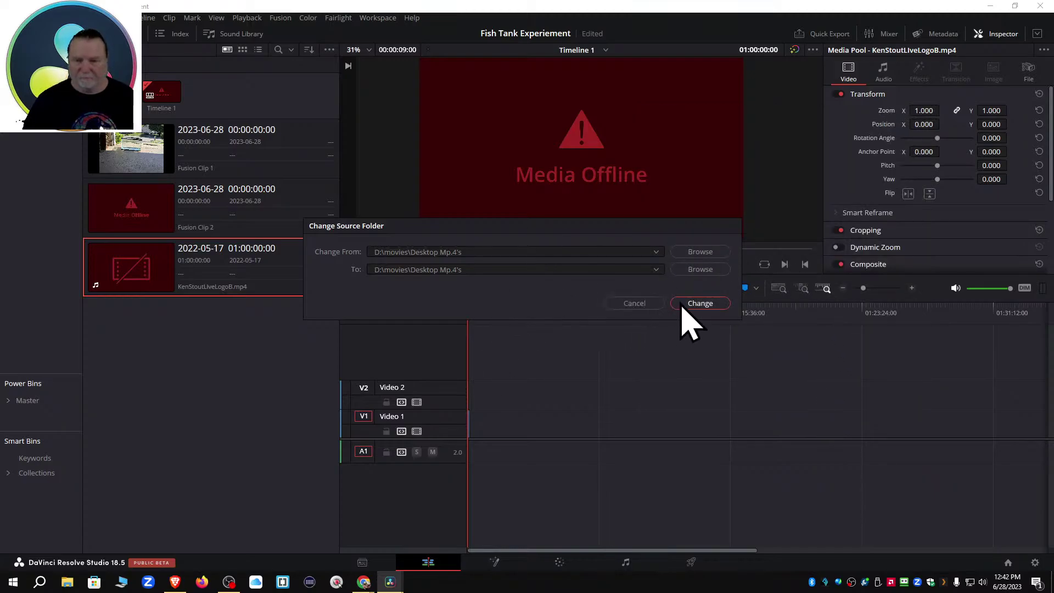
{"action": "left_click", "coordinate": [638, 303]}
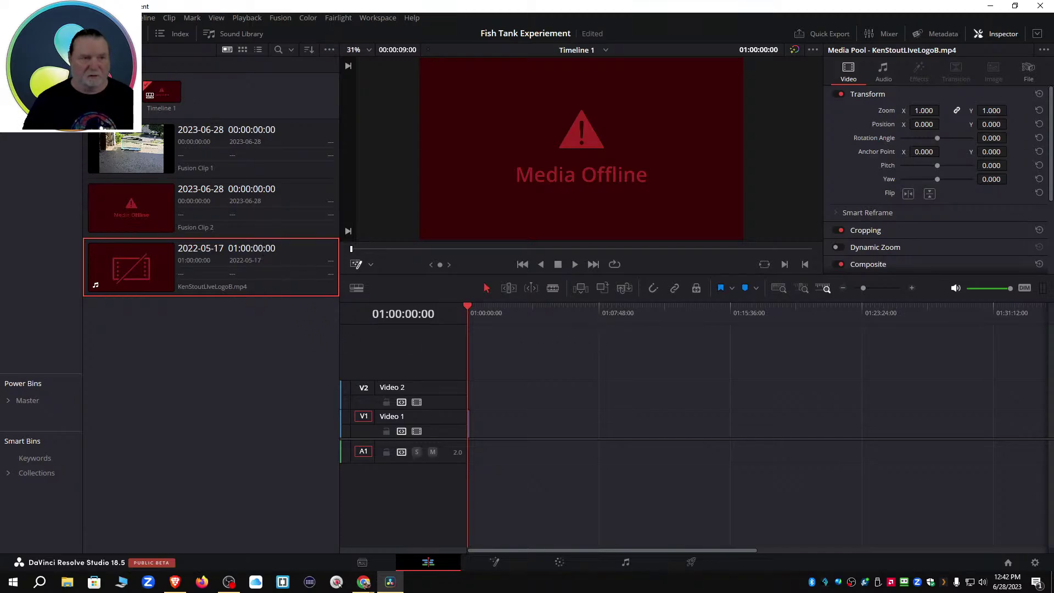
Import the still 500B1_1.1.1.jpg from the Davinci Stills folder on Data Drive (D:) into the media pool.
{"action": "left_click", "coordinate": [25, 34]}
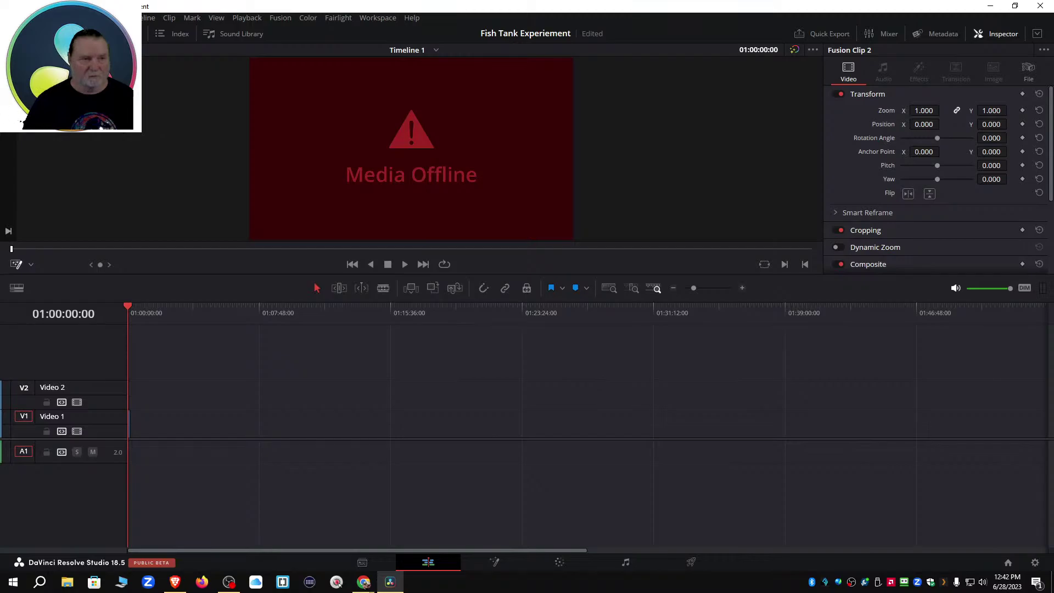
{"action": "left_click", "coordinate": [24, 34]}
{"action": "right_click", "coordinate": [131, 317]}
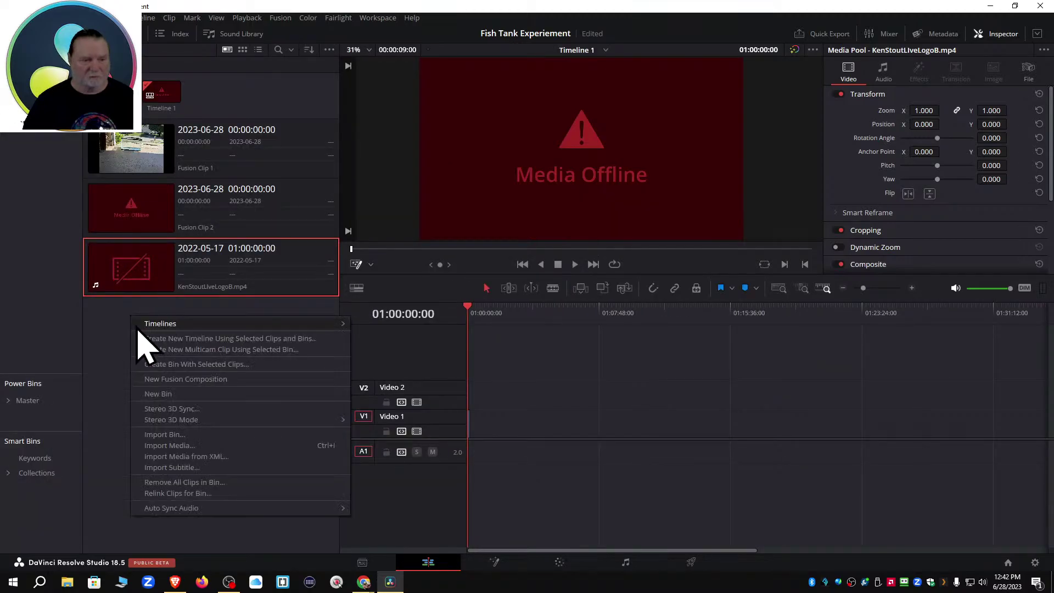
{"action": "left_click", "coordinate": [181, 445]}
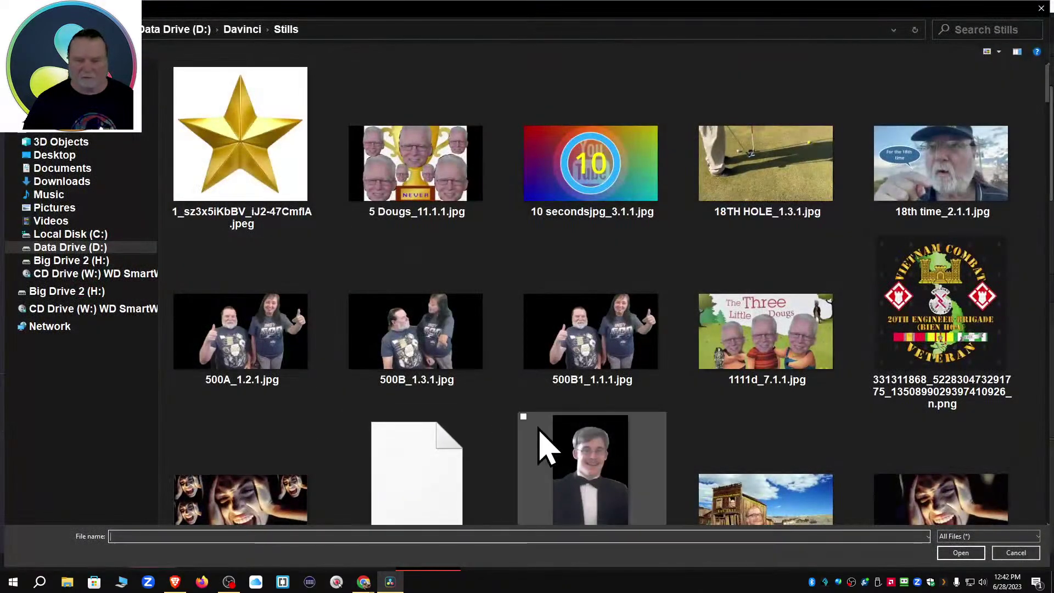
{"action": "left_click", "coordinate": [584, 354]}
{"action": "left_click", "coordinate": [960, 553]}
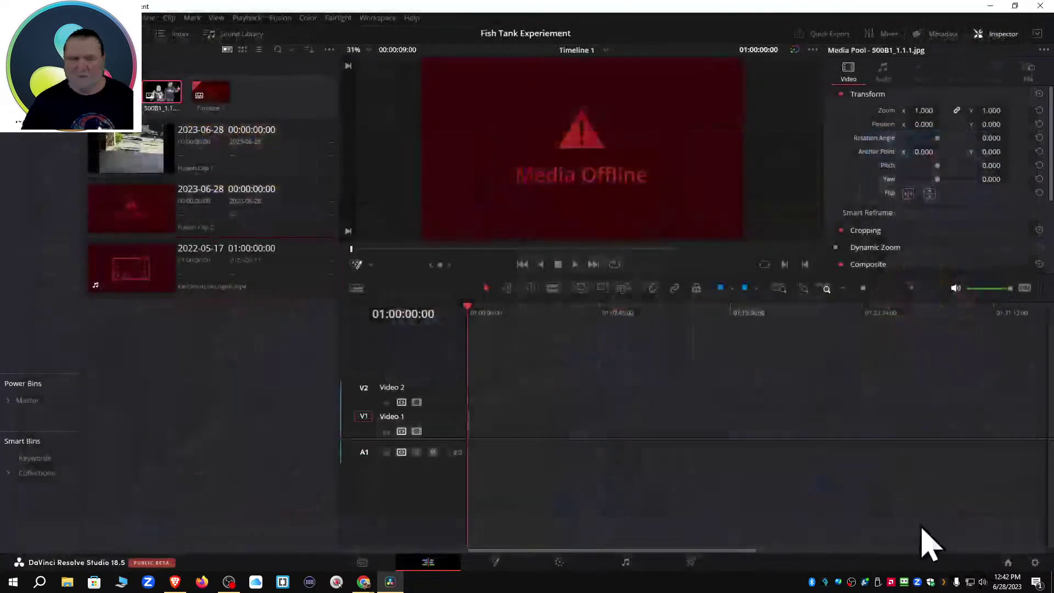
Place the 500B1_1.1.1.jpg still on Video 2, hide the media pool and move the clip to the timeline's start.
{"action": "left_click_drag", "start_coordinate": [160, 95], "coordinate": [499, 399]}
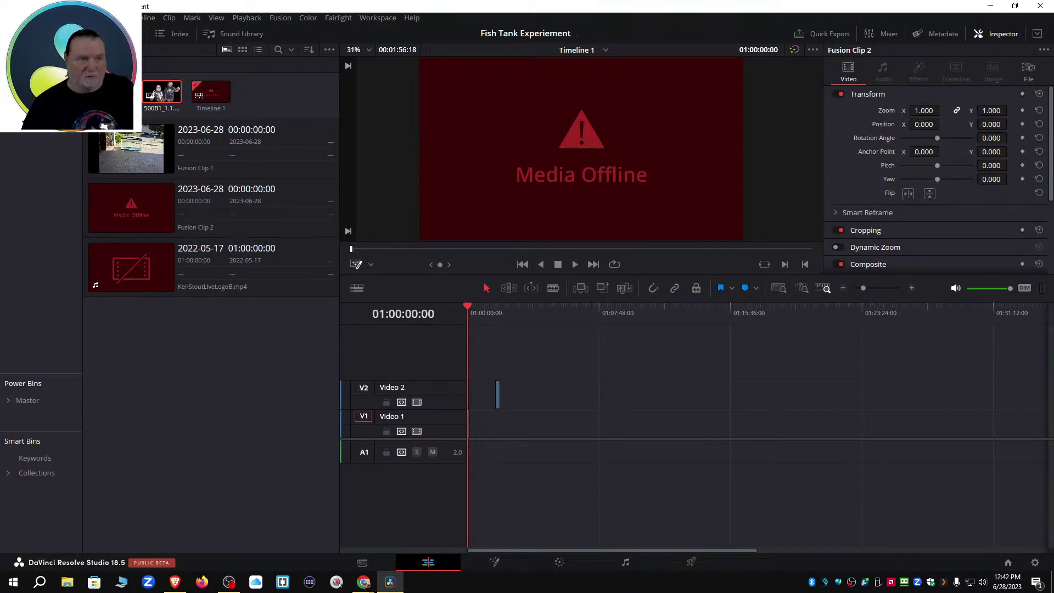
{"action": "left_click", "coordinate": [33, 34]}
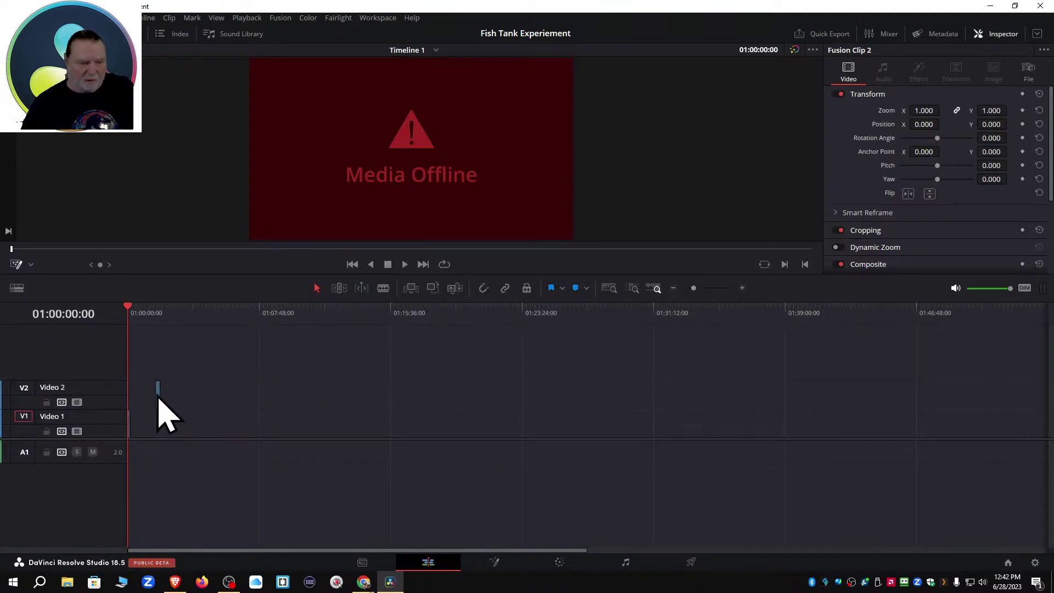
{"action": "left_click_drag", "start_coordinate": [158, 394], "coordinate": [130, 394]}
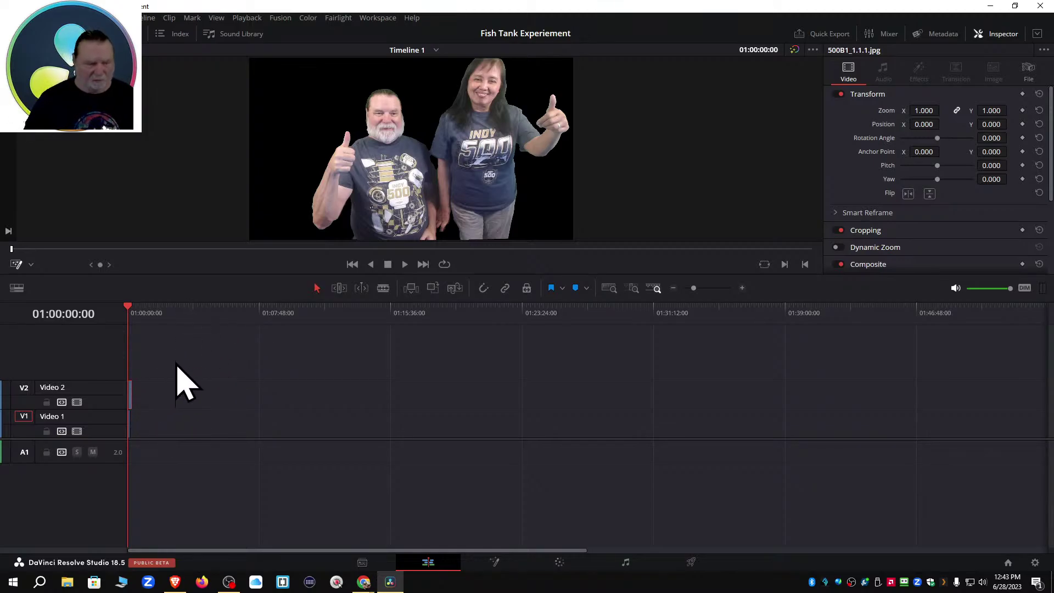
Lengthen the 500B1_1.1.1.jpg still on Video 2 and shift Fusion Clip 1 on Video 1 to sit beneath it.
{"action": "left_click_drag", "start_coordinate": [131, 309], "coordinate": [354, 324]}
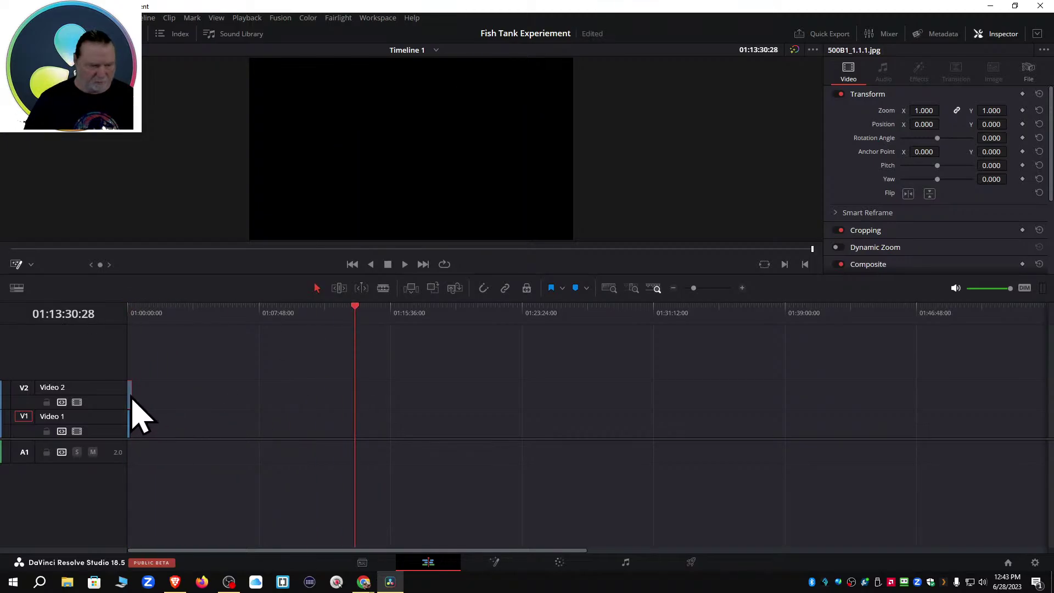
{"action": "left_click_drag", "start_coordinate": [132, 396], "coordinate": [182, 399]}
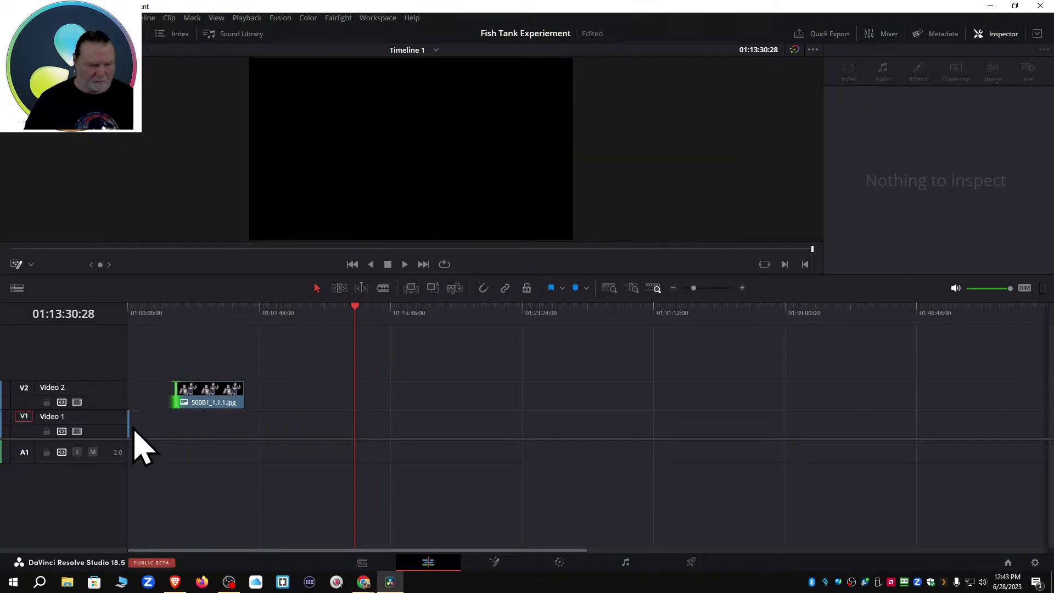
{"action": "left_click_drag", "start_coordinate": [131, 430], "coordinate": [208, 429]}
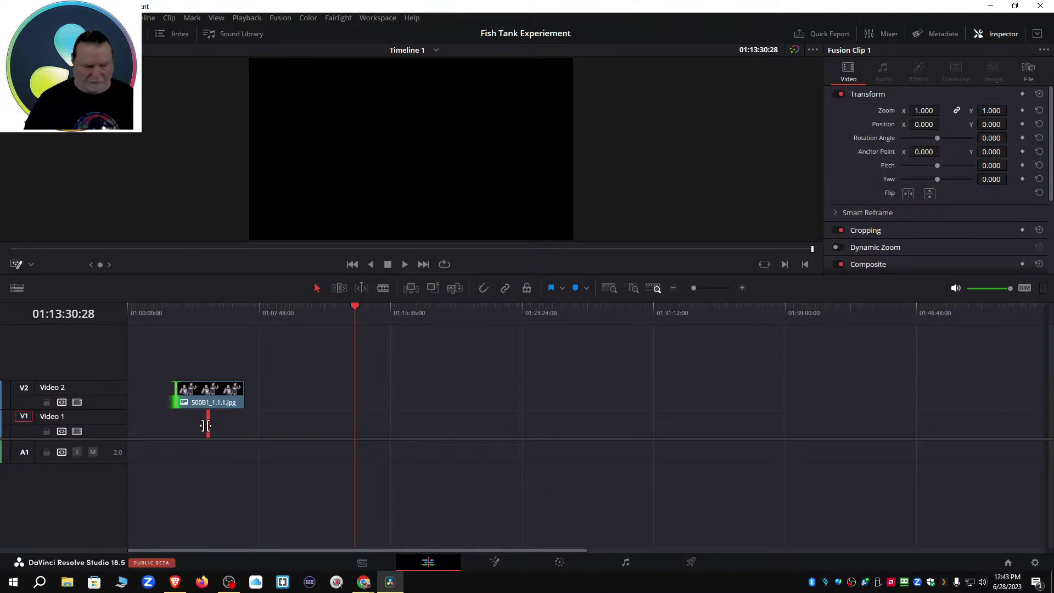
Try to lengthen the very short Fusion Clip 1 on Video 1 and move the still on Video 2 to about 01:07:48:00.
{"action": "left_click", "coordinate": [205, 426]}
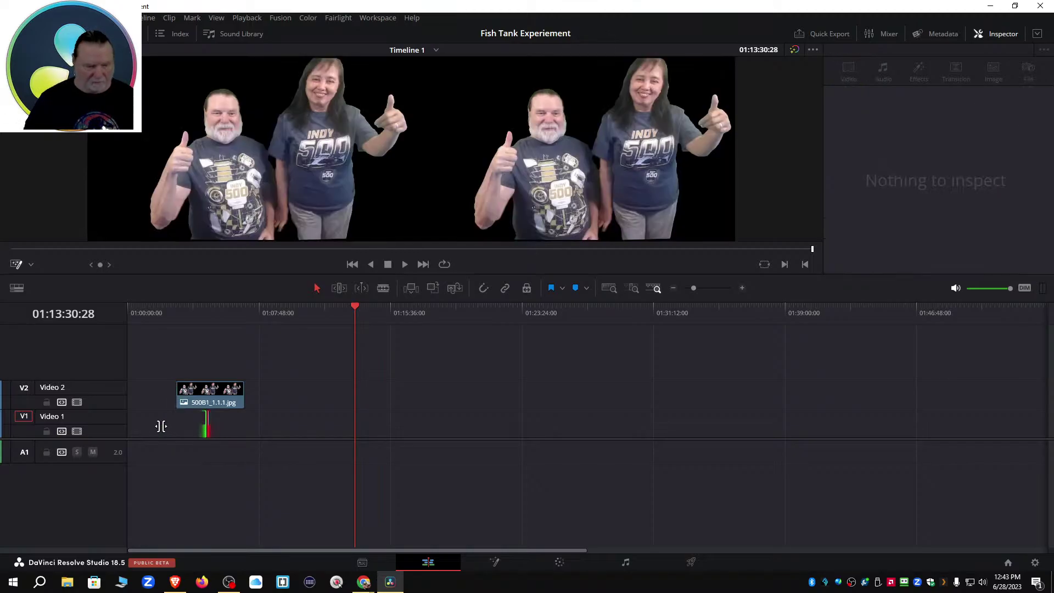
{"action": "left_click", "coordinate": [208, 427]}
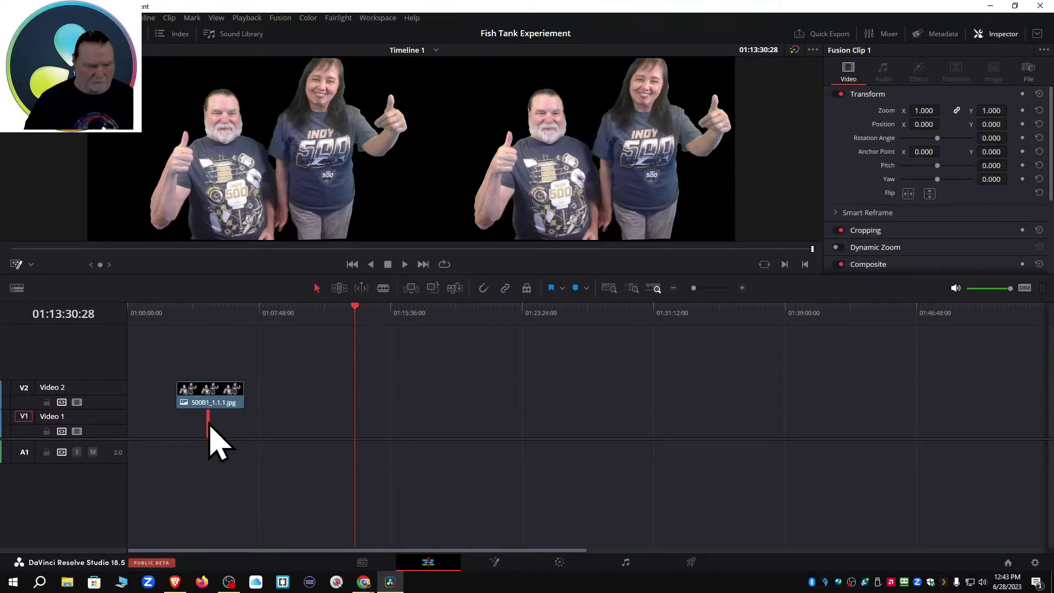
{"action": "left_click_drag", "start_coordinate": [210, 426], "coordinate": [299, 405]}
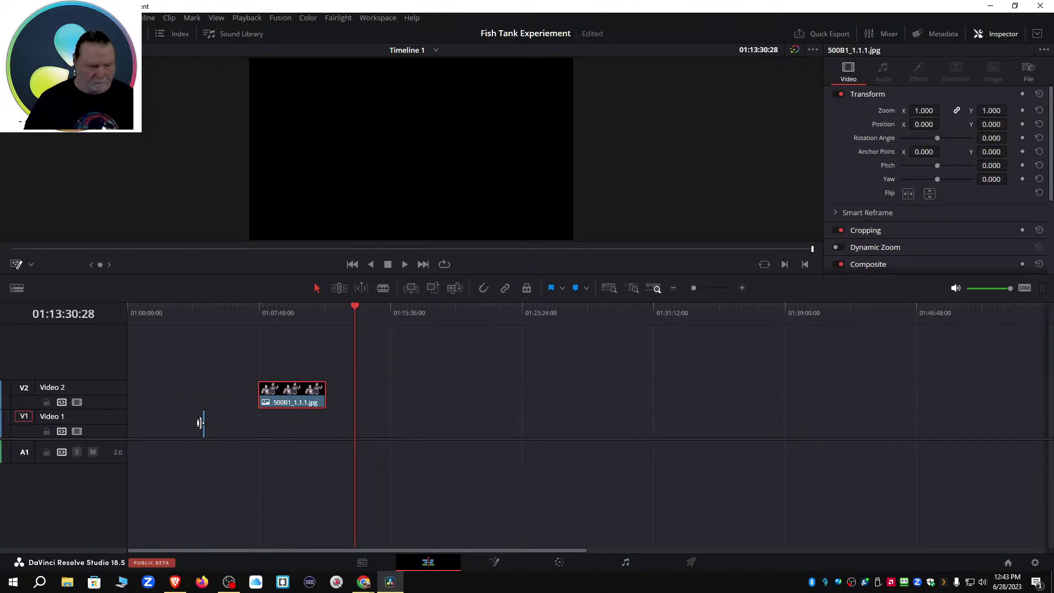
{"action": "left_click", "coordinate": [202, 423]}
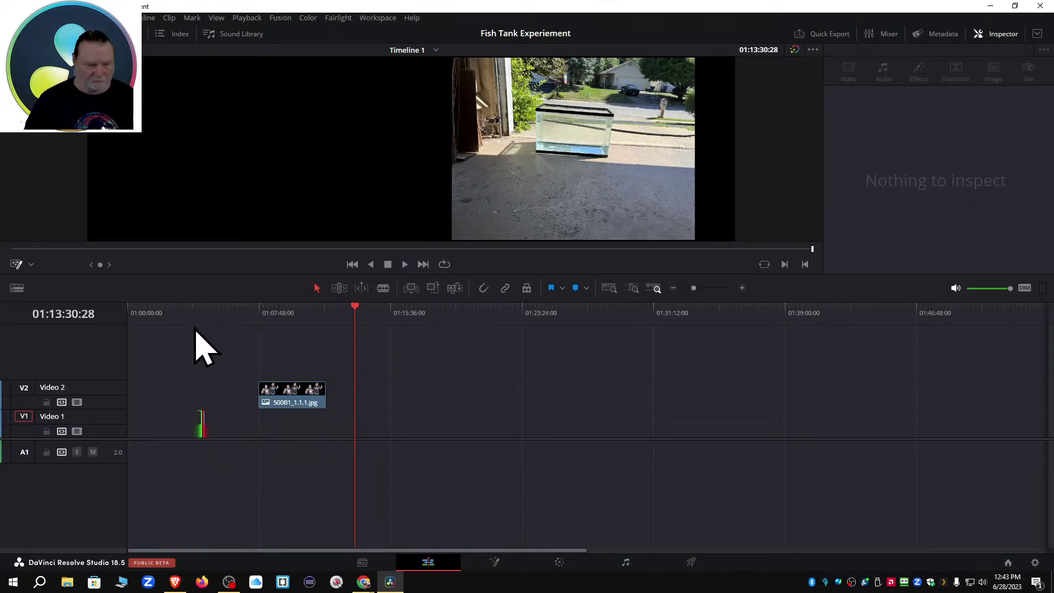
{"action": "left_click", "coordinate": [216, 365]}
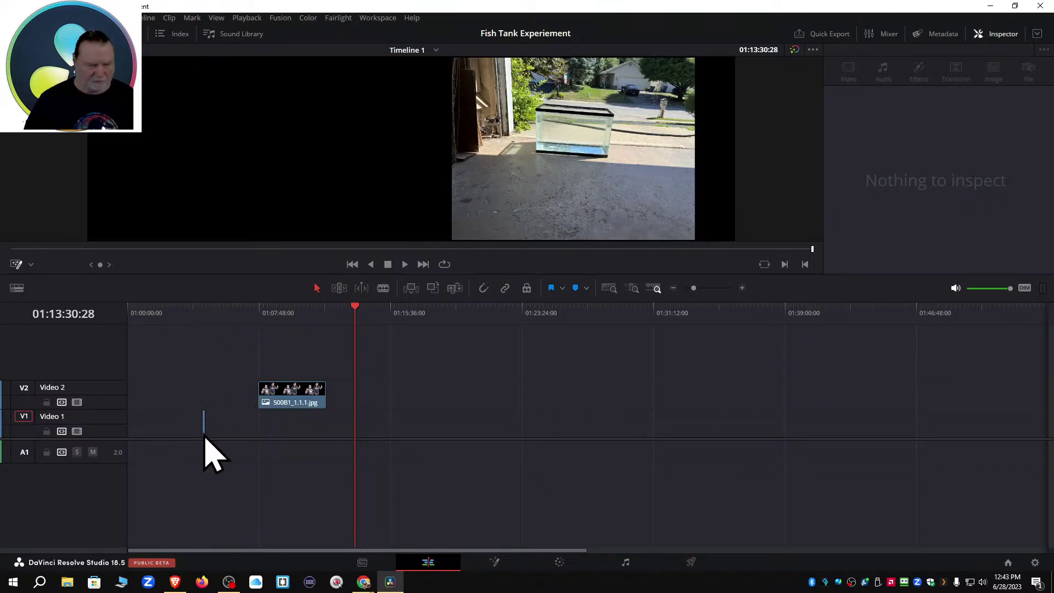
{"action": "mouse_move", "coordinate": [203, 416]}
{"action": "left_mouse_down"}
{"action": "mouse_move", "coordinate": [228, 415]}
{"action": "mouse_move", "coordinate": [214, 413]}
{"action": "left_mouse_up"}
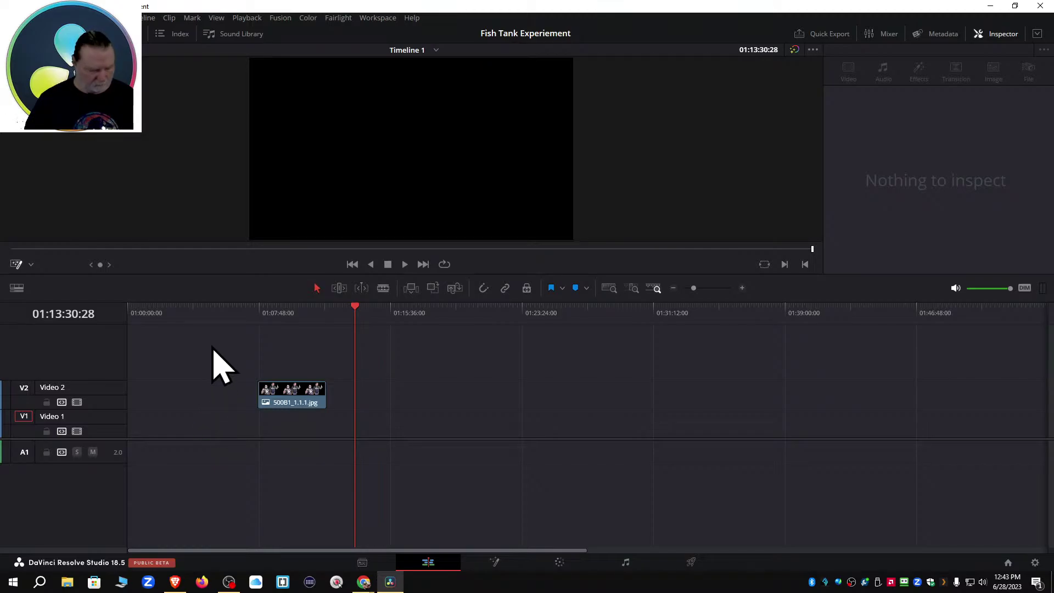
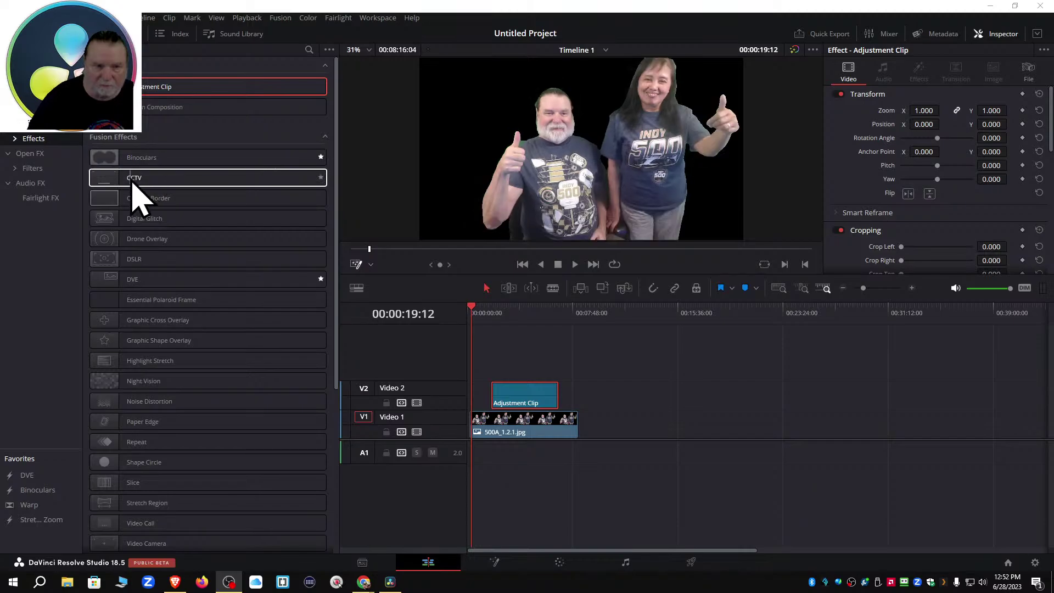
Apply the CCTV Fusion effect to the adjustment clip and move that clip up to a new Video 3 track.
{"action": "left_click_drag", "start_coordinate": [138, 197], "coordinate": [521, 404]}
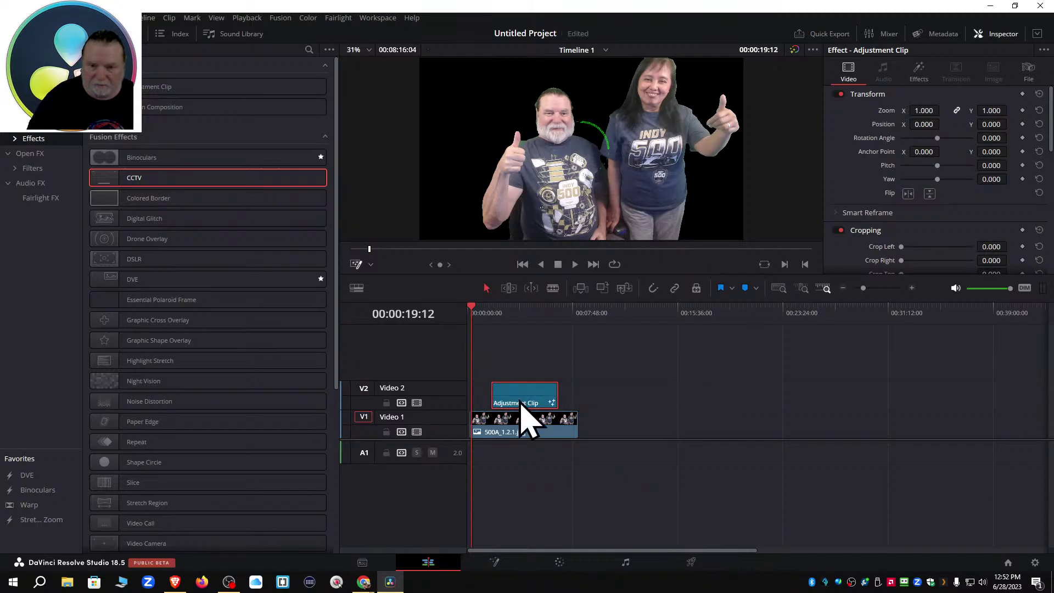
{"action": "mouse_move", "coordinate": [471, 306]}
{"action": "left_mouse_down"}
{"action": "mouse_move", "coordinate": [558, 324]}
{"action": "mouse_move", "coordinate": [474, 318]}
{"action": "left_mouse_up"}
{"action": "left_click_drag", "start_coordinate": [513, 405], "coordinate": [516, 375]}
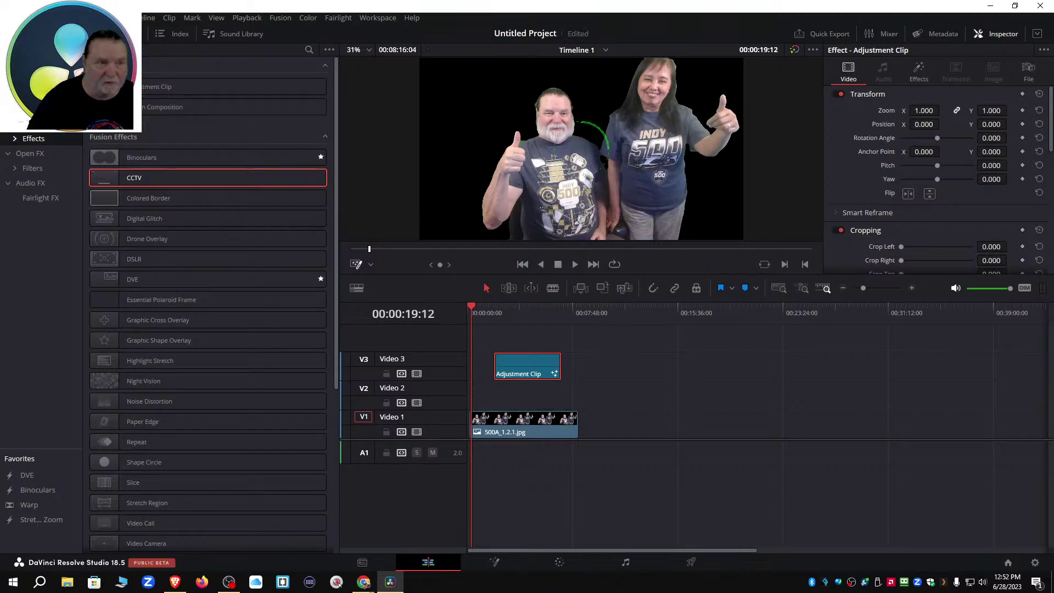
Add a Text+ title on Video 2, between the adjustment clip and the still, spanning about the length of the still.
{"action": "left_click", "coordinate": [32, 130]}
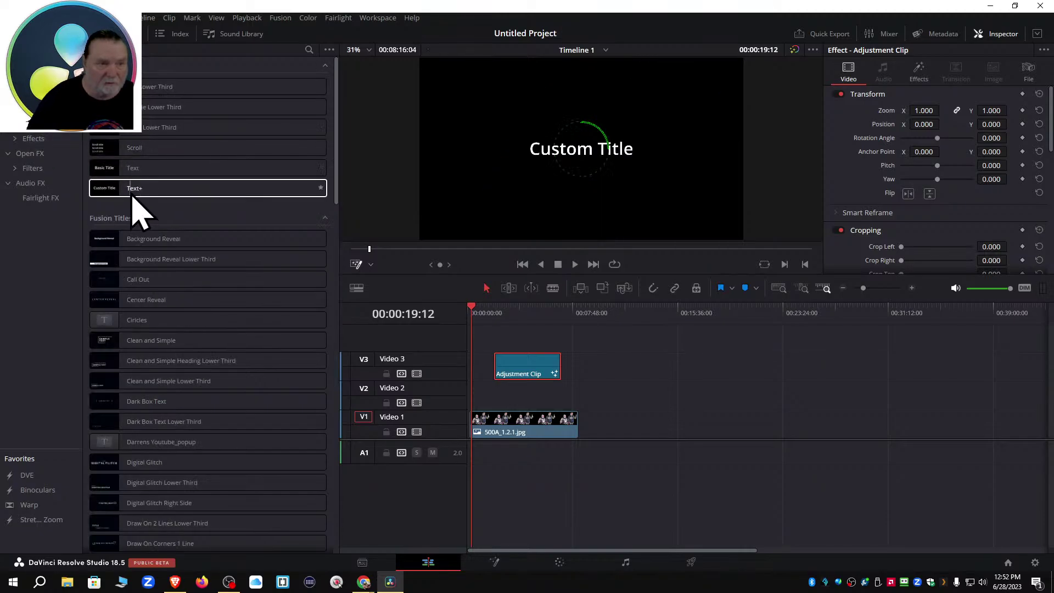
{"action": "left_click_drag", "start_coordinate": [134, 188], "coordinate": [577, 401]}
{"action": "left_click", "coordinate": [531, 395]}
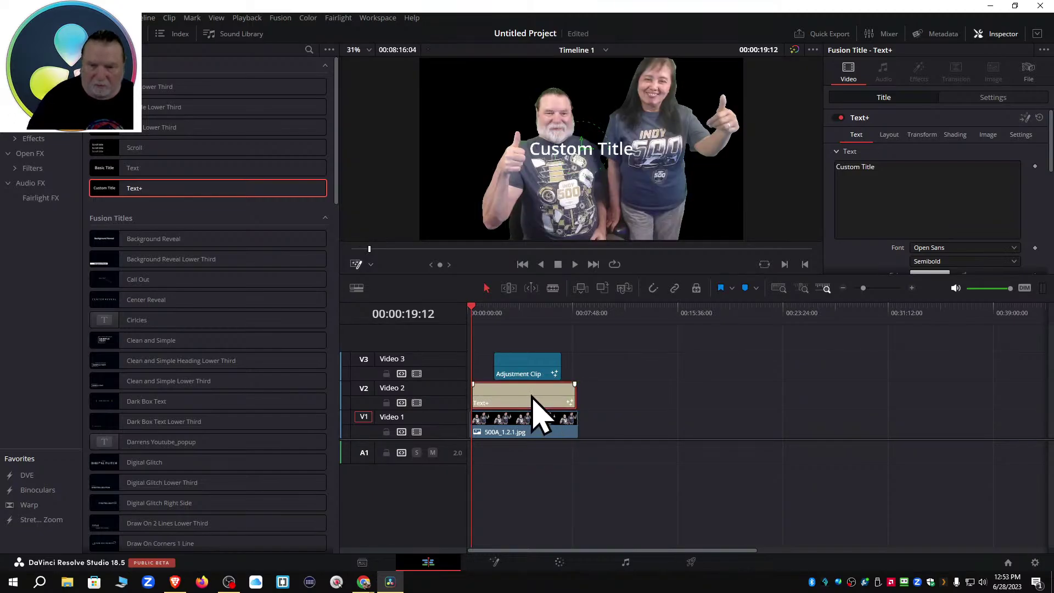
Replace the title text with "MR AND MRS K" and move it to the picture's upper left, above the man's head.
{"action": "left_click", "coordinate": [891, 164]}
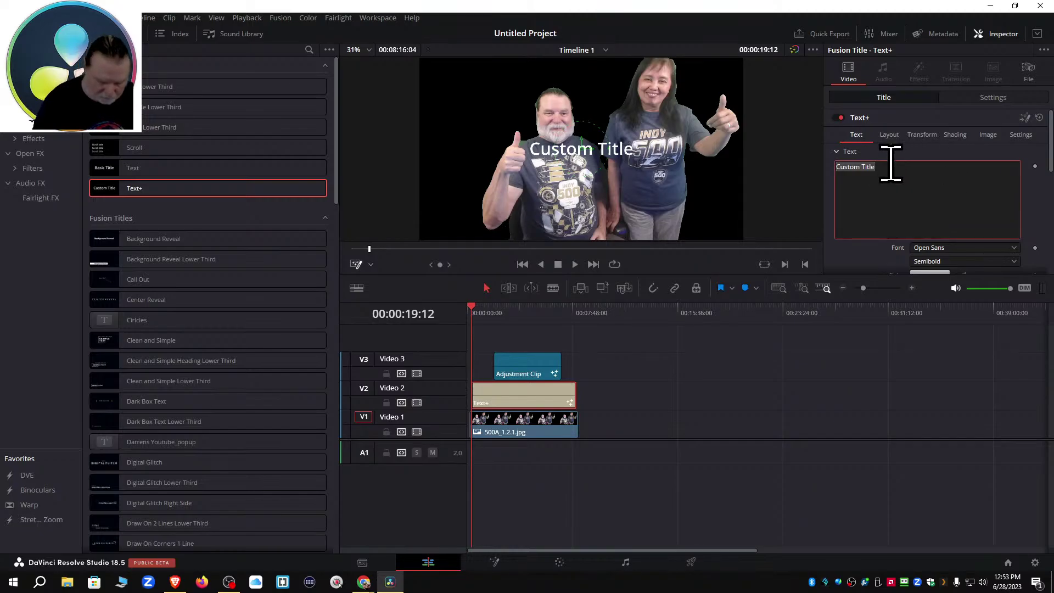
{"action": "key", "text": "BackSpace"}
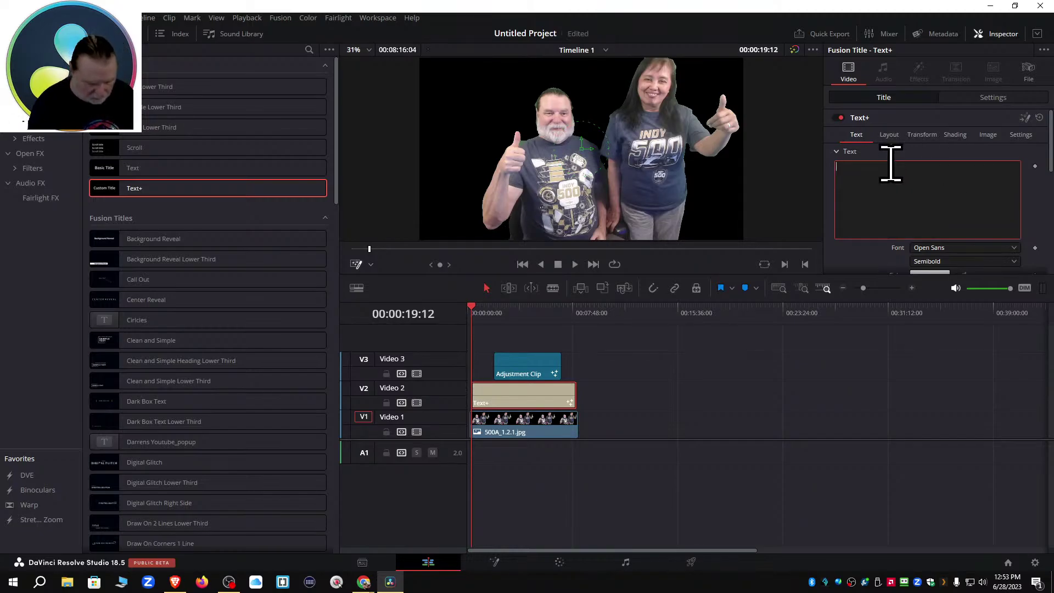
{"action": "type", "text": "MR AND MRS K"}
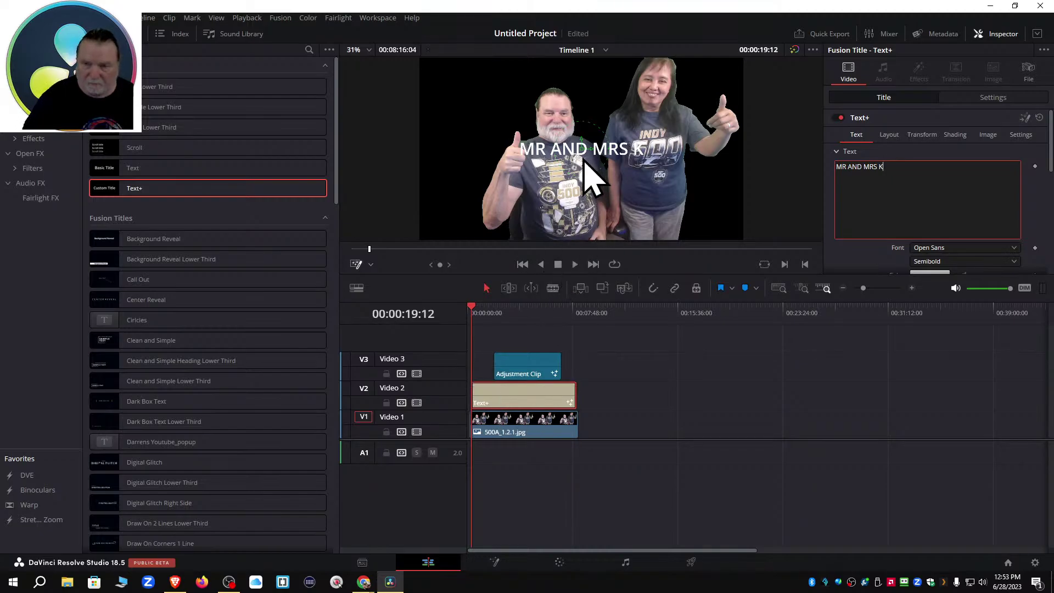
{"action": "left_click_drag", "start_coordinate": [585, 154], "coordinate": [501, 80]}
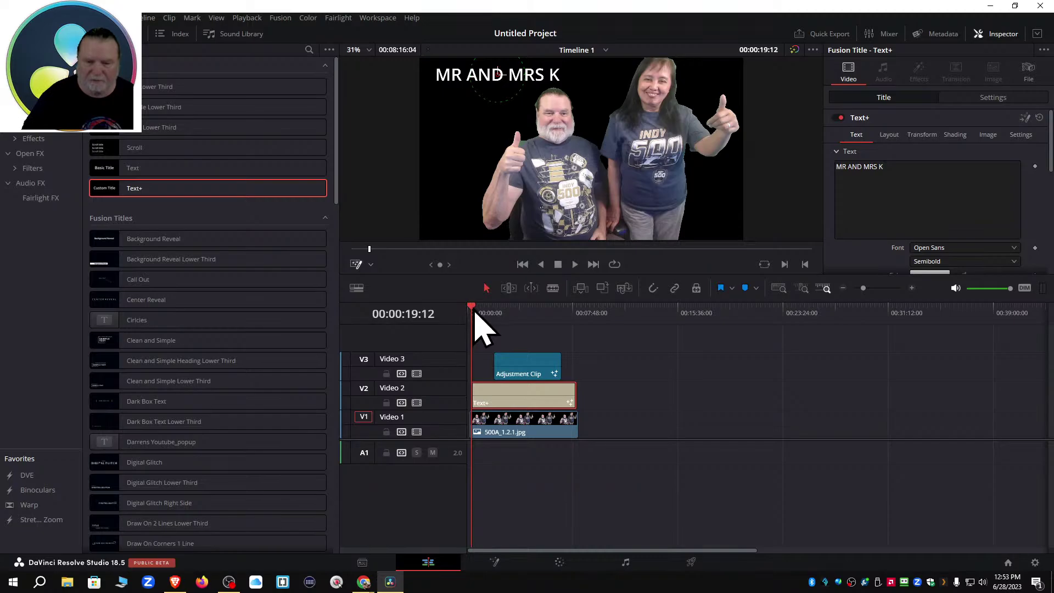
Apply the Binoculars Fusion effect to the adjustment clip on Video 3, set the playhead to 00:00:51:07 and select the clip.
{"action": "mouse_move", "coordinate": [475, 314]}
{"action": "left_mouse_down"}
{"action": "mouse_move", "coordinate": [546, 319]}
{"action": "mouse_move", "coordinate": [473, 329]}
{"action": "left_mouse_up"}
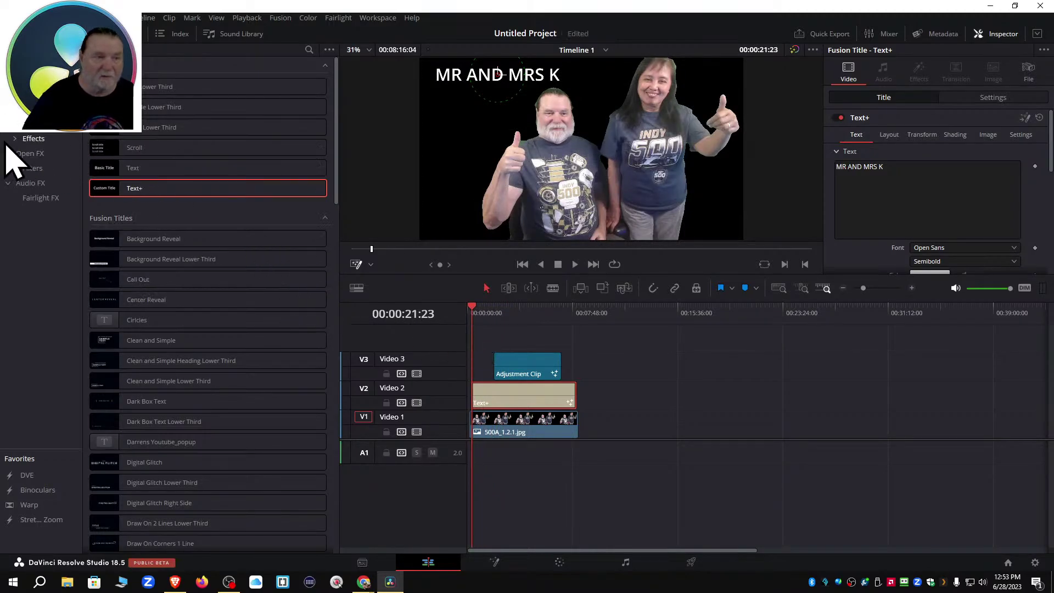
{"action": "left_click", "coordinate": [27, 140]}
{"action": "left_click_drag", "start_coordinate": [146, 159], "coordinate": [529, 369]}
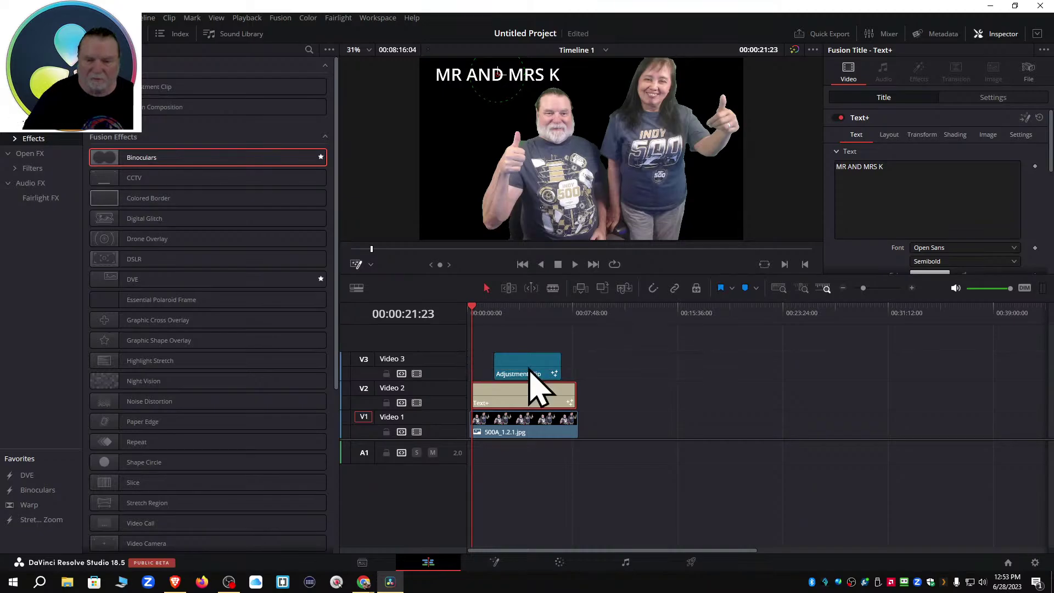
{"action": "left_click_drag", "start_coordinate": [475, 312], "coordinate": [481, 334]}
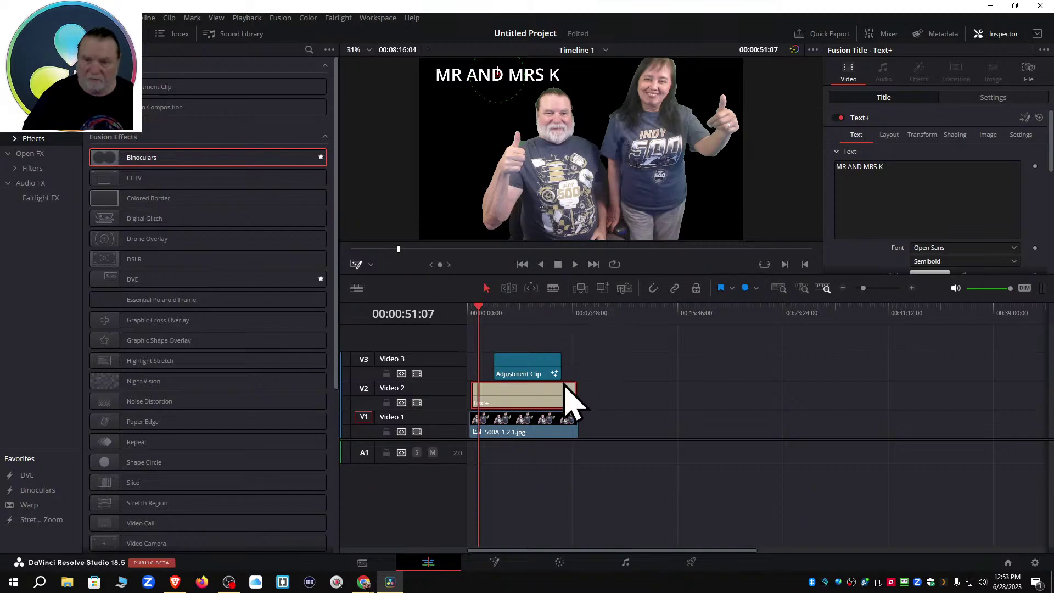
{"action": "left_click", "coordinate": [533, 369]}
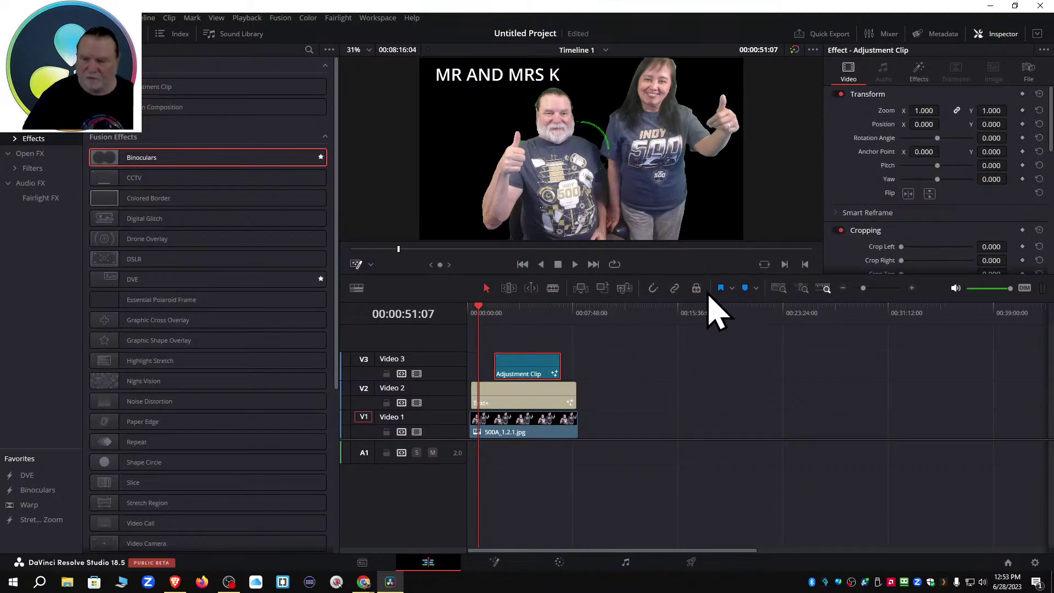
Enlarge the viewer while keeping all three video tracks in view, and open the adjustment clip's Fusion effect settings.
{"action": "left_click_drag", "start_coordinate": [706, 273], "coordinate": [705, 388]}
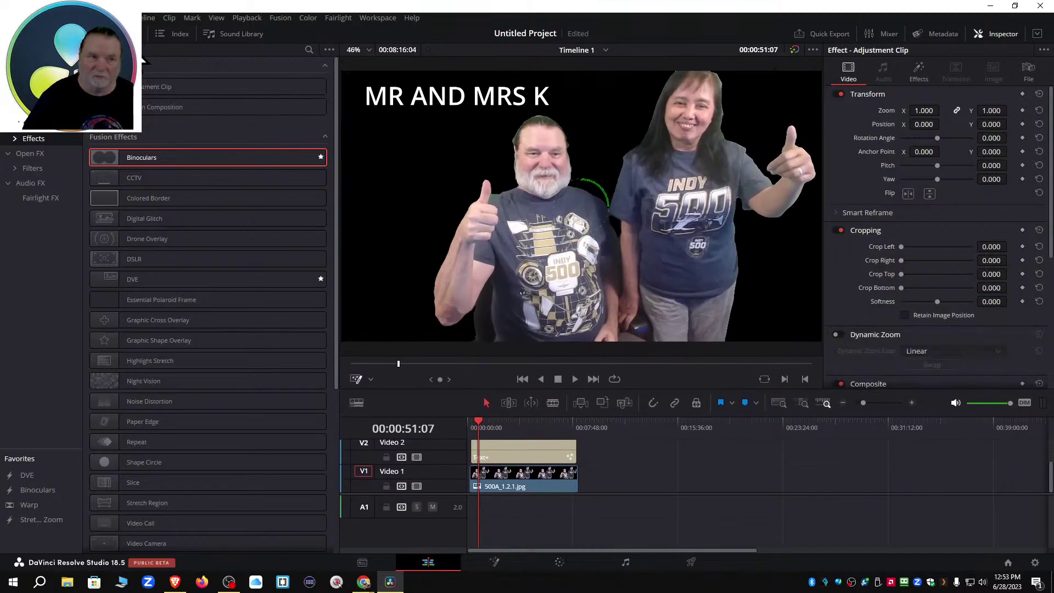
{"action": "left_click", "coordinate": [110, 33]}
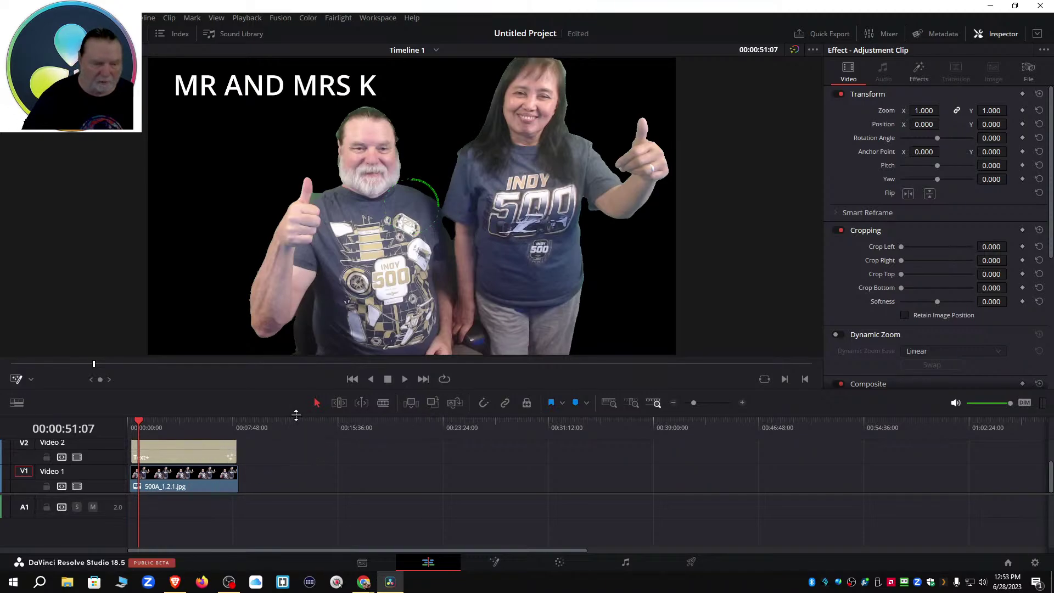
{"action": "left_click_drag", "start_coordinate": [296, 415], "coordinate": [297, 312]}
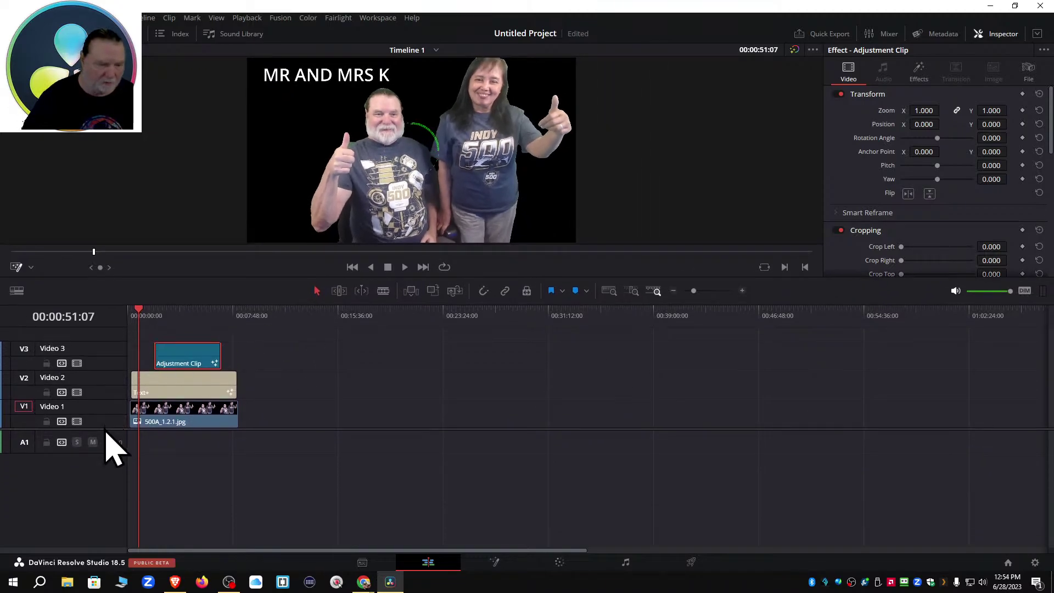
{"action": "left_click_drag", "start_coordinate": [105, 430], "coordinate": [101, 544]}
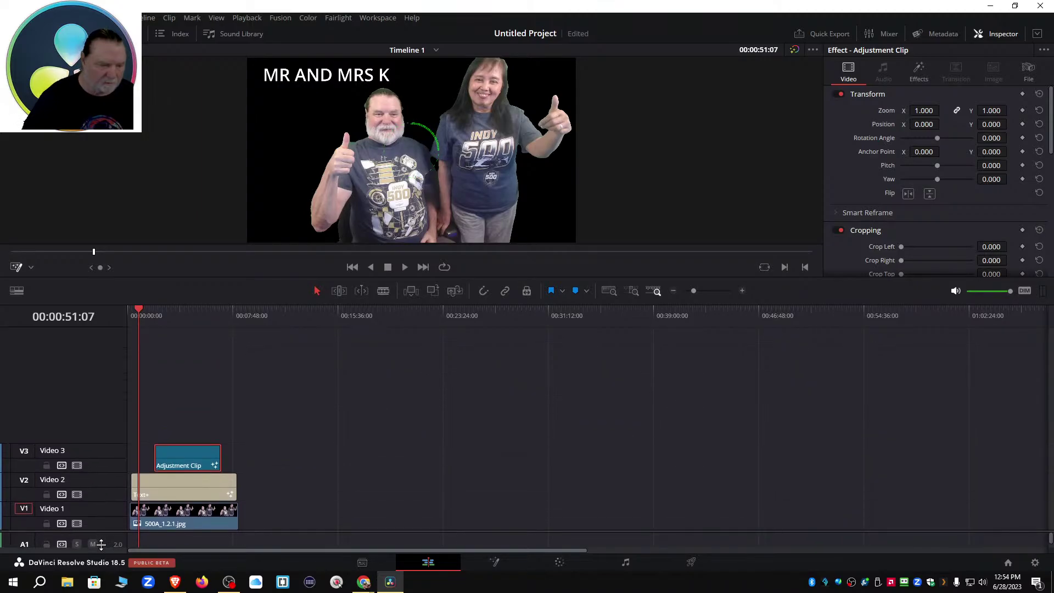
{"action": "left_click_drag", "start_coordinate": [189, 303], "coordinate": [200, 410]}
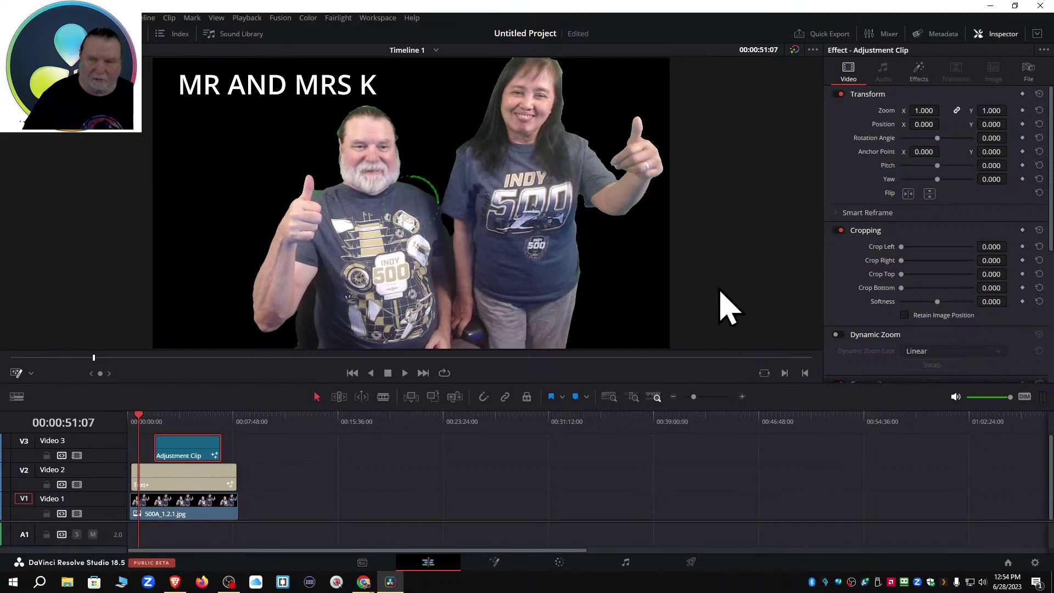
{"action": "left_click", "coordinate": [920, 77]}
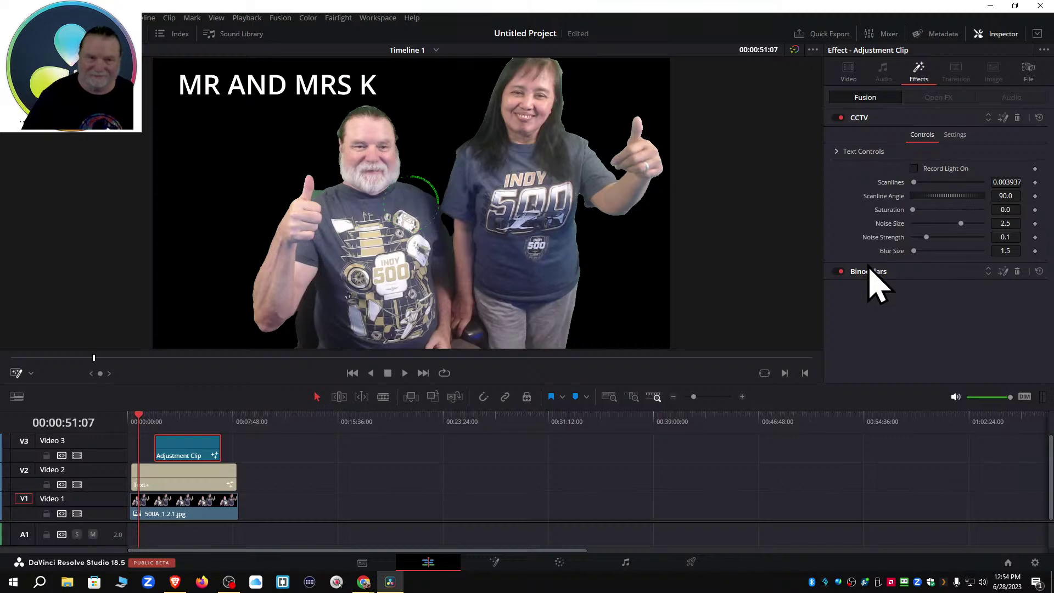
Remove the CCTV effect from the adjustment clip, keeping Binoculars, and set the playhead to 00:02:28:23 within the clip.
{"action": "left_click", "coordinate": [839, 119]}
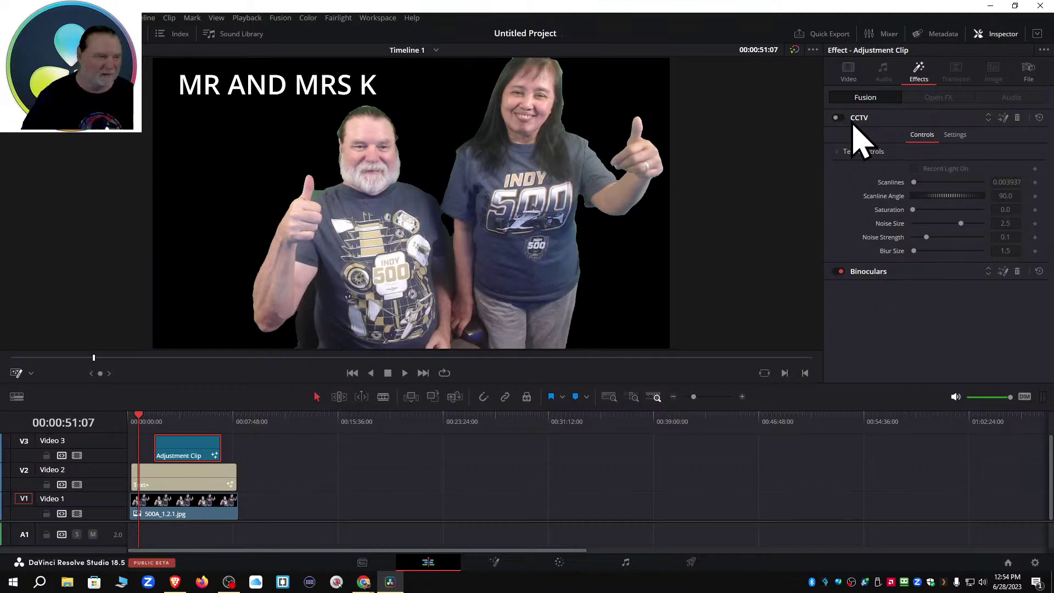
{"action": "left_click", "coordinate": [1017, 118]}
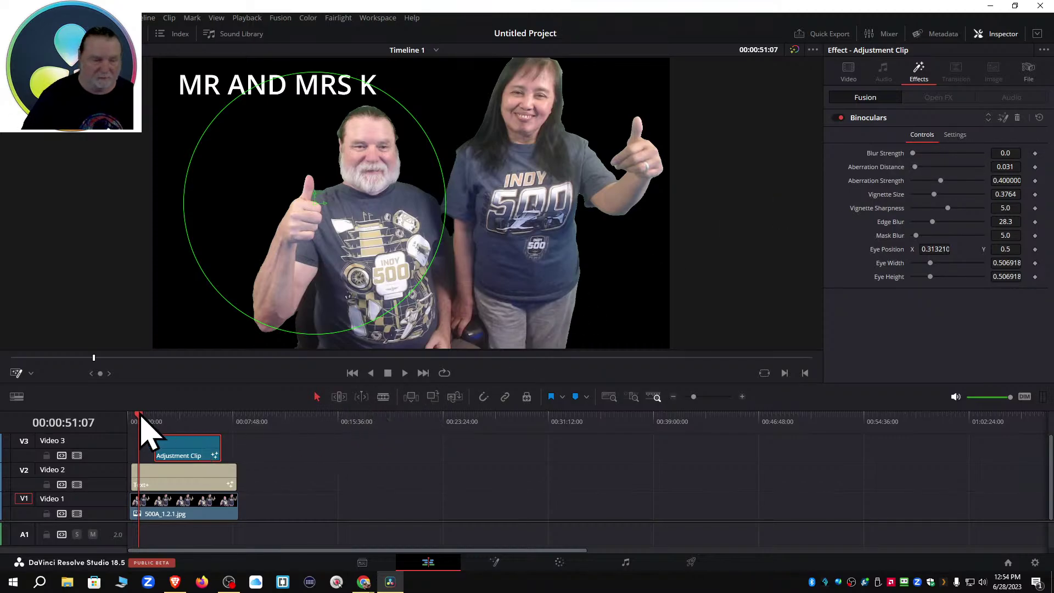
{"action": "left_click_drag", "start_coordinate": [139, 421], "coordinate": [161, 422]}
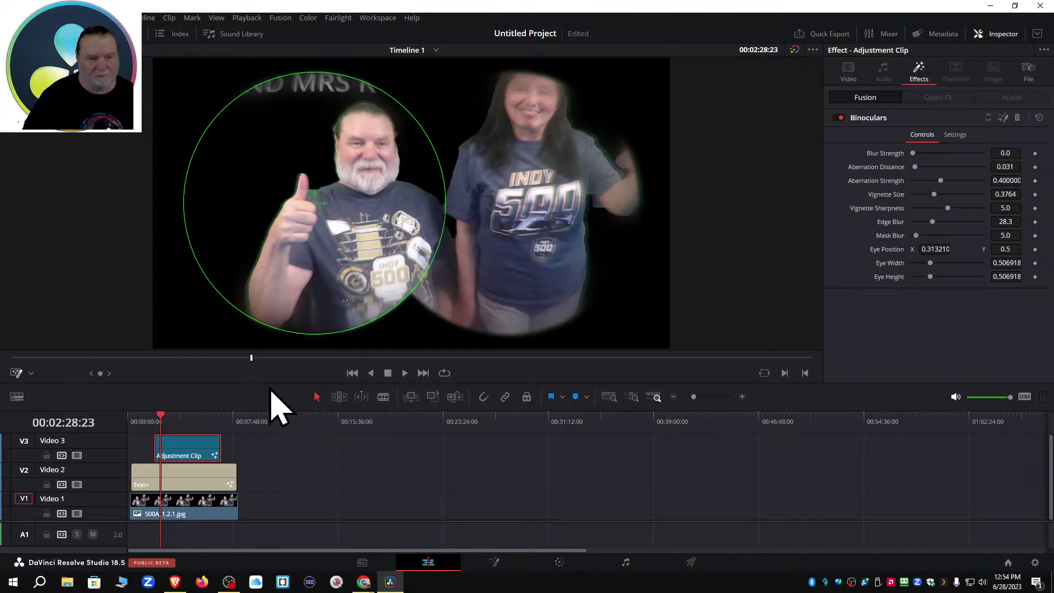
Hide the effect's on-screen controls in the viewer and set the playhead to 00:03:03:04 within the adjustment clip.
{"action": "left_click_drag", "start_coordinate": [160, 419], "coordinate": [136, 421]}
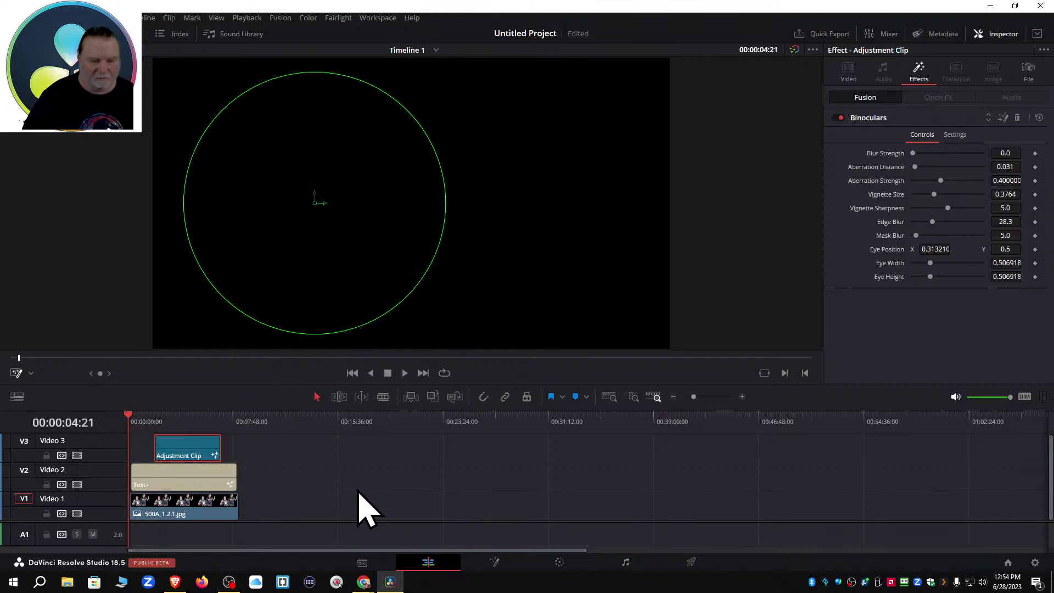
{"action": "left_click", "coordinate": [17, 374]}
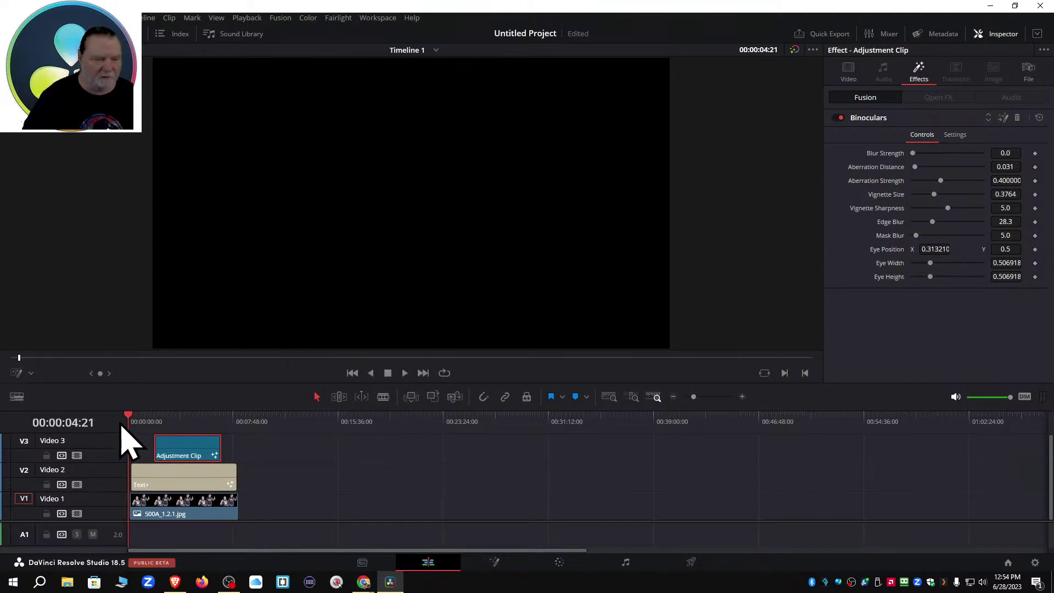
{"action": "left_click_drag", "start_coordinate": [126, 421], "coordinate": [170, 423]}
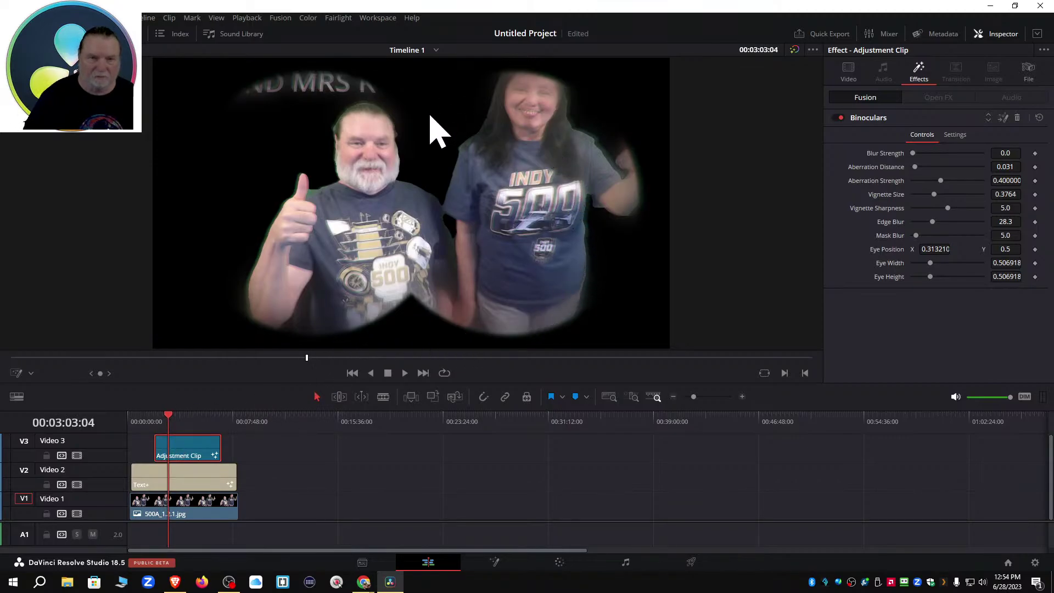
Move the "MR AND MRS K" title on Video 2 to the picture's upper centre, across the couple's heads.
{"action": "left_click", "coordinate": [178, 479]}
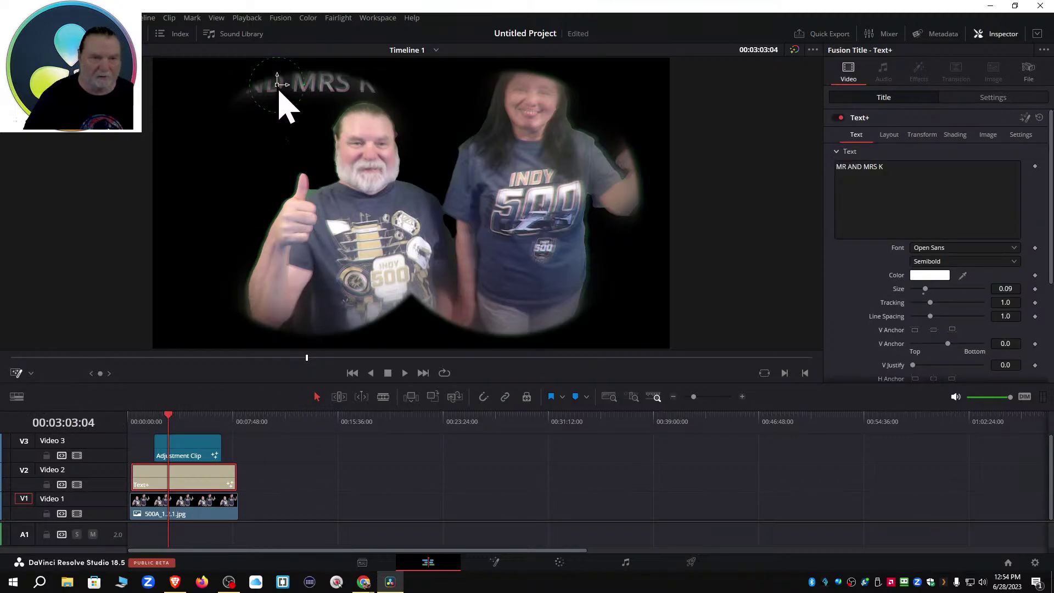
{"action": "left_click_drag", "start_coordinate": [279, 88], "coordinate": [436, 125]}
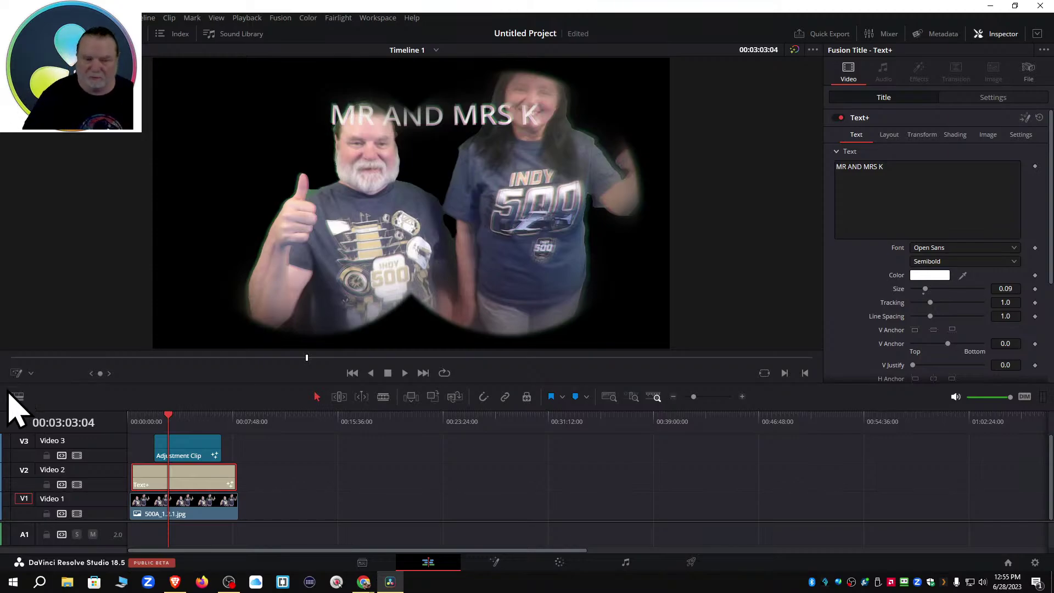
Set the adjustment clip's Binoculars Aberration Distance to 0.315 and Aberration Strength to 0.583, leaving Blur Strength at 0.0.
{"action": "left_click", "coordinate": [189, 451]}
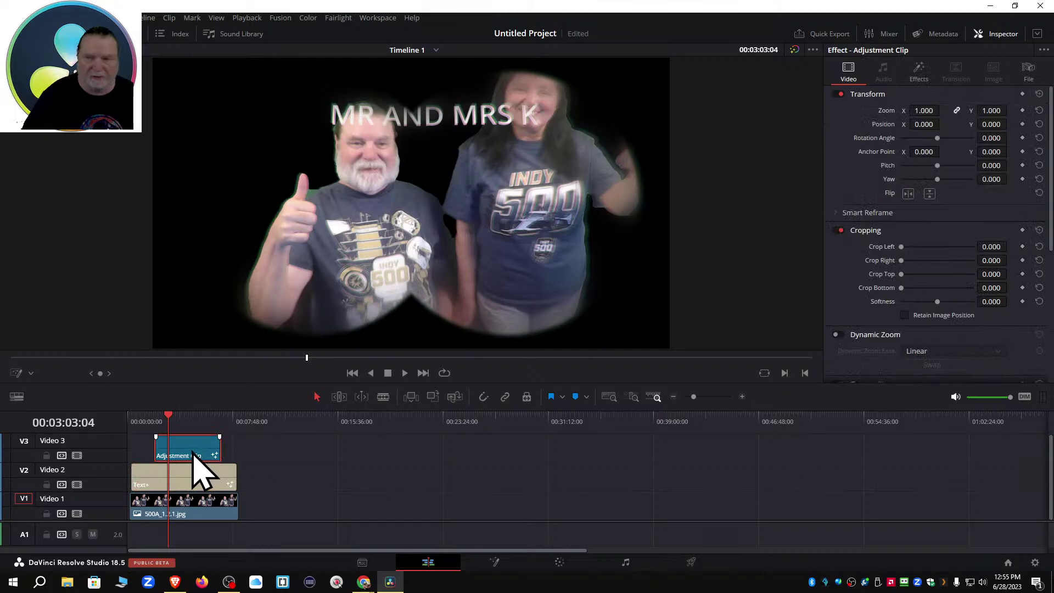
{"action": "left_click", "coordinate": [917, 76]}
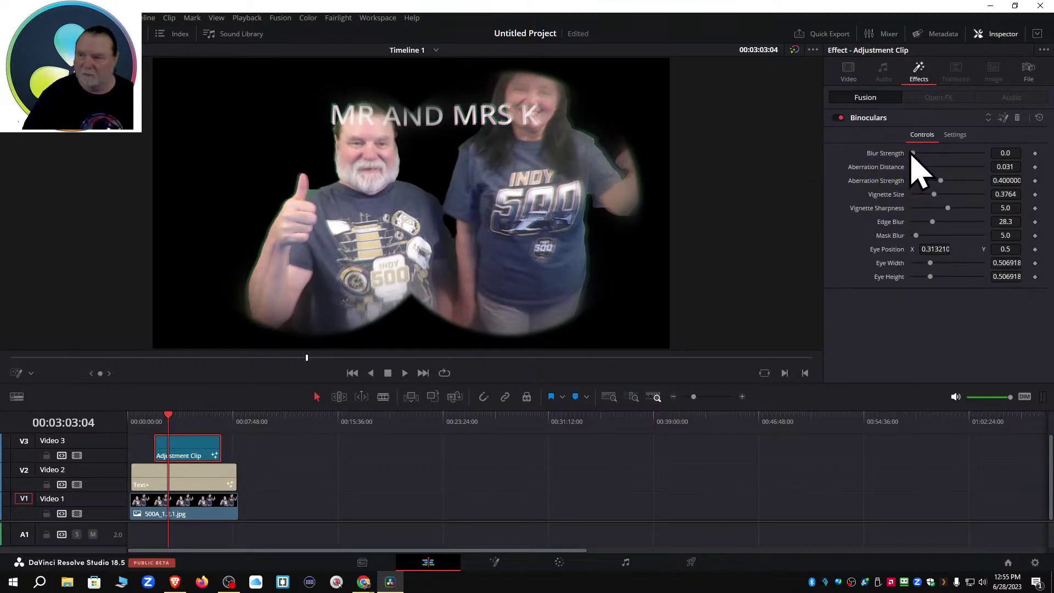
{"action": "left_click_drag", "start_coordinate": [924, 154], "coordinate": [887, 155]}
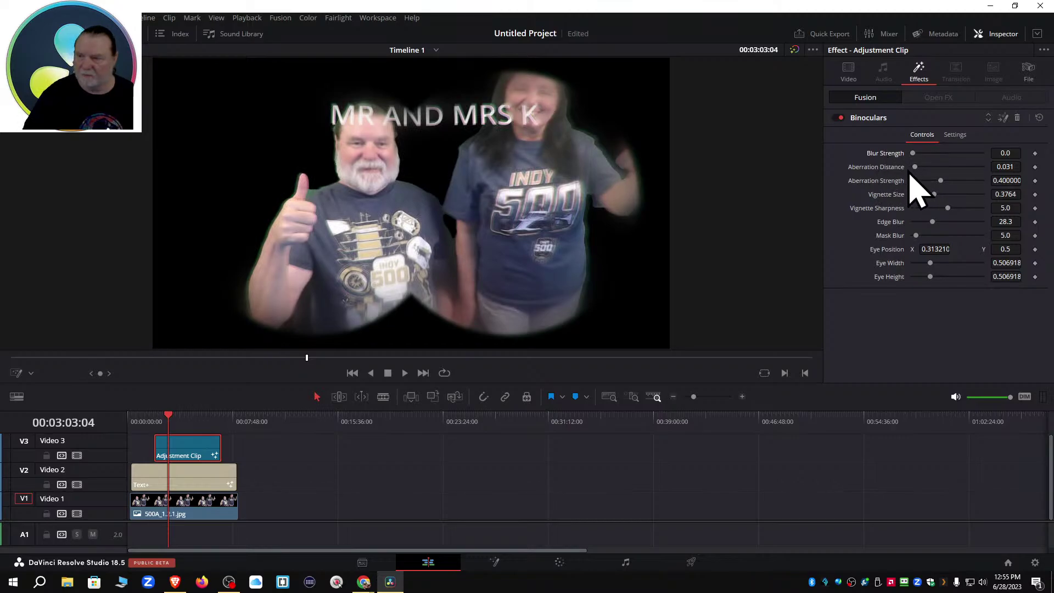
{"action": "left_click_drag", "start_coordinate": [915, 167], "coordinate": [891, 178]}
{"action": "left_click_drag", "start_coordinate": [919, 176], "coordinate": [954, 182]}
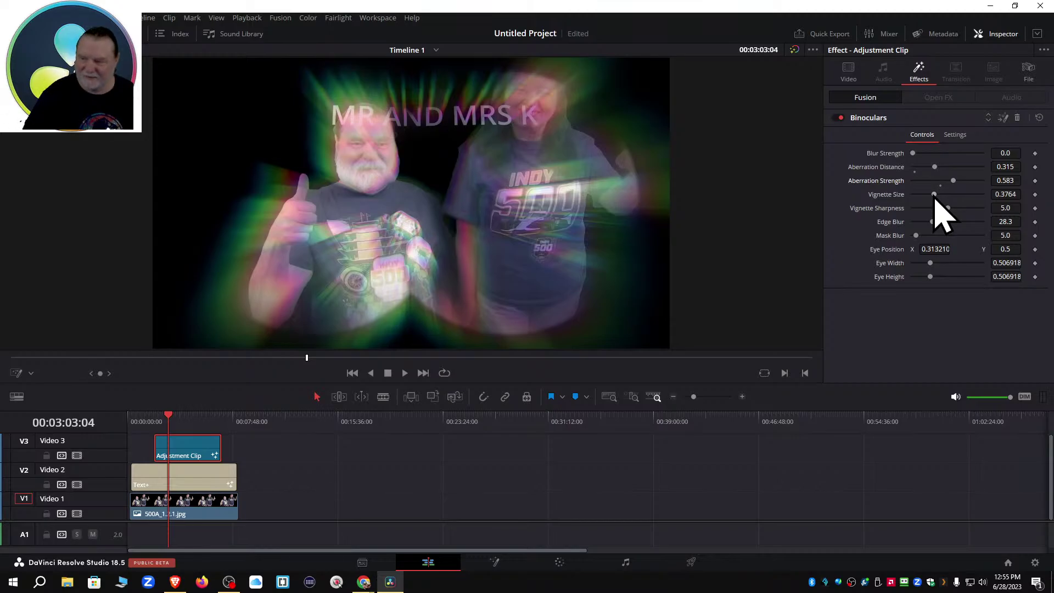
Try Vignette Size 0.4331, a different Edge Blur and Mask Blur 0.0 on the Binoculars effect, undoing each change.
{"action": "mouse_move", "coordinate": [933, 201]}
{"action": "left_mouse_down"}
{"action": "mouse_move", "coordinate": [909, 195]}
{"action": "mouse_move", "coordinate": [961, 202]}
{"action": "mouse_move", "coordinate": [942, 212]}
{"action": "left_mouse_up"}
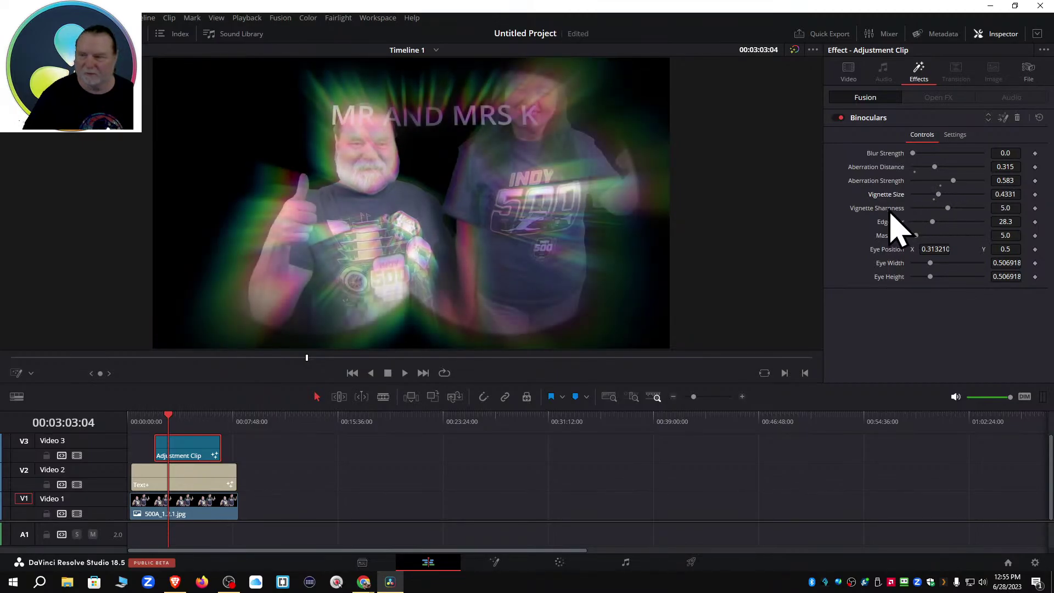
{"action": "key", "text": "ctrl+z"}
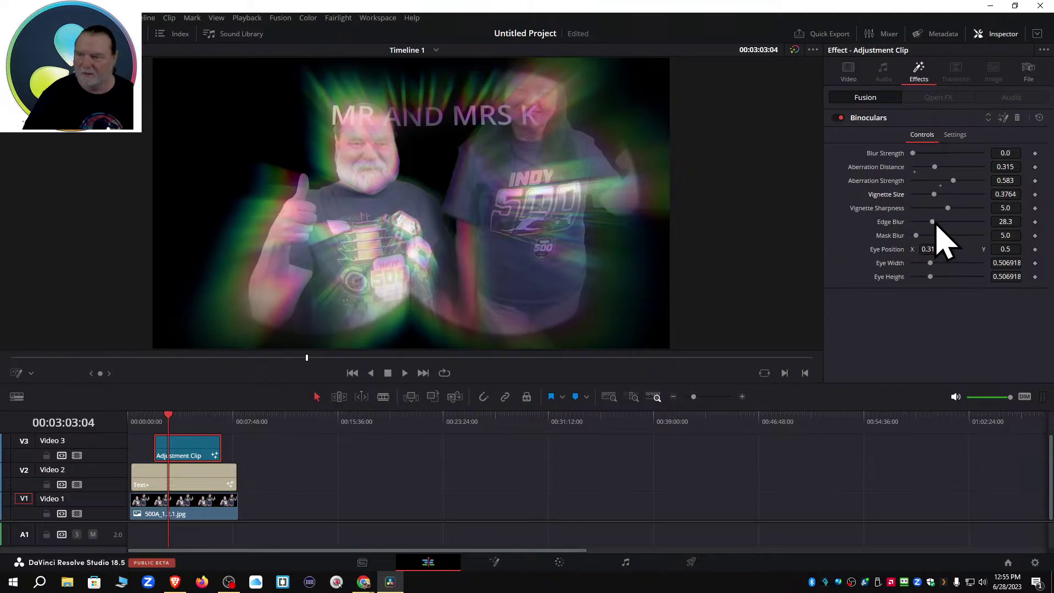
{"action": "left_click_drag", "start_coordinate": [936, 225], "coordinate": [852, 235]}
{"action": "key", "text": "ctrl+z"}
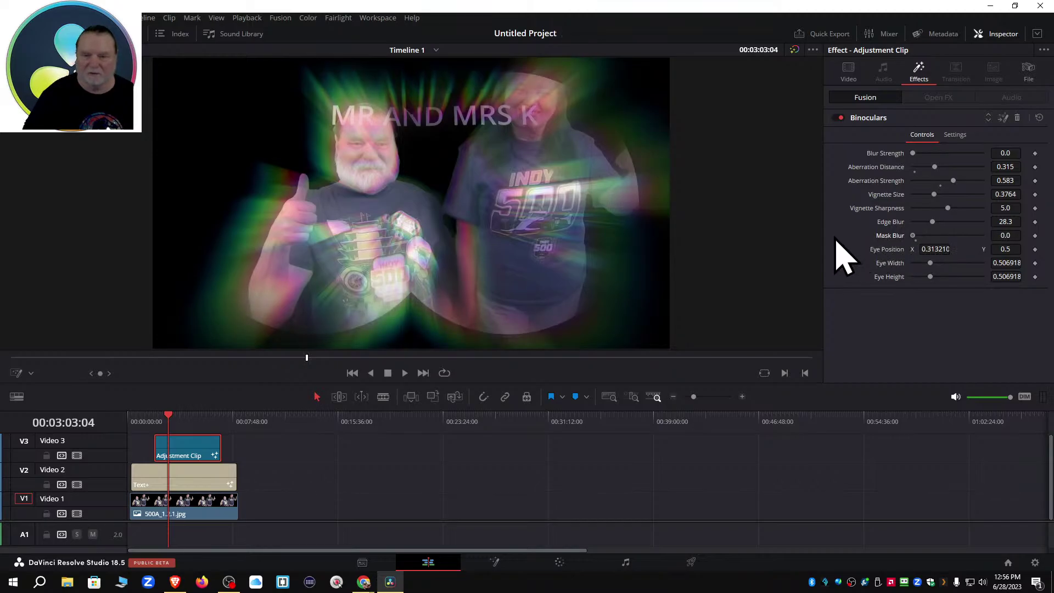
{"action": "key", "text": "ctrl+z"}
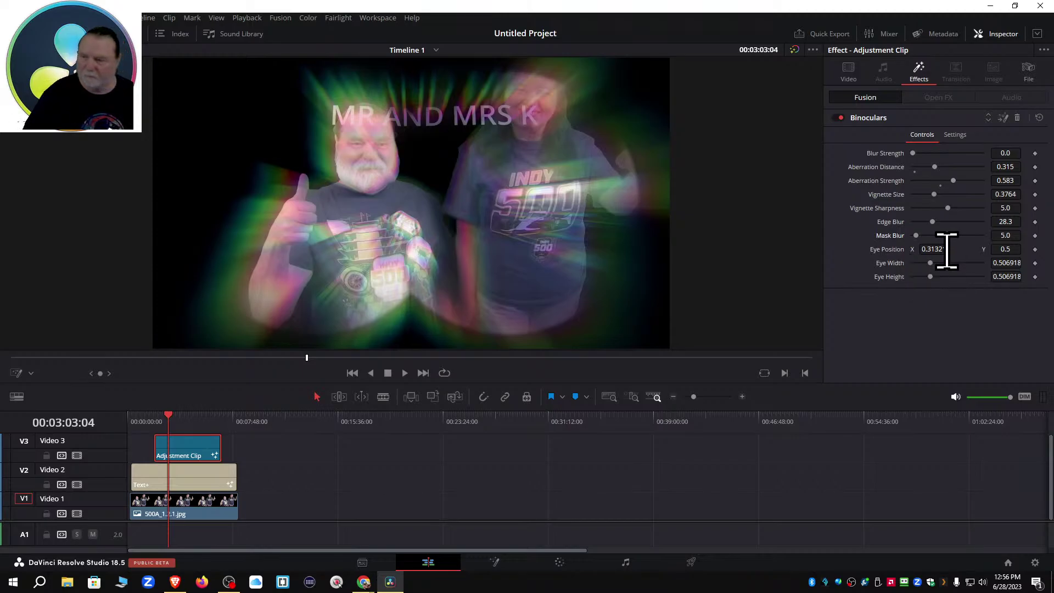
Try other Binoculars Eye Position and Eye Width values, and reset Eye Position to 0.5, 0.5 and Eye Width to its default.
{"action": "mouse_move", "coordinate": [946, 249]}
{"action": "left_mouse_down"}
{"action": "mouse_move", "coordinate": [923, 249]}
{"action": "mouse_move", "coordinate": [936, 249]}
{"action": "left_mouse_up"}
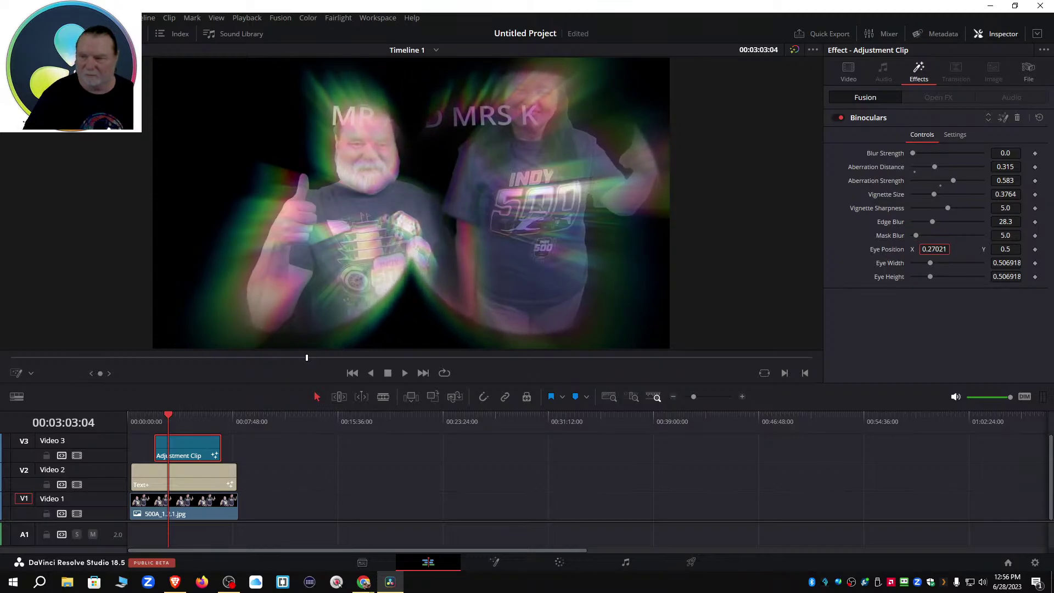
{"action": "double_click", "coordinate": [890, 254]}
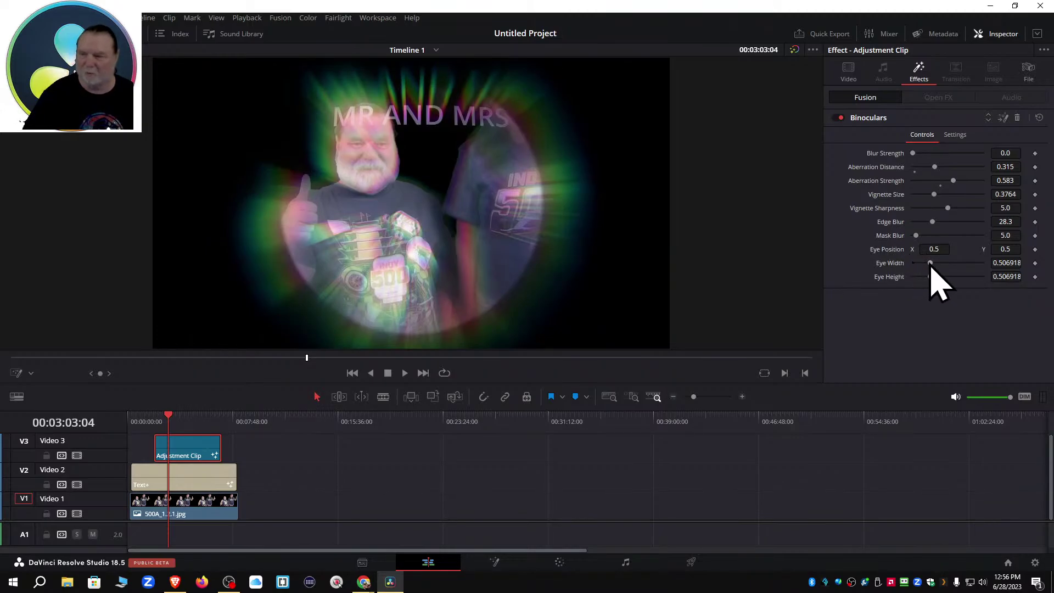
{"action": "left_click_drag", "start_coordinate": [934, 266], "coordinate": [969, 266]}
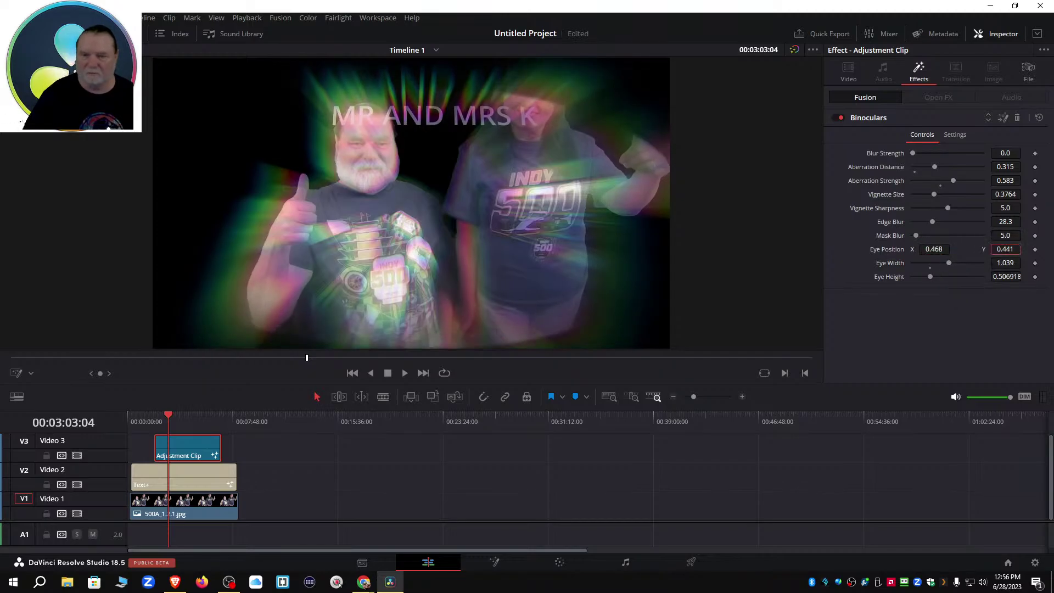
{"action": "double_click", "coordinate": [891, 248]}
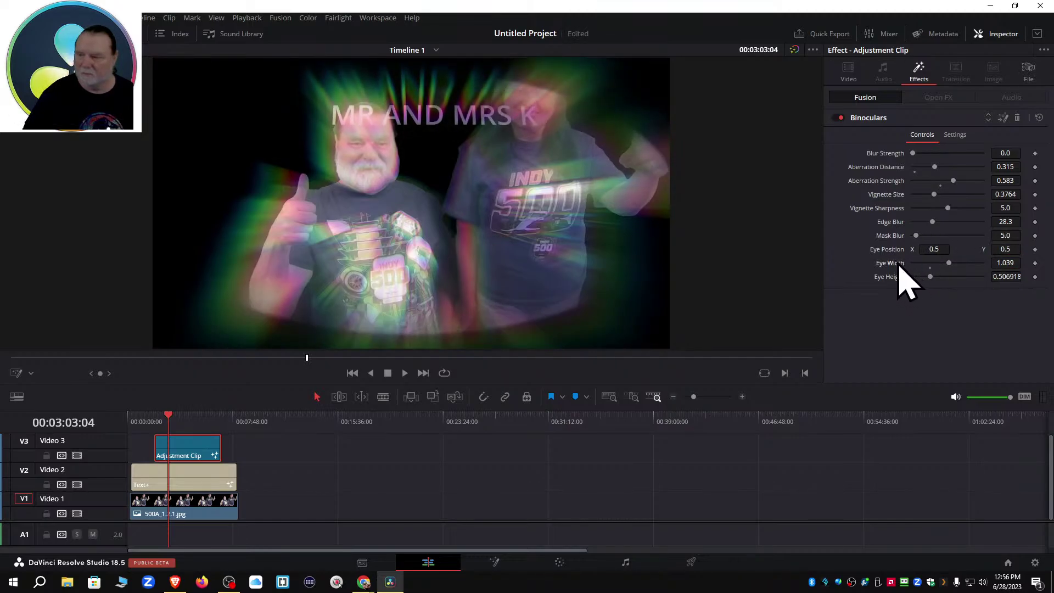
{"action": "double_click", "coordinate": [891, 263]}
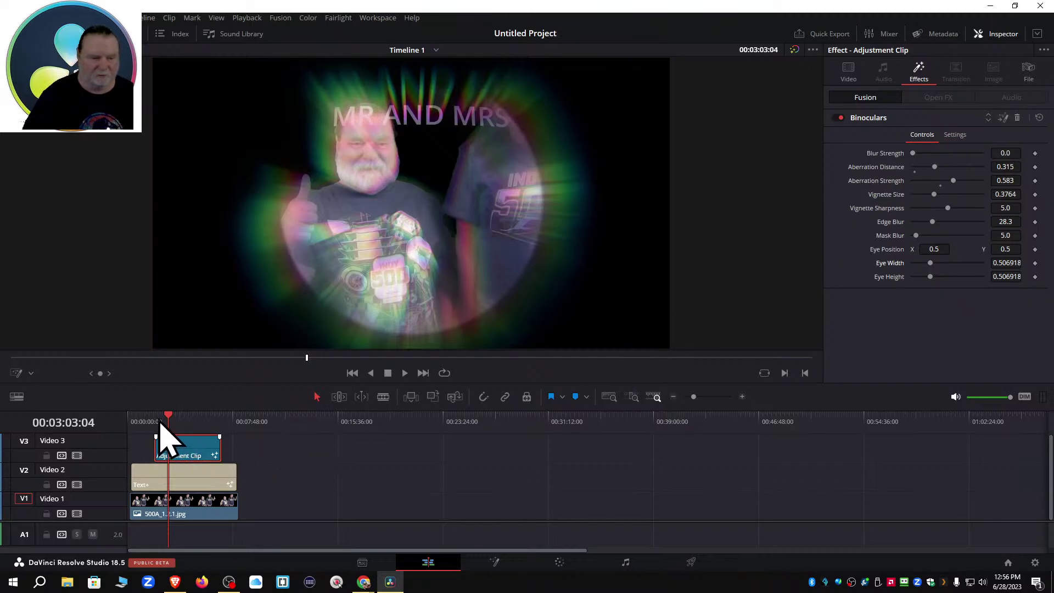
Enlarge the timeline area, move the adjustment clip along Video 3 clear of the other clips and set the playhead to 00:00:46:09.
{"action": "left_click_drag", "start_coordinate": [159, 418], "coordinate": [147, 434]}
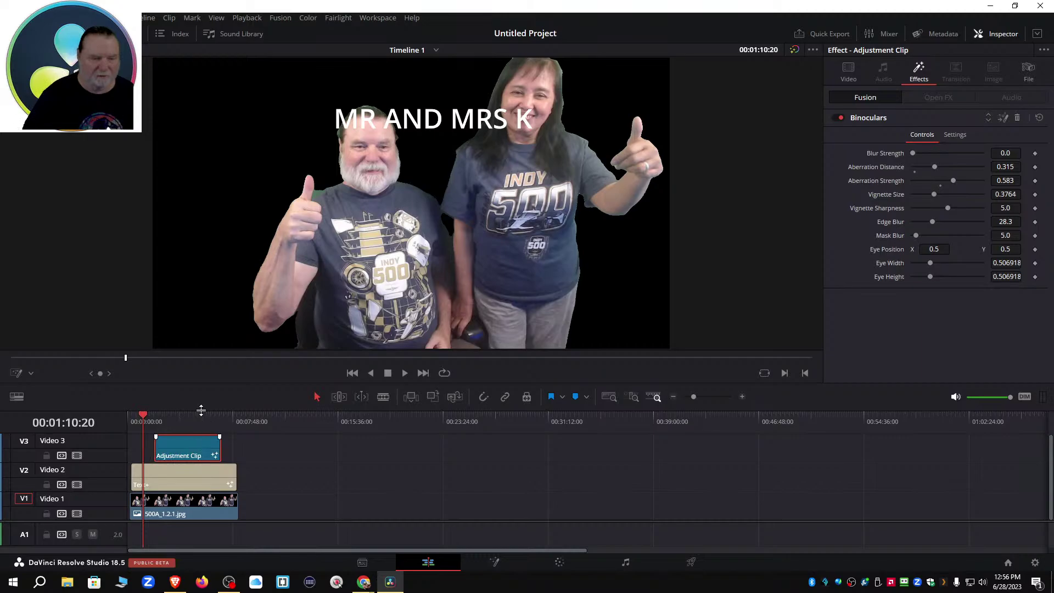
{"action": "left_click_drag", "start_coordinate": [201, 410], "coordinate": [212, 308]}
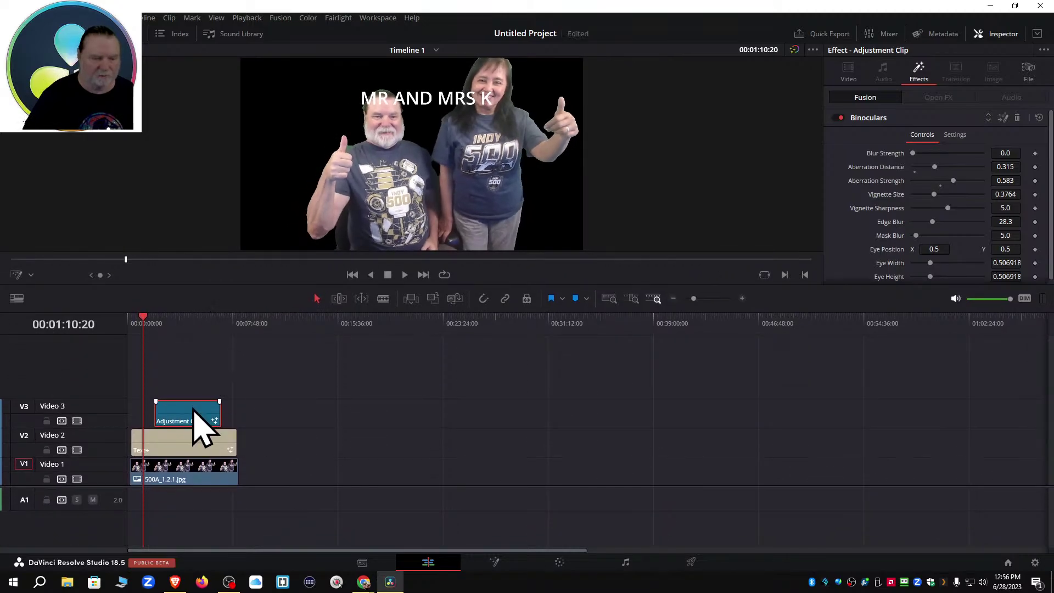
{"action": "left_click_drag", "start_coordinate": [193, 411], "coordinate": [355, 413]}
{"action": "mouse_move", "coordinate": [142, 325]}
{"action": "left_mouse_down"}
{"action": "mouse_move", "coordinate": [192, 328]}
{"action": "mouse_move", "coordinate": [134, 341]}
{"action": "left_mouse_up"}
Move the still to Video 3 above the title, start both clips at the timeline's beginning and set the playhead to 00:01:13:06.
{"action": "left_click", "coordinate": [179, 470]}
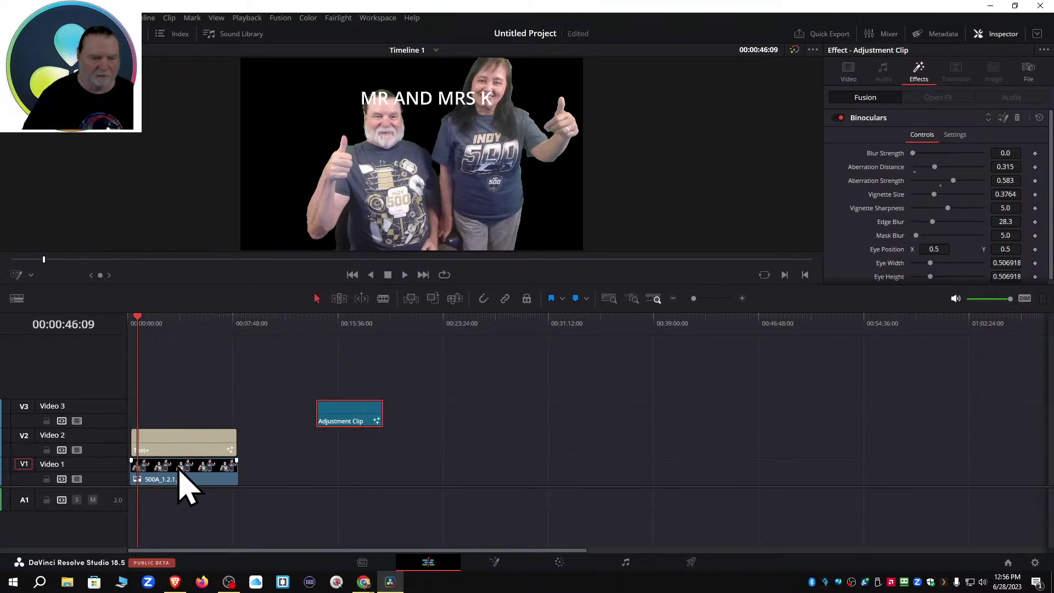
{"action": "left_click_drag", "start_coordinate": [180, 473], "coordinate": [176, 435]}
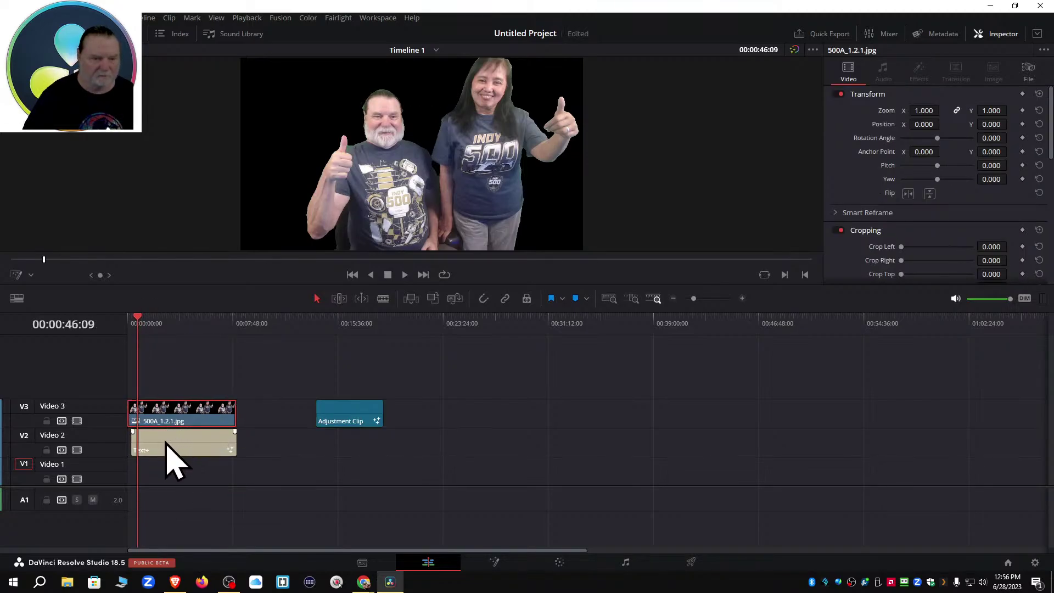
{"action": "left_click", "coordinate": [166, 442]}
{"action": "mouse_move", "coordinate": [137, 330]}
{"action": "left_mouse_down"}
{"action": "mouse_move", "coordinate": [188, 340]}
{"action": "mouse_move", "coordinate": [145, 345]}
{"action": "left_mouse_up"}
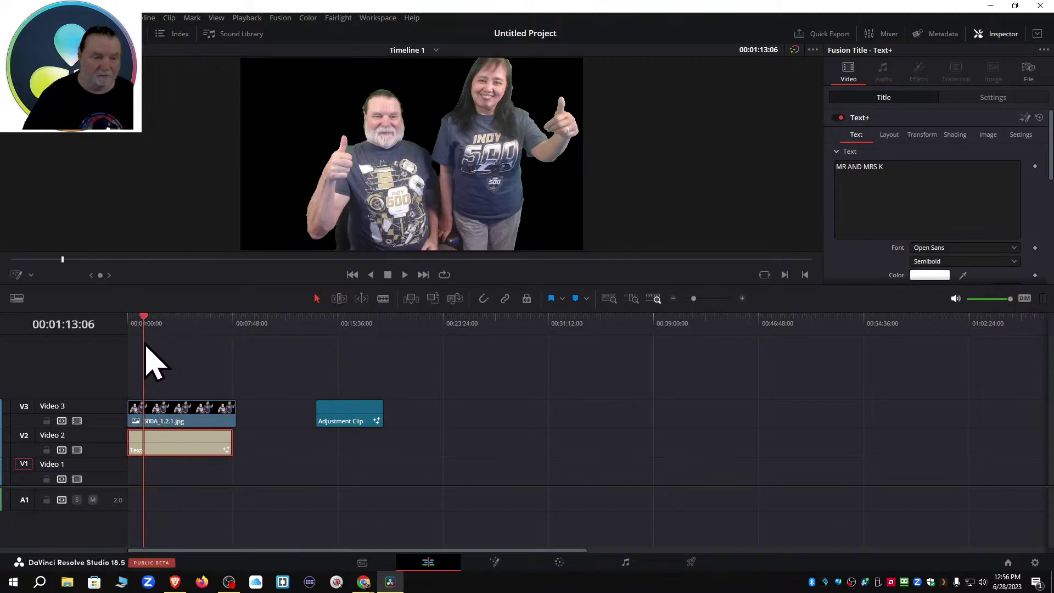
Select the title on Video 2 and show its on-screen position controls in the viewer.
{"action": "left_click", "coordinate": [179, 448]}
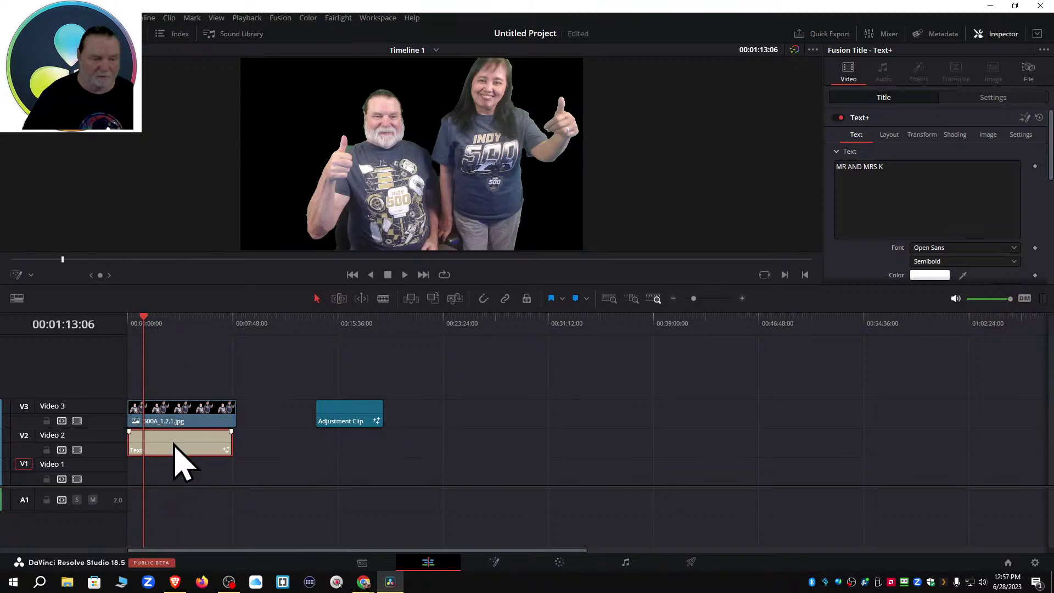
{"action": "left_click", "coordinate": [15, 276]}
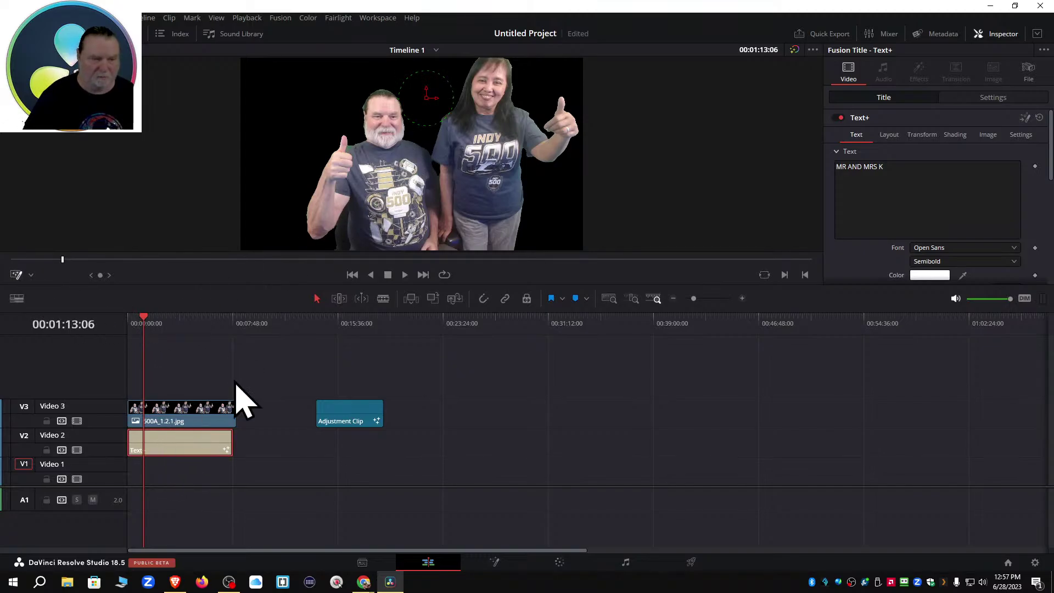
{"action": "left_click", "coordinate": [429, 120]}
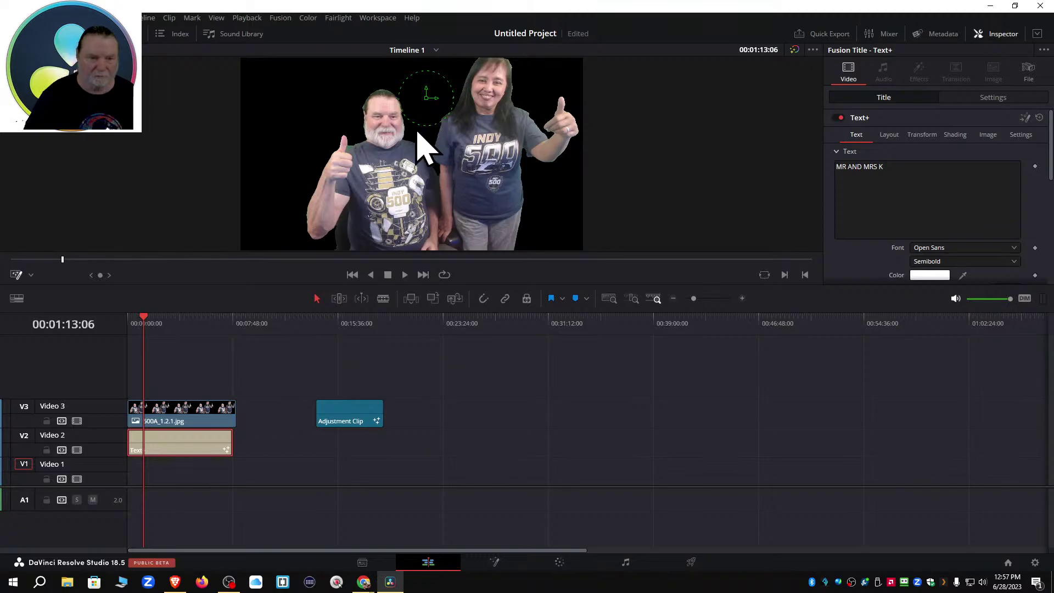
Return the still to Video 1 beneath the title, and fit the title and the Video 3 adjustment clip to the still's full length.
{"action": "mouse_move", "coordinate": [188, 419]}
{"action": "left_mouse_down"}
{"action": "mouse_move", "coordinate": [228, 431]}
{"action": "mouse_move", "coordinate": [171, 420]}
{"action": "left_mouse_up"}
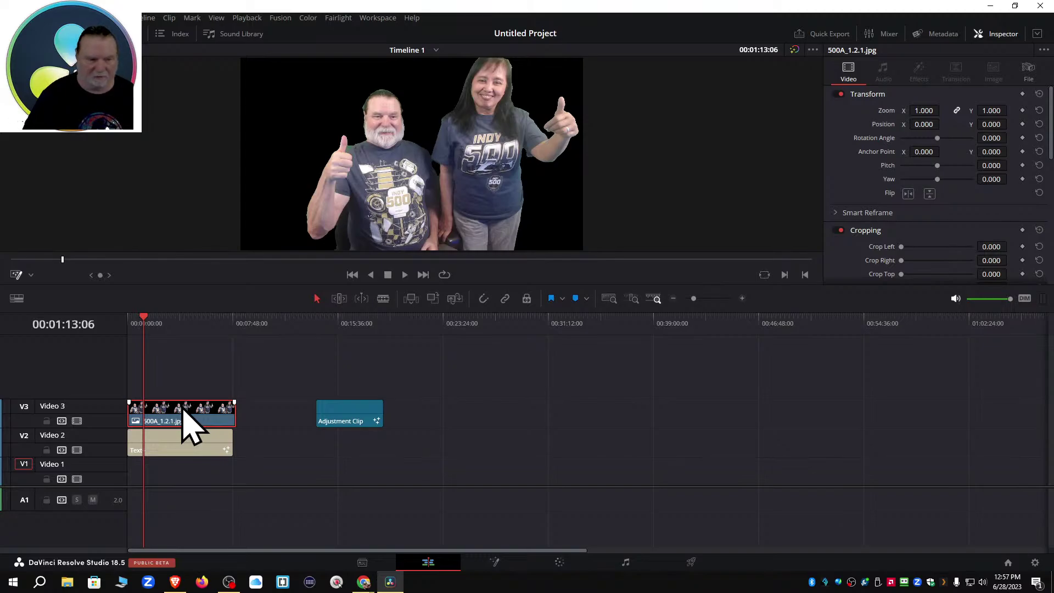
{"action": "left_click_drag", "start_coordinate": [232, 442], "coordinate": [204, 482]}
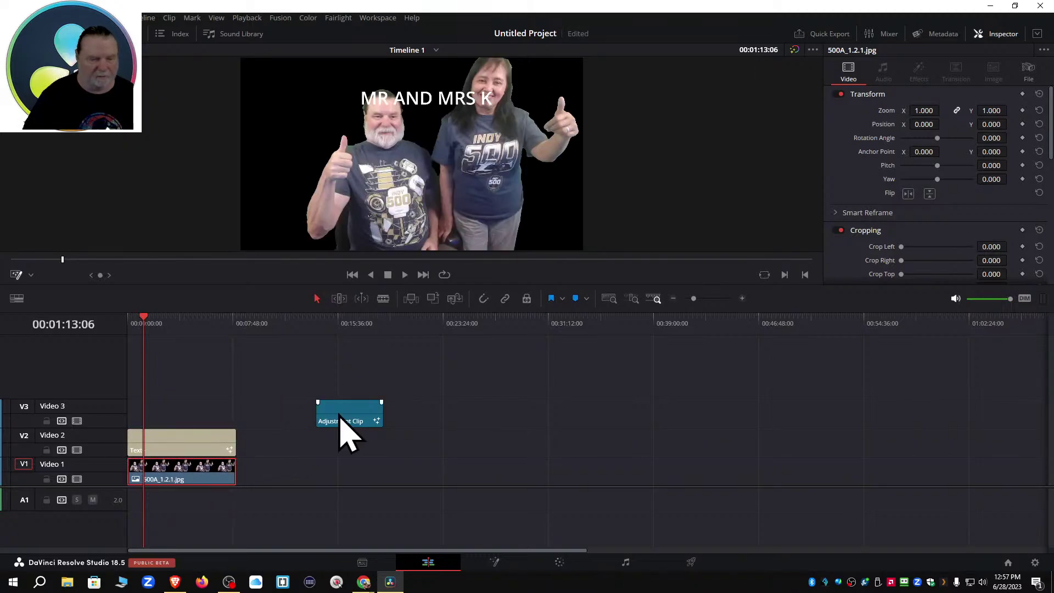
{"action": "left_click_drag", "start_coordinate": [345, 431], "coordinate": [234, 421]}
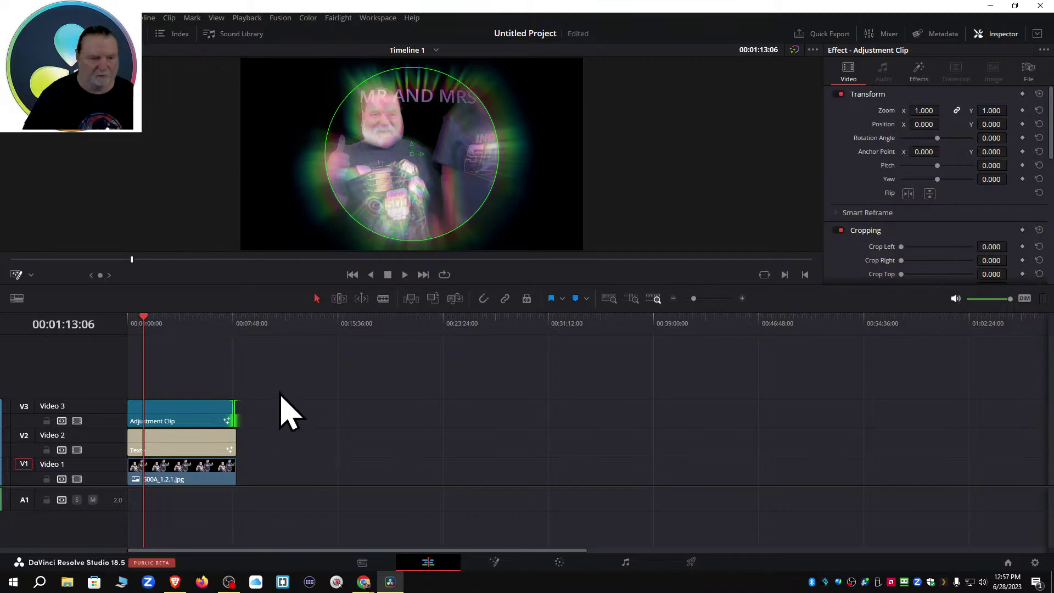
Play the stacked clips from near the timeline's start, enlarging the viewer during playback, and stop at 00:00:34:06.
{"action": "left_click_drag", "start_coordinate": [141, 319], "coordinate": [130, 329]}
{"action": "key", "text": "space"}
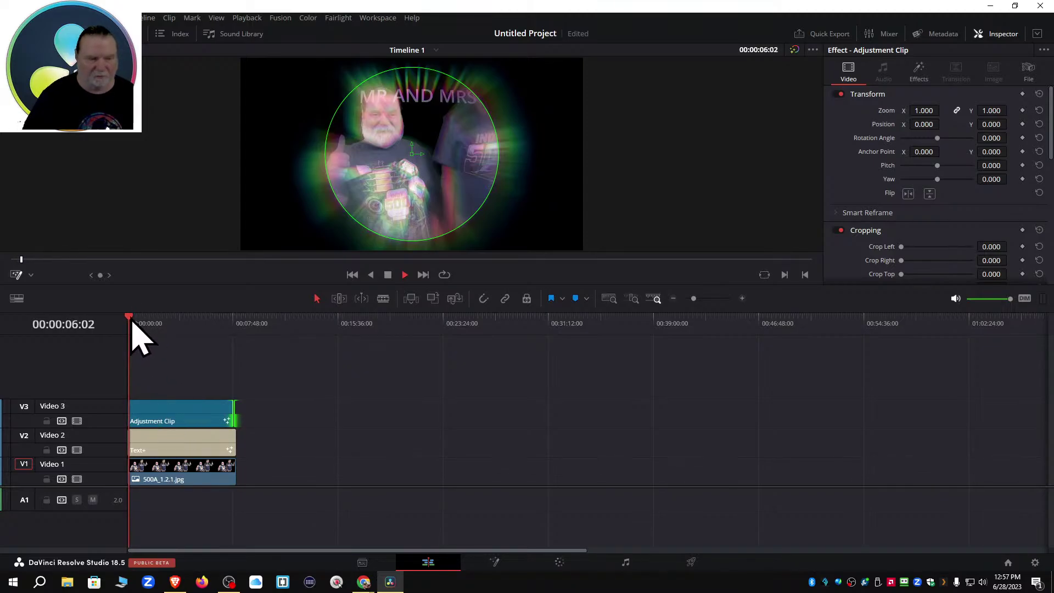
{"action": "mouse_move", "coordinate": [131, 320]}
{"action": "left_mouse_down"}
{"action": "mouse_move", "coordinate": [179, 322]}
{"action": "mouse_move", "coordinate": [132, 324]}
{"action": "left_mouse_up"}
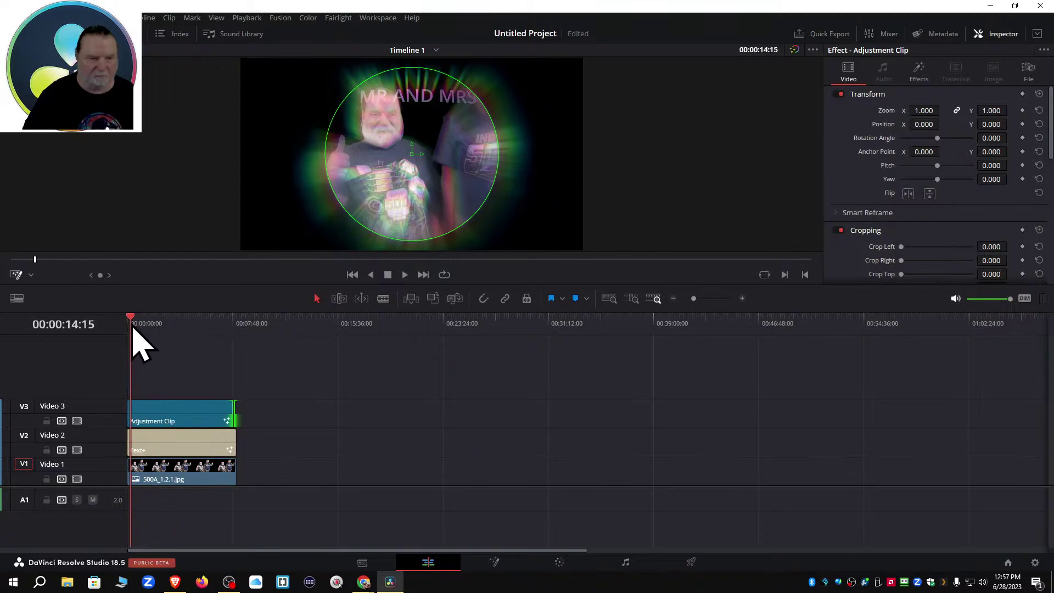
{"action": "key", "text": "space"}
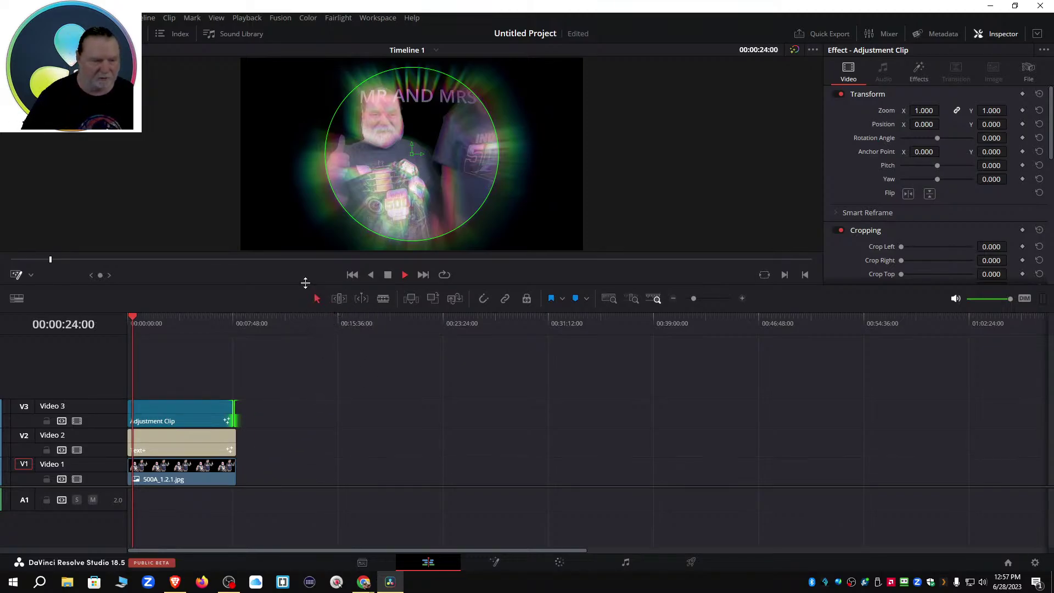
{"action": "left_click_drag", "start_coordinate": [305, 282], "coordinate": [304, 347]}
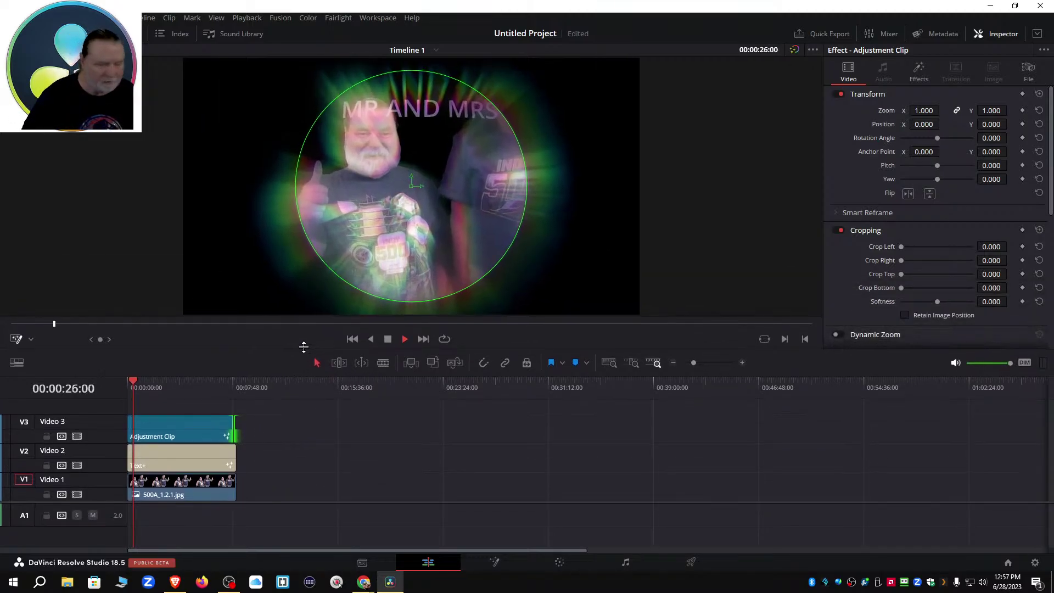
{"action": "left_click", "coordinate": [388, 339]}
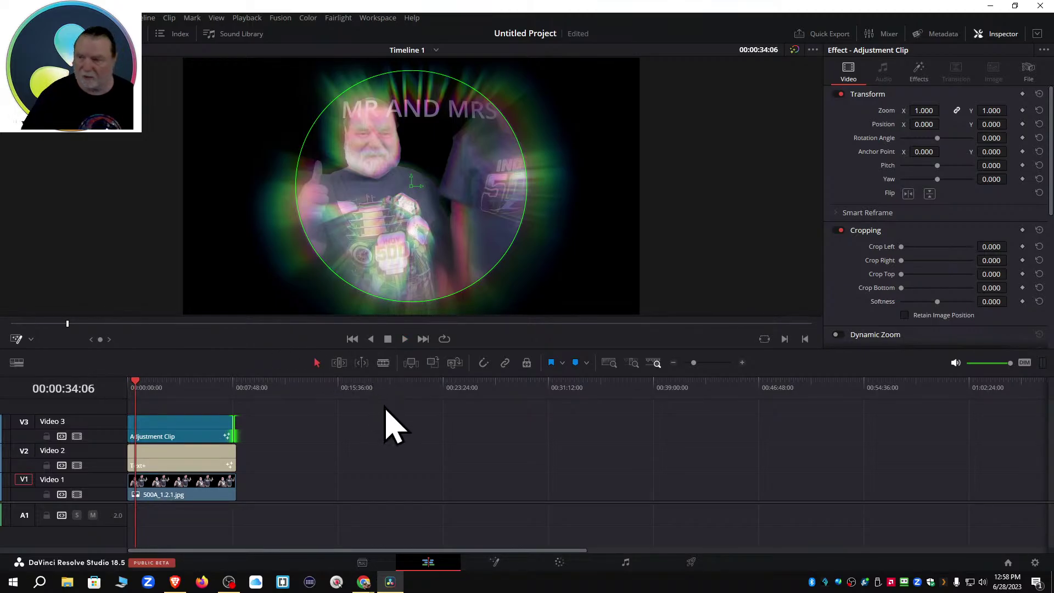